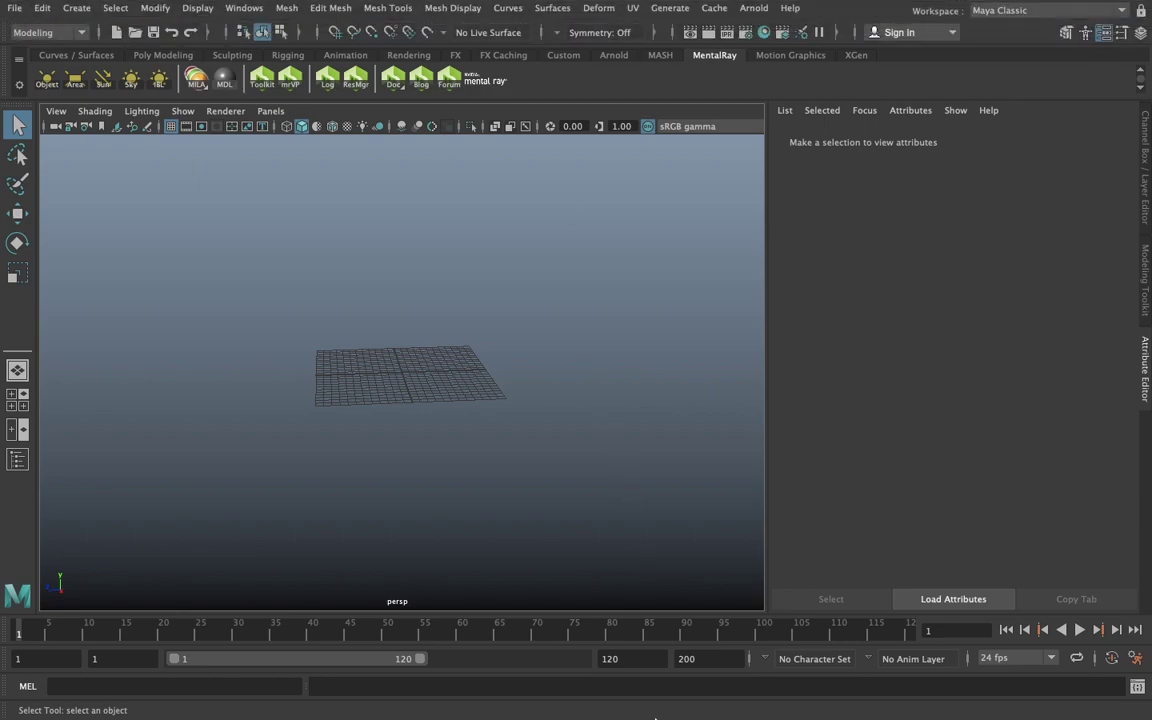
Step: Show the Channel Box and make the perspective grid view full-screen with Ctrl+Spacebar
{"action": "mouse_move", "coordinate": [573, 399]}
{"action": "left_mouse_down", "text": "alt"}
{"action": "mouse_move", "coordinate": [437, 375]}
{"action": "mouse_move", "coordinate": [467, 371]}
{"action": "left_mouse_up", "text": "alt"}
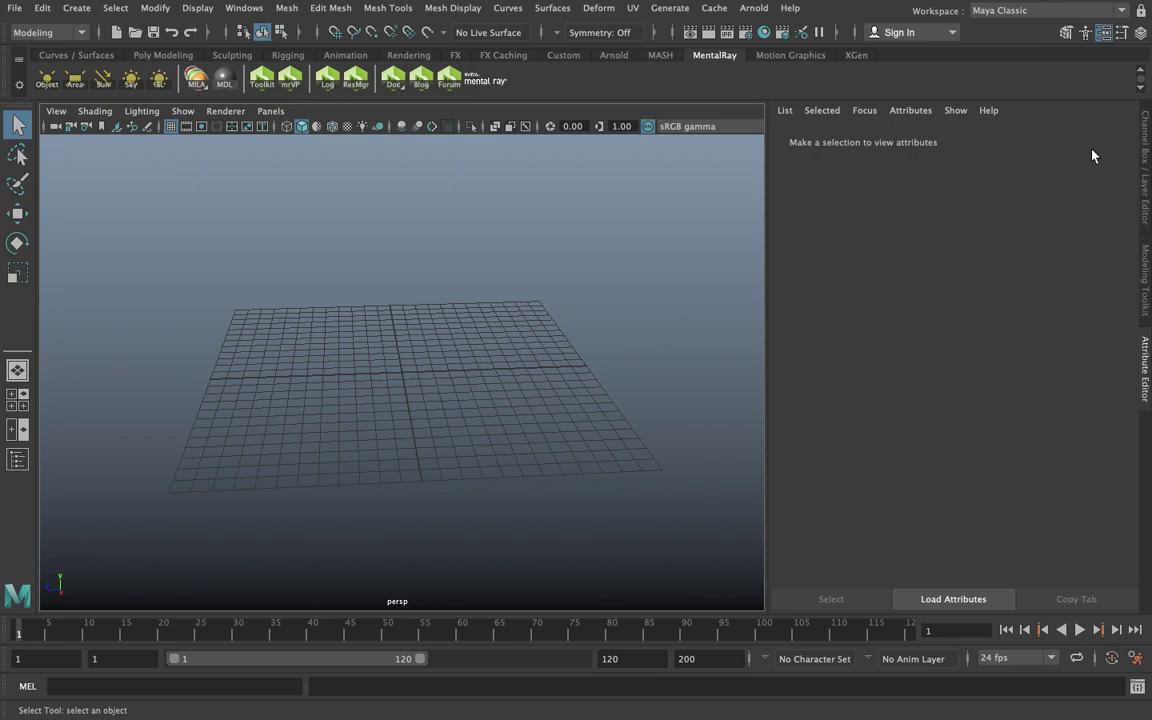
{"action": "left_click", "coordinate": [1147, 155]}
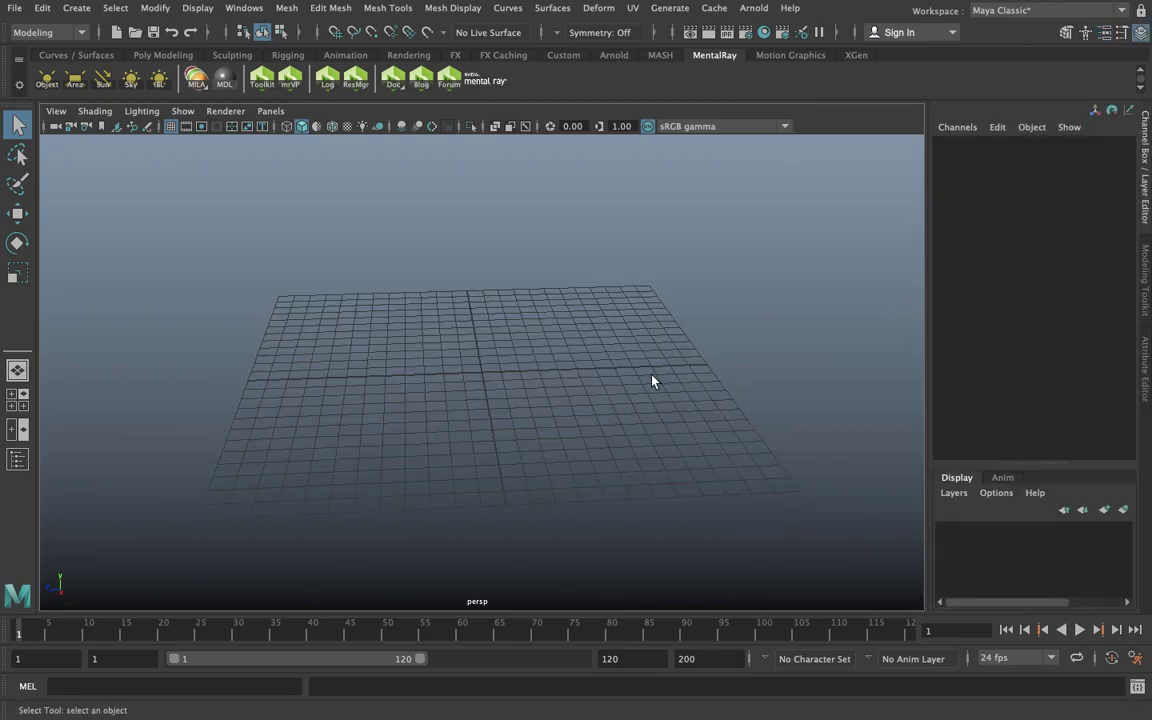
{"action": "key", "text": "ctrl+space"}
{"action": "scroll", "coordinate": [615, 331], "scroll_direction": "down", "scroll_amount": 3}
{"action": "scroll", "coordinate": [590, 330], "scroll_direction": "down", "scroll_amount": 2}
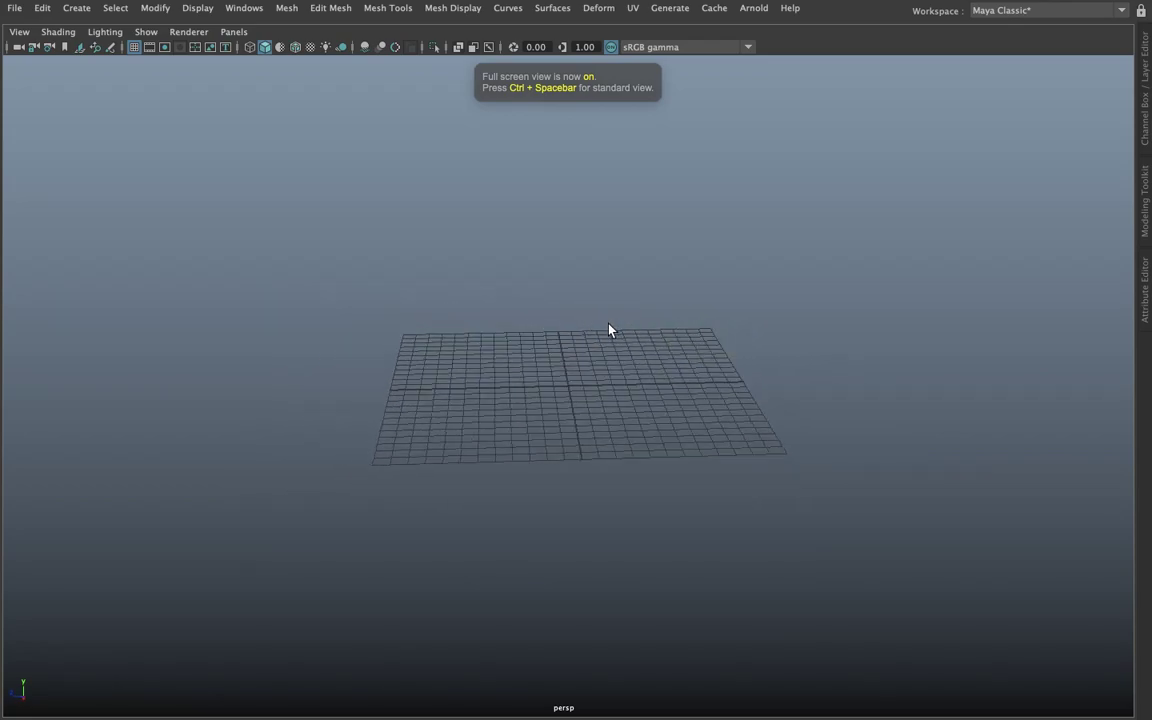
{"action": "left_click_drag", "start_coordinate": [608, 325], "coordinate": [555, 355], "text": "alt"}
Step: Tear off the Create menu and Polygon Primitives submenu as floating windows
{"action": "key", "text": "space"}
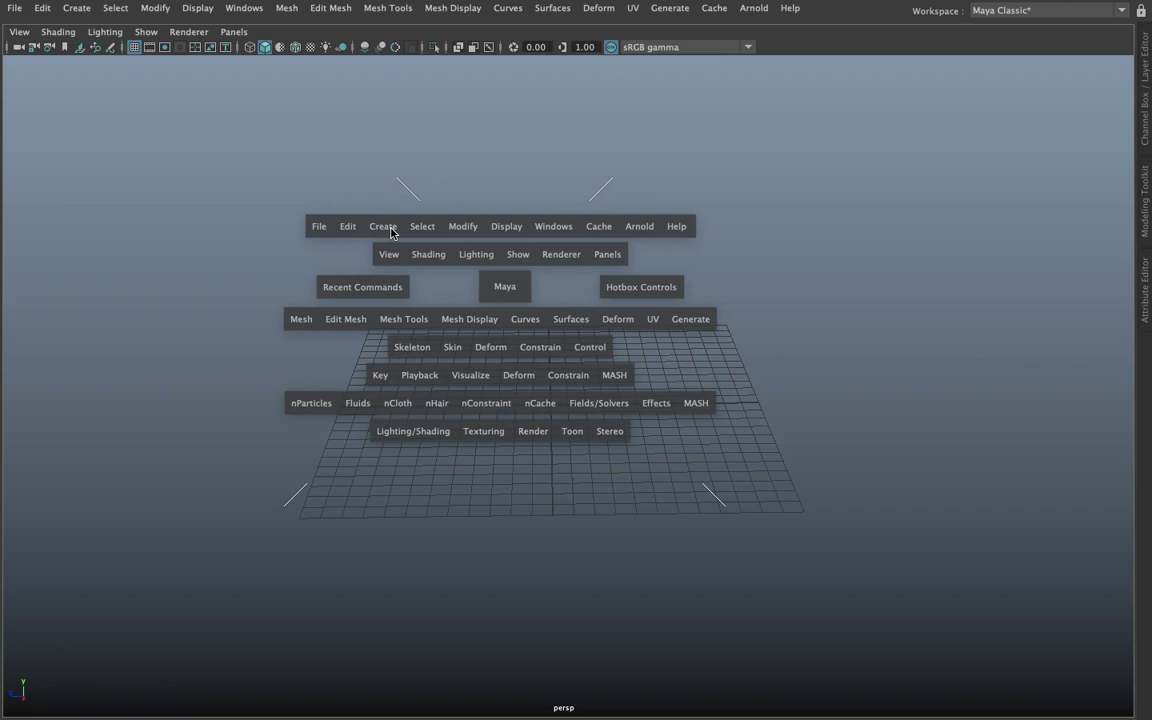
{"action": "left_click_drag", "start_coordinate": [391, 232], "coordinate": [405, 250]}
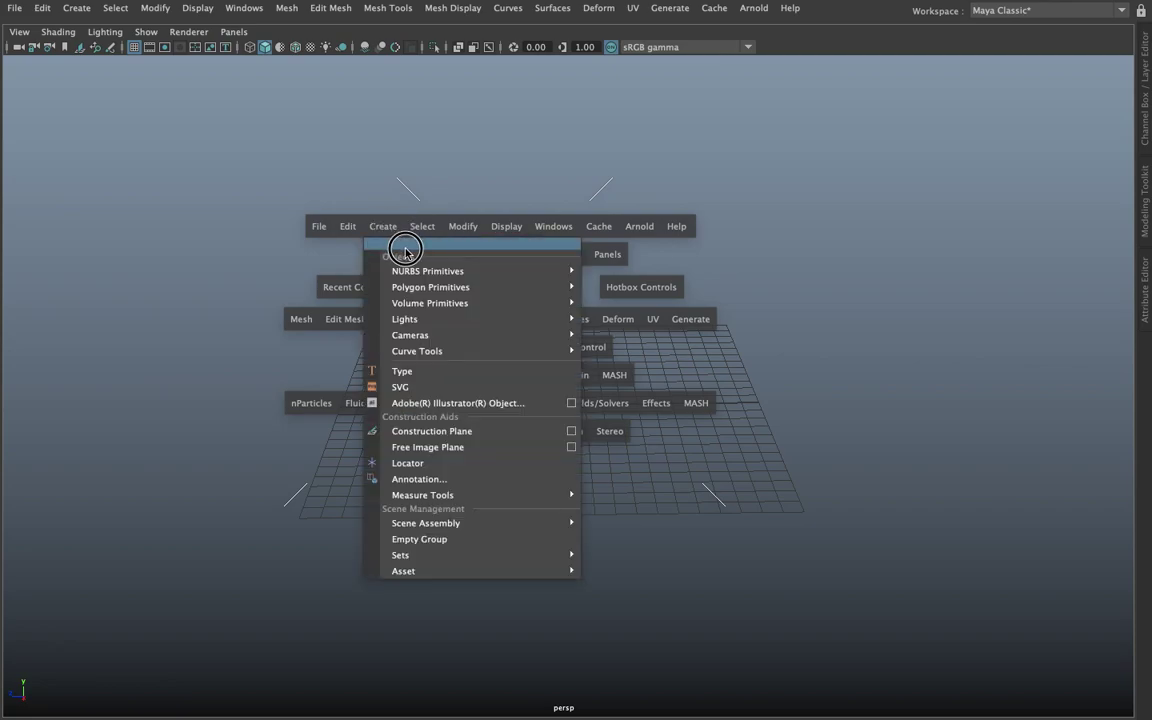
{"action": "left_click", "coordinate": [405, 248]}
{"action": "mouse_move", "coordinate": [430, 286]}
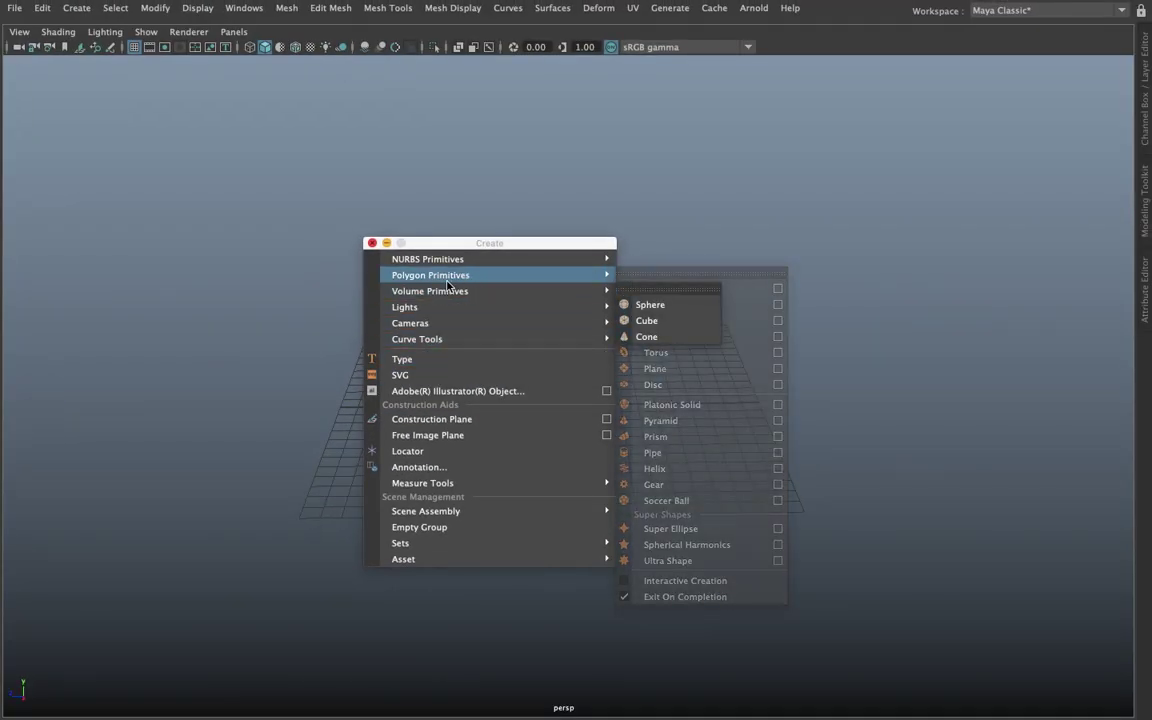
{"action": "left_click", "coordinate": [653, 270]}
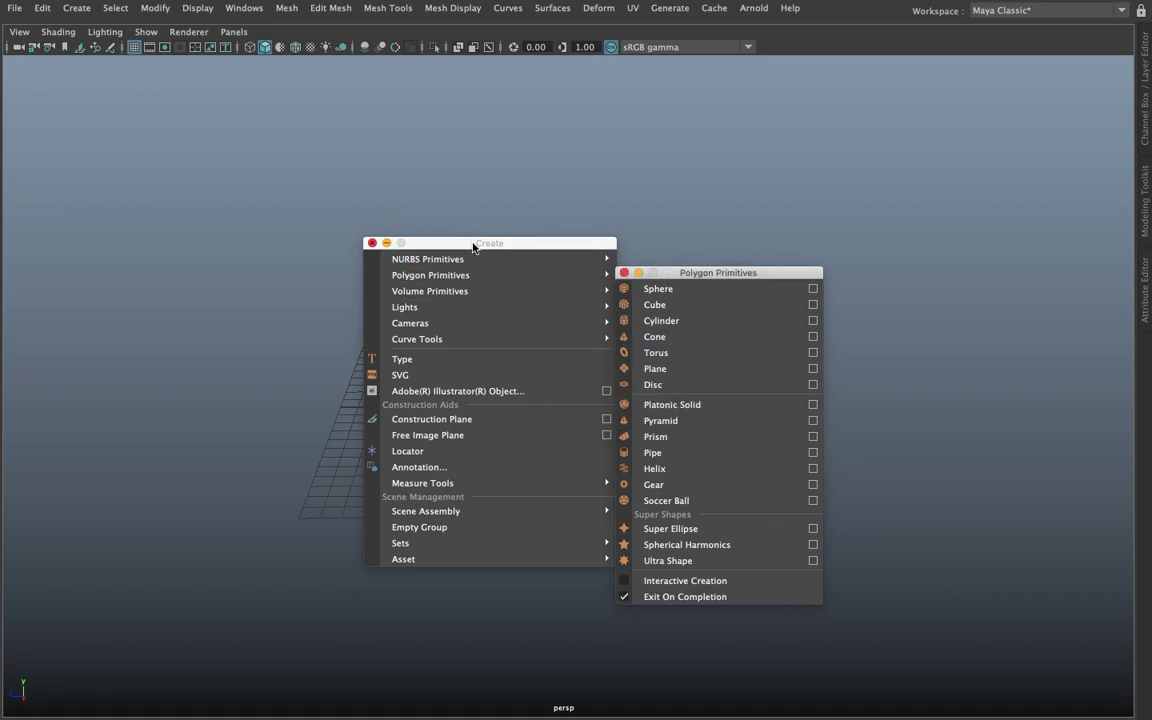
{"action": "left_click_drag", "start_coordinate": [473, 247], "coordinate": [945, 283]}
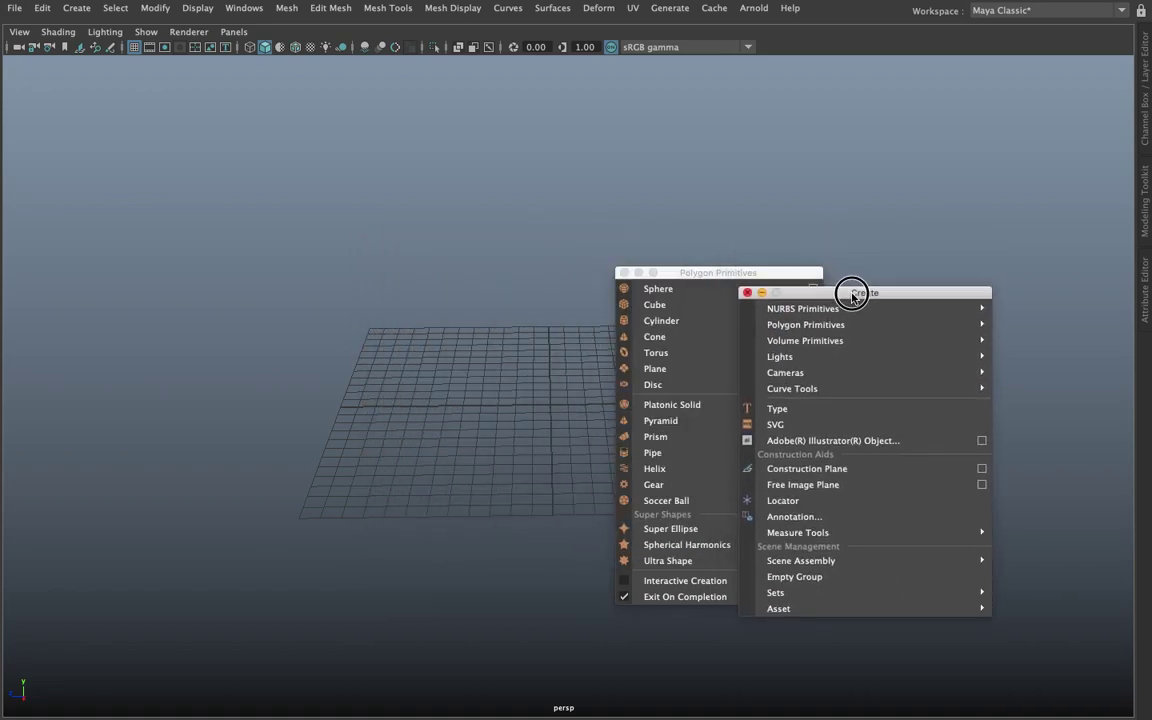
Step: Create a test torus at the grid centre, inspect it, then delete it
{"action": "left_click", "coordinate": [655, 352]}
{"action": "middle_click_drag", "start_coordinate": [540, 408], "coordinate": [391, 383], "text": "alt"}
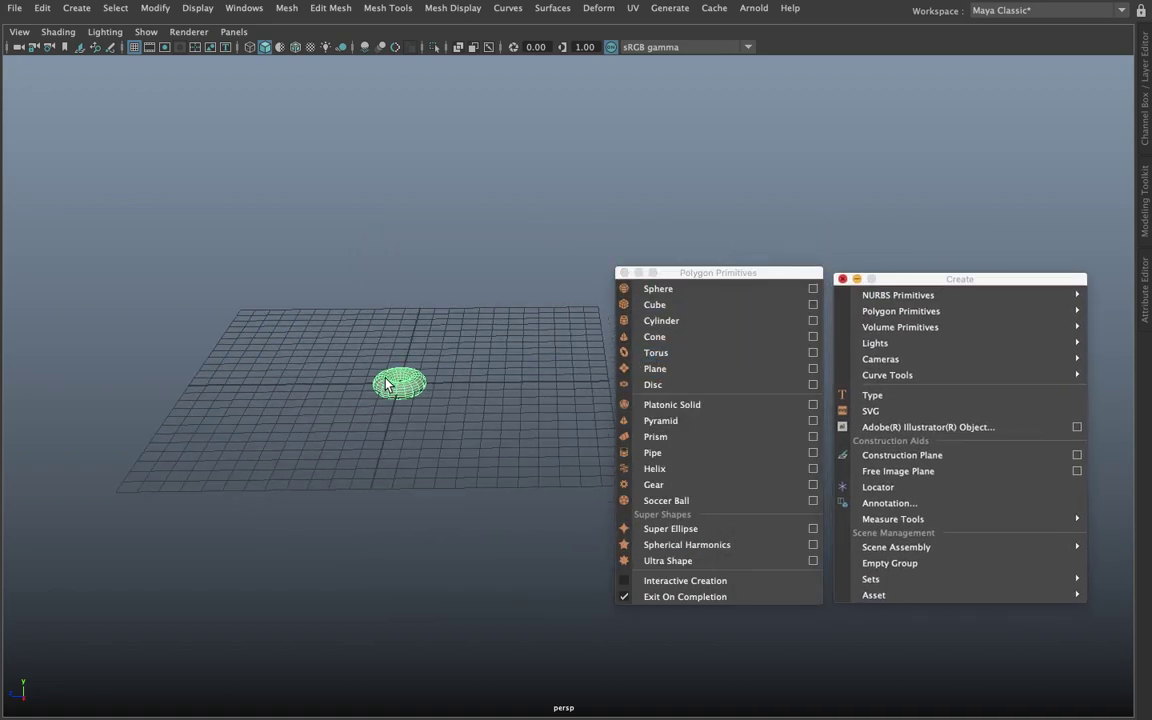
{"action": "scroll", "coordinate": [386, 380], "scroll_direction": "up", "scroll_amount": 3}
{"action": "scroll", "coordinate": [390, 381], "scroll_direction": "up", "scroll_amount": 2}
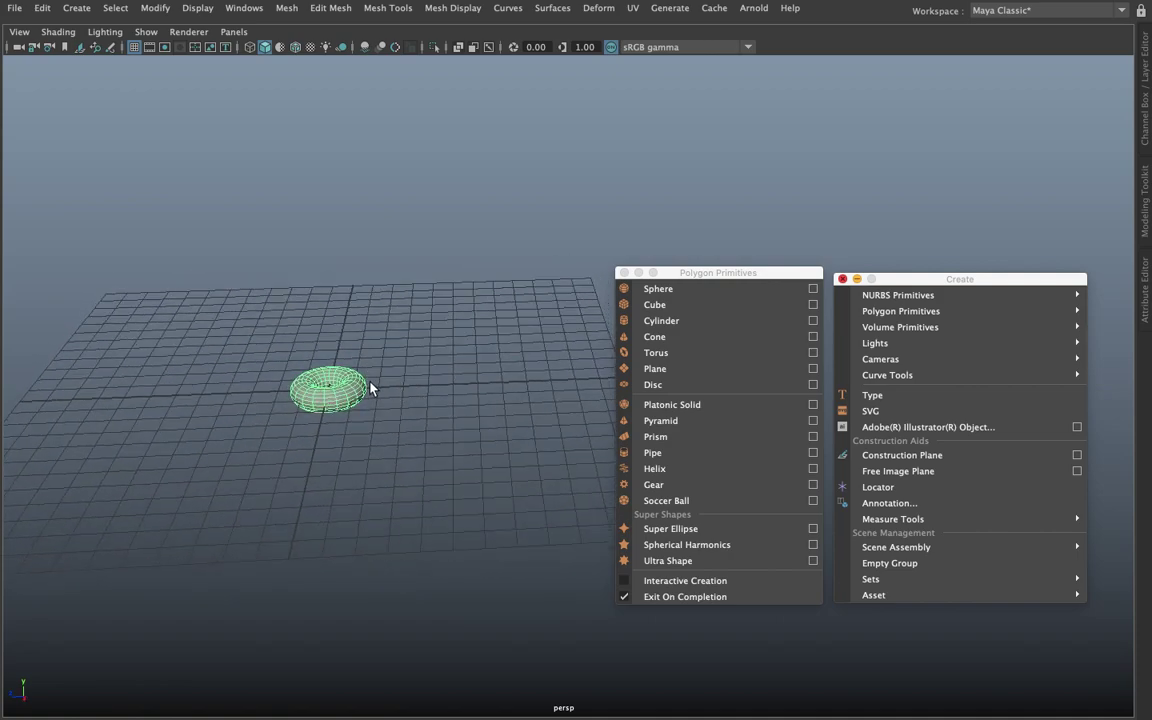
{"action": "left_click_drag", "start_coordinate": [373, 385], "coordinate": [383, 393], "text": "alt"}
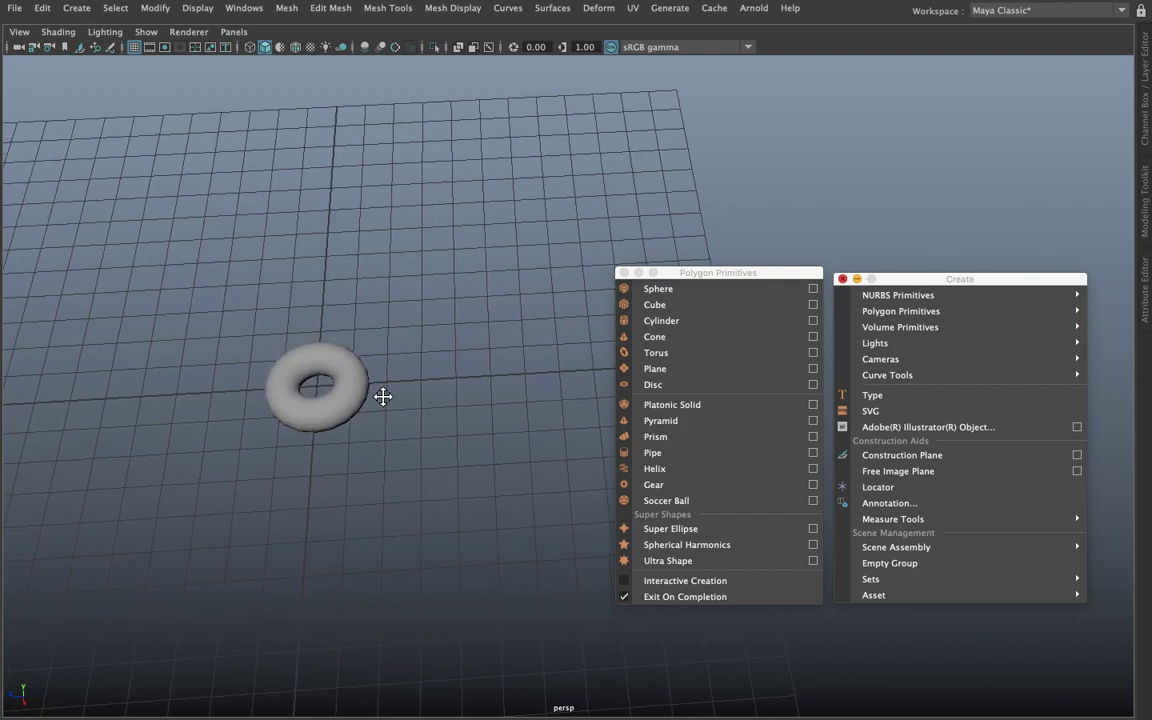
{"action": "key", "text": "Delete"}
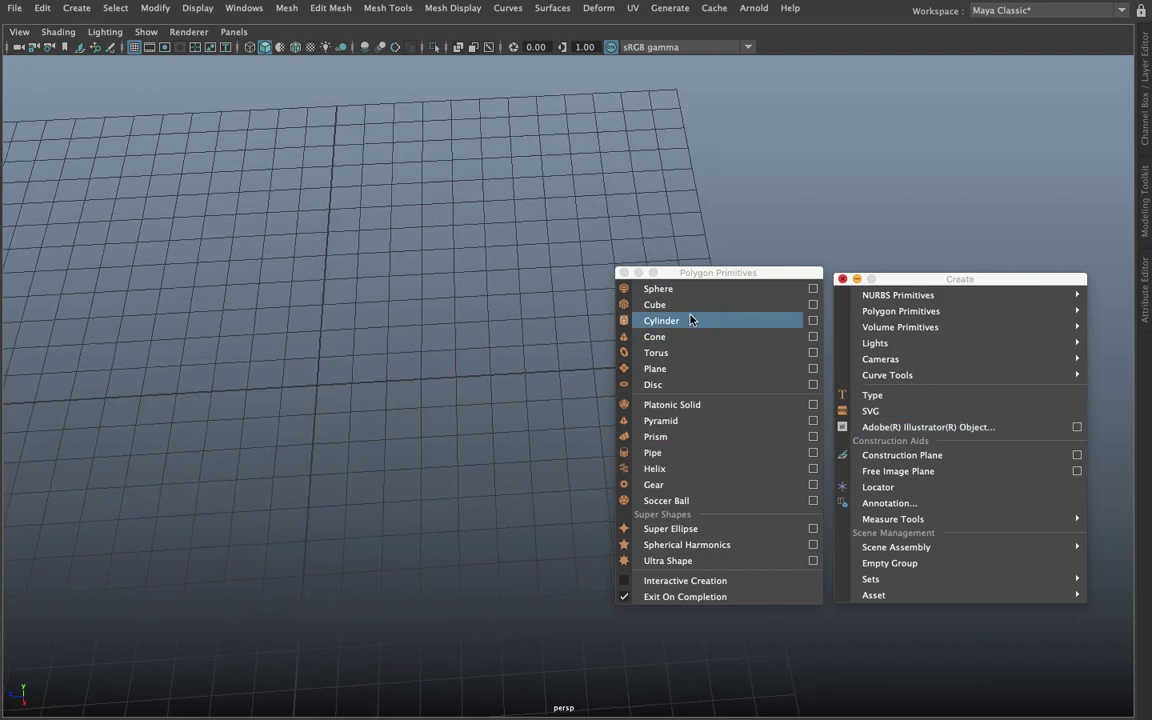
Step: Close the floating Create window and choose Torus for interactive creation
{"action": "mouse_move", "coordinate": [897, 295]}
{"action": "left_click", "coordinate": [843, 280]}
{"action": "left_click_drag", "start_coordinate": [743, 272], "coordinate": [699, 214]}
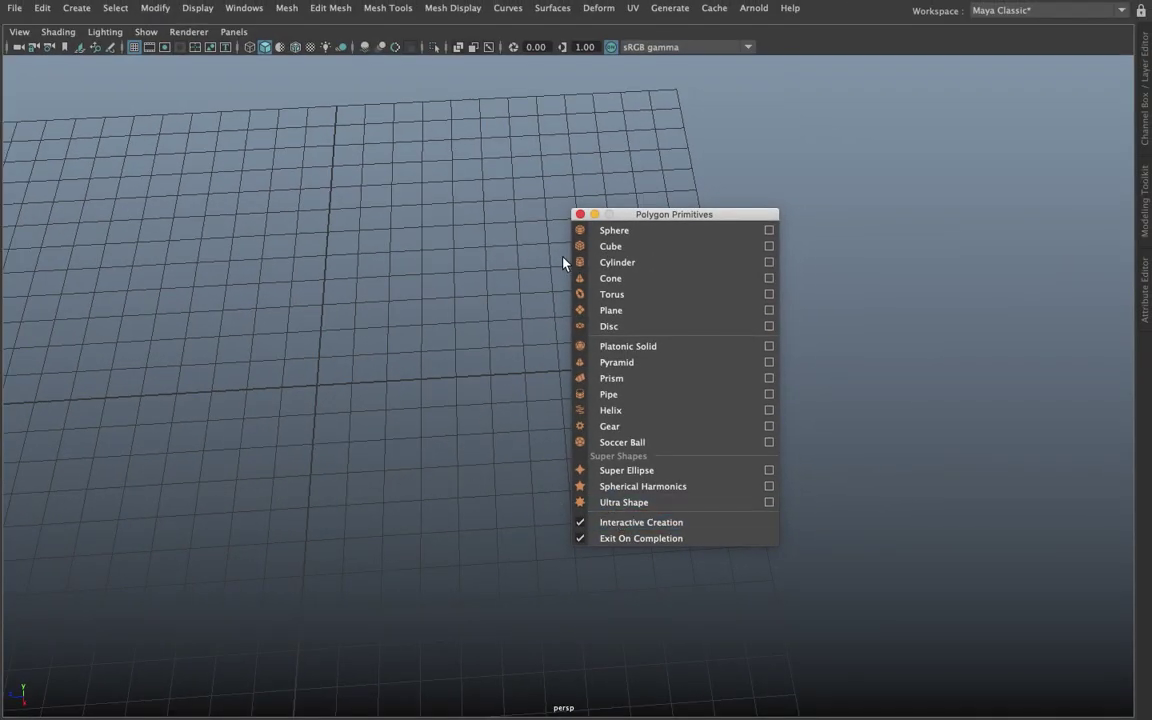
{"action": "left_click", "coordinate": [615, 297]}
{"action": "scroll", "coordinate": [391, 342], "scroll_direction": "down", "scroll_amount": 5}
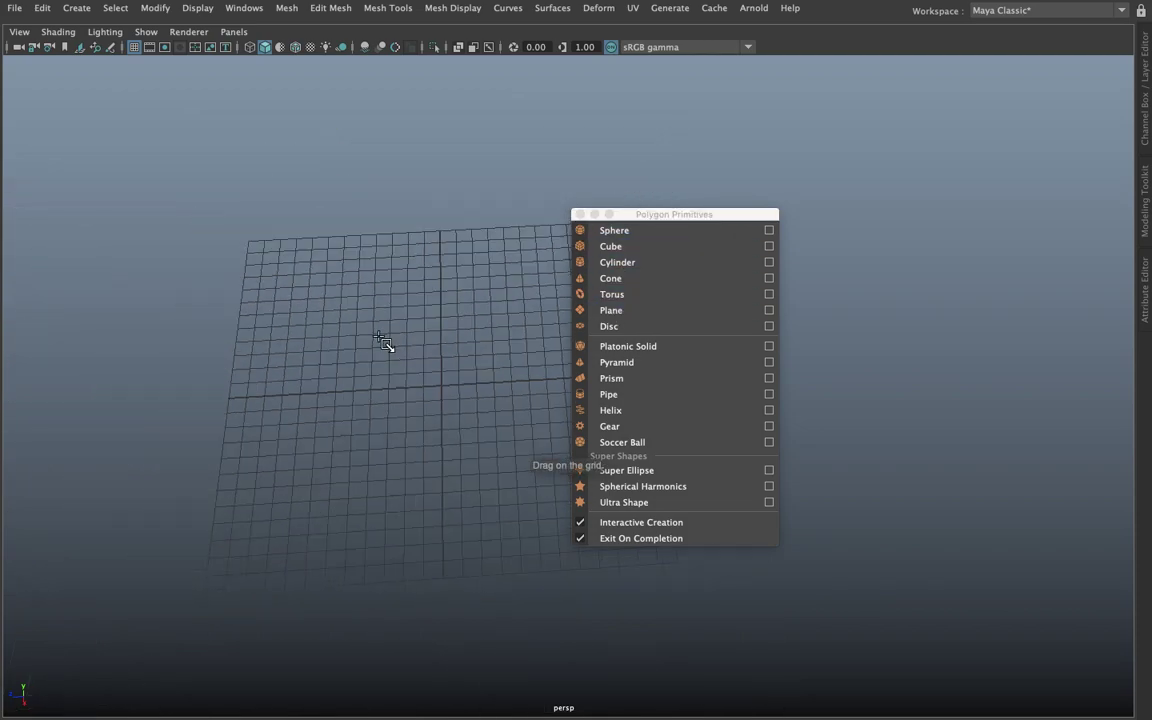
Step: Drag out a thick upright torus in the front view
{"action": "key", "text": "space"}
{"action": "key", "text": "space"}
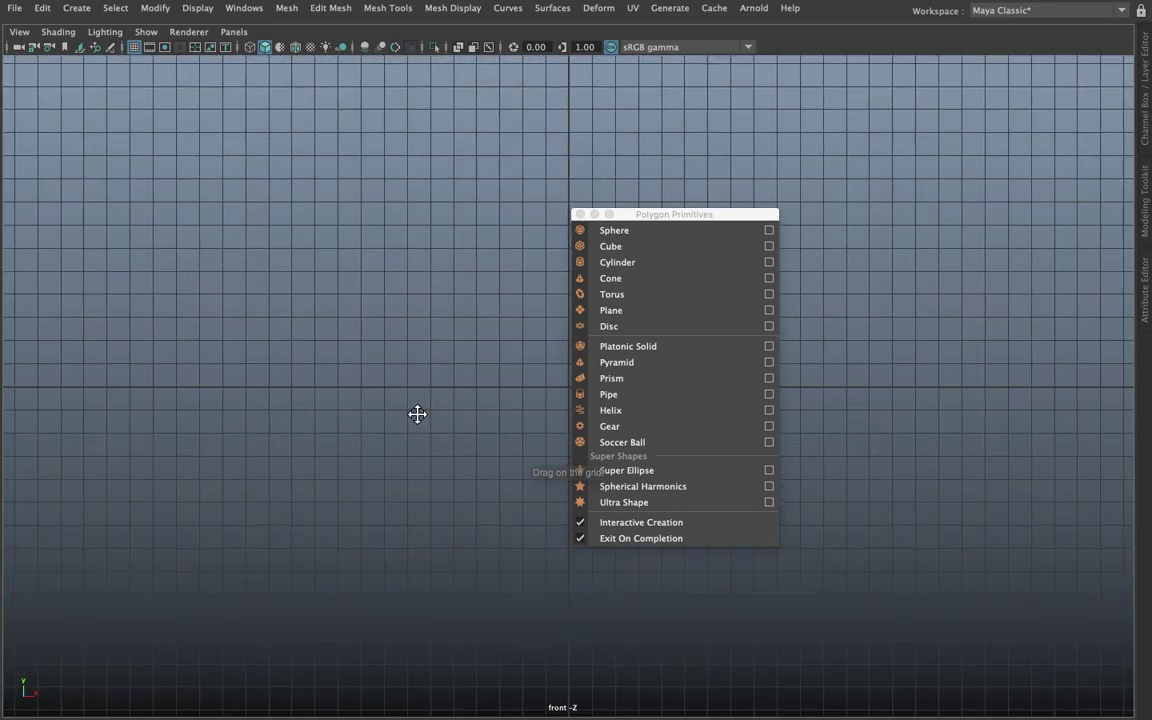
{"action": "scroll", "coordinate": [435, 412], "scroll_direction": "up", "scroll_amount": 3}
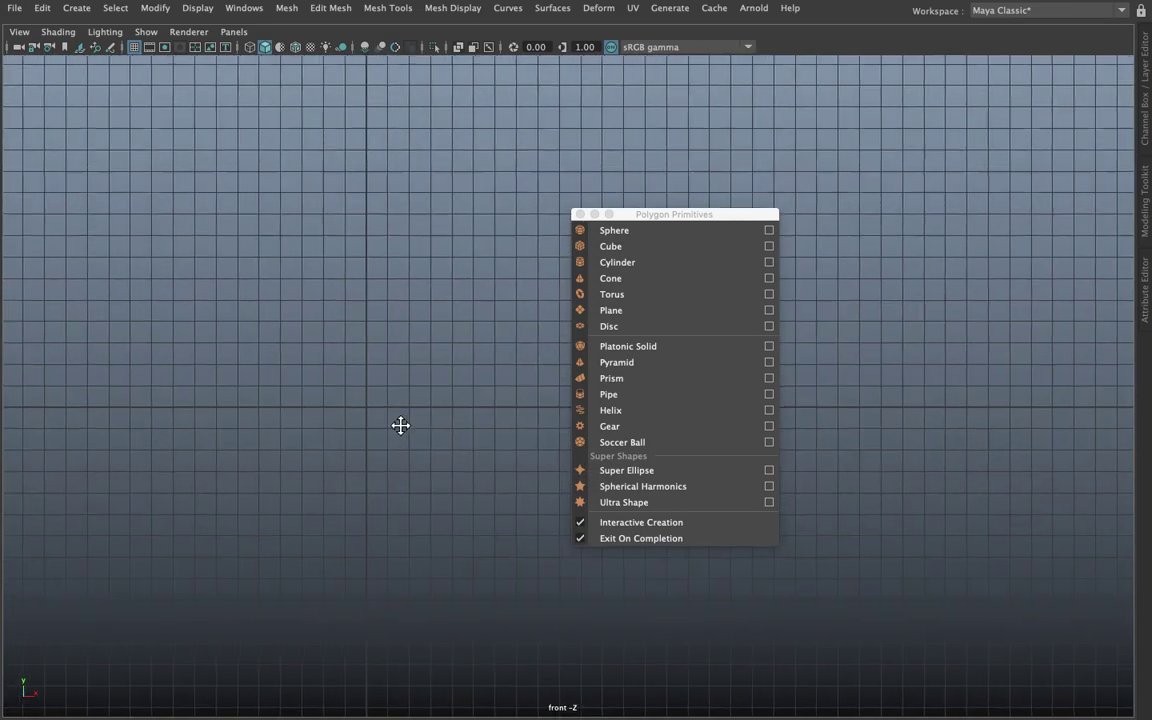
{"action": "left_click_drag", "start_coordinate": [314, 344], "coordinate": [360, 372]}
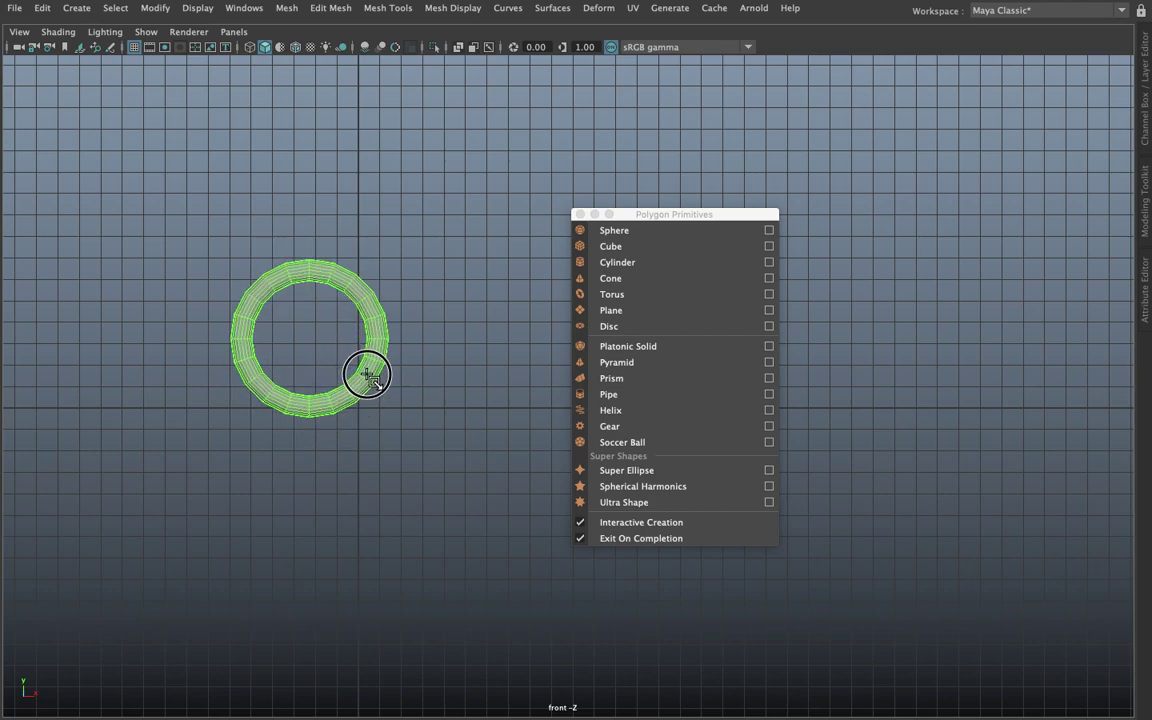
{"action": "left_click_drag", "start_coordinate": [358, 372], "coordinate": [380, 373]}
Step: Return to the full perspective view, reselect the torus, and close the Polygon Primitives window
{"action": "key", "text": "space"}
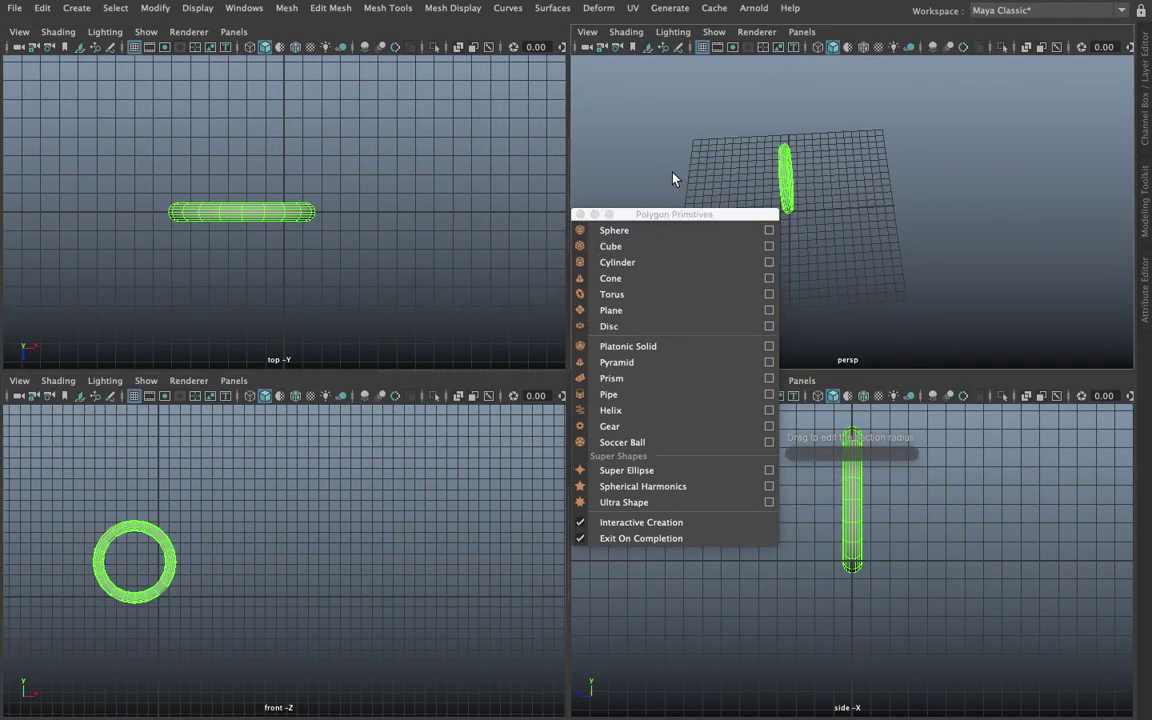
{"action": "key", "text": "space"}
{"action": "mouse_move", "coordinate": [422, 250]}
{"action": "left_mouse_down", "text": "alt"}
{"action": "mouse_move", "coordinate": [333, 273]}
{"action": "mouse_move", "coordinate": [375, 283]}
{"action": "mouse_move", "coordinate": [460, 234]}
{"action": "mouse_move", "coordinate": [462, 255]}
{"action": "left_mouse_up", "text": "alt"}
{"action": "left_click", "coordinate": [460, 234]}
{"action": "left_click", "coordinate": [462, 255]}
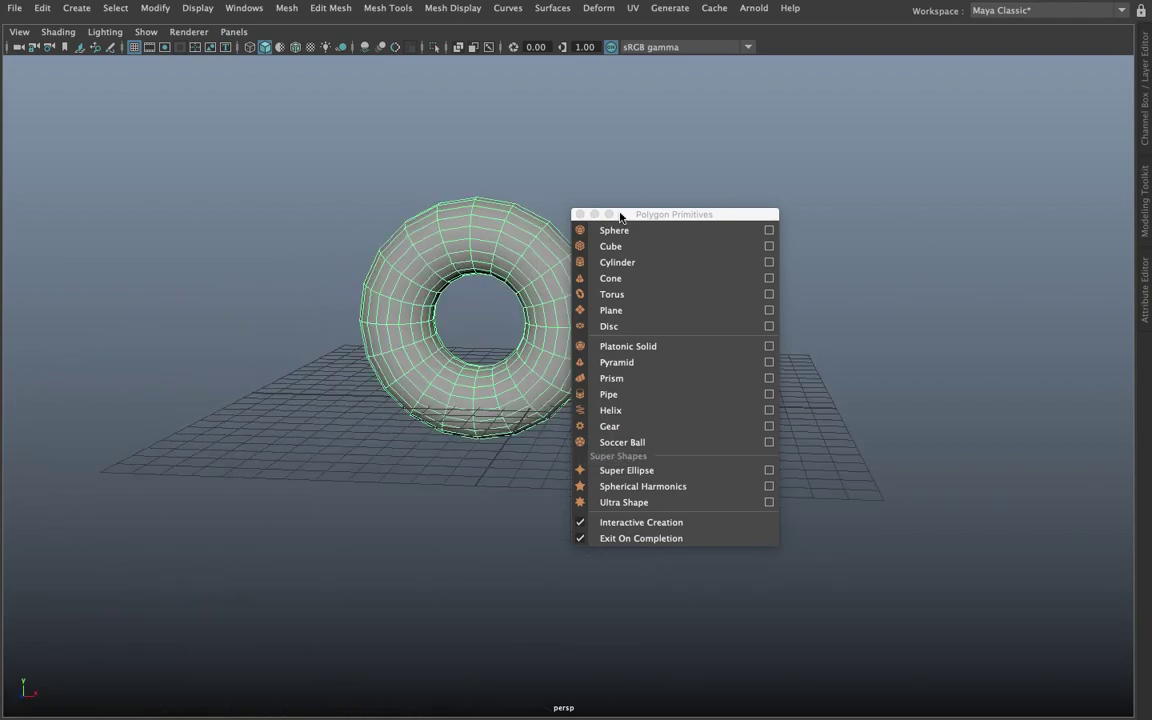
{"action": "left_click_drag", "start_coordinate": [650, 216], "coordinate": [646, 230]}
{"action": "left_click", "coordinate": [575, 228]}
Step: Move the torus onto the world origin in a wireframe front view
{"action": "mouse_move", "coordinate": [580, 252]}
{"action": "left_mouse_down", "text": "alt"}
{"action": "mouse_move", "coordinate": [573, 309]}
{"action": "mouse_move", "coordinate": [571, 296]}
{"action": "left_mouse_up", "text": "alt"}
{"action": "key", "text": "space"}
{"action": "key", "text": "space"}
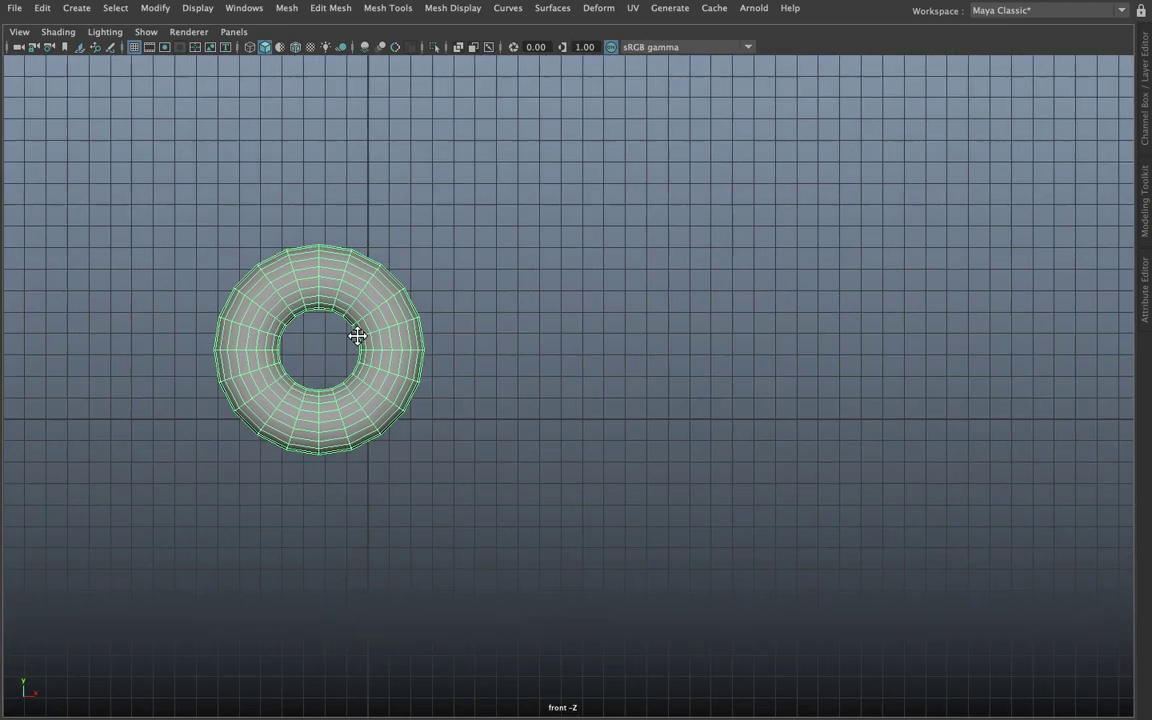
{"action": "key", "text": "4"}
{"action": "middle_click_drag", "start_coordinate": [362, 417], "coordinate": [352, 401], "text": "alt"}
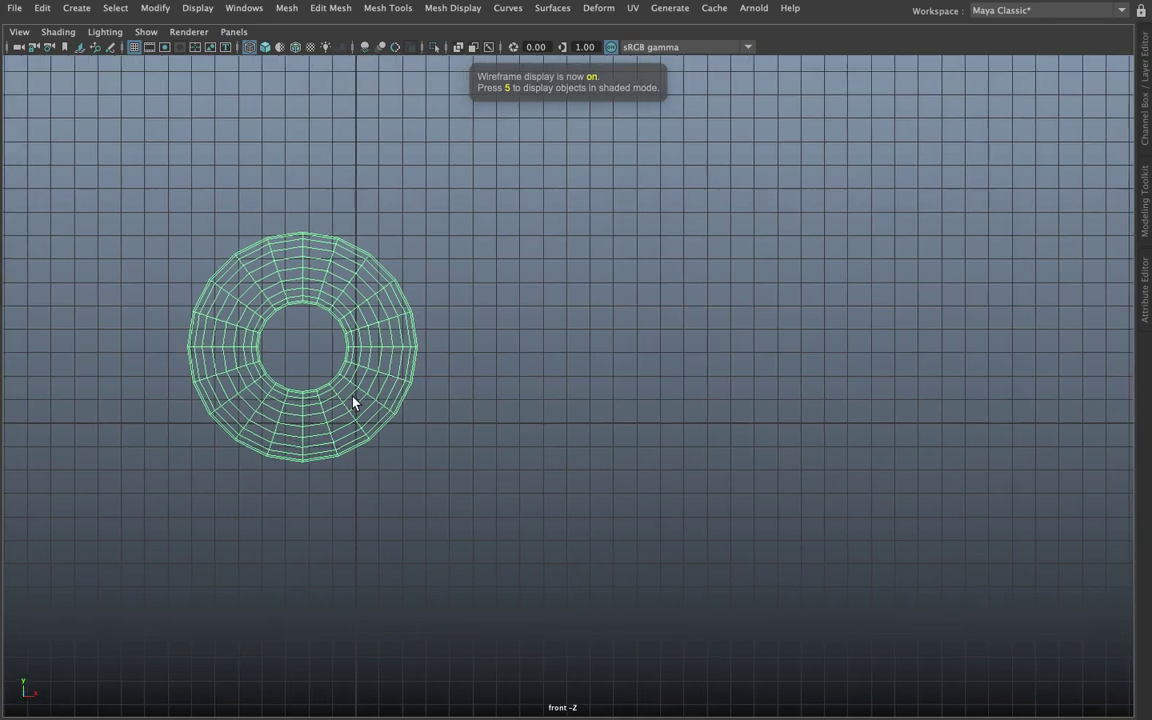
{"action": "key", "text": "w"}
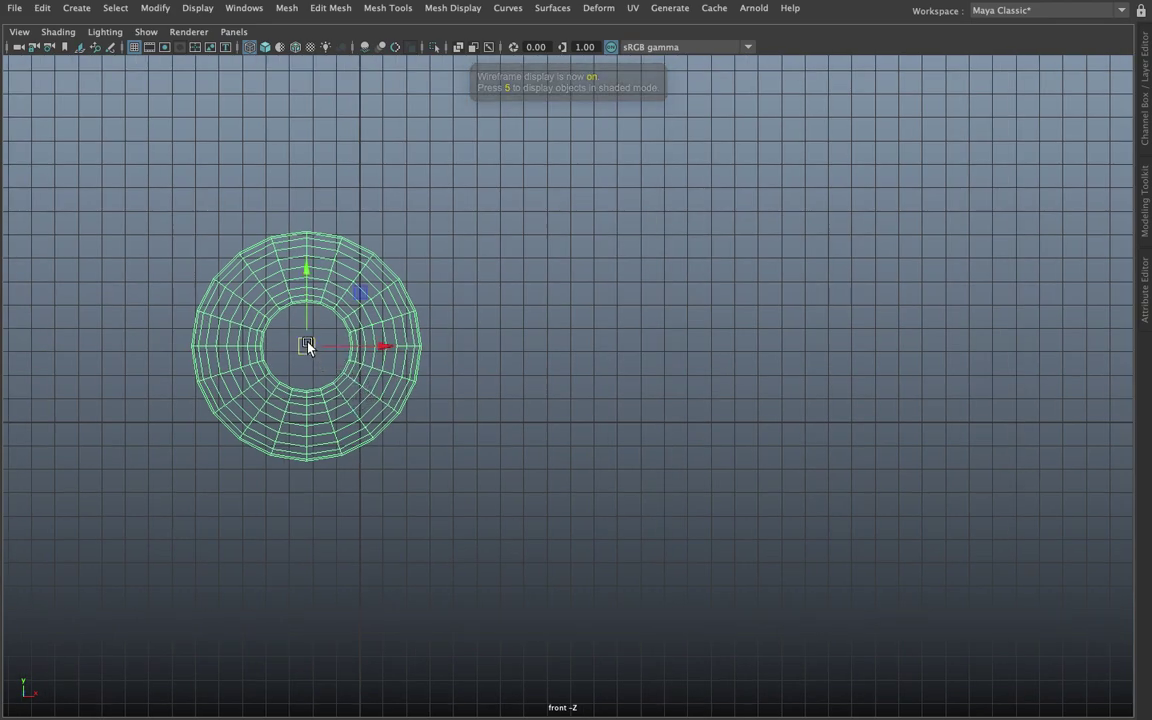
{"action": "left_click_drag", "start_coordinate": [307, 345], "coordinate": [366, 427]}
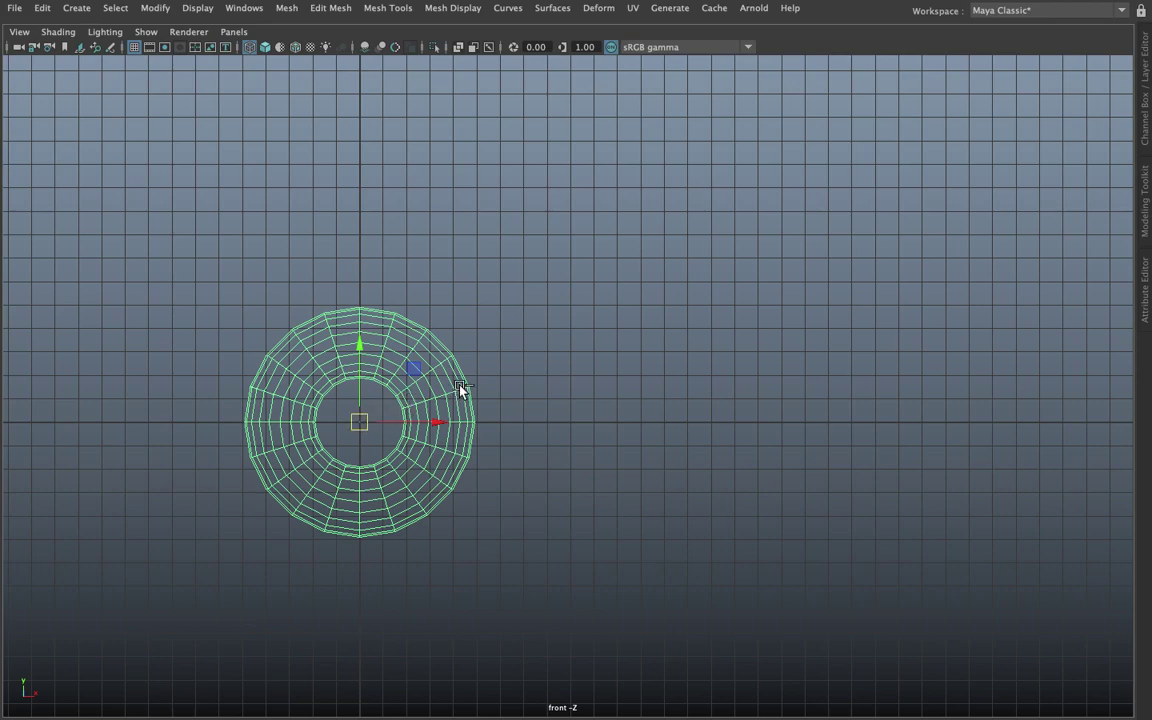
Step: Toggle between the torus's Attribute Editor and Channel Box with Ctrl+A
{"action": "key", "text": "ctrl+a"}
{"action": "key", "text": "ctrl+a"}
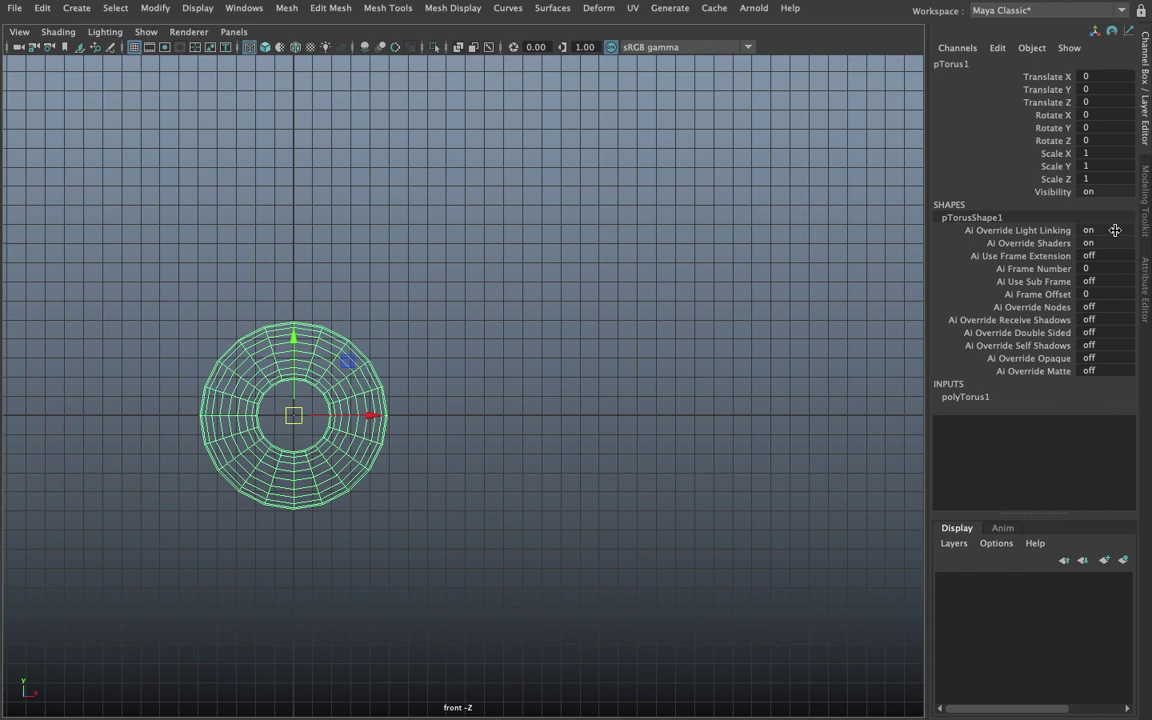
{"action": "key", "text": "ctrl+a"}
{"action": "key", "text": "ctrl+a"}
{"action": "key", "text": "ctrl+a"}
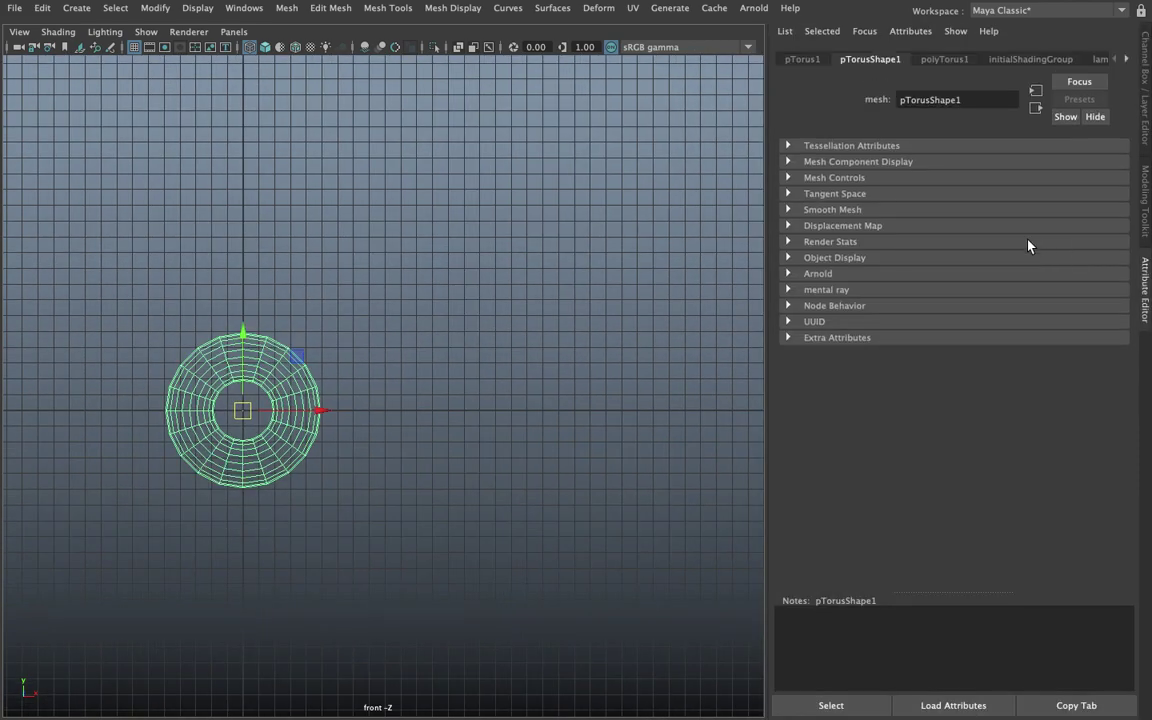
{"action": "key", "text": "ctrl+a"}
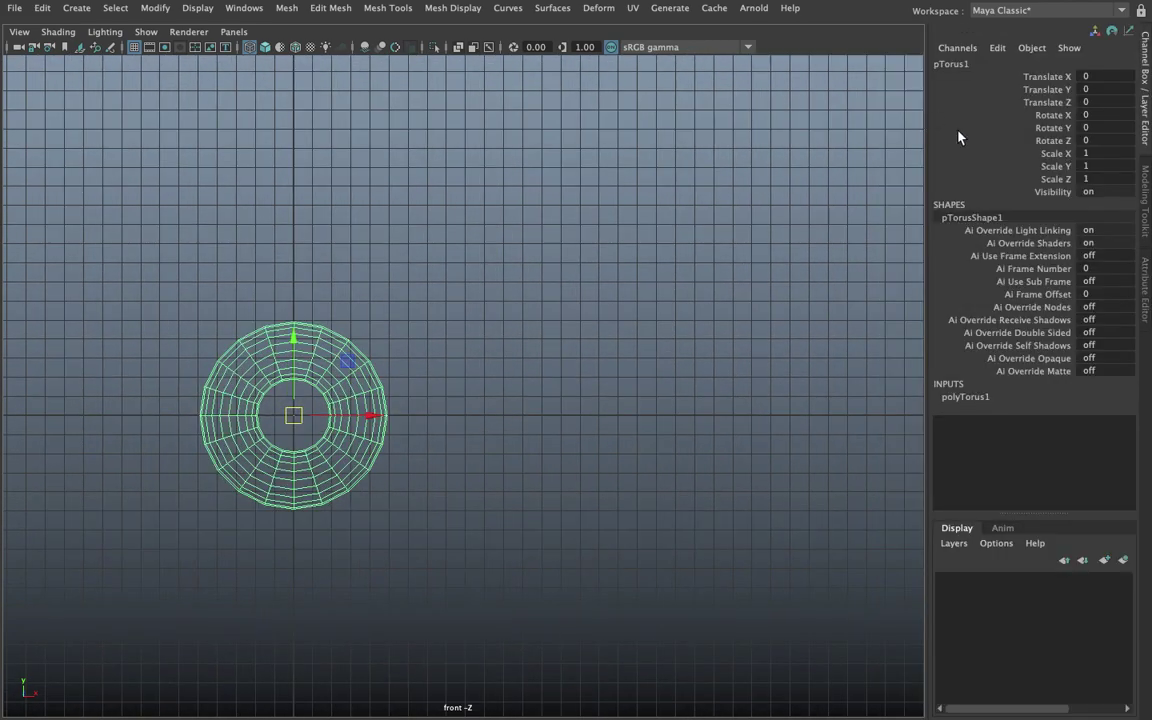
Step: Expand polyTorus1 and reduce both subdivision counts from 20 to 17
{"action": "left_click", "coordinate": [965, 397]}
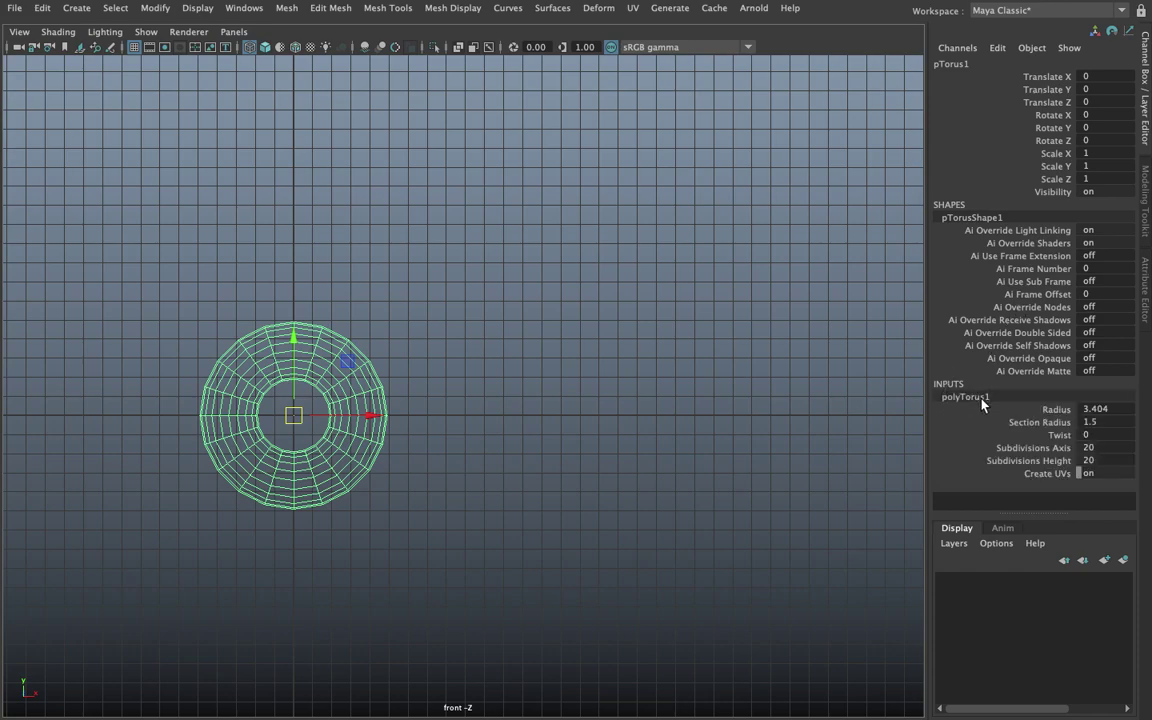
{"action": "left_click_drag", "start_coordinate": [1058, 447], "coordinate": [1050, 460]}
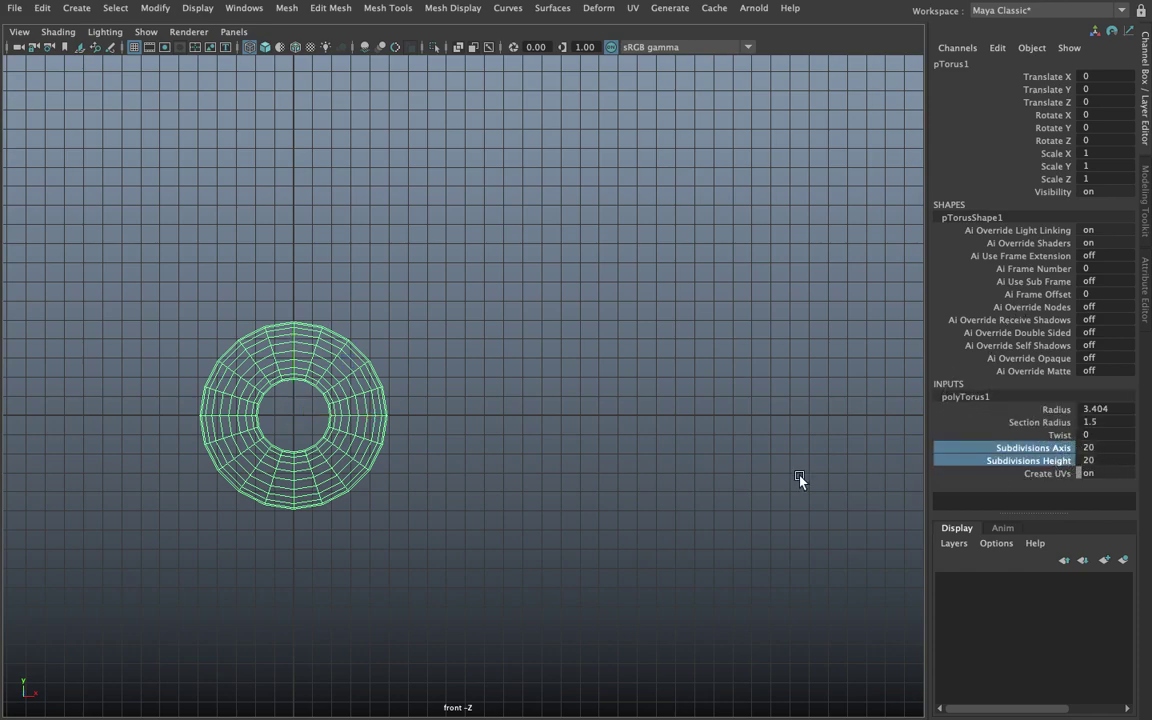
{"action": "middle_click_drag", "start_coordinate": [663, 451], "coordinate": [643, 453]}
{"action": "key", "text": "space"}
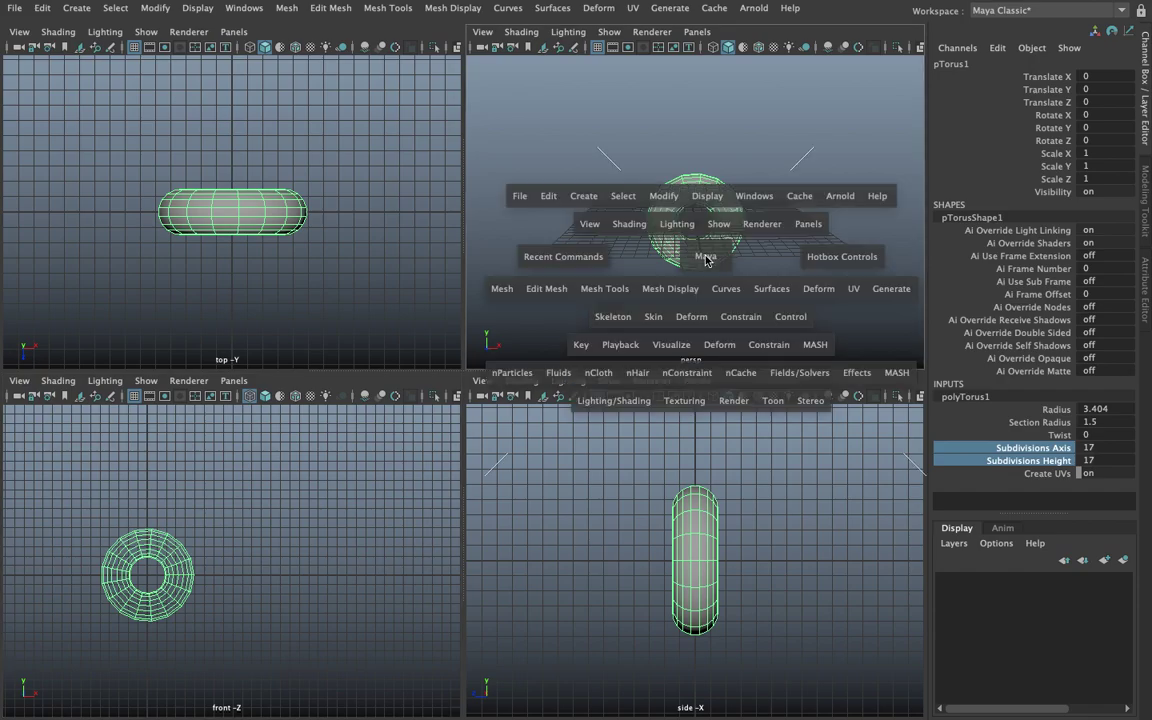
{"action": "key", "text": "space"}
{"action": "mouse_move", "coordinate": [635, 327]}
{"action": "left_mouse_down", "text": "alt"}
{"action": "mouse_move", "coordinate": [584, 365]}
{"action": "mouse_move", "coordinate": [620, 345]}
{"action": "left_mouse_up", "text": "alt"}
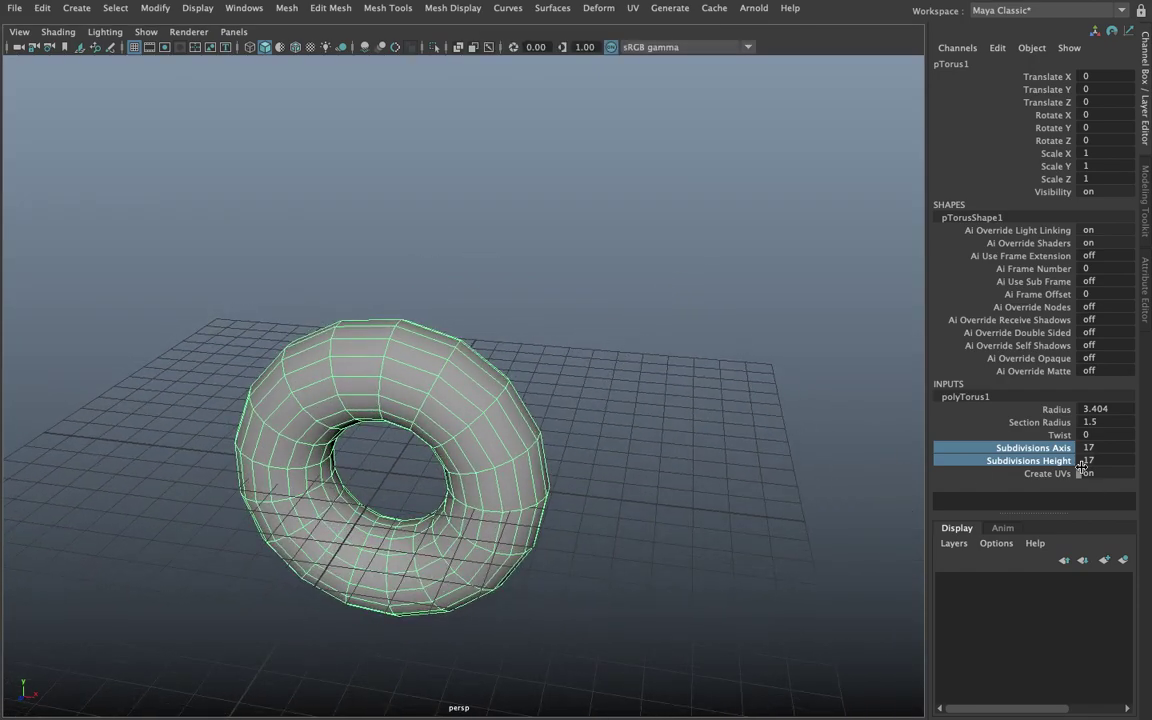
Step: Set Subdivisions Axis to 22 and lower Subdivisions Height to 15
{"action": "left_click", "coordinate": [1060, 461], "text": "ctrl"}
{"action": "middle_click_drag", "start_coordinate": [796, 413], "coordinate": [836, 407]}
{"action": "left_click", "coordinate": [1050, 463]}
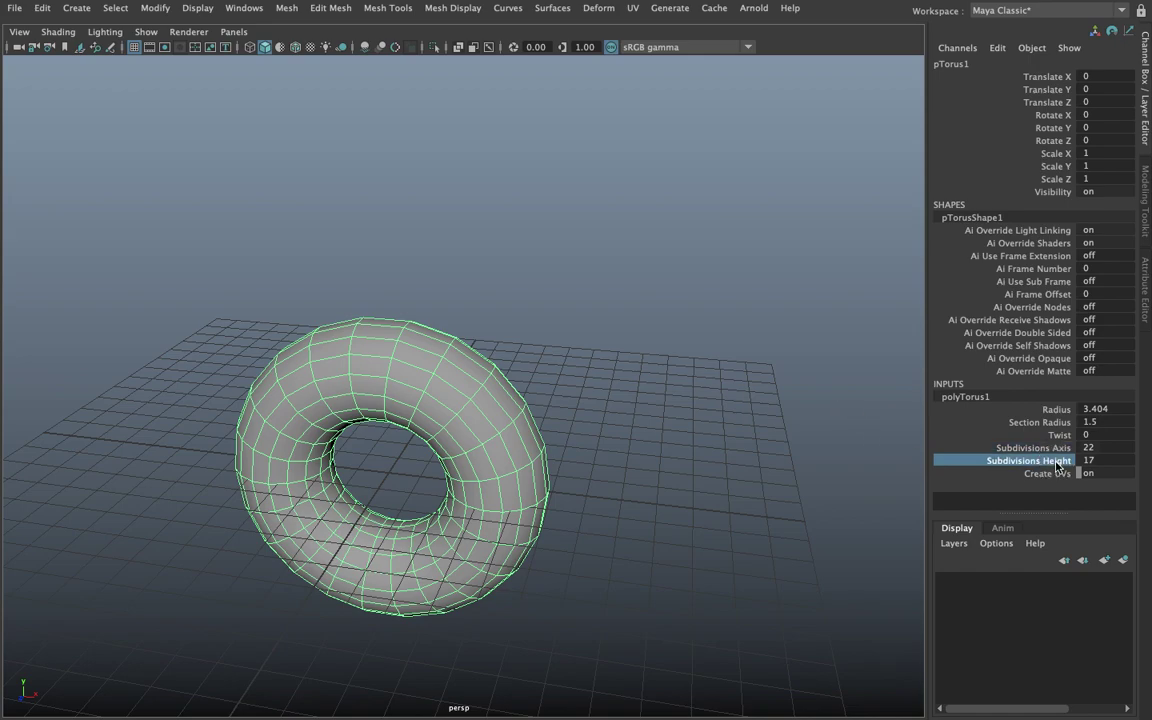
{"action": "left_click_drag", "start_coordinate": [616, 336], "coordinate": [650, 368], "text": "alt"}
{"action": "middle_click_drag", "start_coordinate": [650, 368], "coordinate": [593, 383]}
{"action": "mouse_move", "coordinate": [593, 383]}
{"action": "left_mouse_down", "text": "alt"}
{"action": "mouse_move", "coordinate": [470, 357]}
{"action": "mouse_move", "coordinate": [660, 352]}
{"action": "left_mouse_up", "text": "alt"}
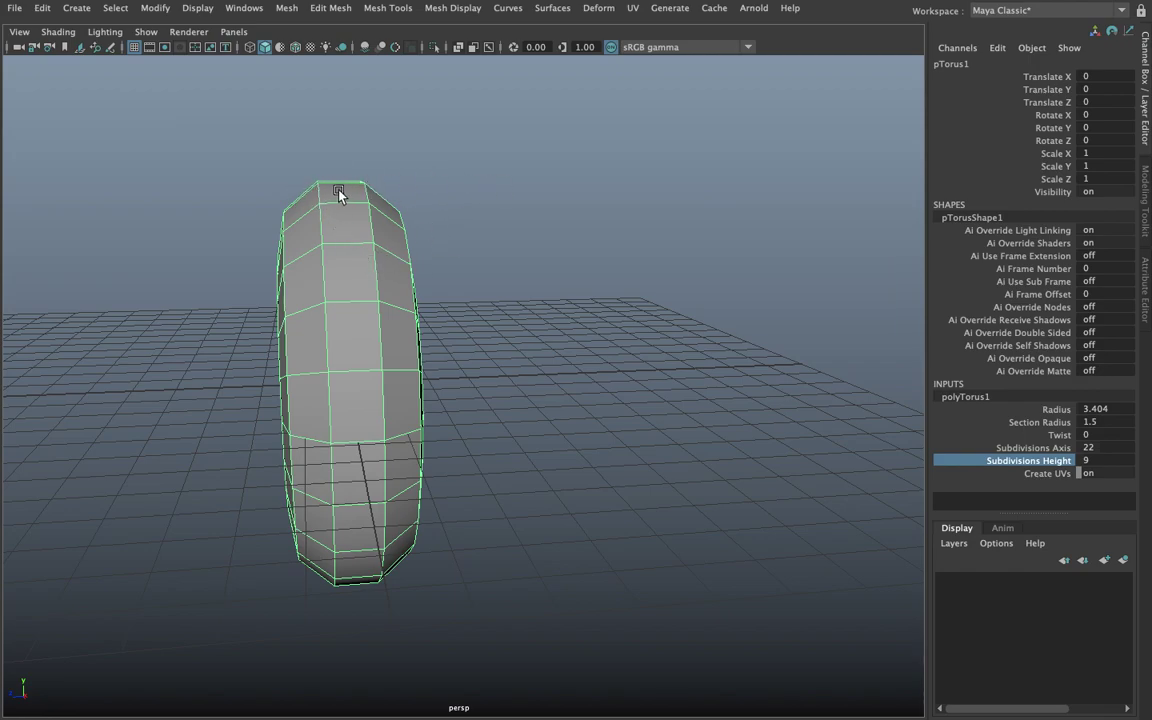
Step: Adjust Subdivisions Height to 10 and orbit to inspect the torus profile
{"action": "left_click_drag", "start_coordinate": [338, 195], "coordinate": [318, 189], "text": "alt"}
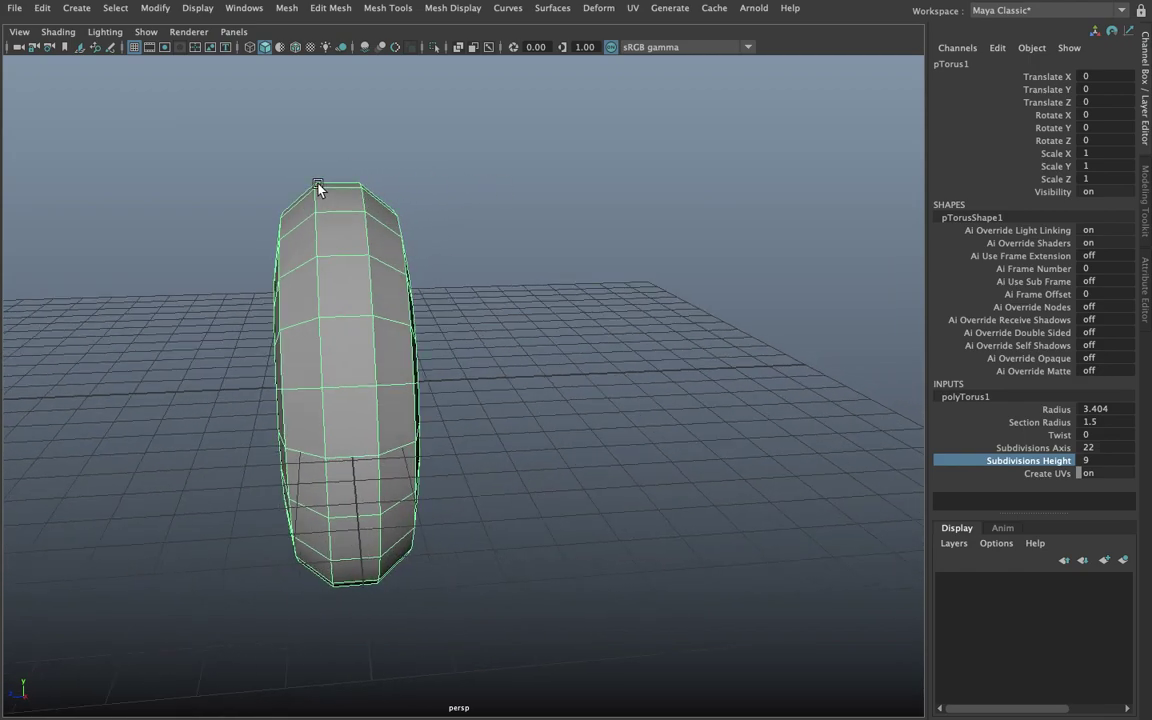
{"action": "middle_click_drag", "start_coordinate": [491, 238], "coordinate": [411, 246]}
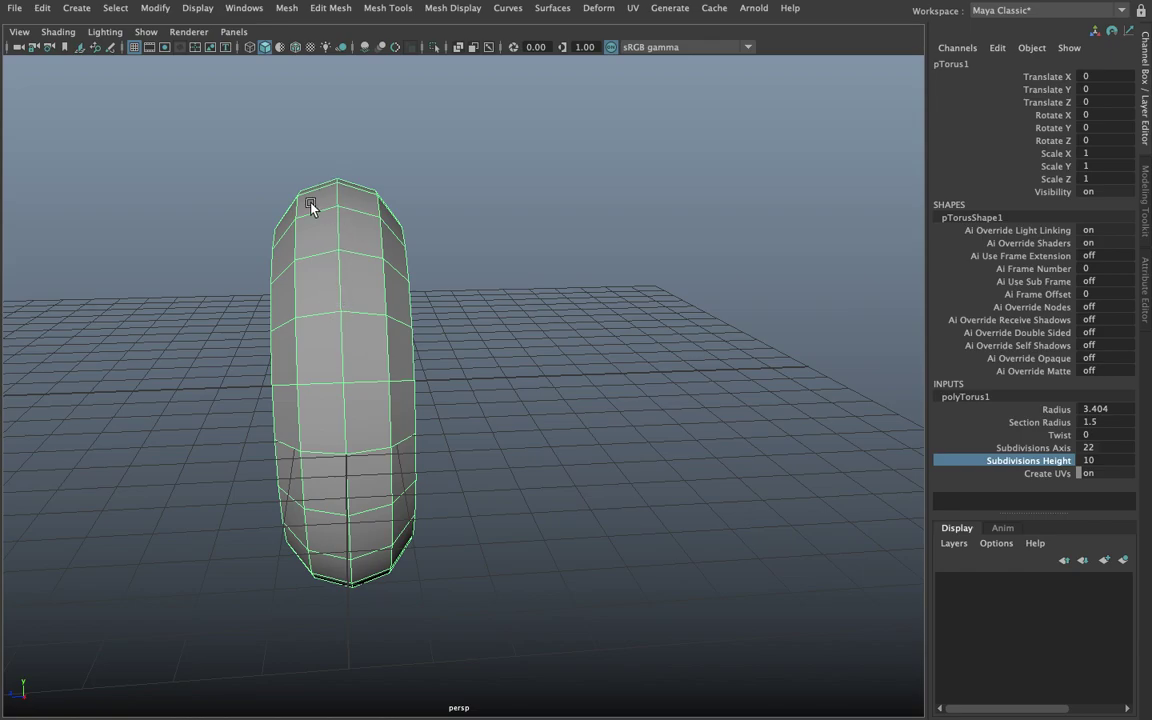
{"action": "mouse_move", "coordinate": [331, 229]}
{"action": "left_mouse_down", "text": "alt"}
{"action": "mouse_move", "coordinate": [486, 213]}
{"action": "mouse_move", "coordinate": [539, 250]}
{"action": "left_mouse_up", "text": "alt"}
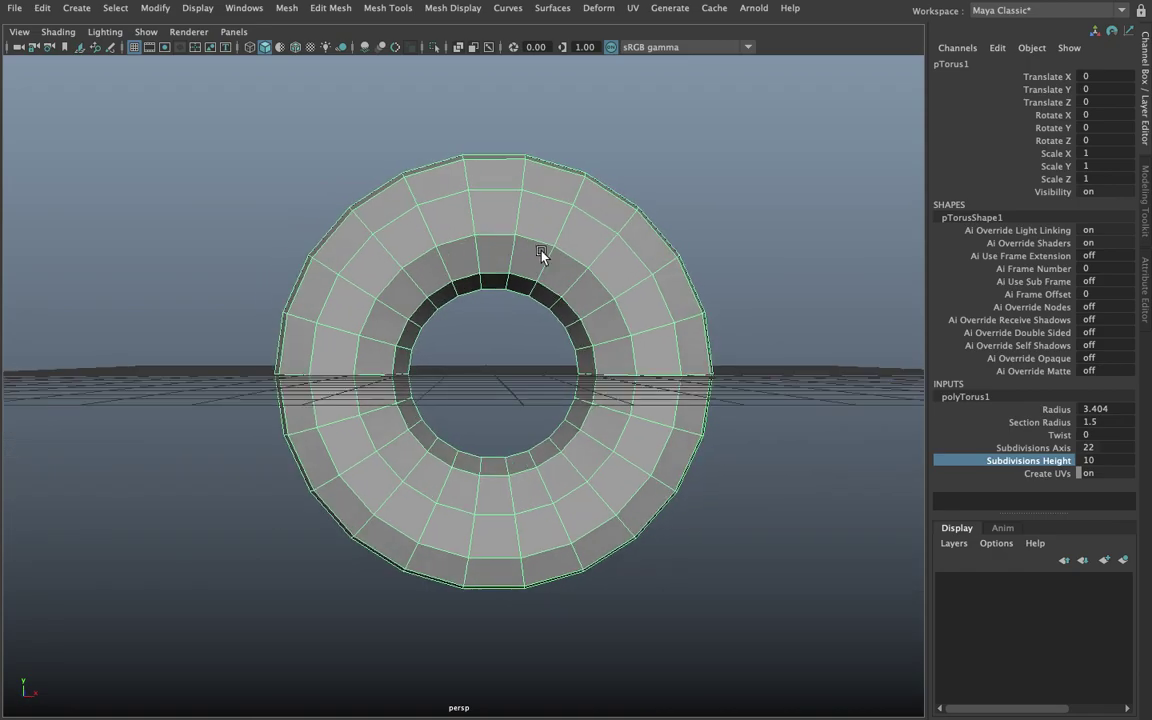
{"action": "left_click_drag", "start_coordinate": [640, 265], "coordinate": [617, 273], "text": "alt"}
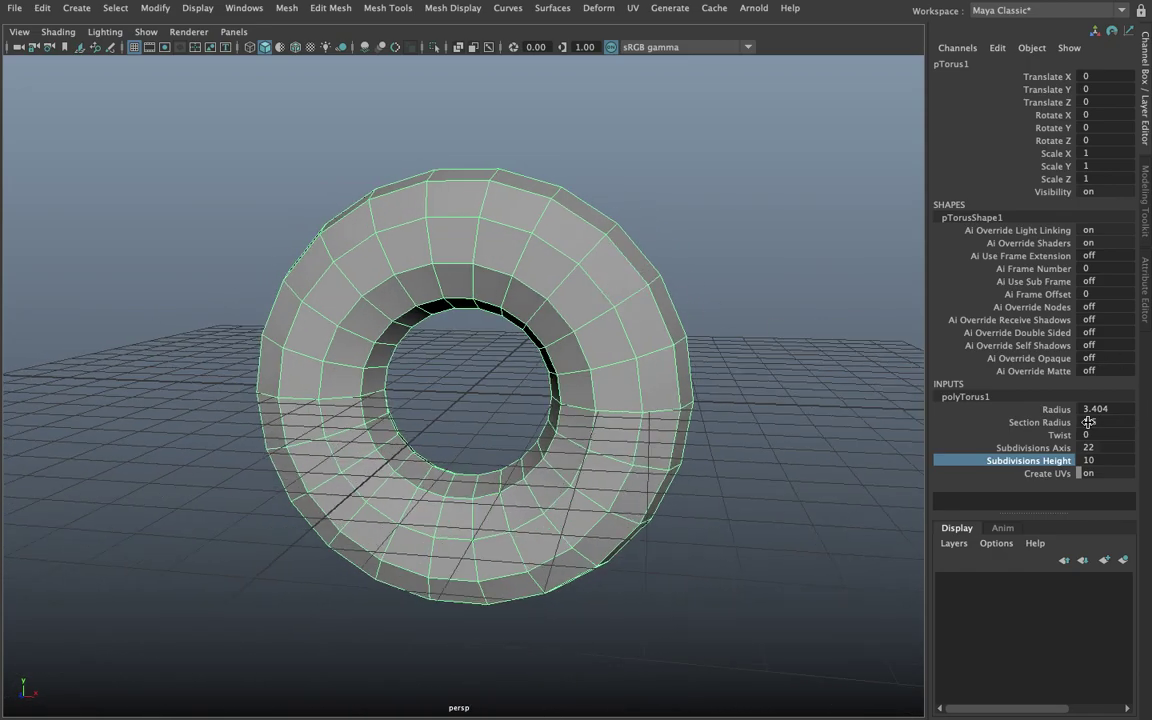
Step: Drag Section Radius from 1.5 down to 1.1 and orbit to inspect the slimmer tube
{"action": "left_click", "coordinate": [1045, 424]}
{"action": "middle_click_drag", "start_coordinate": [795, 298], "coordinate": [791, 296]}
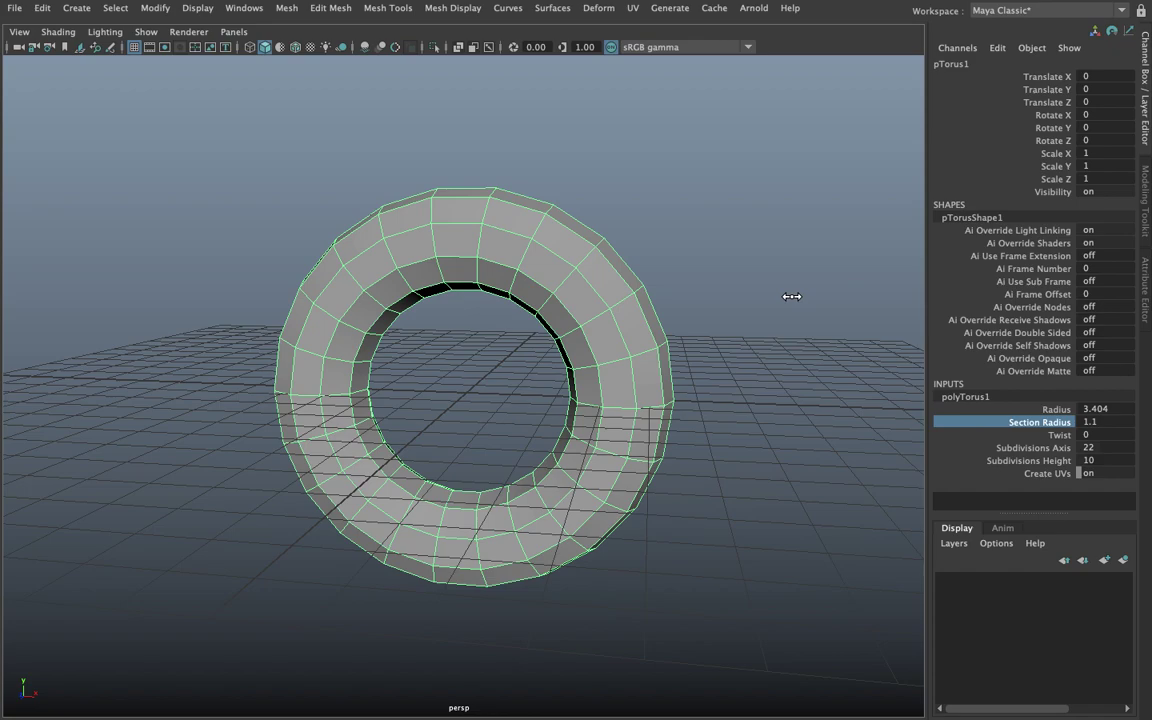
{"action": "middle_click_drag", "start_coordinate": [791, 296], "coordinate": [791, 298]}
{"action": "middle_click_drag", "start_coordinate": [791, 298], "coordinate": [792, 299]}
{"action": "mouse_move", "coordinate": [760, 295]}
{"action": "left_mouse_down", "text": "alt"}
{"action": "mouse_move", "coordinate": [879, 352]}
{"action": "mouse_move", "coordinate": [926, 342]}
{"action": "mouse_move", "coordinate": [906, 313]}
{"action": "mouse_move", "coordinate": [766, 283]}
{"action": "mouse_move", "coordinate": [779, 292]}
{"action": "left_mouse_up", "text": "alt"}
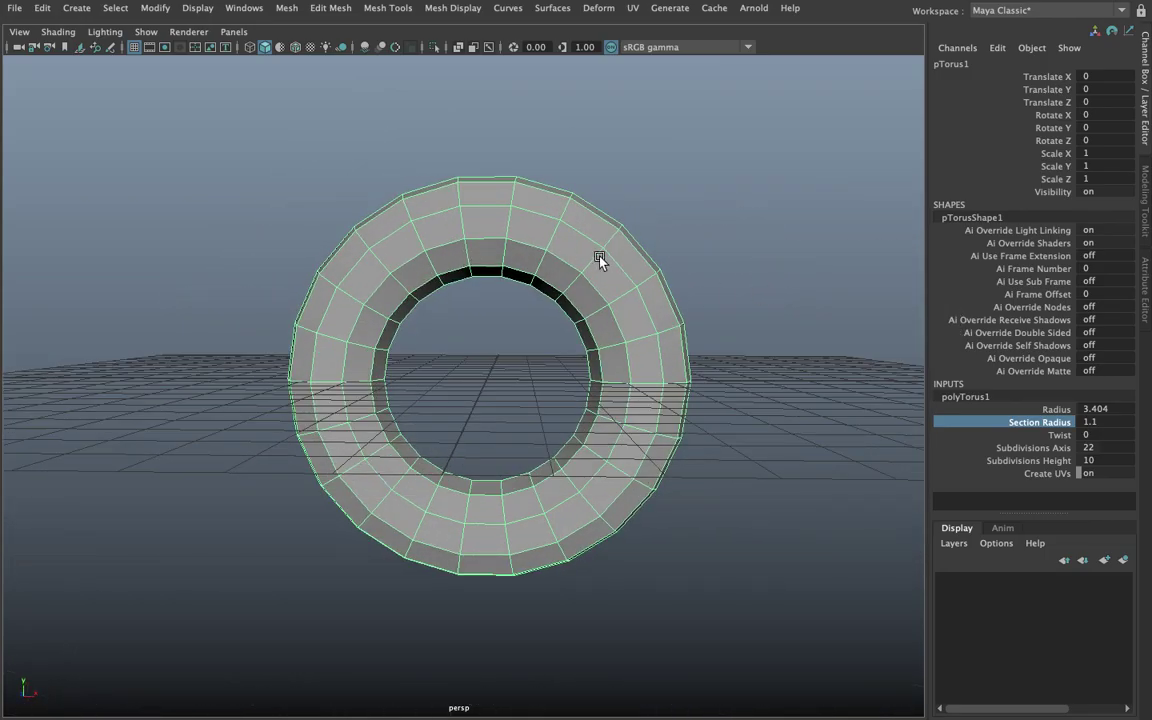
{"action": "mouse_move", "coordinate": [598, 259]}
{"action": "left_mouse_down", "text": "alt"}
{"action": "mouse_move", "coordinate": [514, 224]}
{"action": "mouse_move", "coordinate": [447, 239]}
{"action": "mouse_move", "coordinate": [755, 258]}
{"action": "mouse_move", "coordinate": [483, 314]}
{"action": "mouse_move", "coordinate": [432, 339]}
{"action": "mouse_move", "coordinate": [327, 309]}
{"action": "mouse_move", "coordinate": [350, 300]}
{"action": "left_mouse_up", "text": "alt"}
Step: Switch the torus to Edge mode and try selecting a few edges
{"action": "scroll", "coordinate": [357, 234], "scroll_direction": "up", "scroll_amount": 5}
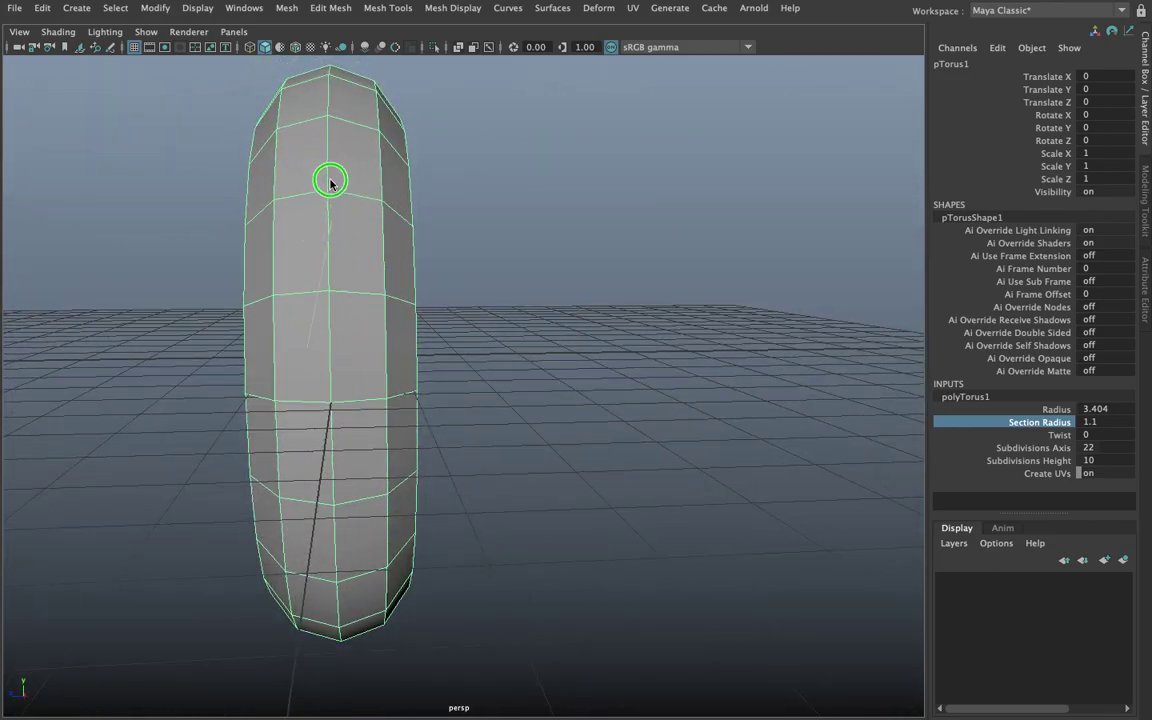
{"action": "right_click_drag", "start_coordinate": [331, 181], "coordinate": [327, 150]}
{"action": "left_click", "coordinate": [327, 172]}
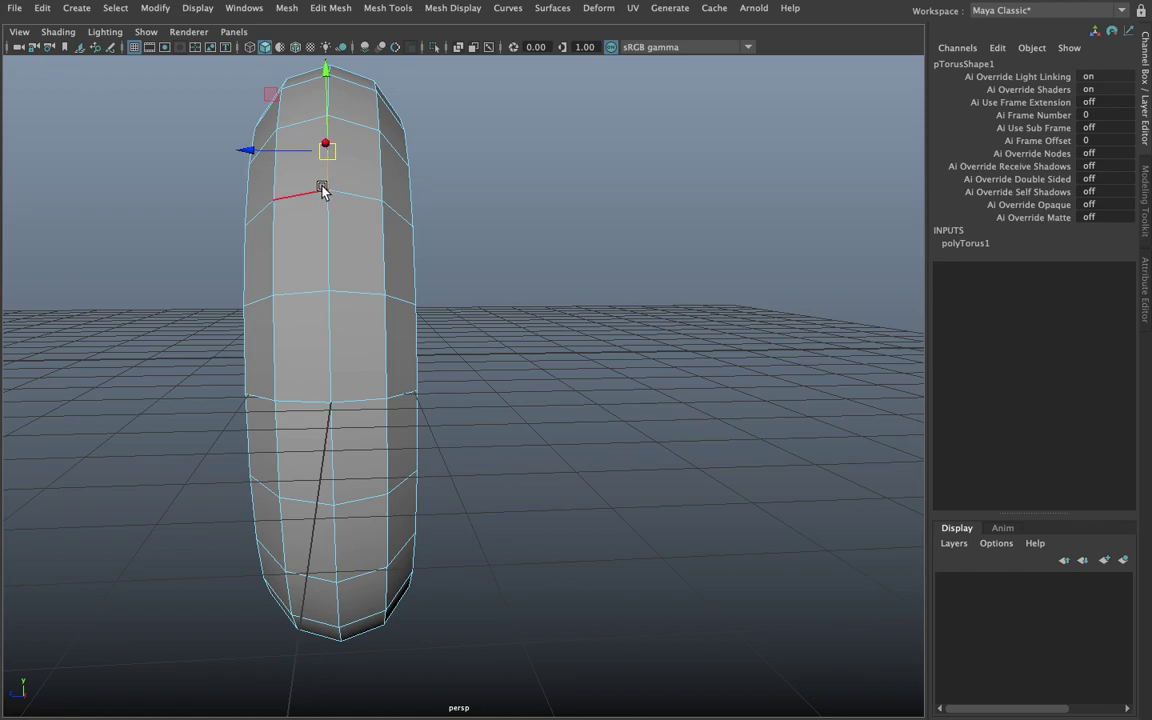
{"action": "left_click", "coordinate": [329, 226]}
{"action": "mouse_move", "coordinate": [329, 226]}
{"action": "left_mouse_down", "text": "alt"}
{"action": "mouse_move", "coordinate": [354, 219]}
{"action": "mouse_move", "coordinate": [324, 216]}
{"action": "left_mouse_up", "text": "alt"}
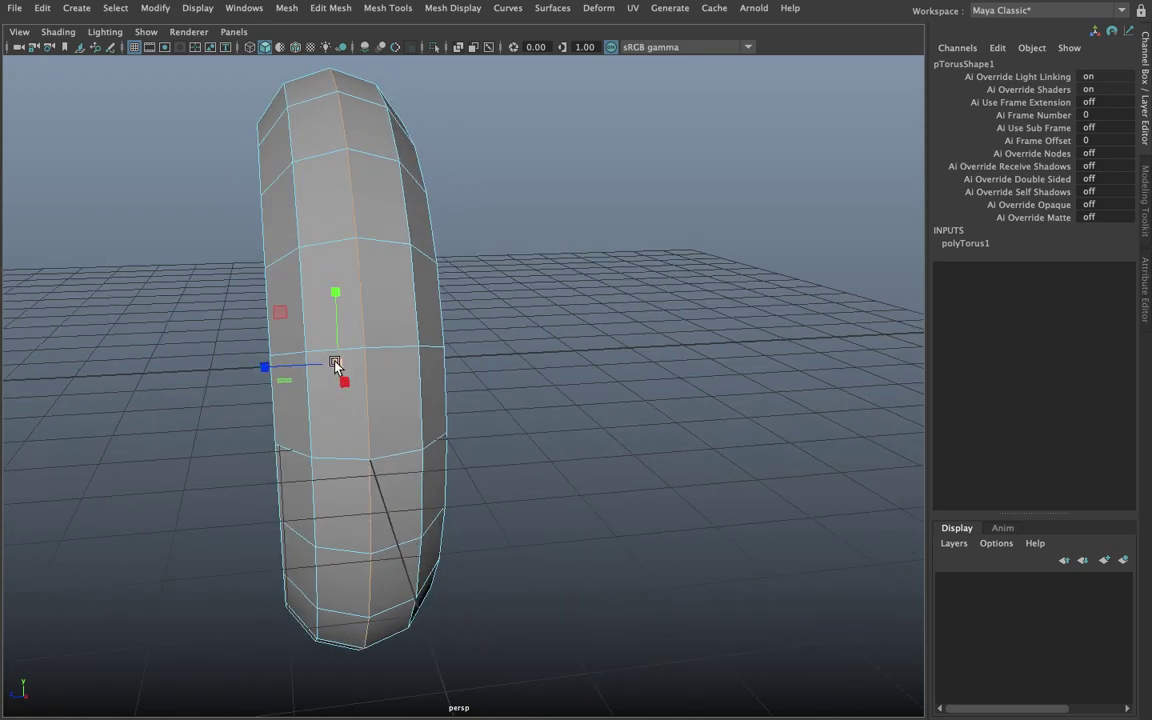
{"action": "left_click_drag", "start_coordinate": [336, 366], "coordinate": [324, 367]}
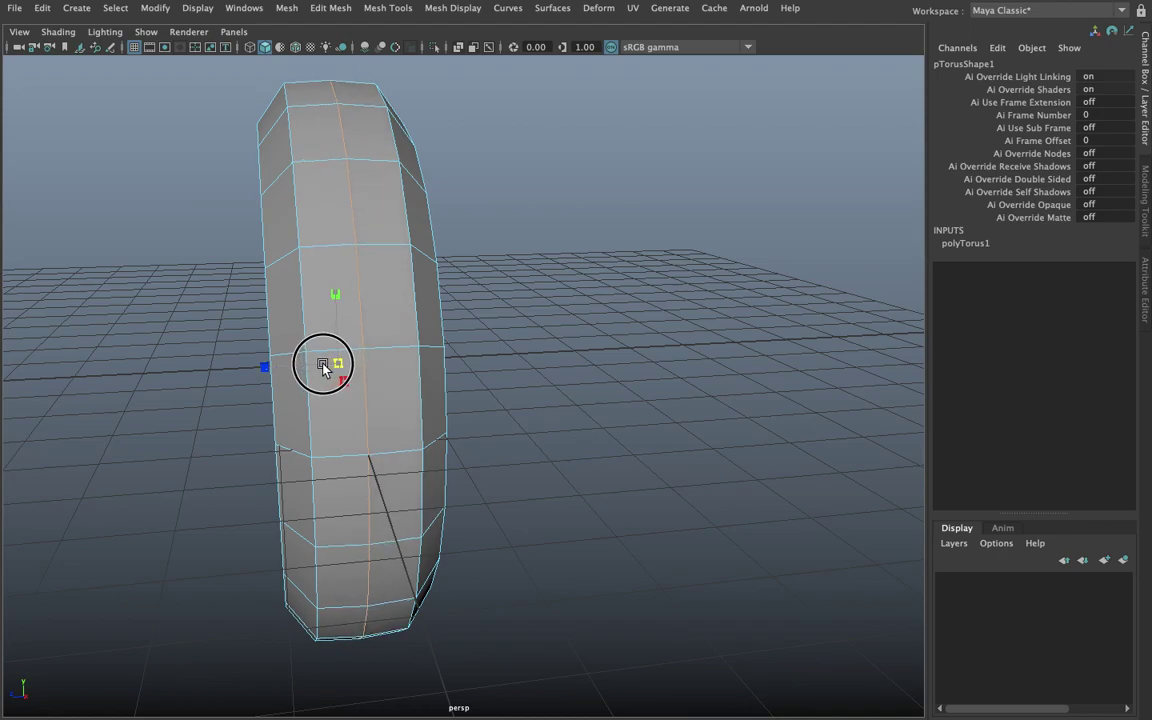
{"action": "mouse_move", "coordinate": [322, 366]}
{"action": "left_mouse_down", "text": "alt"}
{"action": "mouse_move", "coordinate": [303, 341]}
{"action": "mouse_move", "coordinate": [303, 363]}
{"action": "mouse_move", "coordinate": [391, 342]}
{"action": "mouse_move", "coordinate": [489, 345]}
{"action": "mouse_move", "coordinate": [563, 324]}
{"action": "mouse_move", "coordinate": [573, 288]}
{"action": "mouse_move", "coordinate": [357, 280]}
{"action": "left_mouse_up", "text": "alt"}
Step: Switch to Face mode and select a face on the torus's inner wall
{"action": "scroll", "coordinate": [357, 280], "scroll_direction": "up", "scroll_amount": 5}
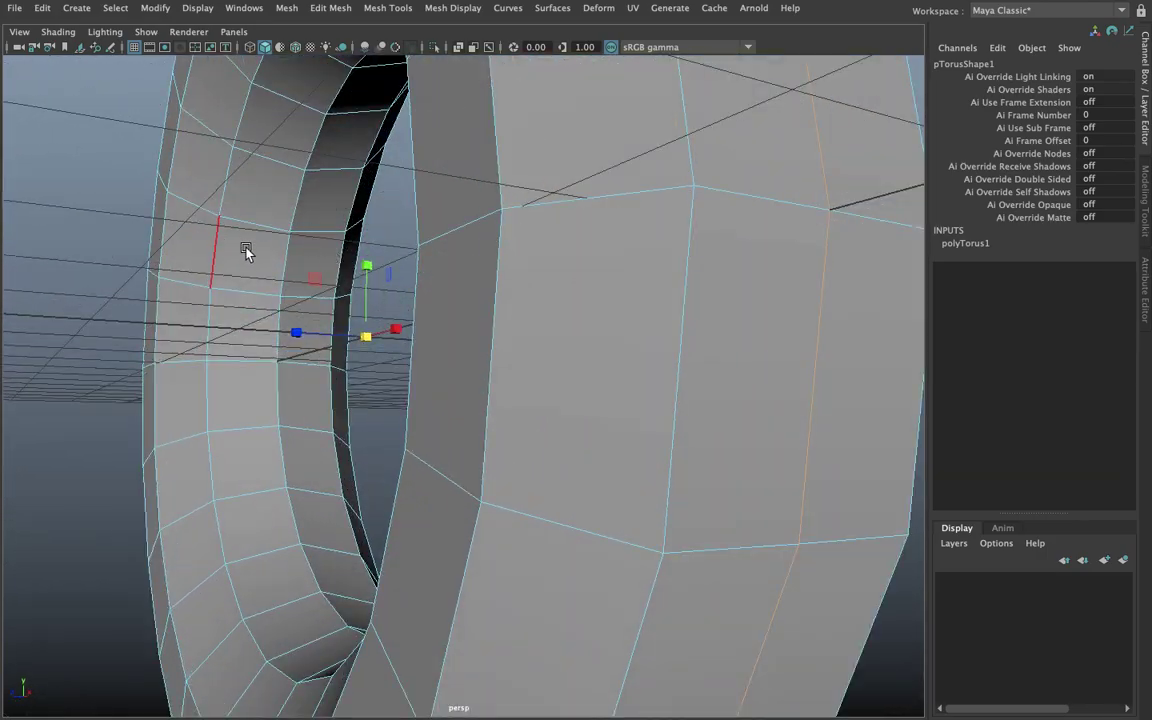
{"action": "right_click_drag", "start_coordinate": [245, 250], "coordinate": [244, 290]}
{"action": "scroll", "coordinate": [257, 282], "scroll_direction": "down", "scroll_amount": 3}
{"action": "scroll", "coordinate": [272, 312], "scroll_direction": "down", "scroll_amount": 3}
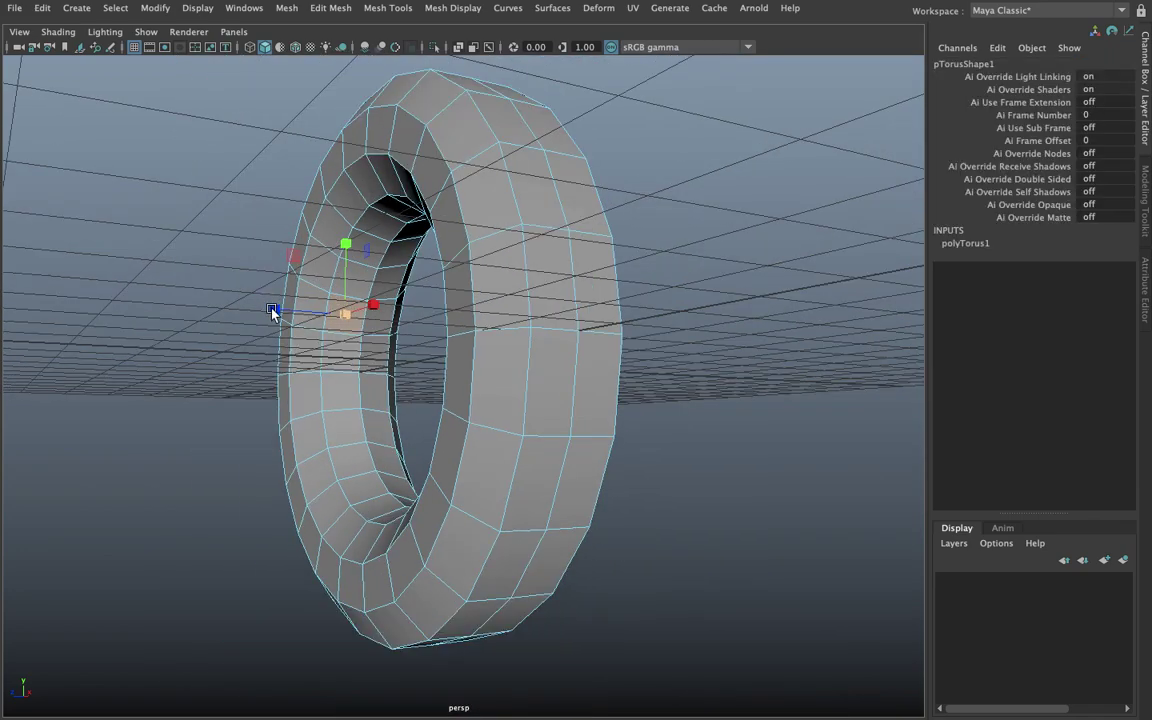
{"action": "left_click", "coordinate": [334, 344]}
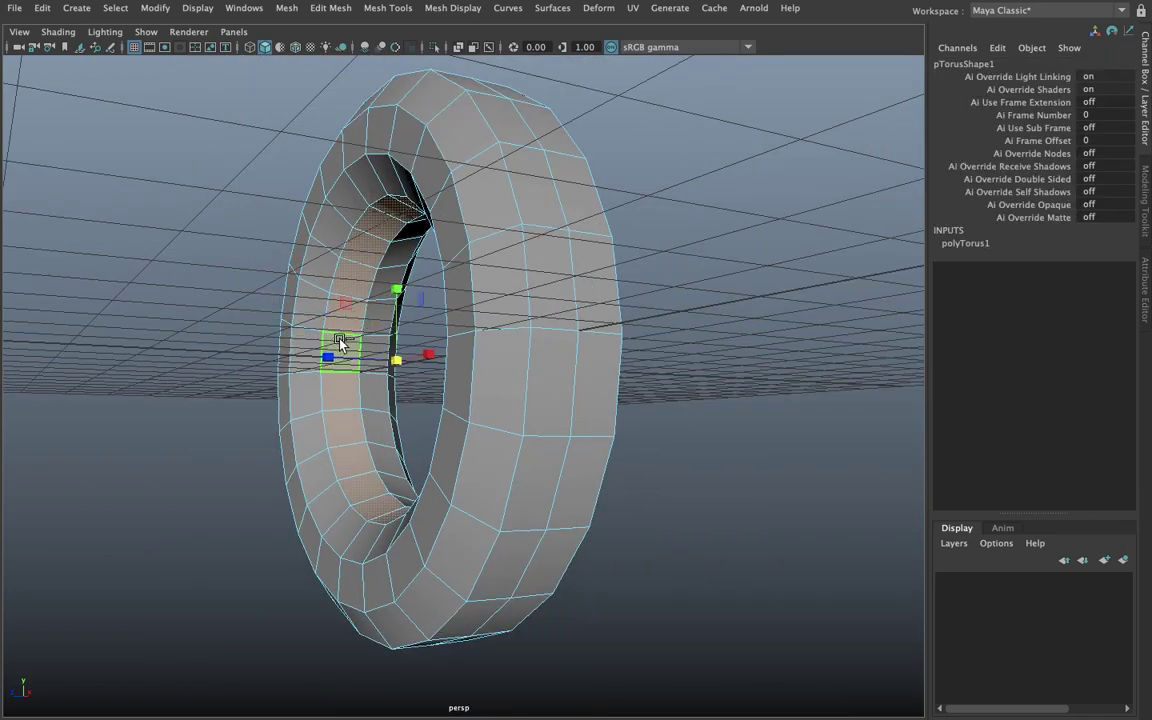
Step: Select the loop of faces on the torus's inner wall and delete it
{"action": "left_click_drag", "start_coordinate": [334, 342], "coordinate": [352, 331], "text": "alt"}
{"action": "left_click", "coordinate": [353, 335]}
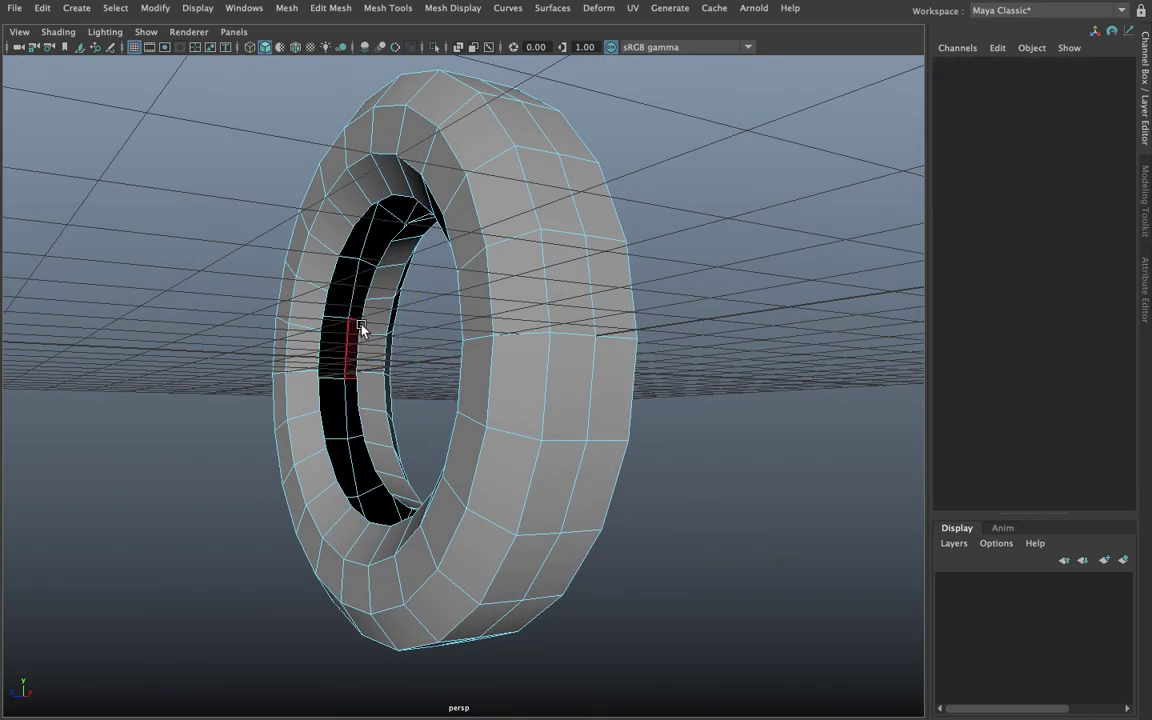
{"action": "left_click", "coordinate": [376, 322]}
{"action": "double_click", "coordinate": [379, 330], "text": "shift"}
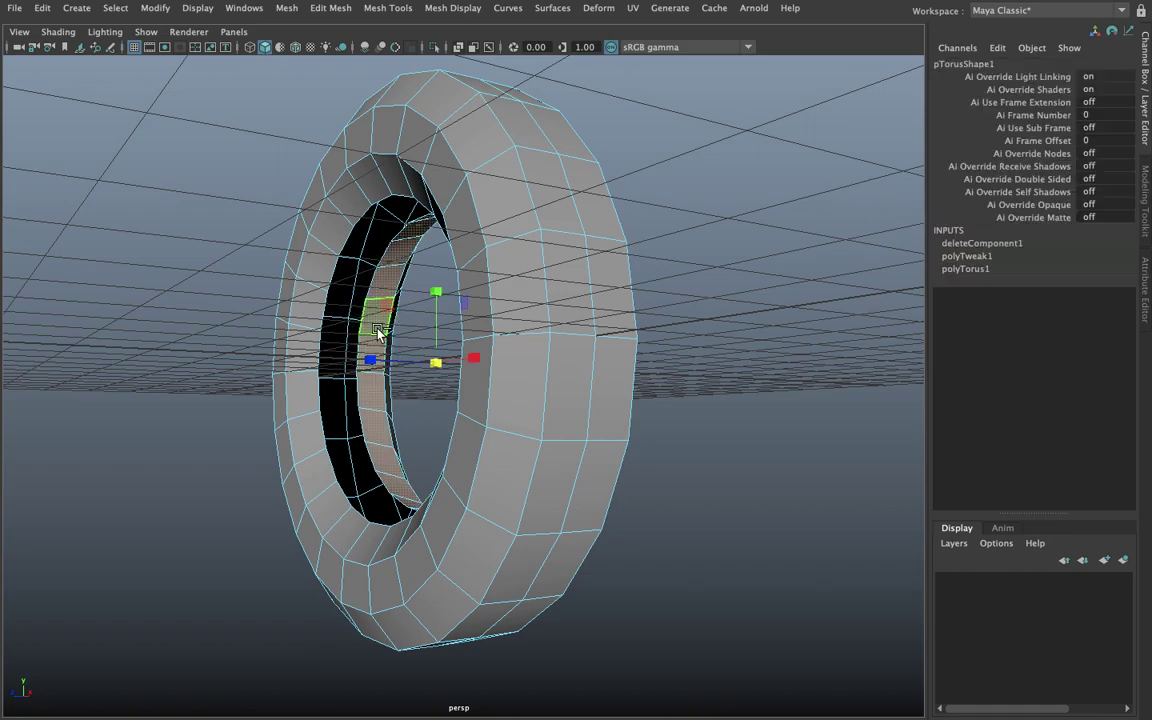
{"action": "key", "text": "Delete"}
Step: Switch to Edge mode and select an edge along the open inner rim
{"action": "mouse_move", "coordinate": [380, 329]}
{"action": "left_mouse_down", "text": "alt"}
{"action": "mouse_move", "coordinate": [258, 333]}
{"action": "mouse_move", "coordinate": [350, 314]}
{"action": "left_mouse_up", "text": "alt"}
{"action": "mouse_move", "coordinate": [350, 314]}
{"action": "right_mouse_down", "text": "alt"}
{"action": "mouse_move", "coordinate": [406, 298]}
{"action": "mouse_move", "coordinate": [372, 310]}
{"action": "right_mouse_up", "text": "alt"}
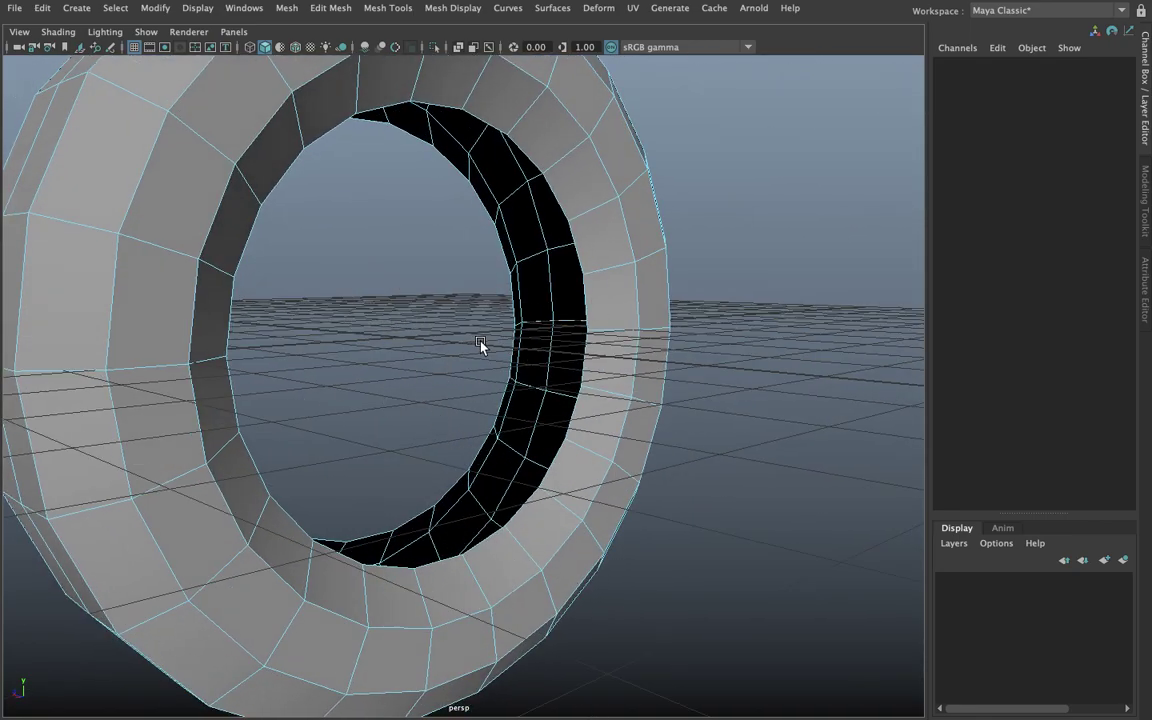
{"action": "mouse_move", "coordinate": [480, 345]}
{"action": "left_mouse_down", "text": "alt"}
{"action": "mouse_move", "coordinate": [367, 349]}
{"action": "mouse_move", "coordinate": [278, 334]}
{"action": "mouse_move", "coordinate": [296, 393]}
{"action": "mouse_move", "coordinate": [313, 340]}
{"action": "mouse_move", "coordinate": [347, 360]}
{"action": "mouse_move", "coordinate": [309, 342]}
{"action": "left_mouse_up", "text": "alt"}
{"action": "right_click_drag", "start_coordinate": [321, 327], "coordinate": [323, 213]}
{"action": "left_click", "coordinate": [333, 325]}
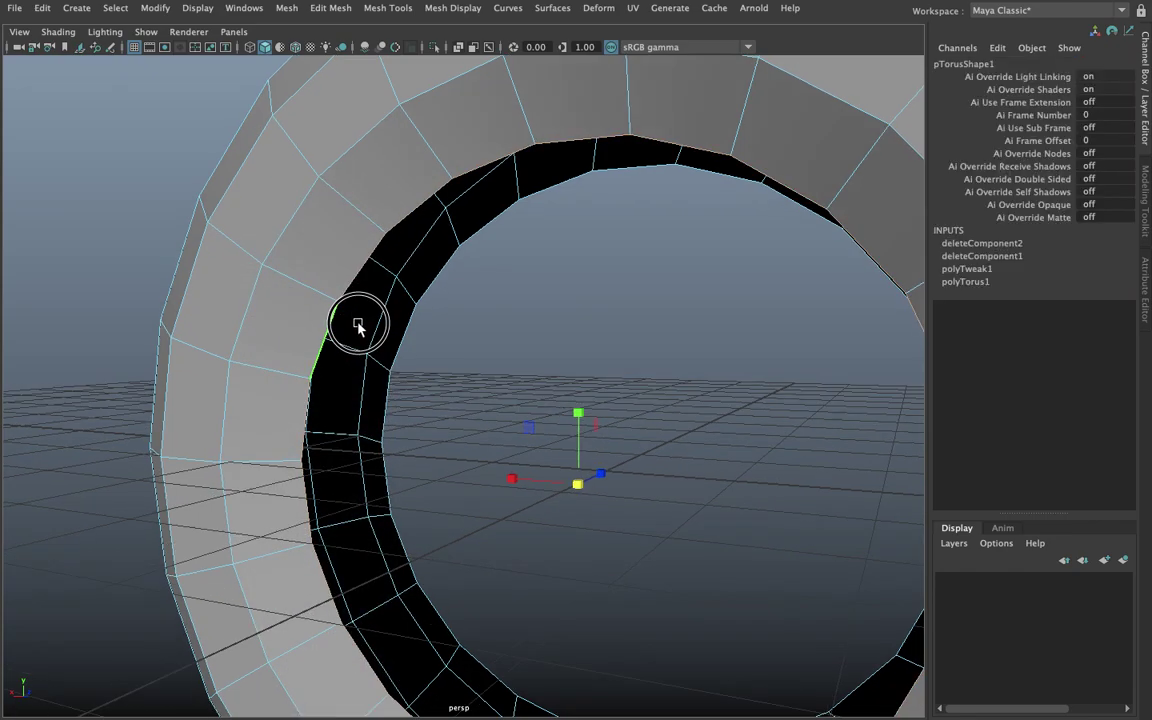
{"action": "mouse_move", "coordinate": [362, 324]}
{"action": "left_mouse_down", "text": "alt"}
{"action": "mouse_move", "coordinate": [367, 314]}
{"action": "mouse_move", "coordinate": [334, 332]}
{"action": "mouse_move", "coordinate": [324, 299]}
{"action": "left_mouse_up", "text": "alt"}
{"action": "scroll", "coordinate": [389, 331], "scroll_direction": "down", "scroll_amount": 5}
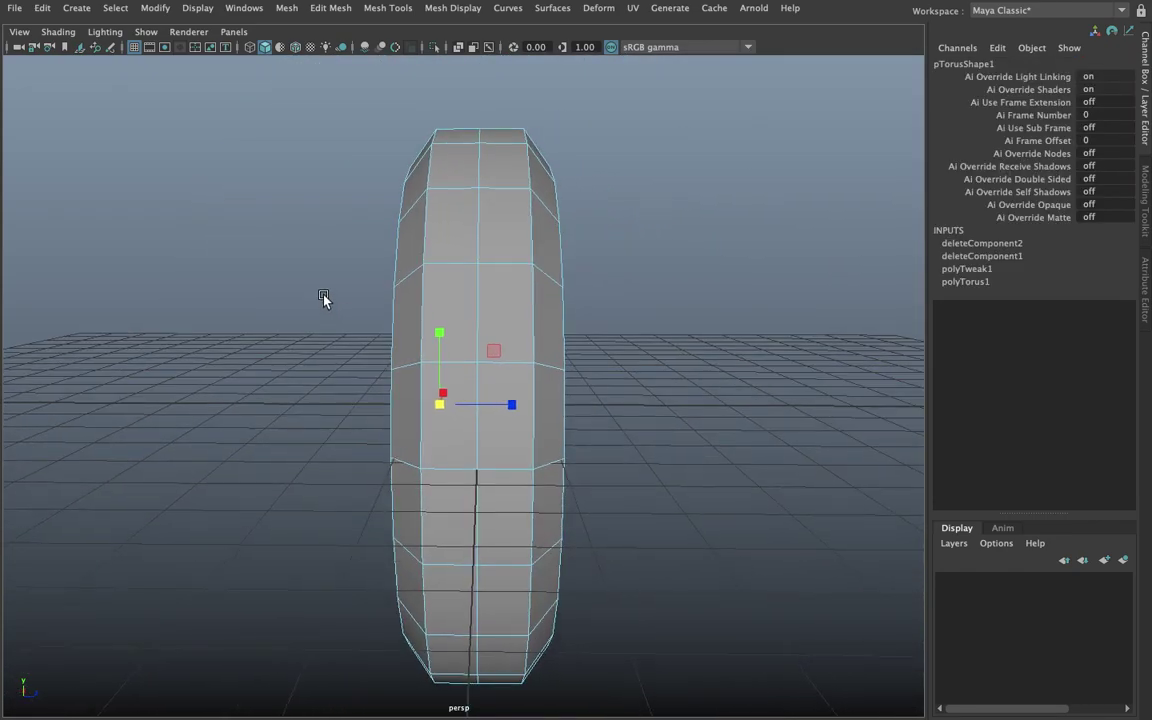
Step: Region-select a block of the torus's faces, then clear the selection
{"action": "right_click", "coordinate": [529, 221]}
{"action": "scroll", "coordinate": [525, 255], "scroll_direction": "down", "scroll_amount": 3}
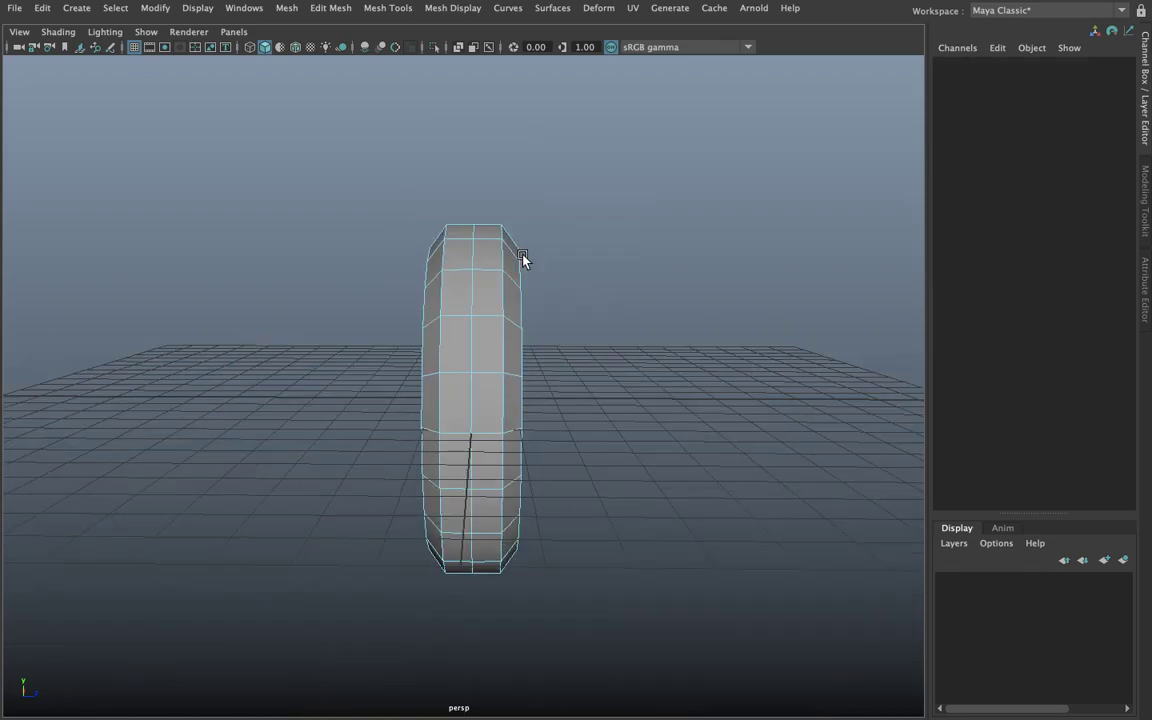
{"action": "left_click_drag", "start_coordinate": [552, 201], "coordinate": [483, 571]}
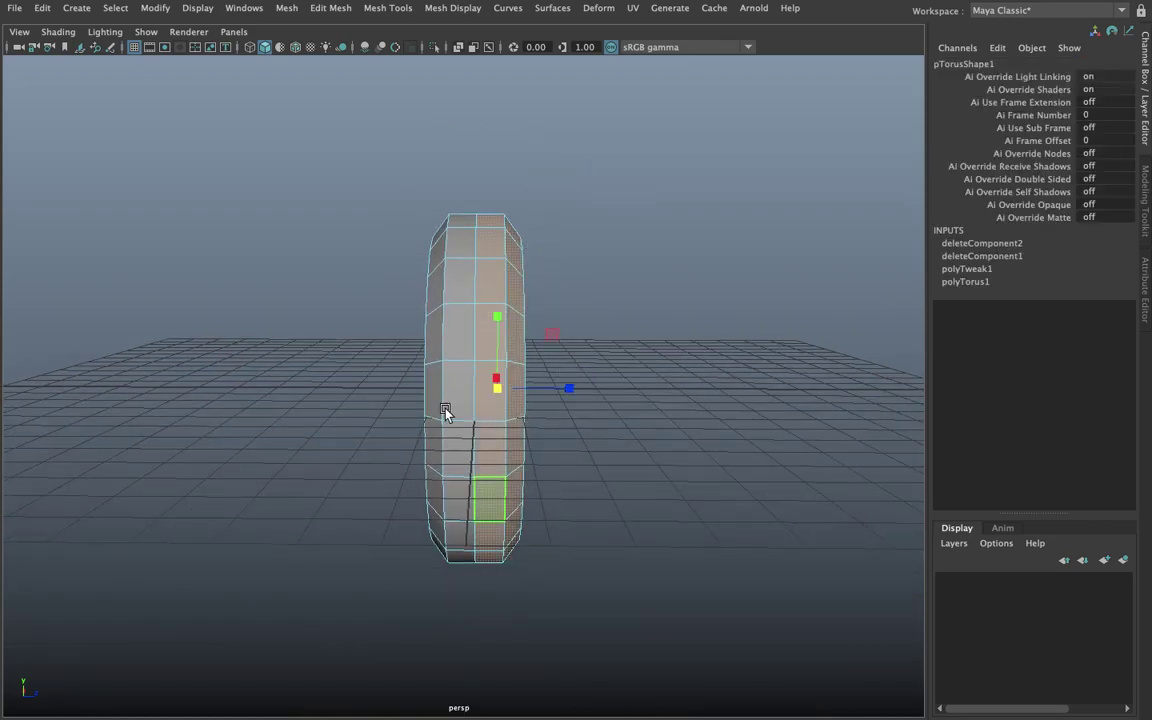
{"action": "mouse_move", "coordinate": [442, 411]}
{"action": "left_mouse_down", "text": "alt"}
{"action": "mouse_move", "coordinate": [607, 400]}
{"action": "mouse_move", "coordinate": [540, 406]}
{"action": "mouse_move", "coordinate": [553, 399]}
{"action": "mouse_move", "coordinate": [496, 378]}
{"action": "mouse_move", "coordinate": [458, 386]}
{"action": "mouse_move", "coordinate": [586, 378]}
{"action": "left_mouse_up", "text": "alt"}
{"action": "left_click", "coordinate": [560, 408]}
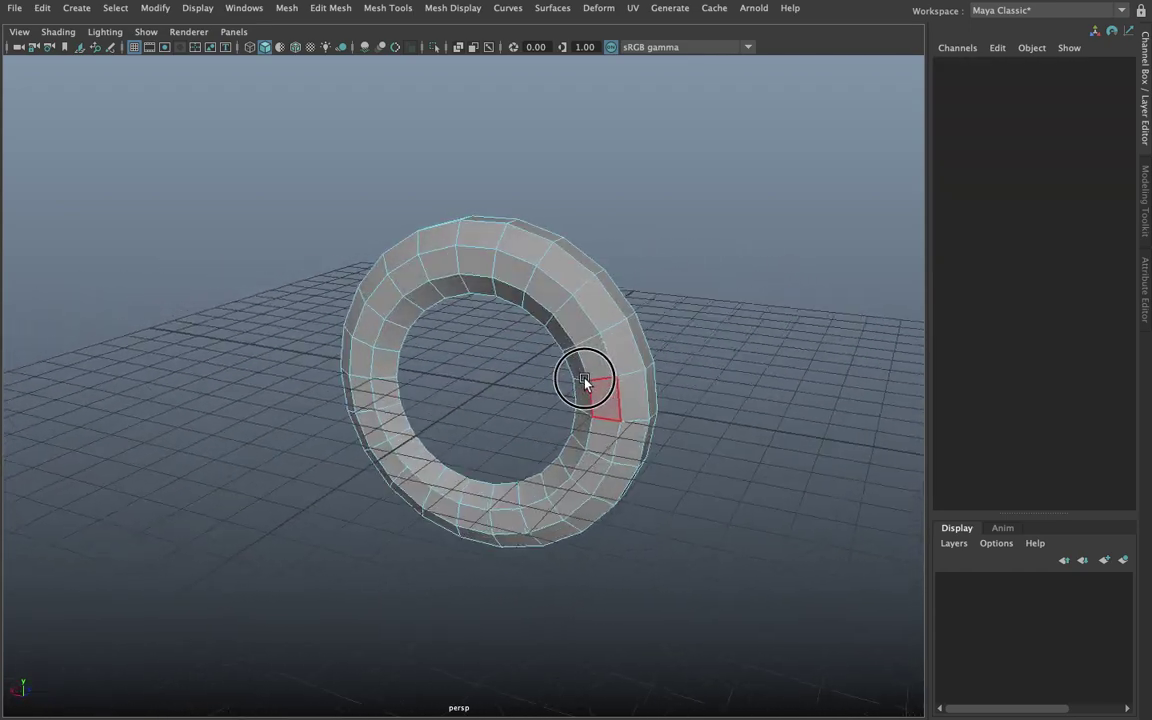
Step: Return to Edge mode and pick edges on the inner rim
{"action": "scroll", "coordinate": [326, 333], "scroll_direction": "up", "scroll_amount": 3}
{"action": "scroll", "coordinate": [326, 333], "scroll_direction": "up", "scroll_amount": 3}
{"action": "right_click_drag", "start_coordinate": [316, 239], "coordinate": [321, 200]}
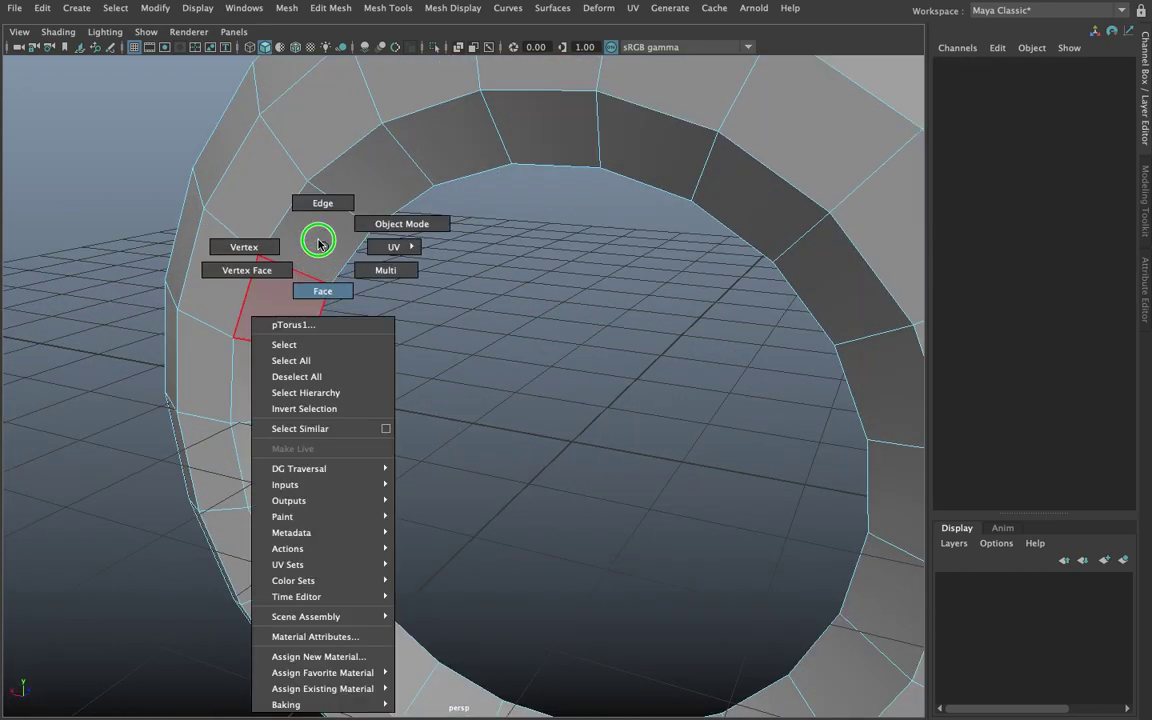
{"action": "left_click", "coordinate": [343, 268]}
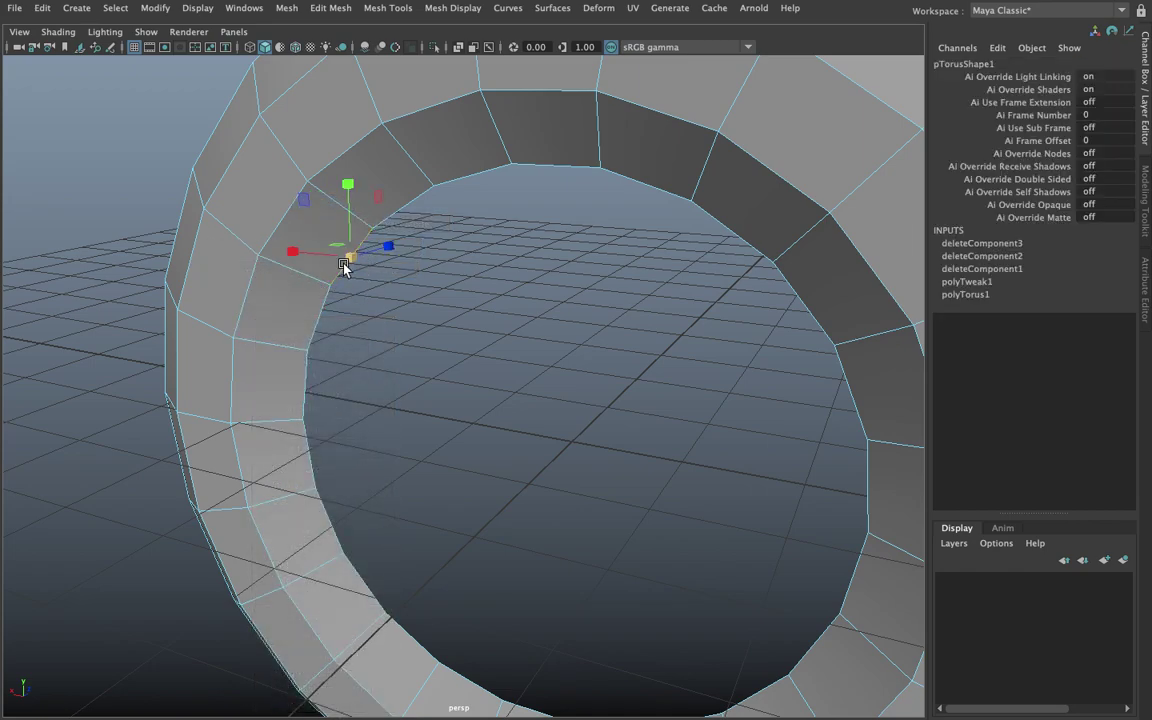
{"action": "left_click", "coordinate": [341, 272]}
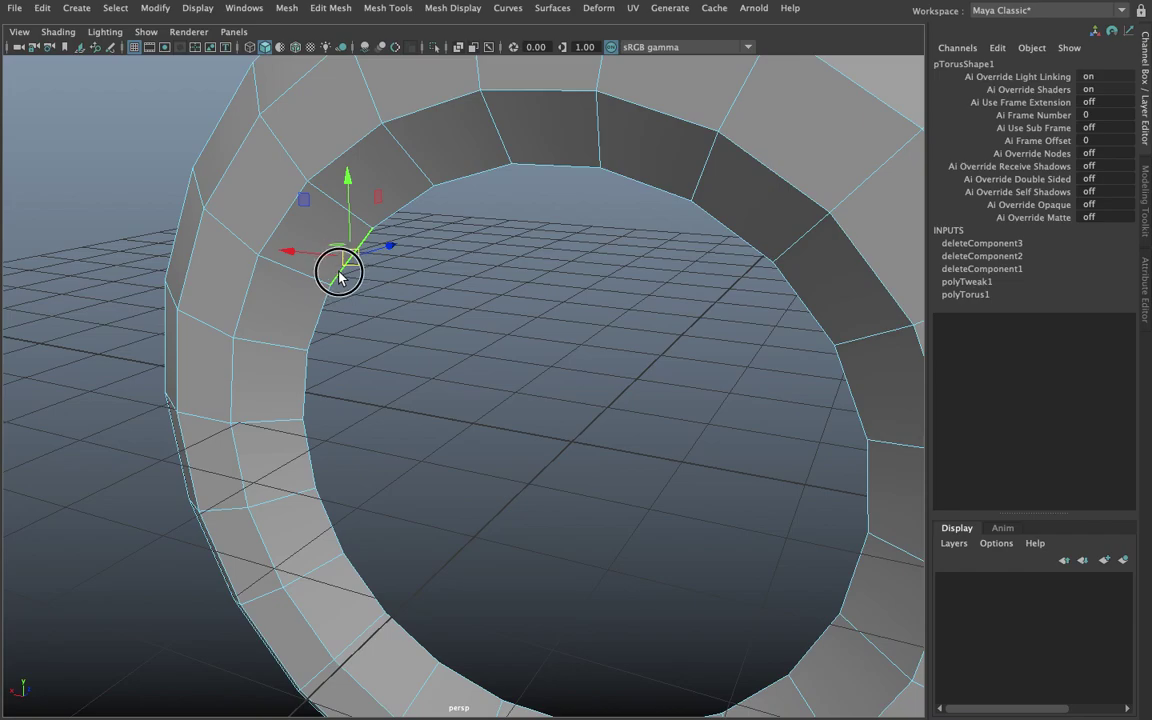
Step: Select the open inner border loop, extrude it, and scale it slightly inward
{"action": "double_click", "coordinate": [340, 272]}
{"action": "left_click_drag", "start_coordinate": [305, 295], "coordinate": [326, 224], "text": "alt"}
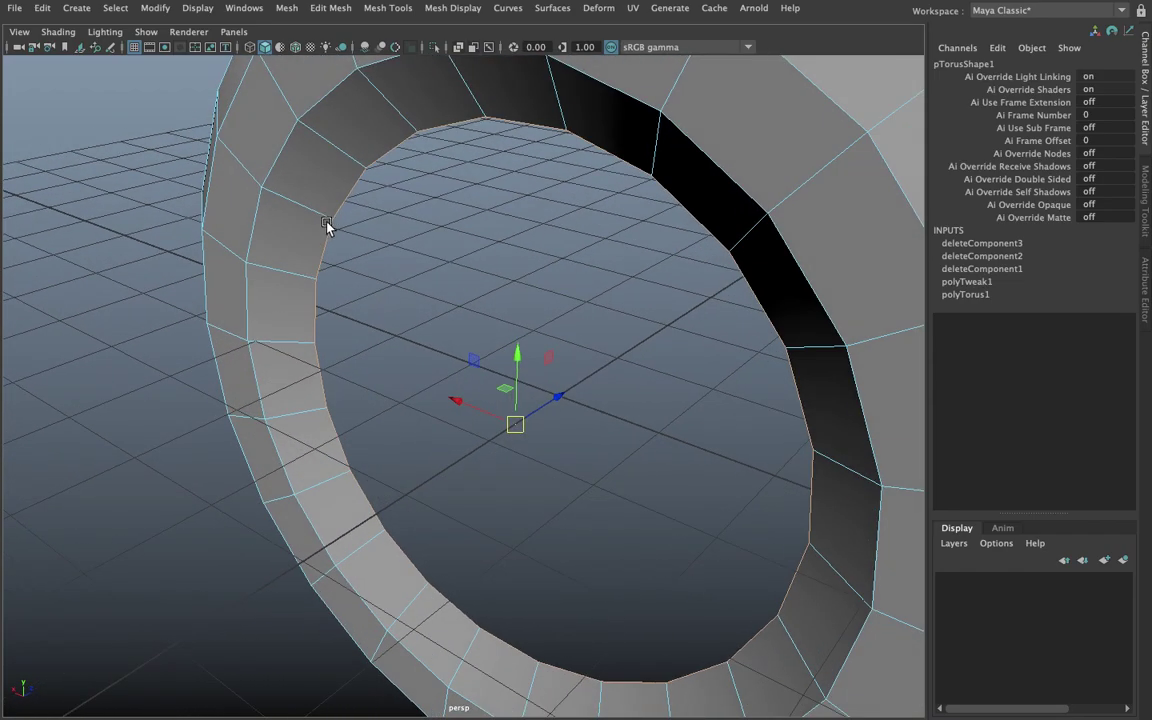
{"action": "right_click_drag", "start_coordinate": [326, 224], "coordinate": [318, 250], "text": "shift"}
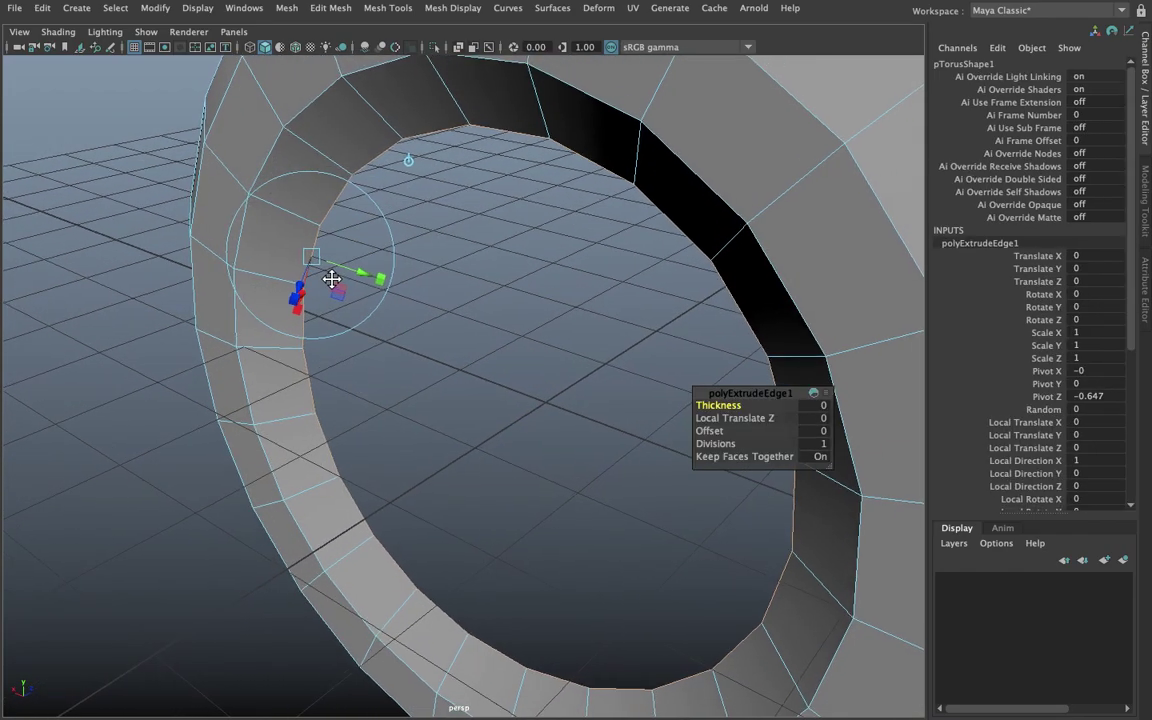
{"action": "left_click", "coordinate": [306, 254]}
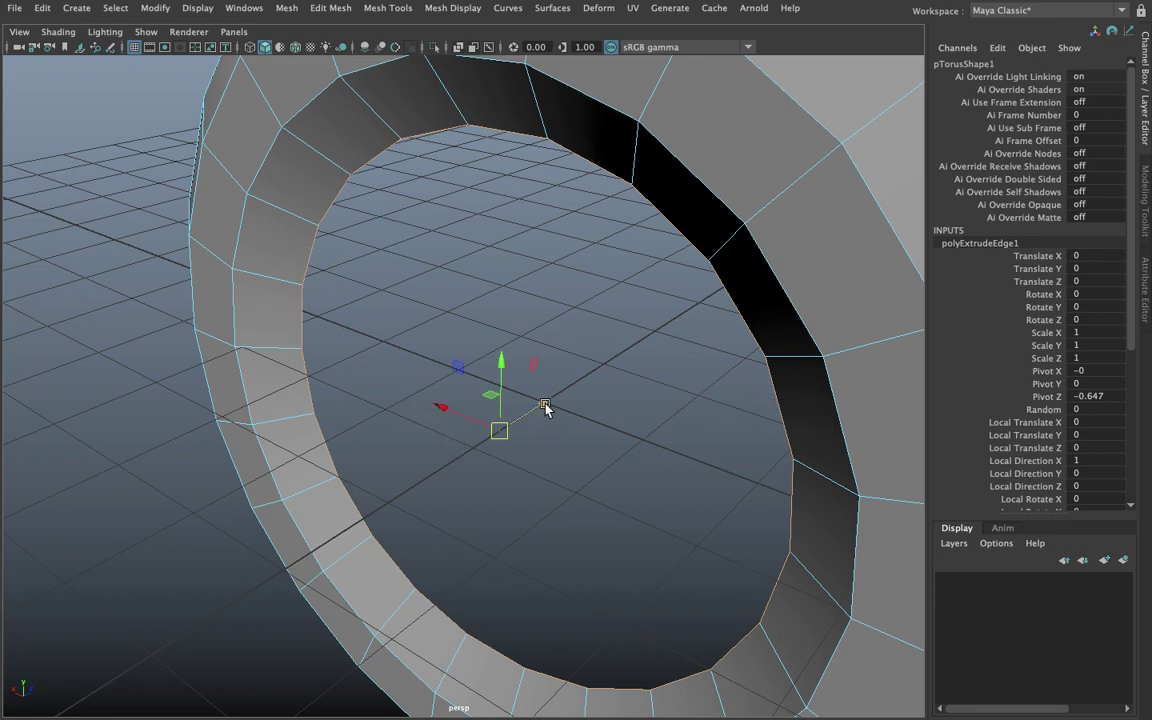
{"action": "left_click_drag", "start_coordinate": [545, 407], "coordinate": [550, 402]}
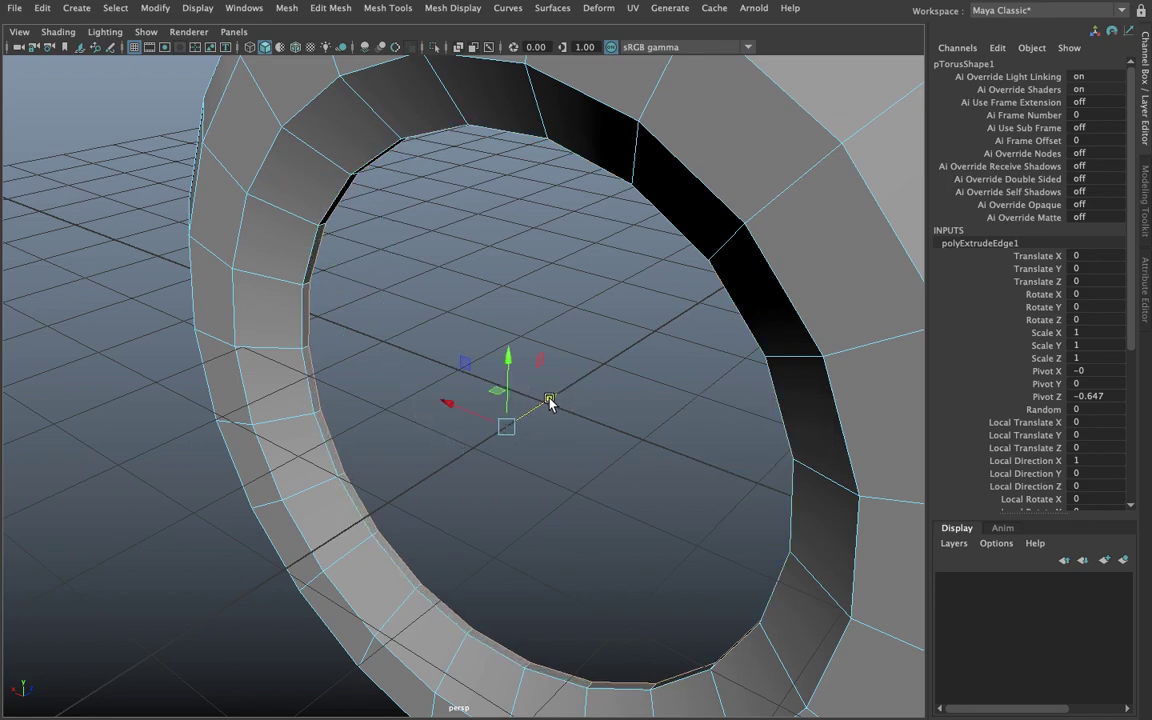
Step: Extrude the loop twice more with Ctrl+E, scaling each new ring inward
{"action": "key", "text": "ctrl+e"}
{"action": "left_click", "coordinate": [532, 415]}
{"action": "left_click_drag", "start_coordinate": [508, 424], "coordinate": [489, 430]}
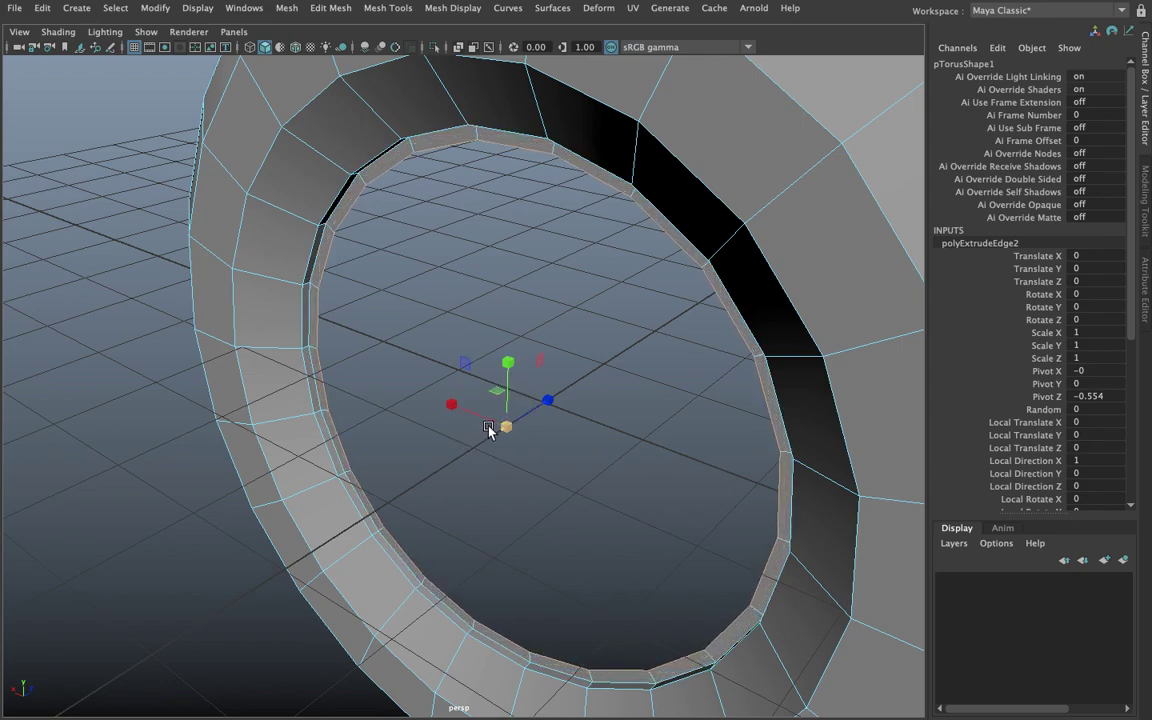
{"action": "key", "text": "ctrl+e"}
{"action": "left_click", "coordinate": [538, 416]}
{"action": "mouse_move", "coordinate": [538, 416]}
{"action": "left_mouse_down"}
{"action": "mouse_move", "coordinate": [555, 398]}
{"action": "mouse_move", "coordinate": [296, 221]}
{"action": "left_mouse_up"}
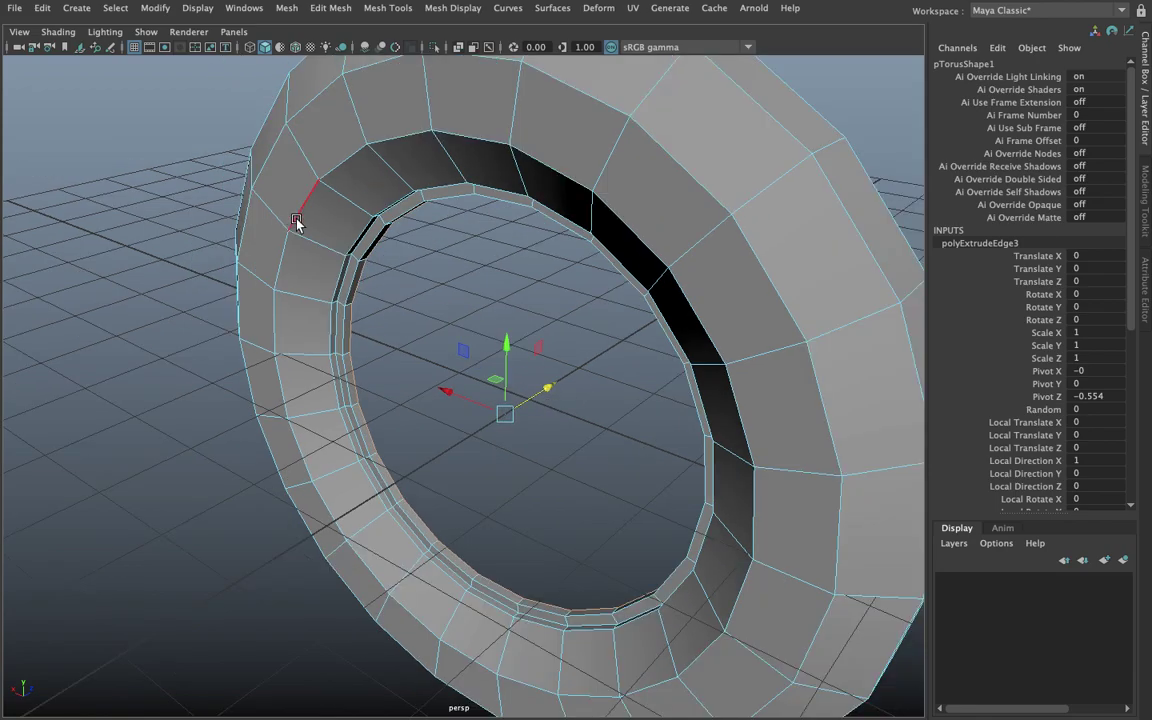
Step: Return to Object Mode and preview the torus smoothed with 3
{"action": "right_click_drag", "start_coordinate": [296, 221], "coordinate": [350, 165]}
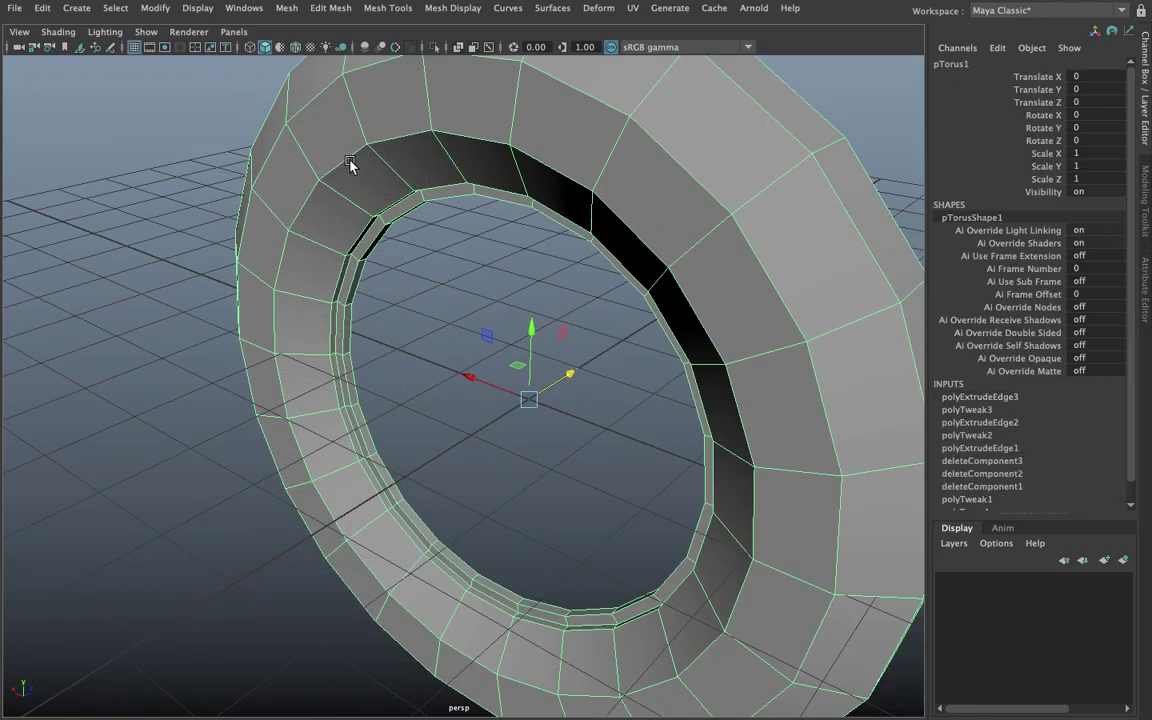
{"action": "key", "text": "3"}
{"action": "left_click", "coordinate": [437, 288]}
{"action": "mouse_move", "coordinate": [437, 288]}
{"action": "left_mouse_down", "text": "alt"}
{"action": "mouse_move", "coordinate": [573, 239]}
{"action": "mouse_move", "coordinate": [625, 244]}
{"action": "mouse_move", "coordinate": [537, 267]}
{"action": "mouse_move", "coordinate": [475, 250]}
{"action": "mouse_move", "coordinate": [560, 275]}
{"action": "left_mouse_up", "text": "alt"}
Step: Insert a first edge loop around the torus tube, then return to Object Mode
{"action": "left_click", "coordinate": [475, 250]}
{"action": "right_click", "coordinate": [510, 200], "text": "shift"}
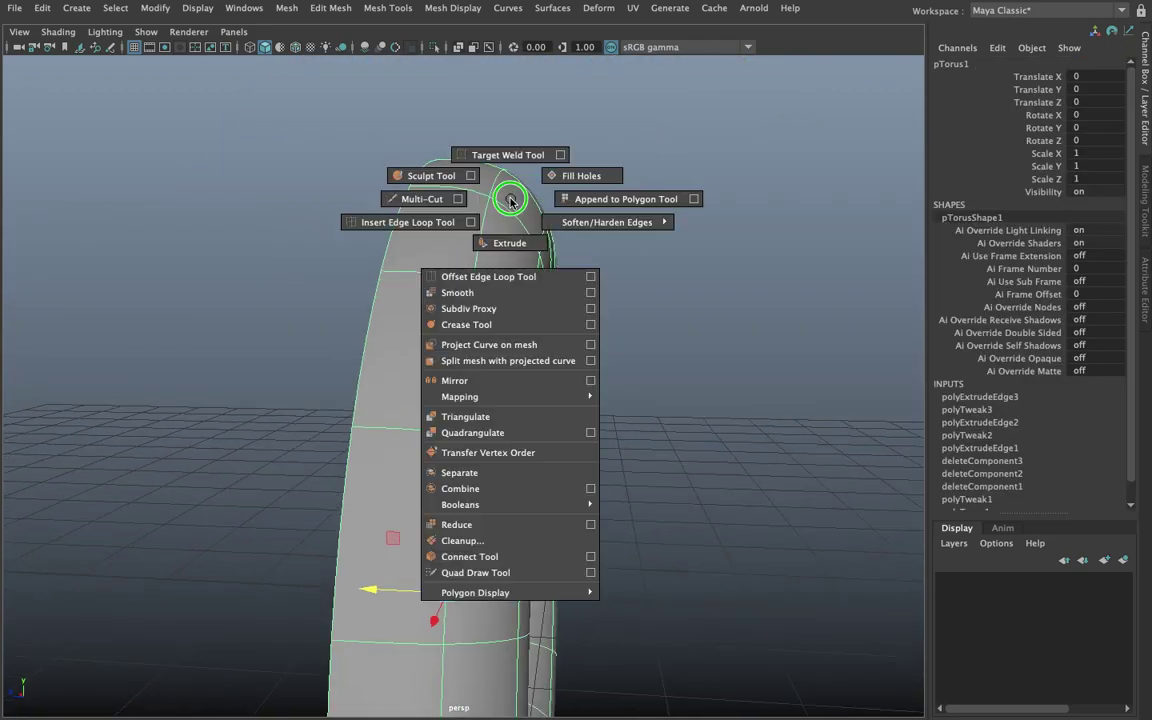
{"action": "left_click", "coordinate": [405, 222]}
{"action": "left_click", "coordinate": [505, 202]}
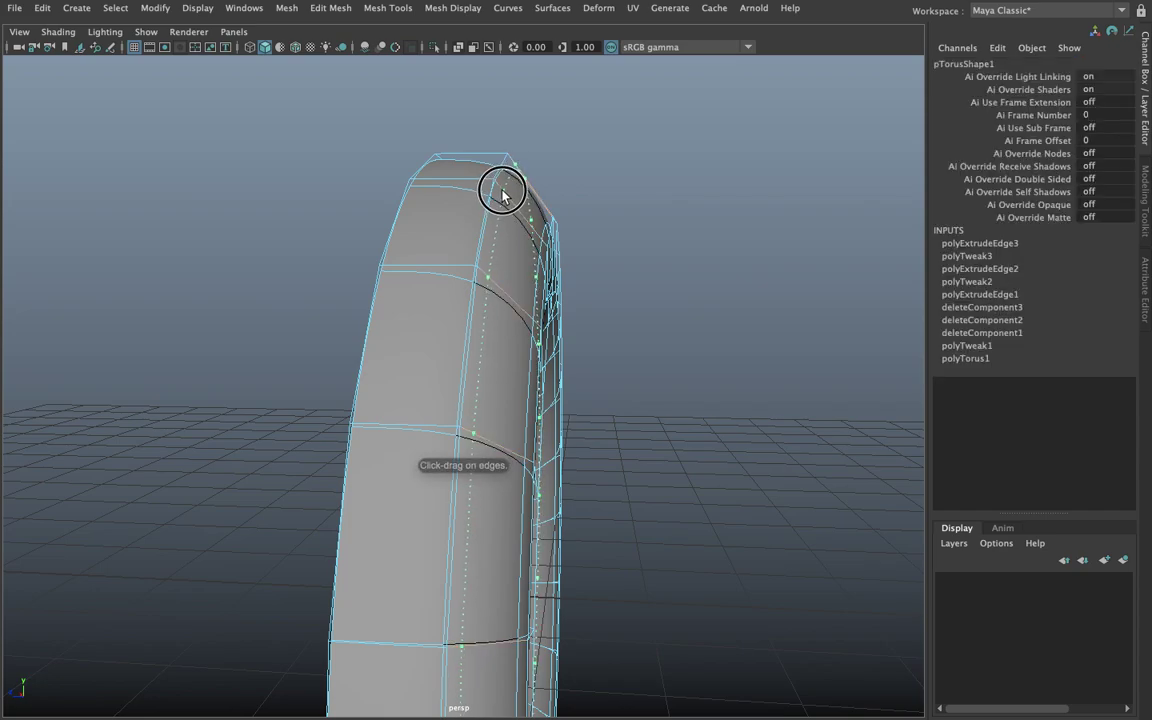
{"action": "left_click_drag", "start_coordinate": [508, 198], "coordinate": [505, 210], "text": "alt"}
{"action": "right_click_drag", "start_coordinate": [496, 162], "coordinate": [560, 144]}
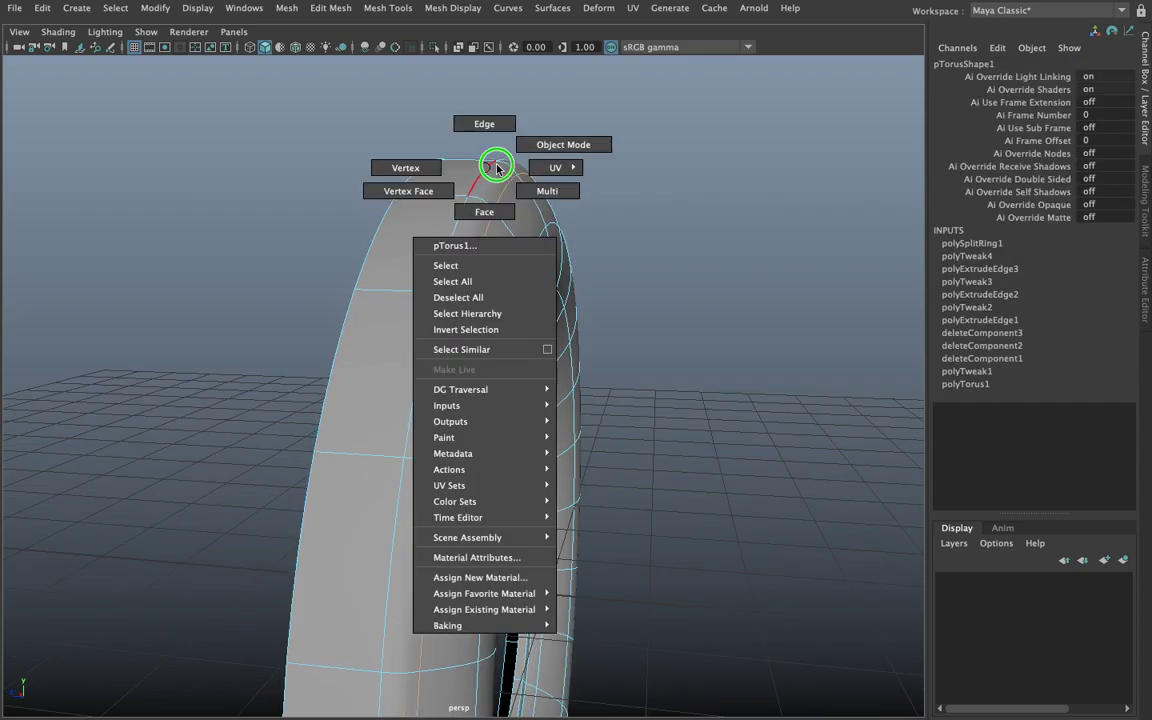
{"action": "left_click", "coordinate": [556, 212]}
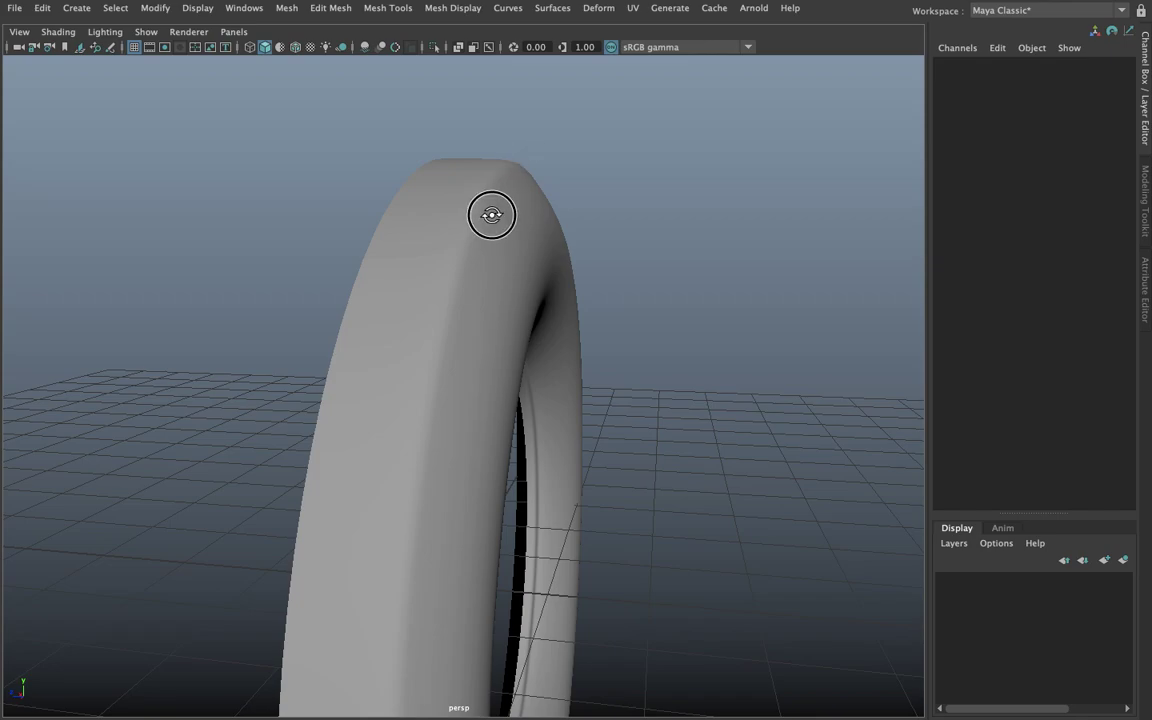
Step: Reselect the torus and reactivate the Insert Edge Loop Tool
{"action": "mouse_move", "coordinate": [491, 216]}
{"action": "left_mouse_down", "text": "alt"}
{"action": "mouse_move", "coordinate": [185, 218]}
{"action": "mouse_move", "coordinate": [342, 216]}
{"action": "mouse_move", "coordinate": [353, 235]}
{"action": "mouse_move", "coordinate": [437, 234]}
{"action": "mouse_move", "coordinate": [419, 152]}
{"action": "mouse_move", "coordinate": [319, 172]}
{"action": "mouse_move", "coordinate": [283, 206]}
{"action": "mouse_move", "coordinate": [411, 200]}
{"action": "mouse_move", "coordinate": [627, 152]}
{"action": "mouse_move", "coordinate": [617, 136]}
{"action": "mouse_move", "coordinate": [489, 172]}
{"action": "mouse_move", "coordinate": [355, 176]}
{"action": "left_mouse_up", "text": "alt"}
{"action": "scroll", "coordinate": [411, 273], "scroll_direction": "down", "scroll_amount": 3}
{"action": "scroll", "coordinate": [366, 162], "scroll_direction": "up", "scroll_amount": 2}
{"action": "left_click", "coordinate": [411, 200]}
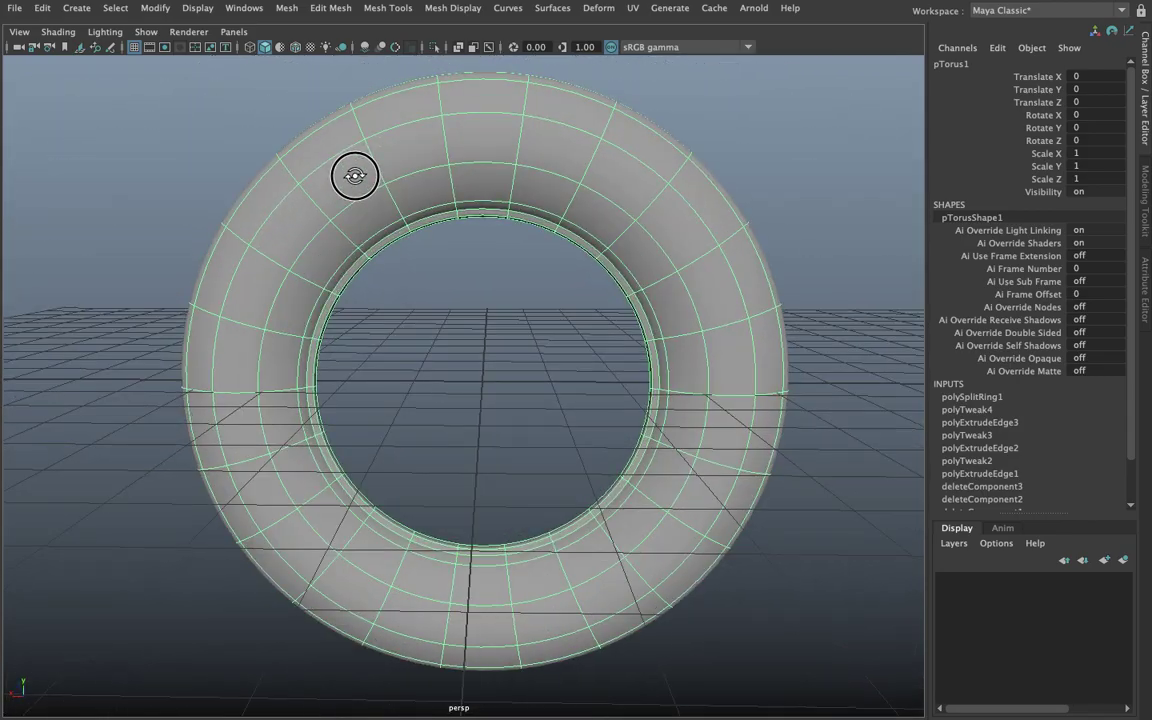
{"action": "scroll", "coordinate": [352, 190], "scroll_direction": "up", "scroll_amount": 3}
{"action": "right_click_drag", "start_coordinate": [286, 131], "coordinate": [256, 167], "text": "shift"}
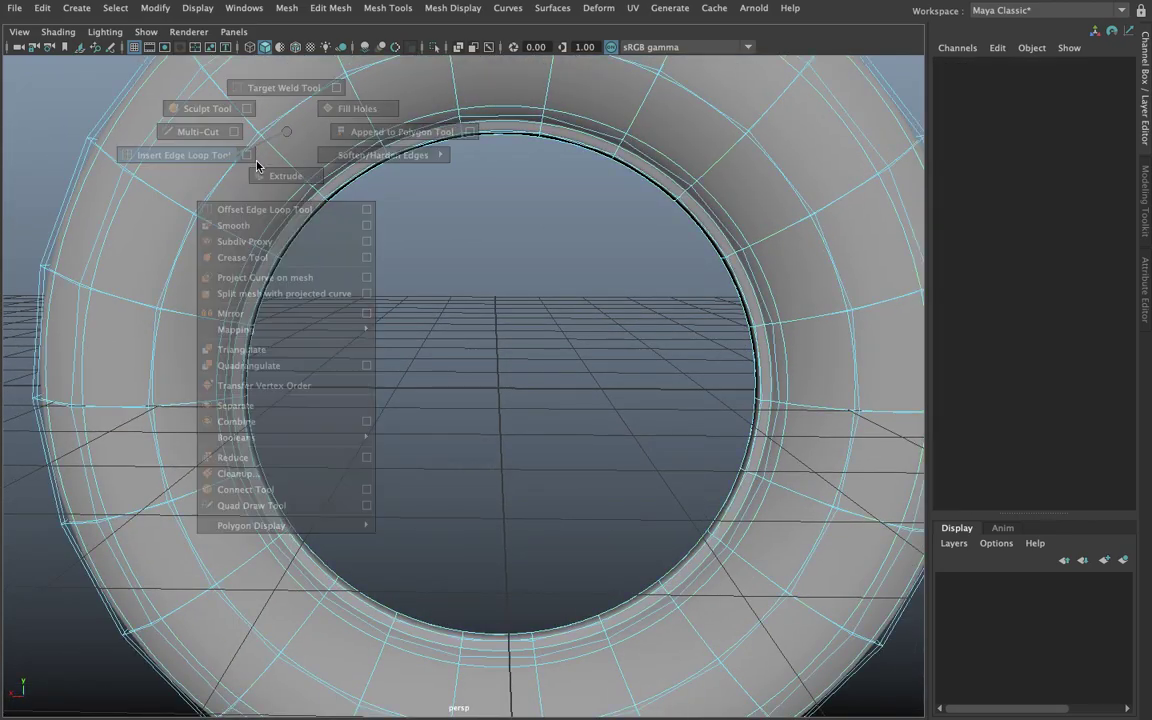
{"action": "left_click", "coordinate": [256, 162]}
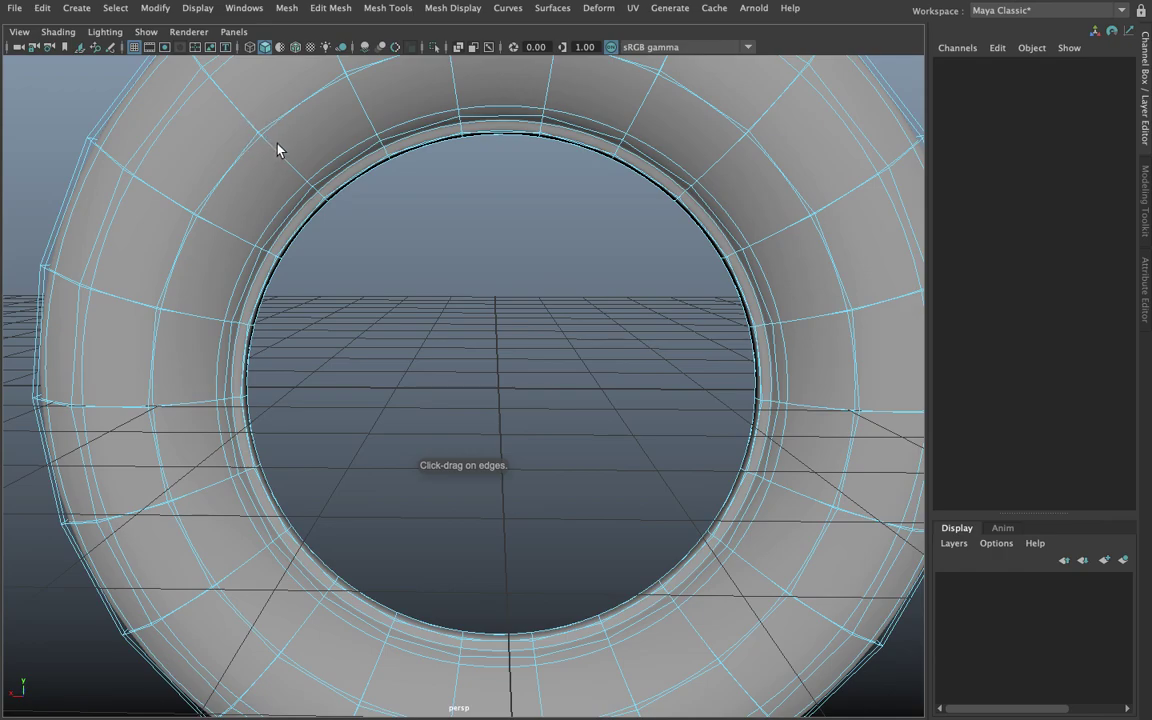
{"action": "mouse_move", "coordinate": [277, 148]}
{"action": "right_mouse_down", "text": "shift"}
{"action": "mouse_move", "coordinate": [296, 143]}
{"action": "mouse_move", "coordinate": [205, 159]}
{"action": "right_mouse_up", "text": "shift"}
Step: In wireframe, insert a second edge loop, then return to shaded display and frame the torus
{"action": "key", "text": "4"}
{"action": "left_click", "coordinate": [269, 148]}
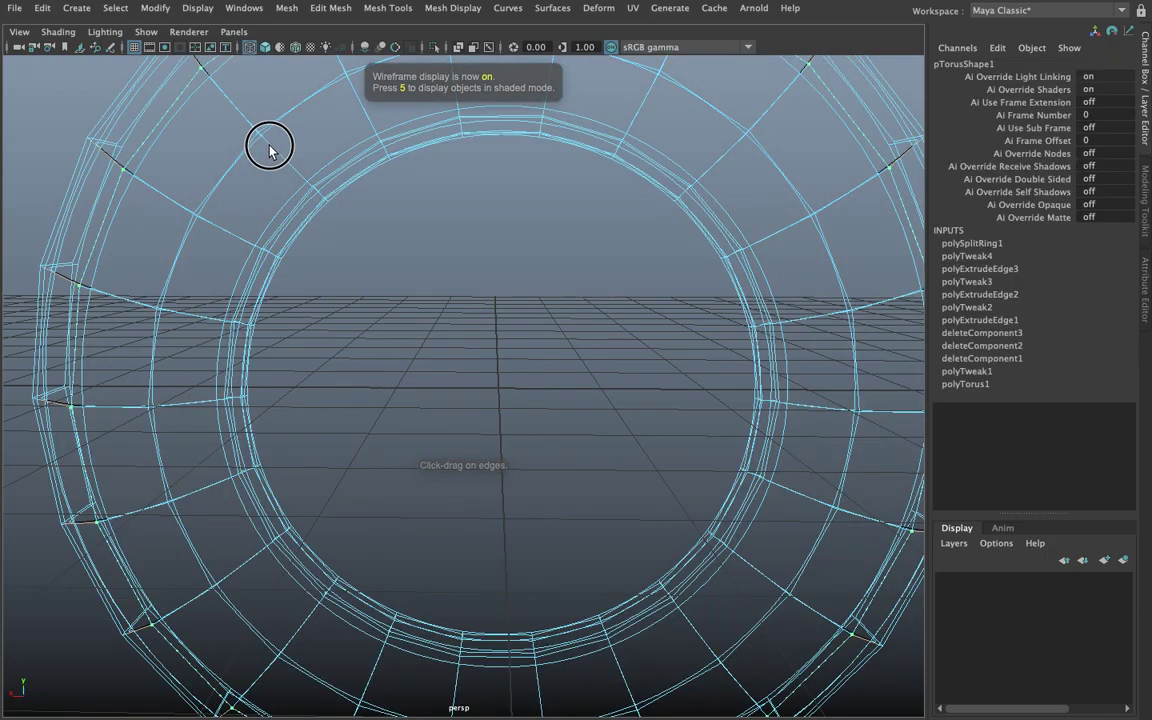
{"action": "mouse_move", "coordinate": [277, 152]}
{"action": "left_mouse_down", "text": "alt"}
{"action": "mouse_move", "coordinate": [260, 175]}
{"action": "mouse_move", "coordinate": [285, 206]}
{"action": "left_mouse_up", "text": "alt"}
{"action": "middle_click_drag", "start_coordinate": [285, 206], "coordinate": [262, 184], "text": "alt"}
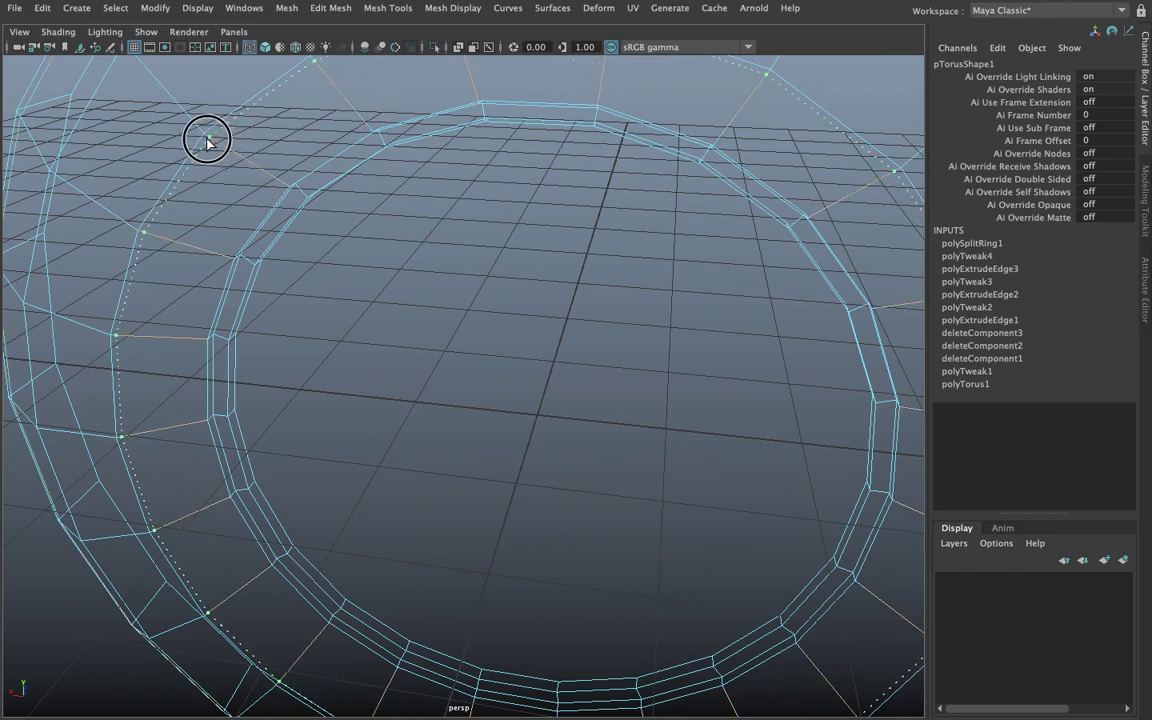
{"action": "left_click", "coordinate": [207, 141]}
{"action": "key", "text": "5"}
{"action": "key", "text": "4"}
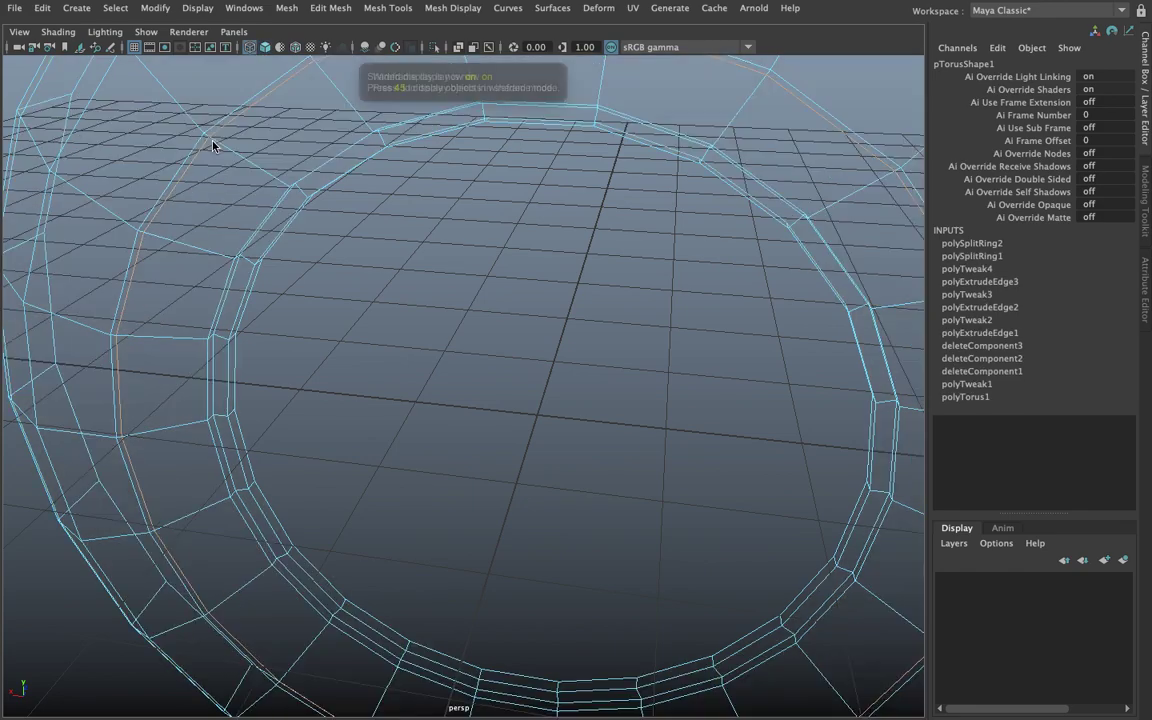
{"action": "key", "text": "5"}
{"action": "key", "text": "f"}
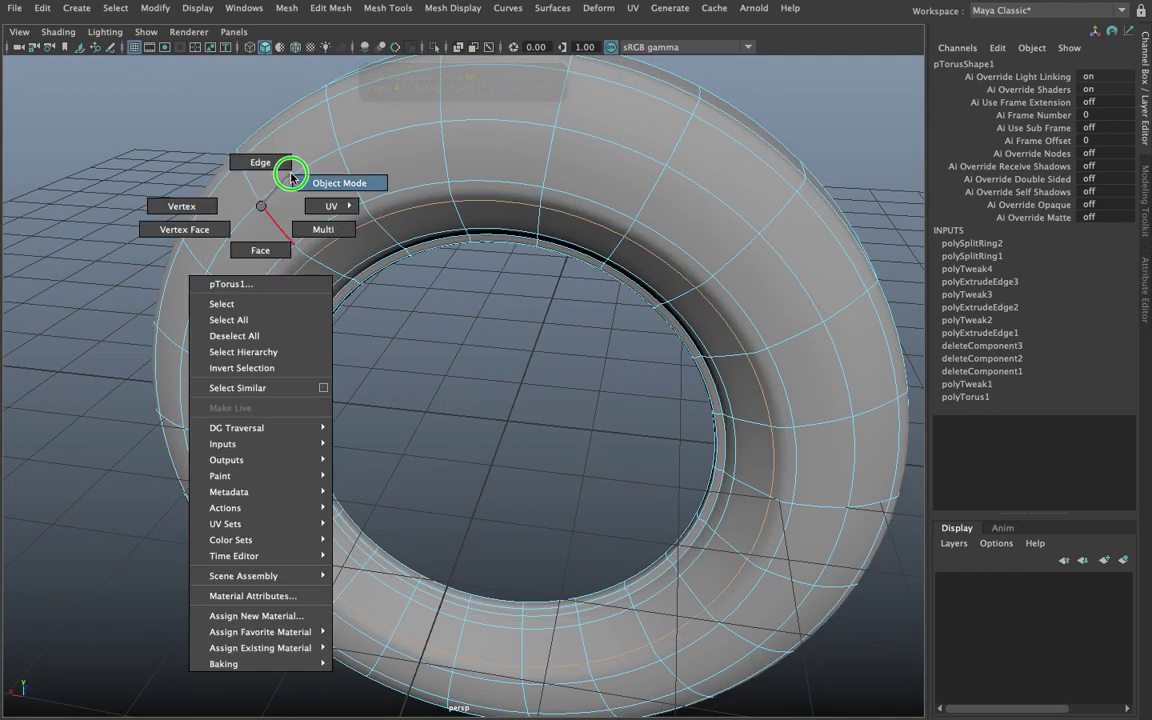
Step: Select the torus and switch to editing its edges
{"action": "right_click_drag", "start_coordinate": [267, 200], "coordinate": [342, 180]}
{"action": "left_click", "coordinate": [419, 368]}
{"action": "mouse_move", "coordinate": [419, 368]}
{"action": "left_mouse_down", "text": "alt"}
{"action": "mouse_move", "coordinate": [416, 328]}
{"action": "mouse_move", "coordinate": [427, 321]}
{"action": "mouse_move", "coordinate": [506, 314]}
{"action": "mouse_move", "coordinate": [476, 285]}
{"action": "mouse_move", "coordinate": [360, 322]}
{"action": "mouse_move", "coordinate": [437, 329]}
{"action": "mouse_move", "coordinate": [296, 345]}
{"action": "mouse_move", "coordinate": [339, 347]}
{"action": "left_mouse_up", "text": "alt"}
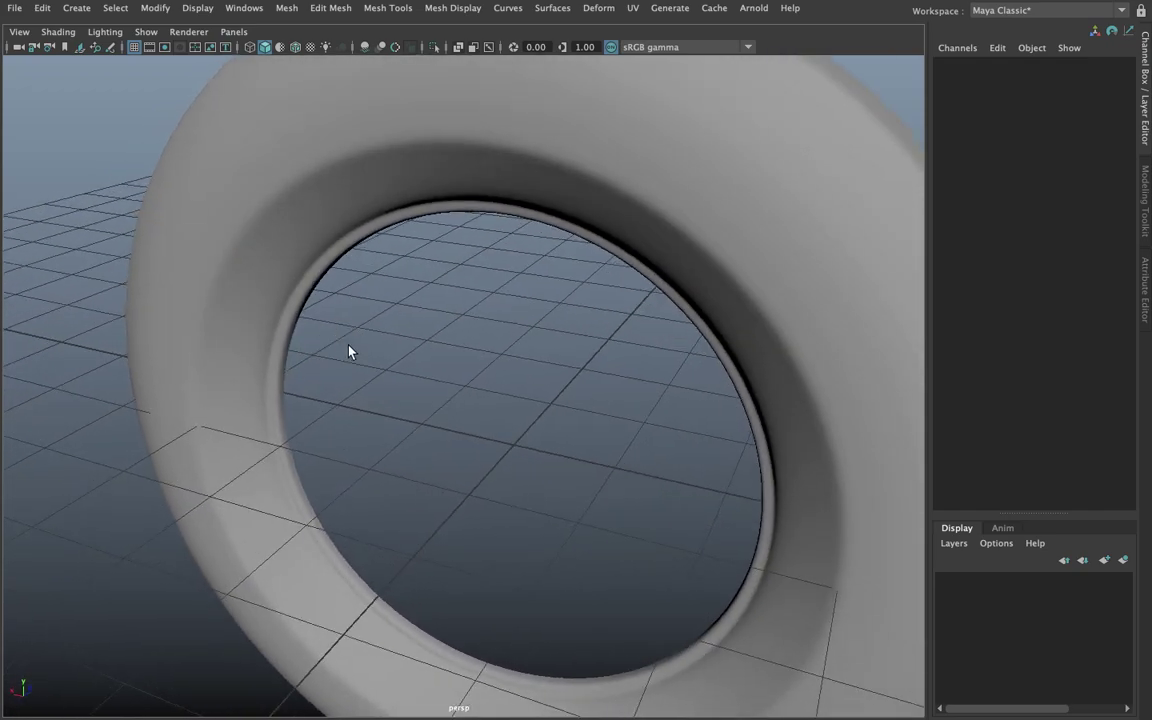
{"action": "mouse_move", "coordinate": [283, 378]}
{"action": "left_mouse_down", "text": "alt"}
{"action": "mouse_move", "coordinate": [424, 324]}
{"action": "mouse_move", "coordinate": [316, 334]}
{"action": "mouse_move", "coordinate": [358, 350]}
{"action": "mouse_move", "coordinate": [468, 347]}
{"action": "mouse_move", "coordinate": [458, 347]}
{"action": "left_mouse_up", "text": "alt"}
{"action": "left_click", "coordinate": [450, 353]}
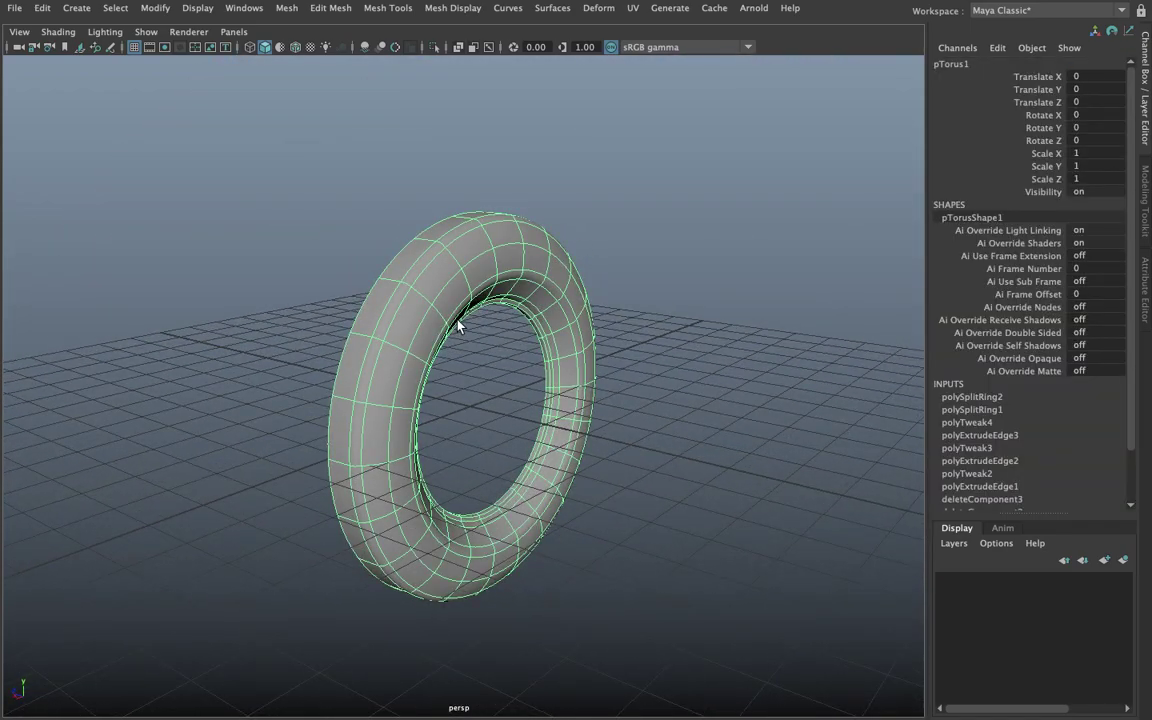
{"action": "key", "text": "F10"}
{"action": "mouse_move", "coordinate": [432, 286]}
{"action": "right_mouse_down", "text": "alt"}
{"action": "mouse_move", "coordinate": [488, 319]}
{"action": "mouse_move", "coordinate": [466, 296]}
{"action": "right_mouse_up", "text": "alt"}
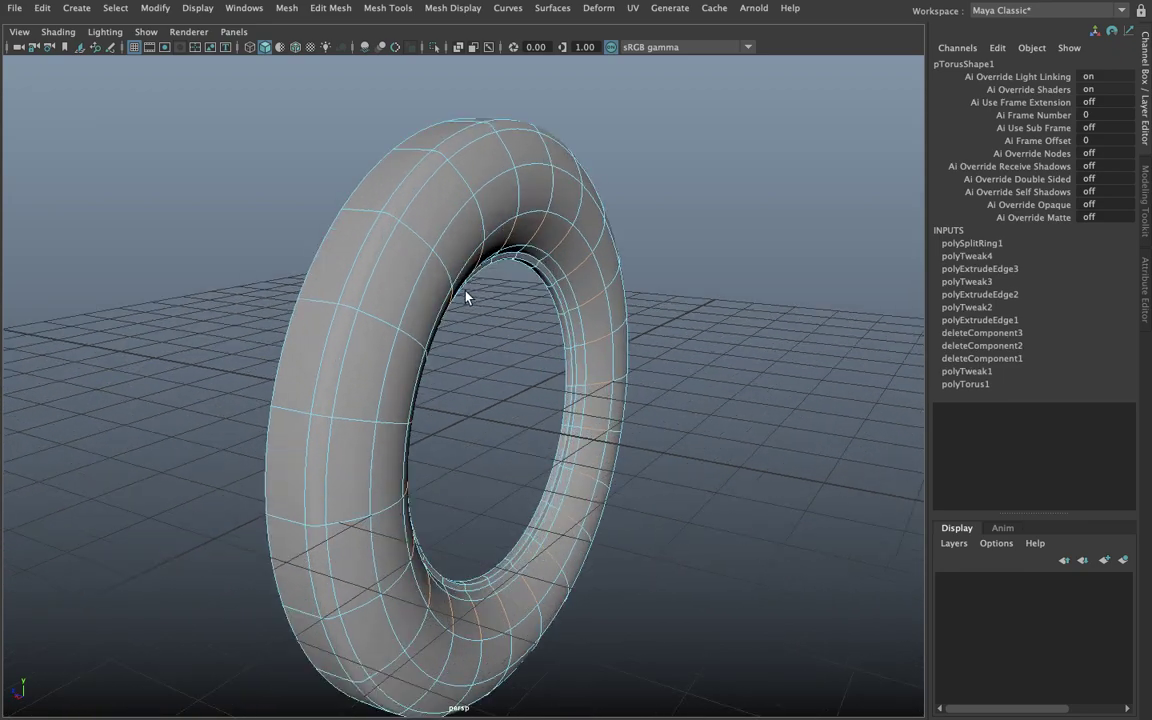
{"action": "left_click_drag", "start_coordinate": [466, 296], "coordinate": [476, 226], "text": "alt"}
{"action": "right_click_drag", "start_coordinate": [476, 226], "coordinate": [478, 145]}
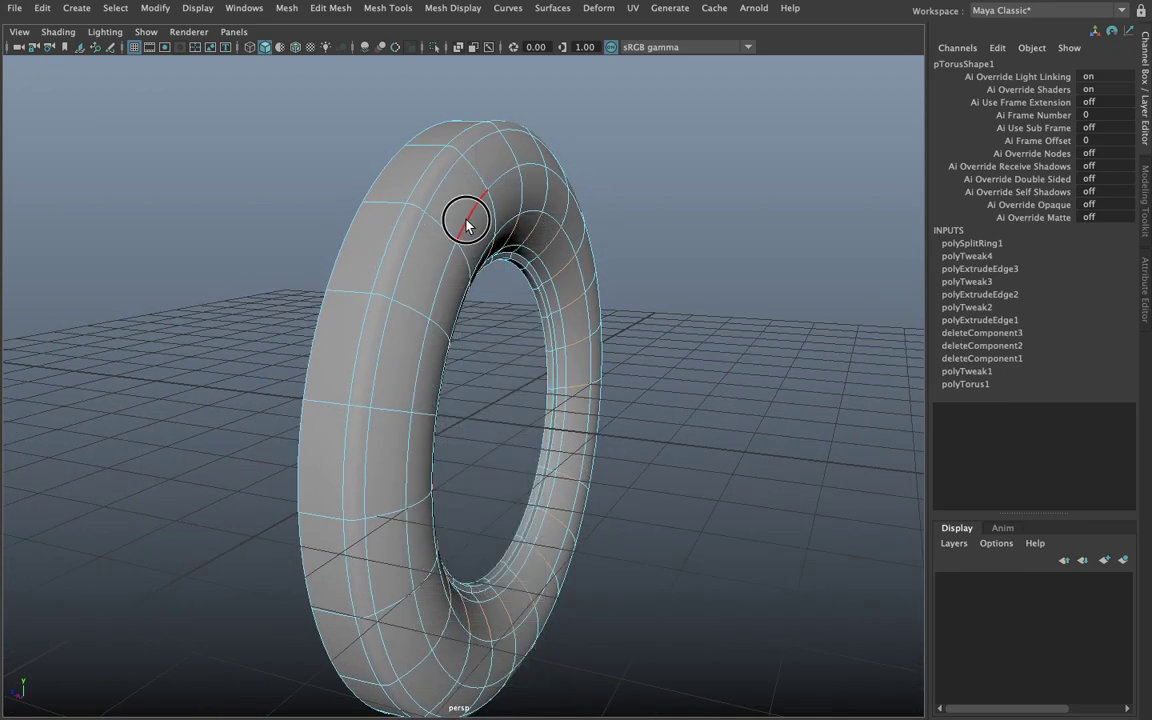
Step: Slide the chosen edge loop slightly along the X axis with the Move tool
{"action": "key", "text": "w"}
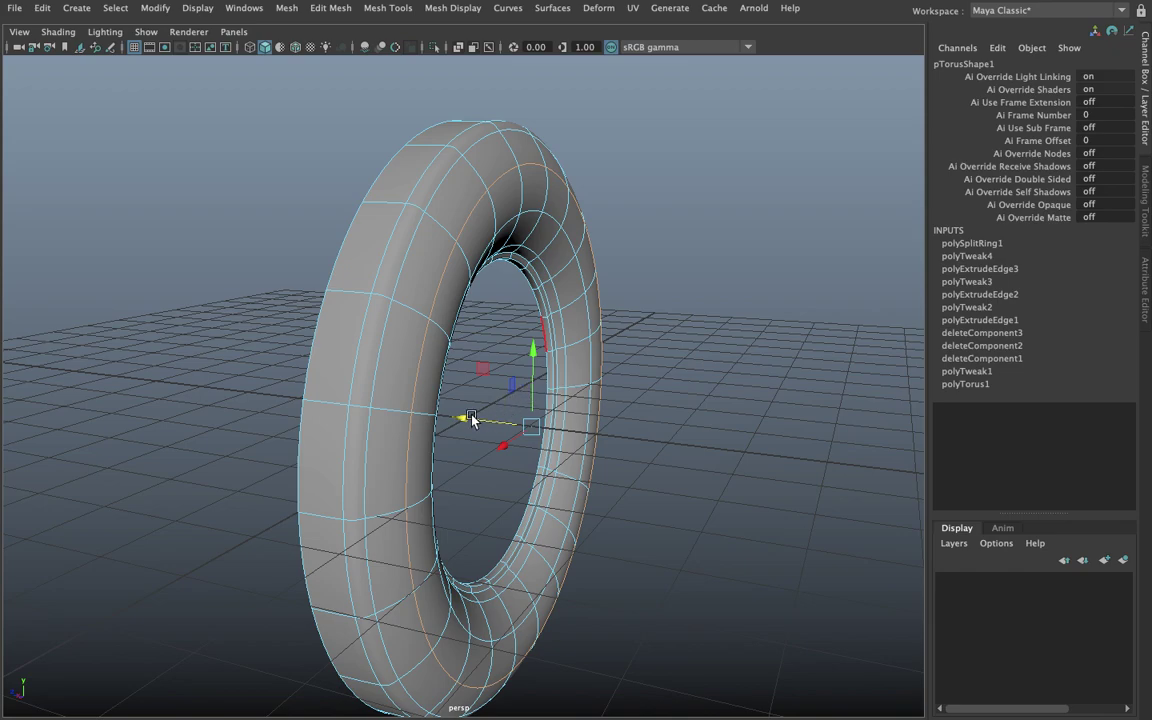
{"action": "left_click_drag", "start_coordinate": [472, 419], "coordinate": [476, 419]}
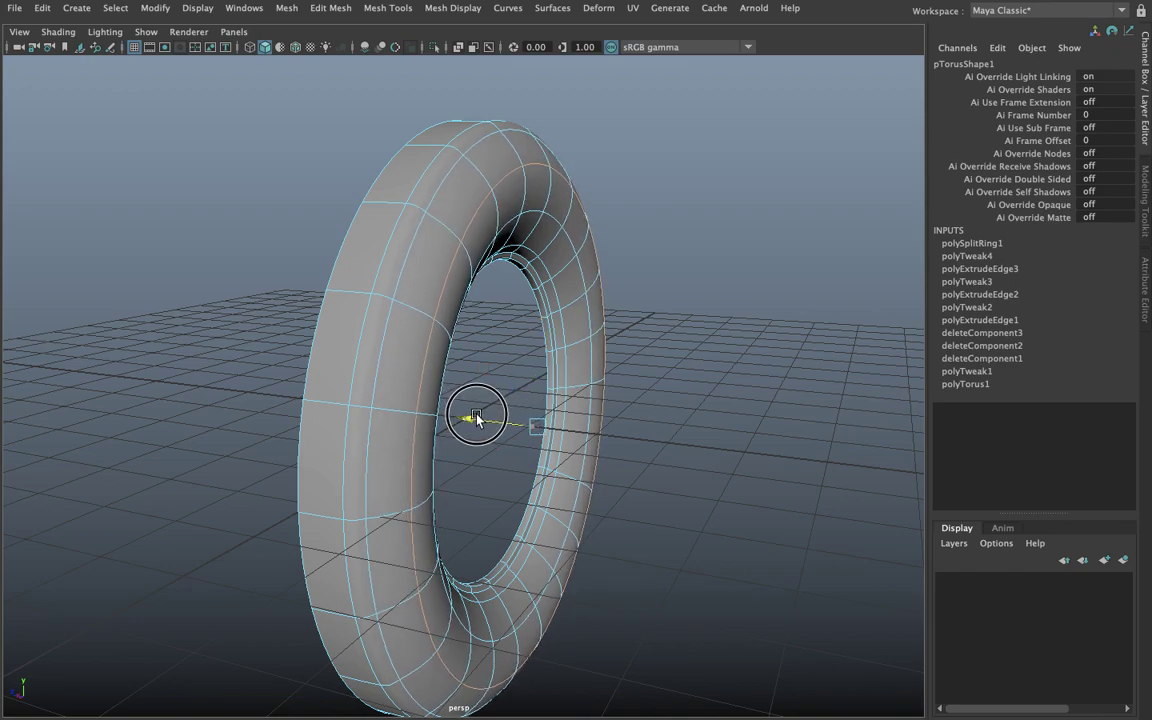
{"action": "left_click_drag", "start_coordinate": [476, 419], "coordinate": [479, 418]}
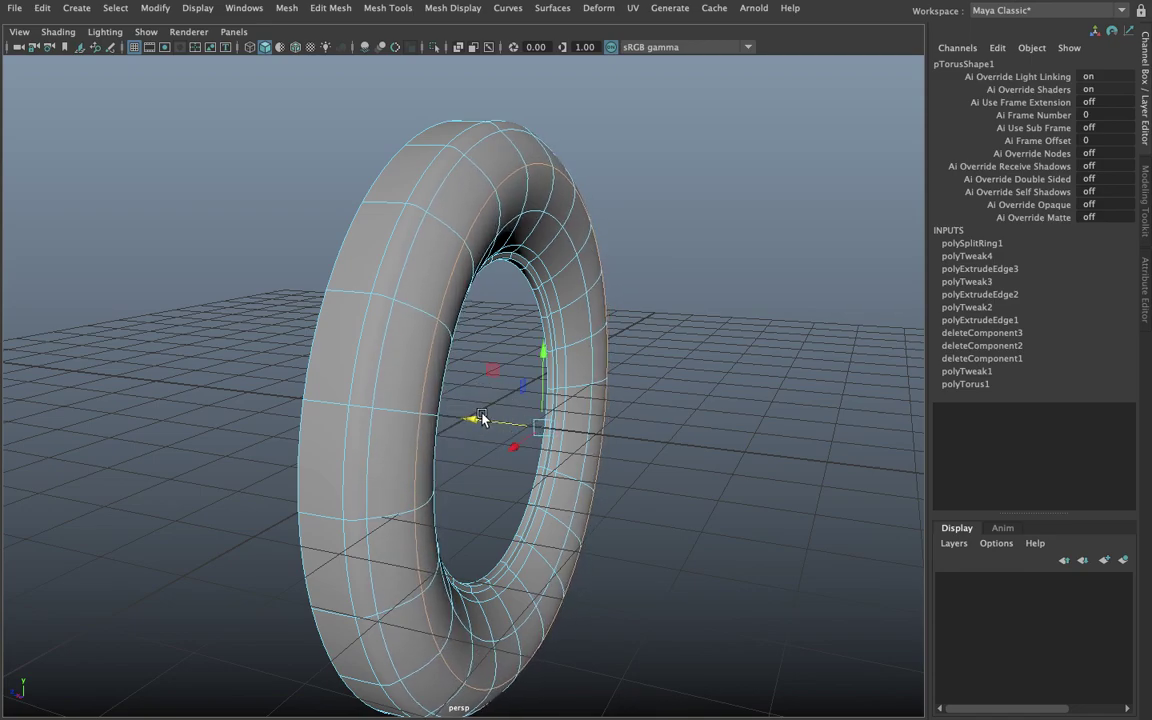
{"action": "left_click_drag", "start_coordinate": [479, 418], "coordinate": [296, 395], "text": "alt"}
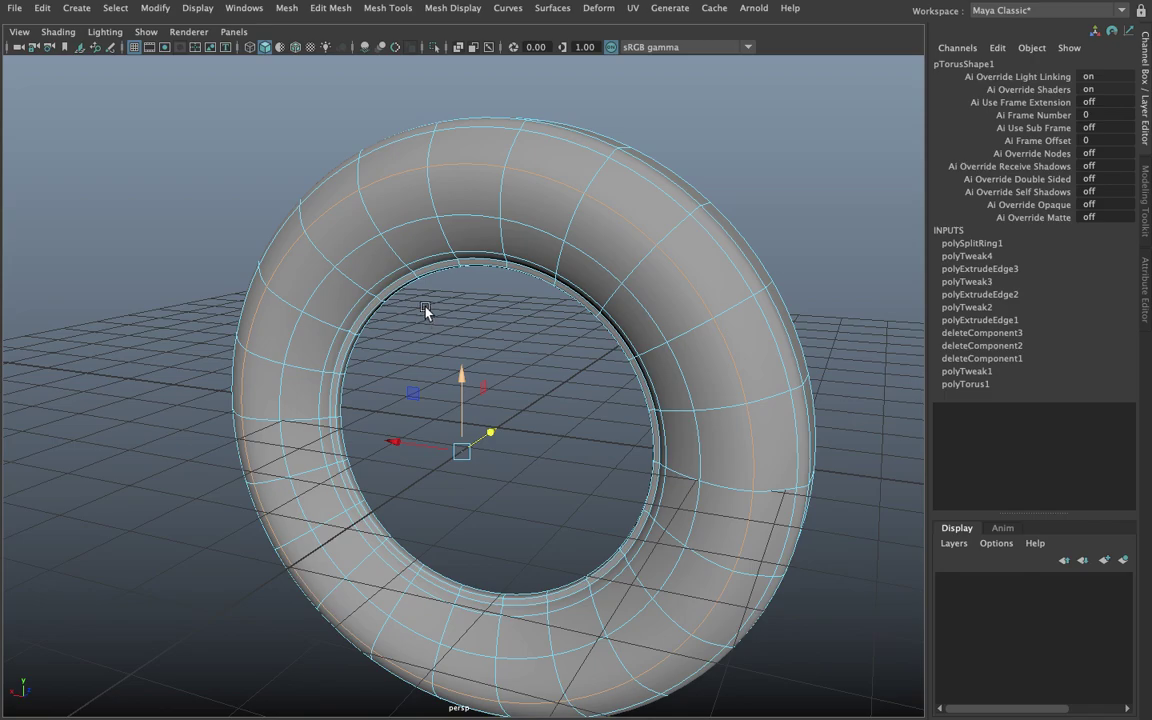
{"action": "left_click_drag", "start_coordinate": [425, 312], "coordinate": [580, 250], "text": "alt"}
{"action": "left_click", "coordinate": [700, 178]}
{"action": "left_click_drag", "start_coordinate": [700, 178], "coordinate": [578, 172], "text": "alt"}
{"action": "right_click", "coordinate": [578, 172]}
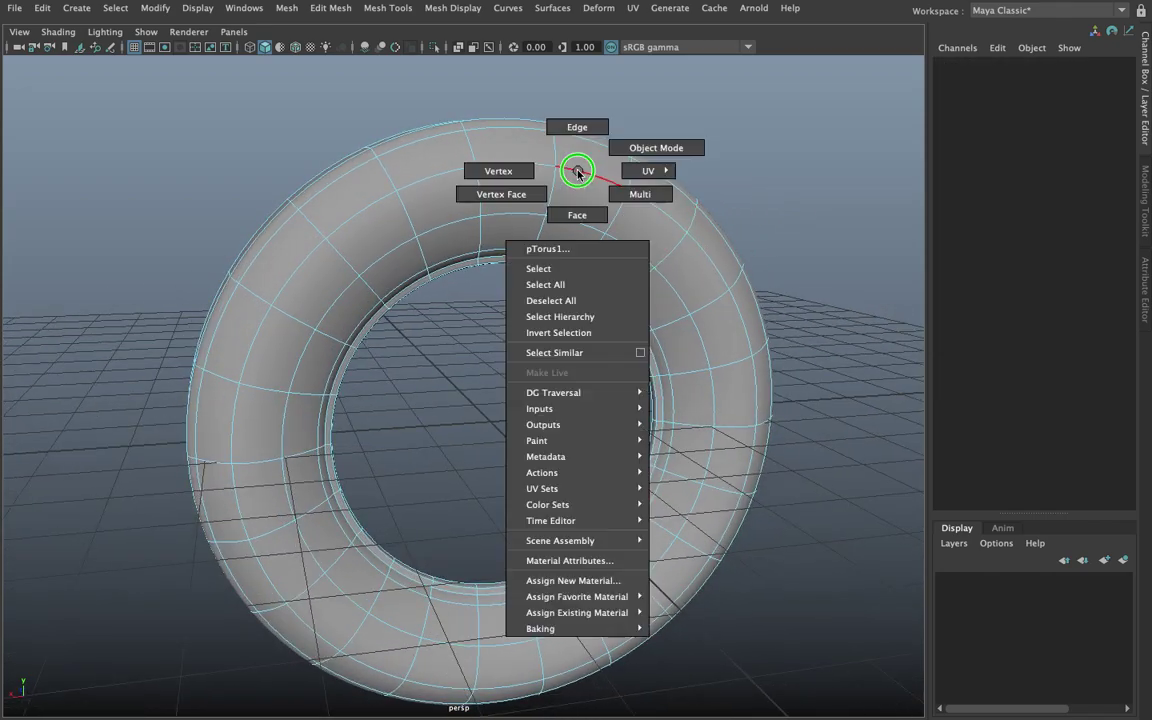
{"action": "left_click_drag", "start_coordinate": [548, 218], "coordinate": [652, 233], "text": "alt"}
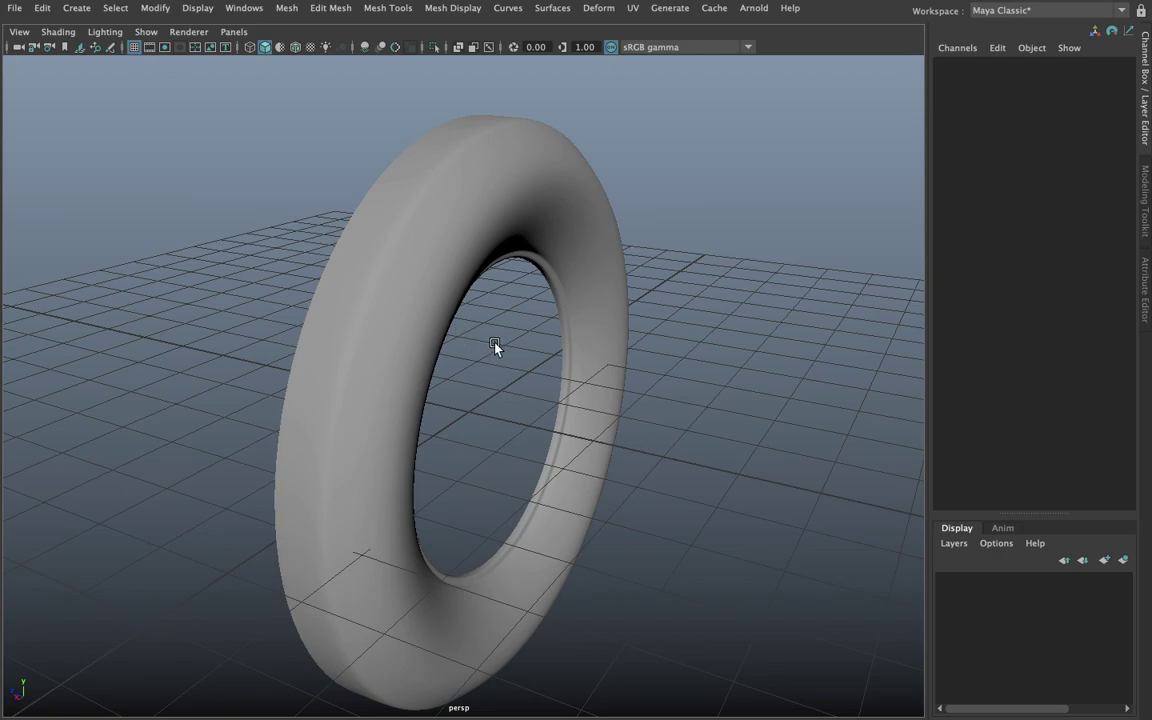
{"action": "mouse_move", "coordinate": [494, 346]}
{"action": "left_mouse_down", "text": "alt"}
{"action": "mouse_move", "coordinate": [601, 347]}
{"action": "mouse_move", "coordinate": [571, 342]}
{"action": "left_mouse_up", "text": "alt"}
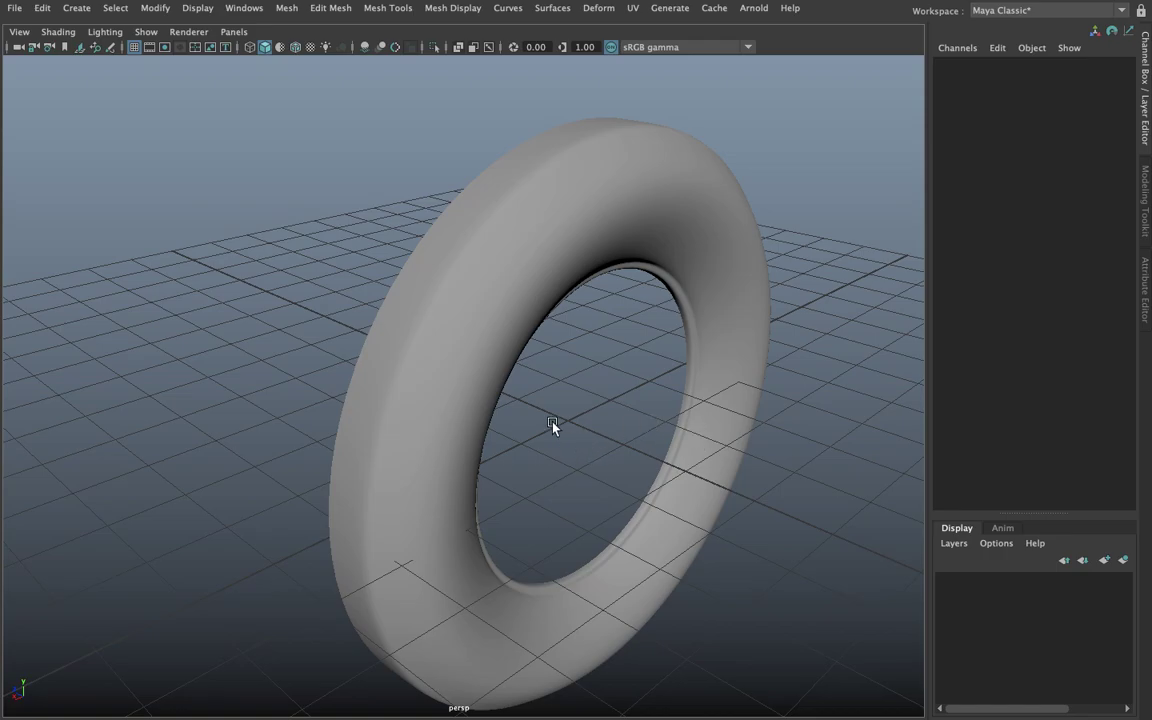
Step: Duplicate the torus as pTorus2 and mirror the copy to Scale Z -1.139
{"action": "mouse_move", "coordinate": [653, 505]}
{"action": "left_mouse_down", "text": "alt"}
{"action": "mouse_move", "coordinate": [517, 231]}
{"action": "mouse_move", "coordinate": [489, 216]}
{"action": "left_mouse_up", "text": "alt"}
{"action": "left_click", "coordinate": [502, 236]}
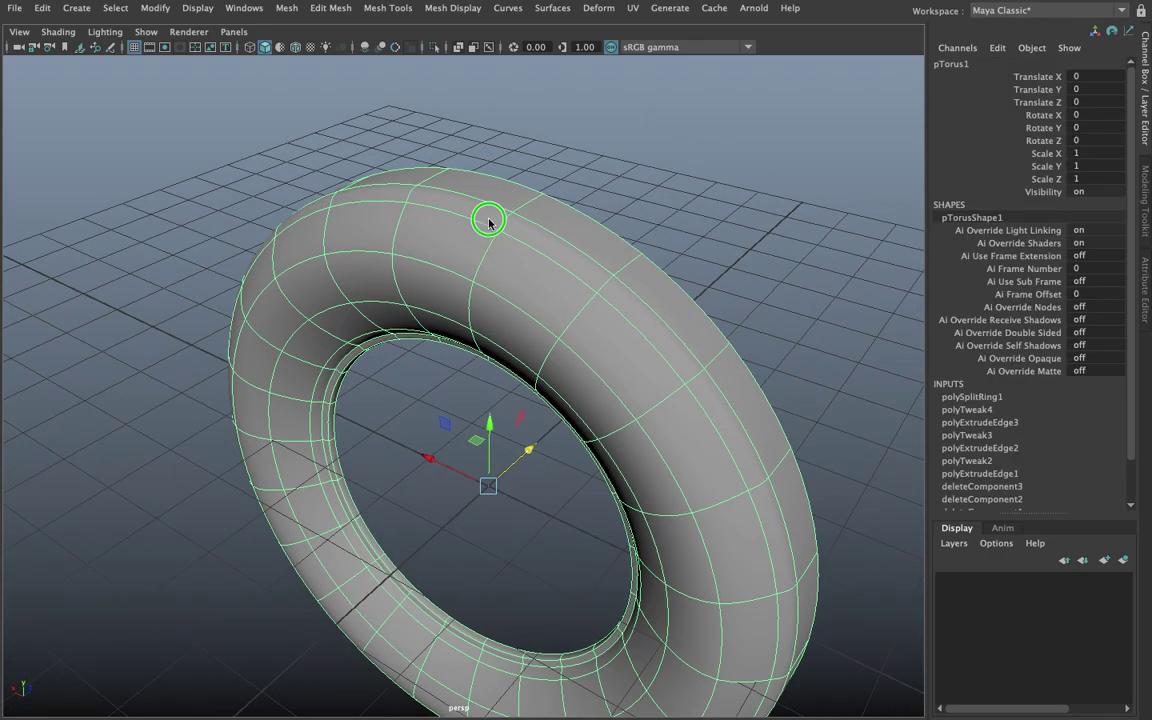
{"action": "right_click_drag", "start_coordinate": [489, 216], "coordinate": [488, 175]}
{"action": "right_click", "coordinate": [492, 192]}
{"action": "left_click", "coordinate": [492, 192]}
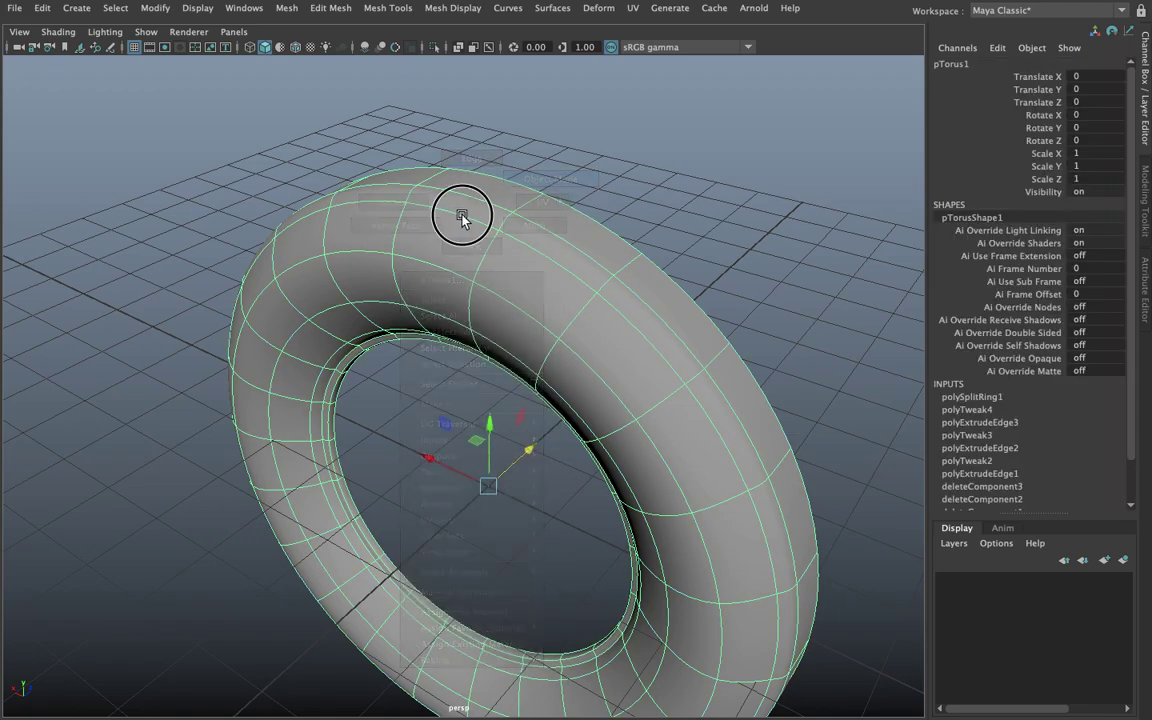
{"action": "mouse_move", "coordinate": [463, 213]}
{"action": "left_mouse_down", "text": "alt"}
{"action": "mouse_move", "coordinate": [478, 249]}
{"action": "mouse_move", "coordinate": [424, 262]}
{"action": "left_mouse_up", "text": "alt"}
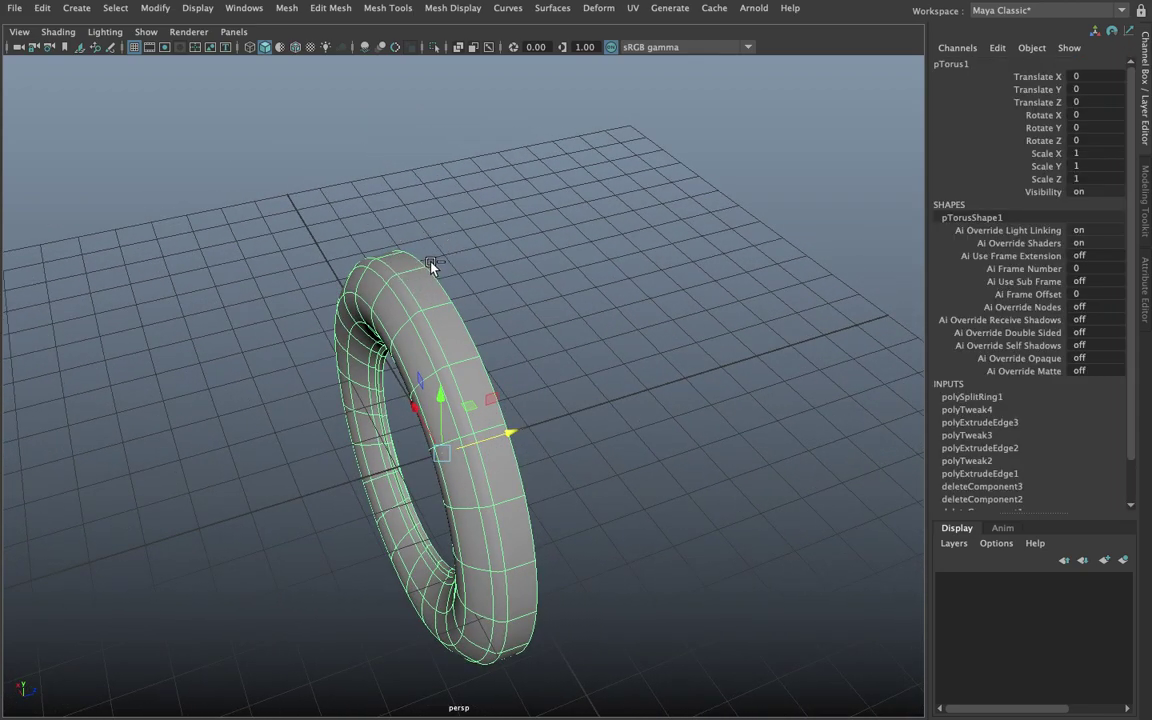
{"action": "key", "text": "ctrl+d"}
{"action": "key", "text": "d"}
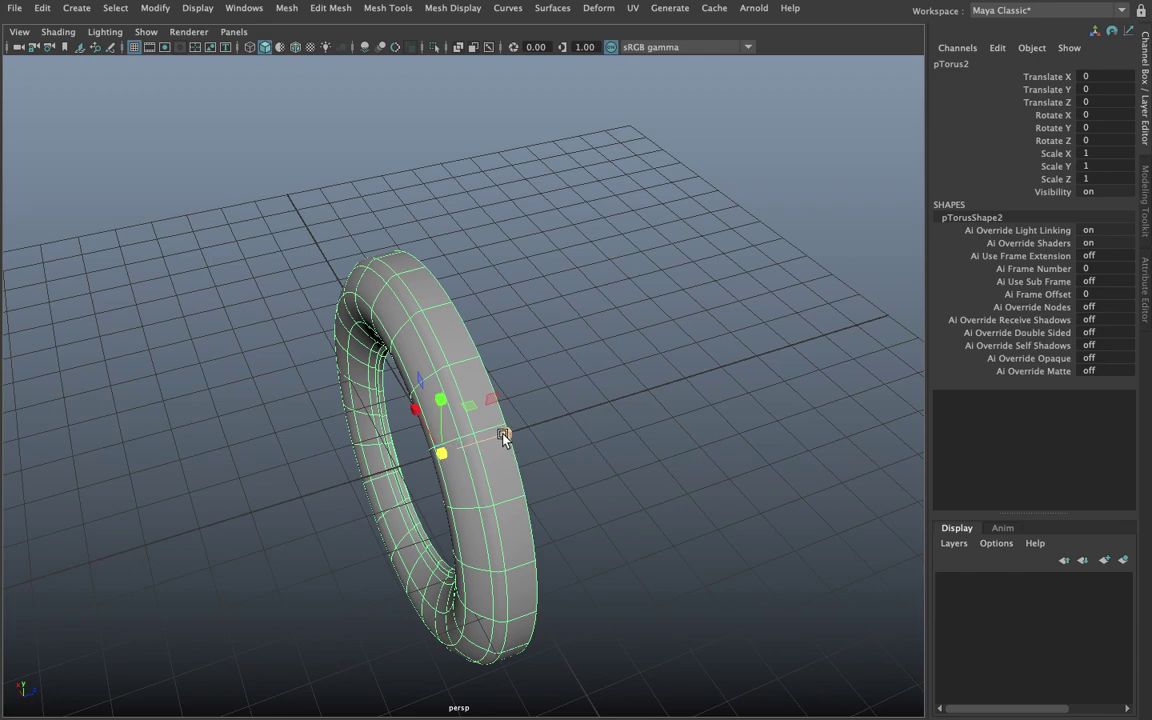
{"action": "mouse_move", "coordinate": [504, 437]}
{"action": "left_mouse_down"}
{"action": "mouse_move", "coordinate": [361, 478]}
{"action": "mouse_move", "coordinate": [419, 458]}
{"action": "mouse_move", "coordinate": [378, 437]}
{"action": "mouse_move", "coordinate": [643, 334]}
{"action": "mouse_move", "coordinate": [532, 337]}
{"action": "mouse_move", "coordinate": [553, 324]}
{"action": "mouse_move", "coordinate": [520, 360]}
{"action": "mouse_move", "coordinate": [640, 355]}
{"action": "mouse_move", "coordinate": [509, 355]}
{"action": "mouse_move", "coordinate": [413, 323]}
{"action": "left_mouse_up"}
{"action": "left_click", "coordinate": [643, 334]}
Step: Select both torus halves and combine them into one mesh, pTorus3
{"action": "left_click", "coordinate": [483, 339]}
{"action": "left_click", "coordinate": [413, 323]}
{"action": "right_click", "coordinate": [440, 303], "text": "shift"}
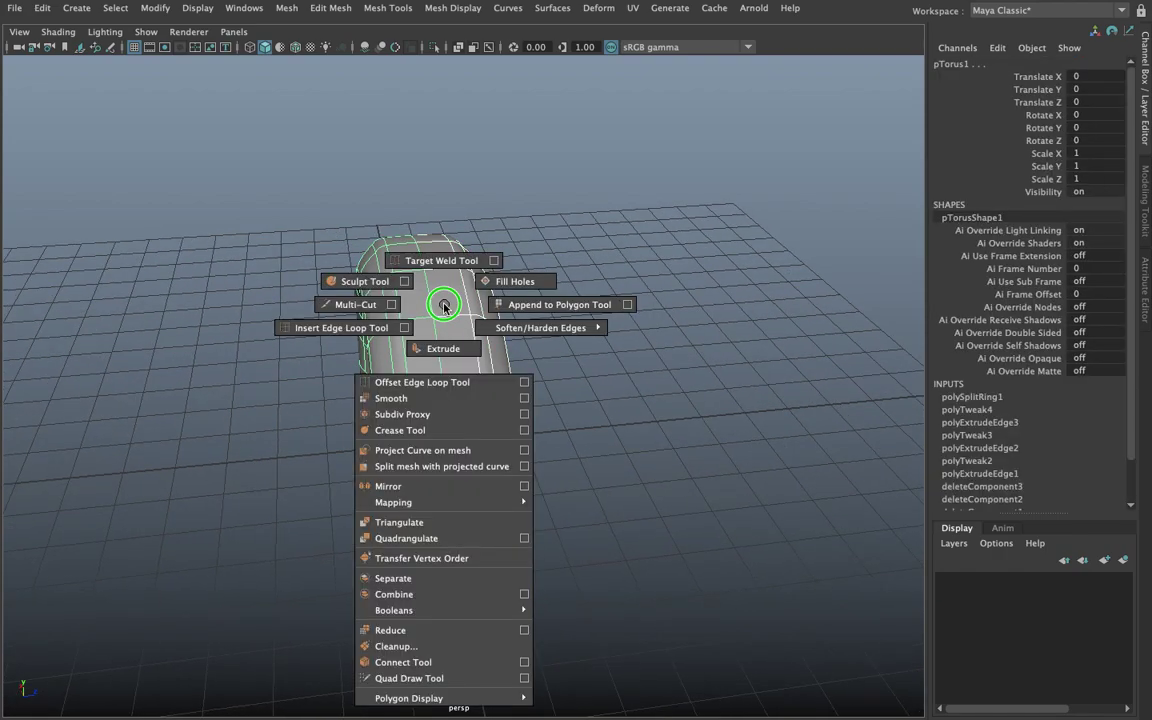
{"action": "right_click_drag", "start_coordinate": [442, 303], "coordinate": [405, 594], "text": "shift"}
{"action": "right_click_drag", "start_coordinate": [455, 247], "coordinate": [389, 258]}
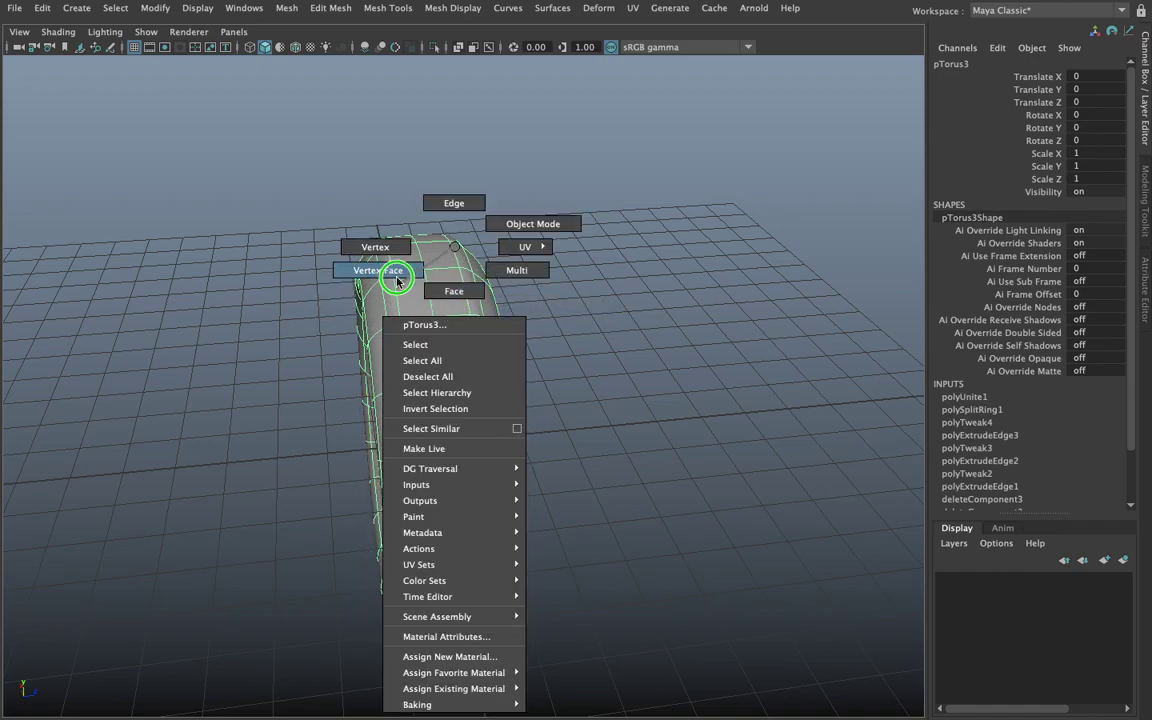
Step: Merge the seam vertices at distance threshold 0.01 and return to object mode
{"action": "left_click_drag", "start_coordinate": [403, 181], "coordinate": [425, 708]}
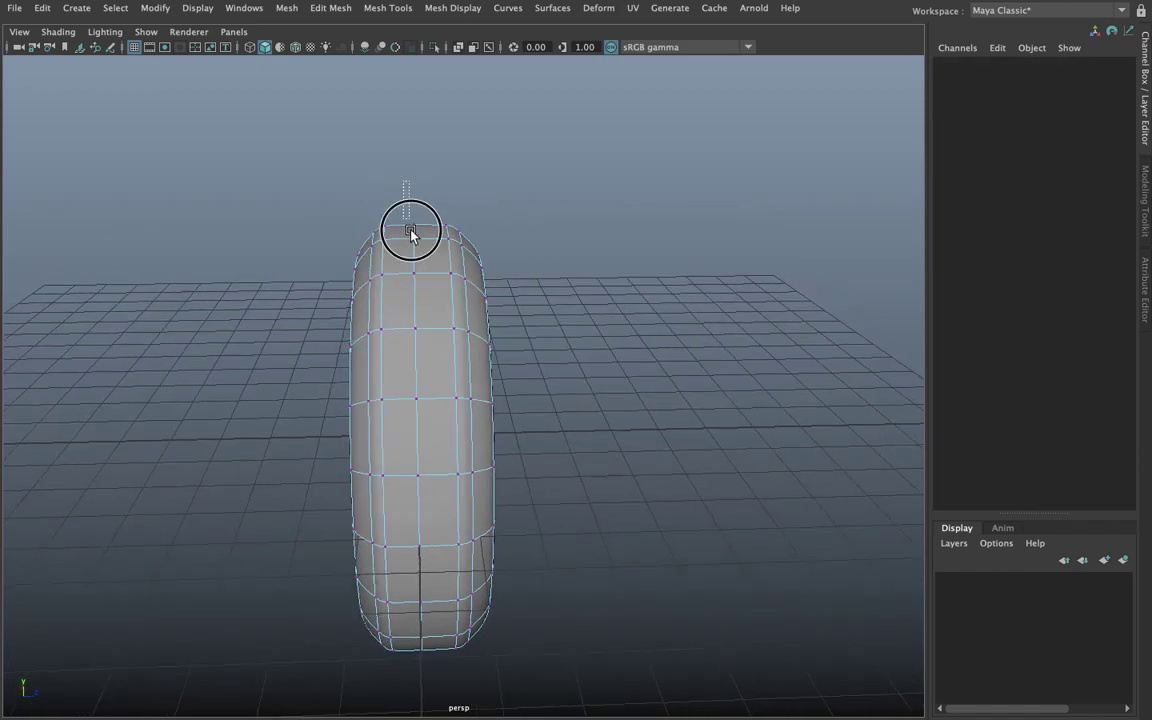
{"action": "right_click_drag", "start_coordinate": [411, 300], "coordinate": [483, 263], "text": "shift"}
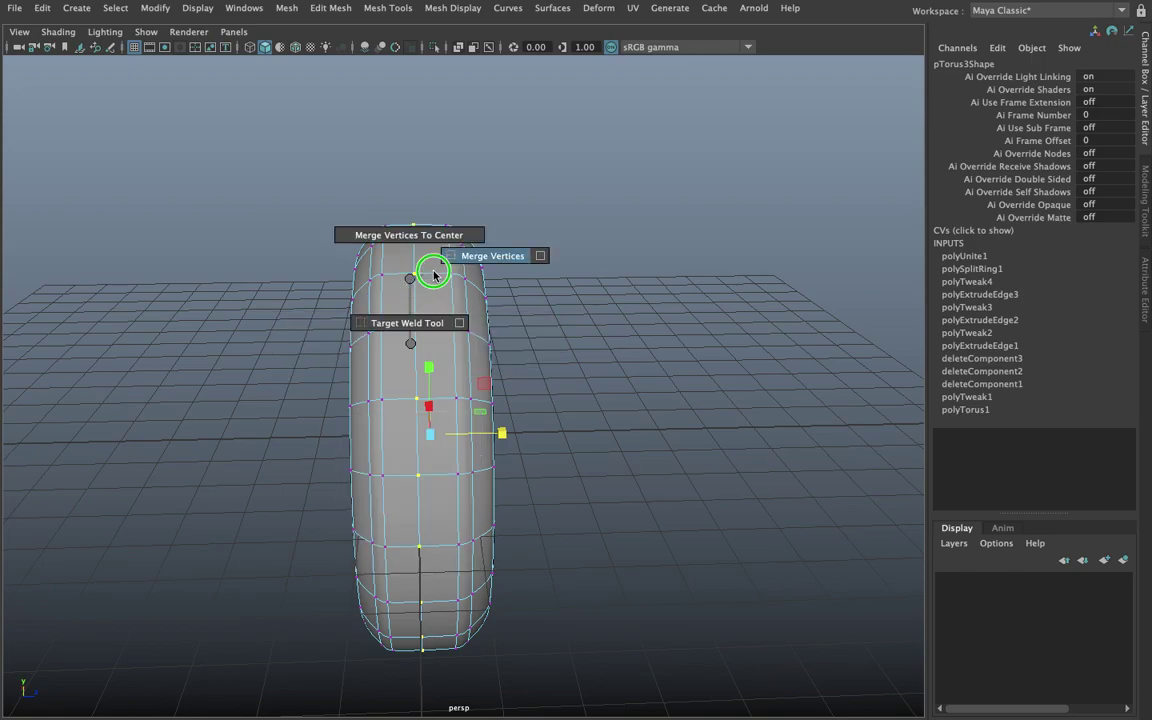
{"action": "left_click_drag", "start_coordinate": [432, 309], "coordinate": [489, 252], "text": "alt"}
{"action": "right_click_drag", "start_coordinate": [486, 247], "coordinate": [553, 224]}
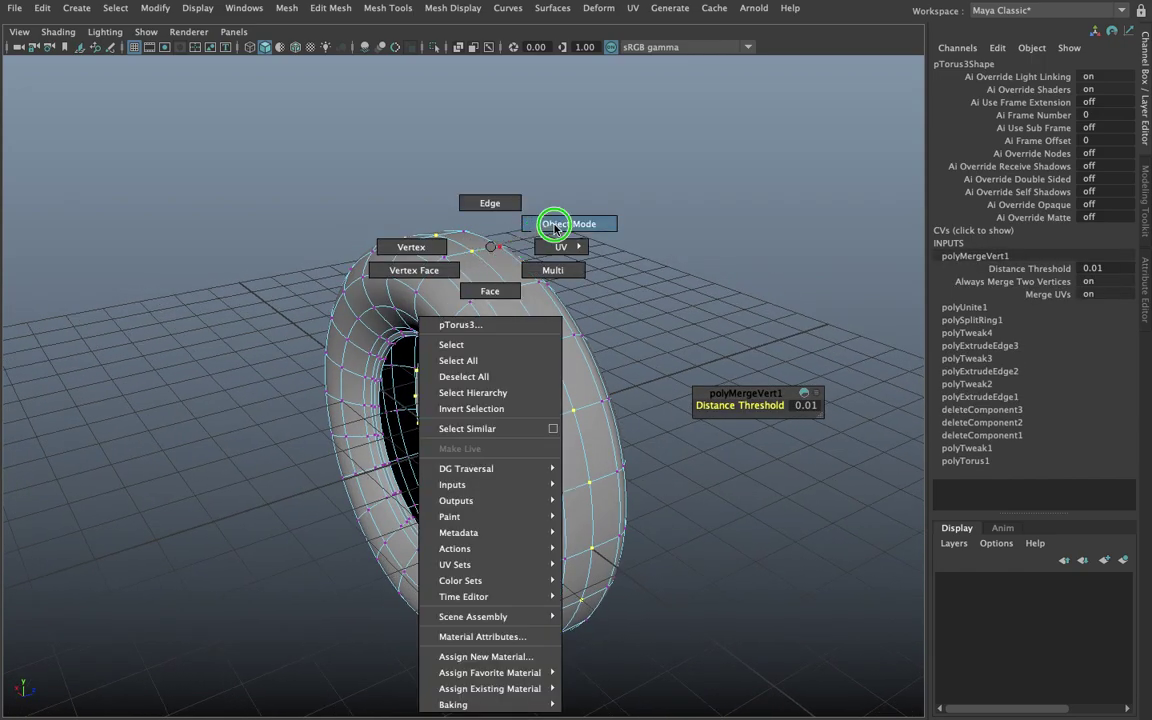
{"action": "mouse_move", "coordinate": [558, 238]}
{"action": "left_mouse_down", "text": "alt"}
{"action": "mouse_move", "coordinate": [489, 314]}
{"action": "mouse_move", "coordinate": [525, 283]}
{"action": "mouse_move", "coordinate": [668, 244]}
{"action": "left_mouse_up", "text": "alt"}
{"action": "mouse_move", "coordinate": [645, 304]}
{"action": "left_mouse_down", "text": "alt"}
{"action": "mouse_move", "coordinate": [576, 360]}
{"action": "mouse_move", "coordinate": [579, 384]}
{"action": "left_mouse_up", "text": "alt"}
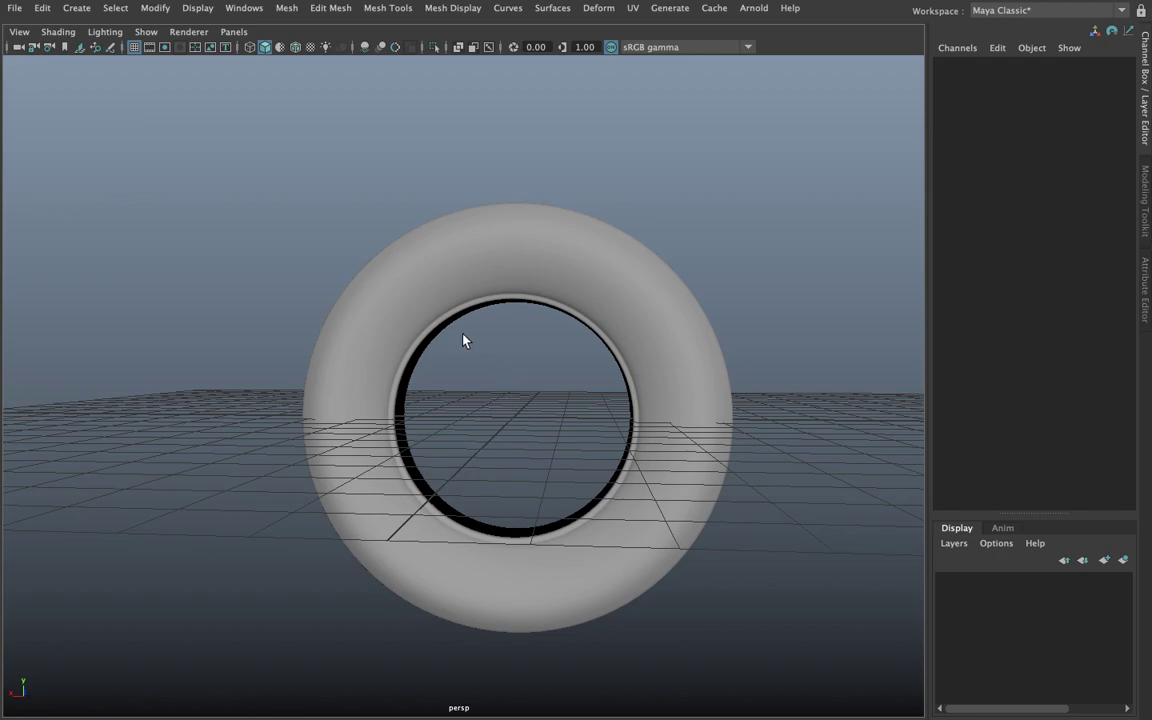
Step: Draw a polygon cylinder at the tire's centre with radius 0.565 and height 0.499
{"action": "key", "text": "space"}
{"action": "key", "text": "space"}
{"action": "scroll", "coordinate": [494, 396], "scroll_direction": "up", "scroll_amount": 2}
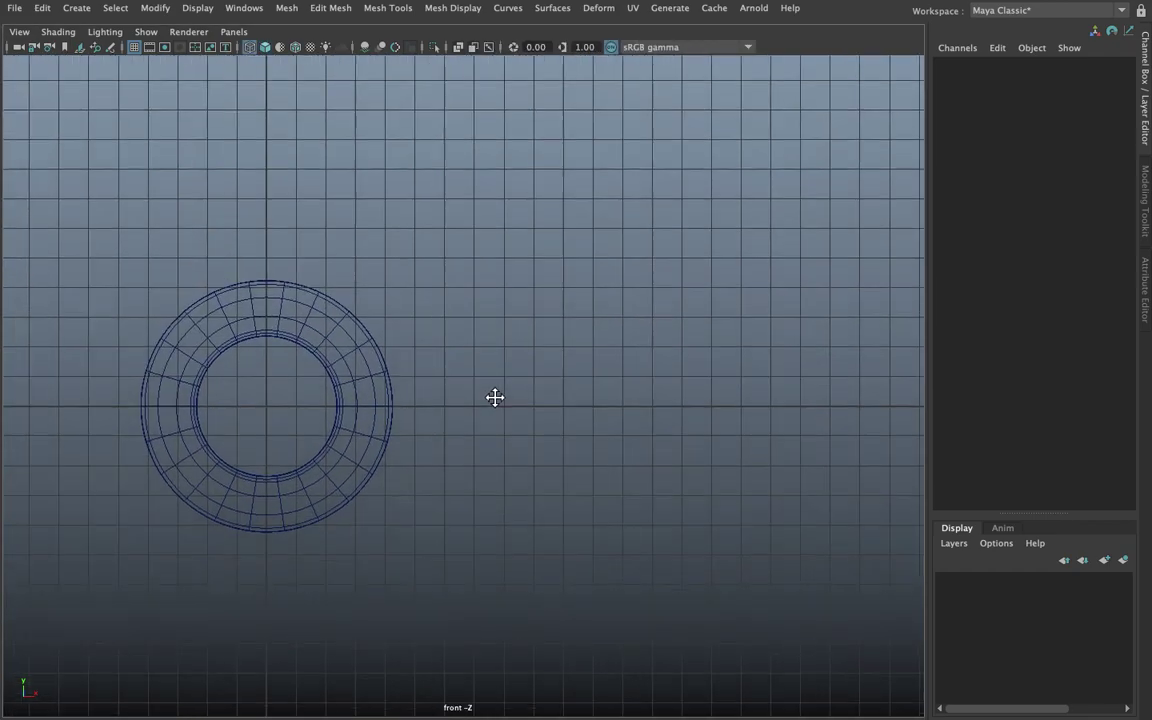
{"action": "scroll", "coordinate": [347, 399], "scroll_direction": "up", "scroll_amount": 3}
{"action": "scroll", "coordinate": [445, 391], "scroll_direction": "up", "scroll_amount": 2}
{"action": "key", "text": "space"}
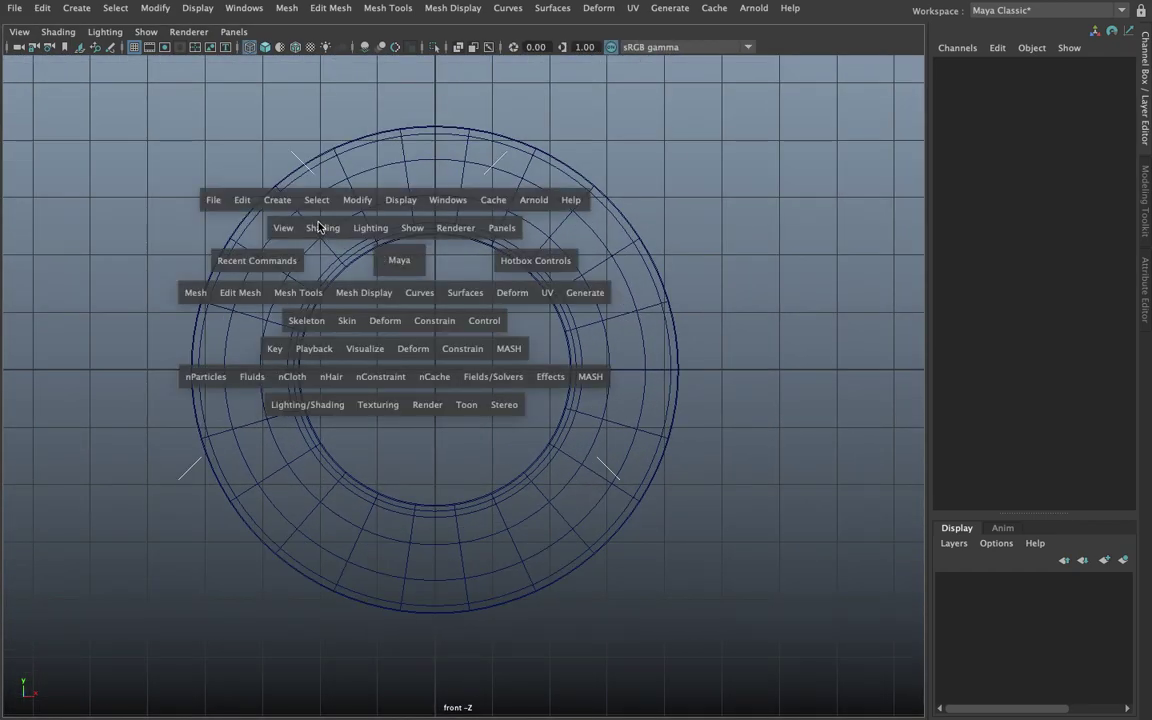
{"action": "left_click_drag", "start_coordinate": [277, 200], "coordinate": [541, 296]}
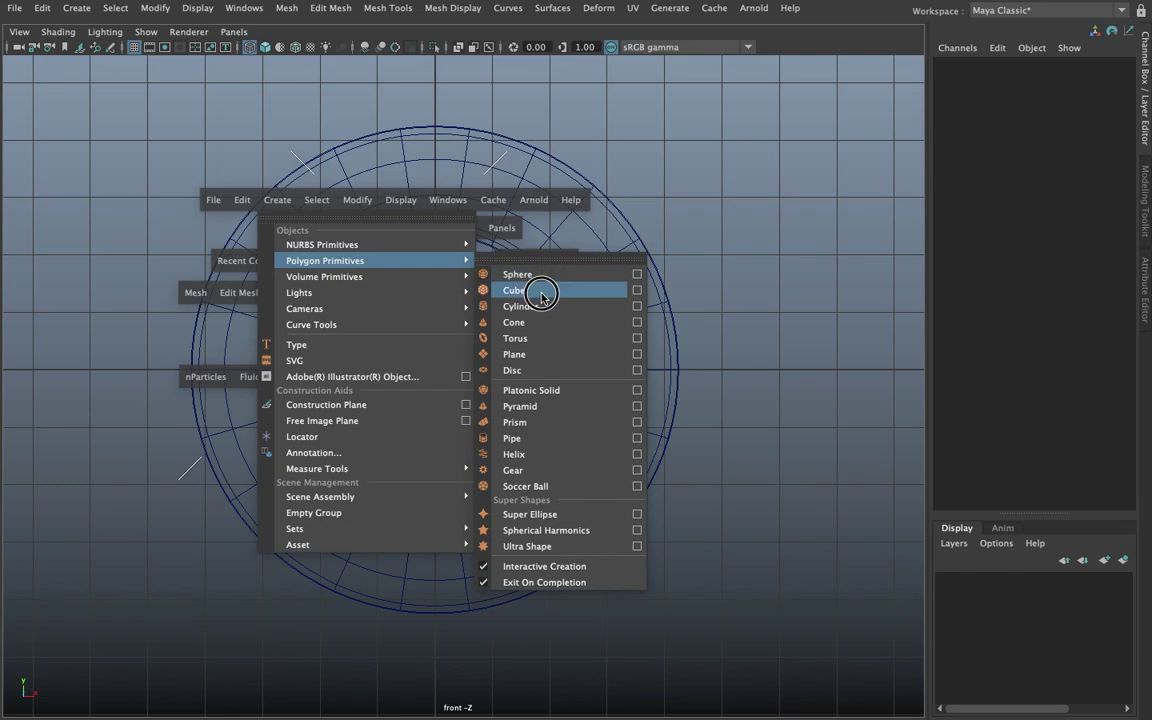
{"action": "left_click_drag", "start_coordinate": [541, 301], "coordinate": [540, 306]}
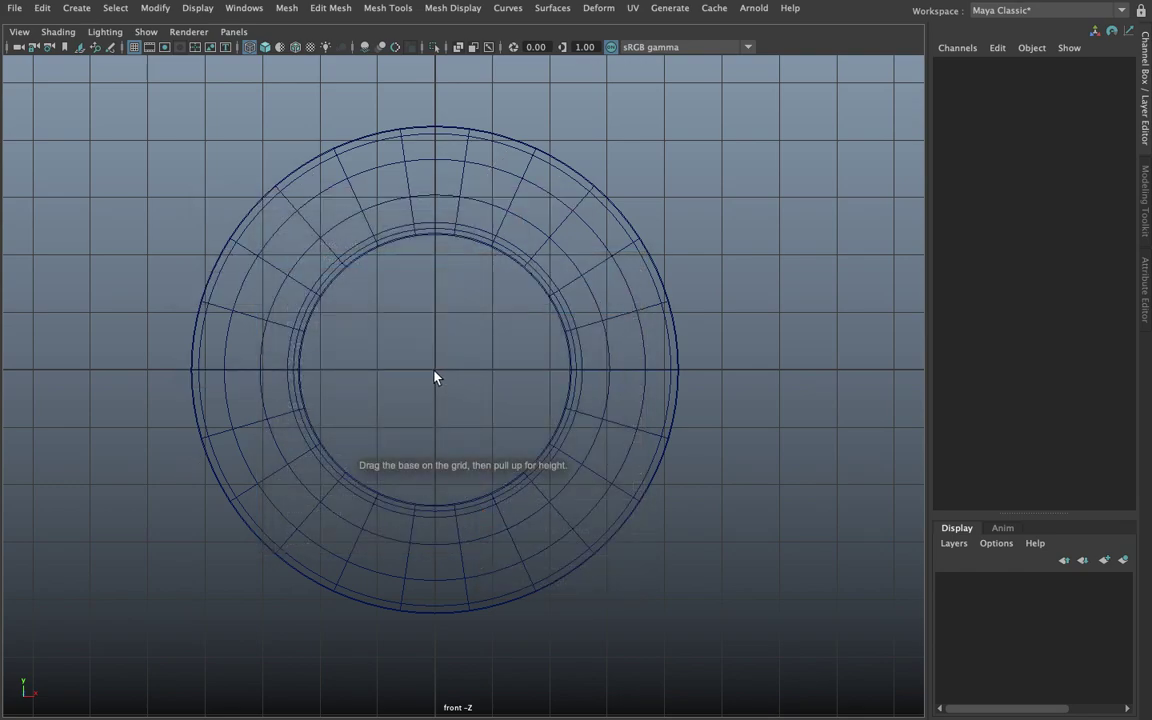
{"action": "mouse_move", "coordinate": [435, 374]}
{"action": "left_mouse_down"}
{"action": "mouse_move", "coordinate": [480, 396]}
{"action": "mouse_move", "coordinate": [468, 384]}
{"action": "left_mouse_up"}
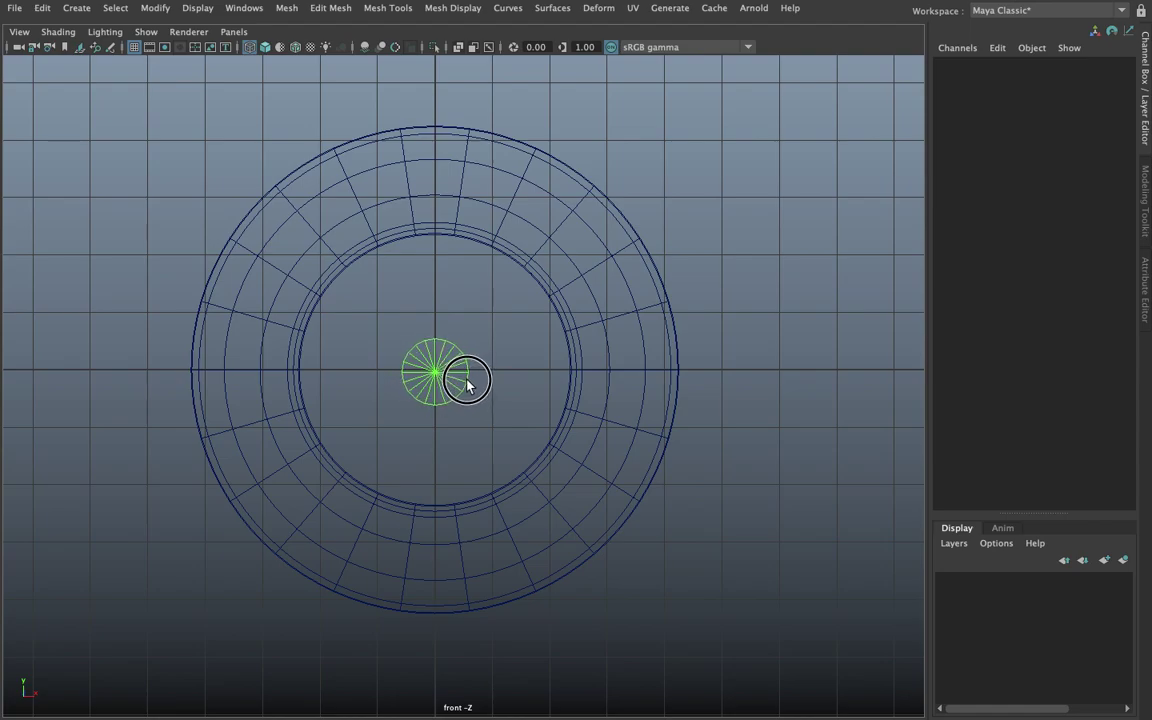
{"action": "key", "text": "space"}
{"action": "key", "text": "space"}
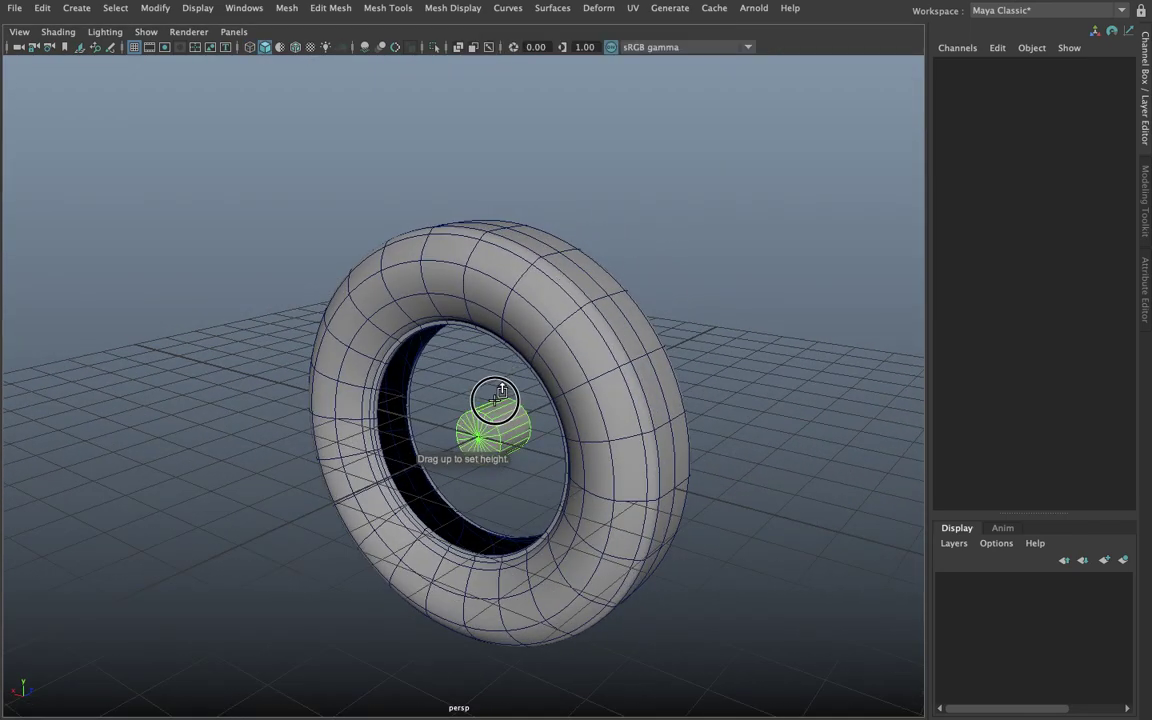
{"action": "left_click_drag", "start_coordinate": [490, 398], "coordinate": [492, 396]}
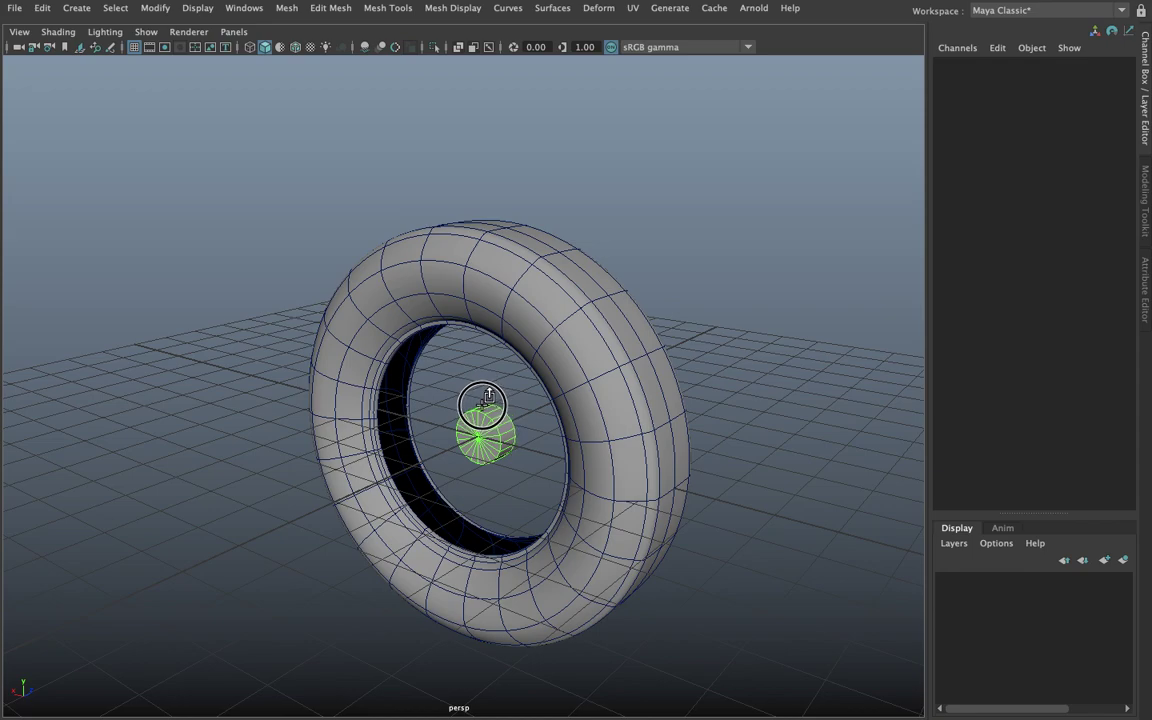
{"action": "left_click_drag", "start_coordinate": [487, 402], "coordinate": [522, 342], "text": "alt"}
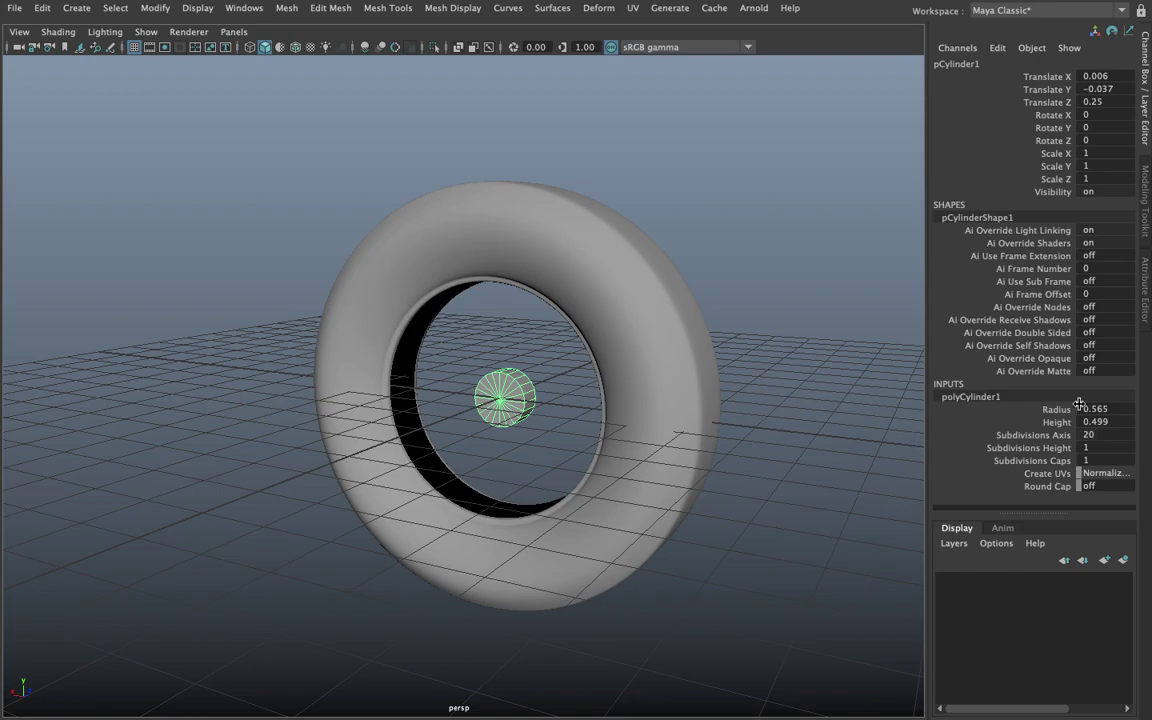
Step: Set the hub cylinder's Subdivisions Axis to 10
{"action": "left_click", "coordinate": [1060, 437]}
{"action": "middle_click_drag", "start_coordinate": [830, 414], "coordinate": [604, 398]}
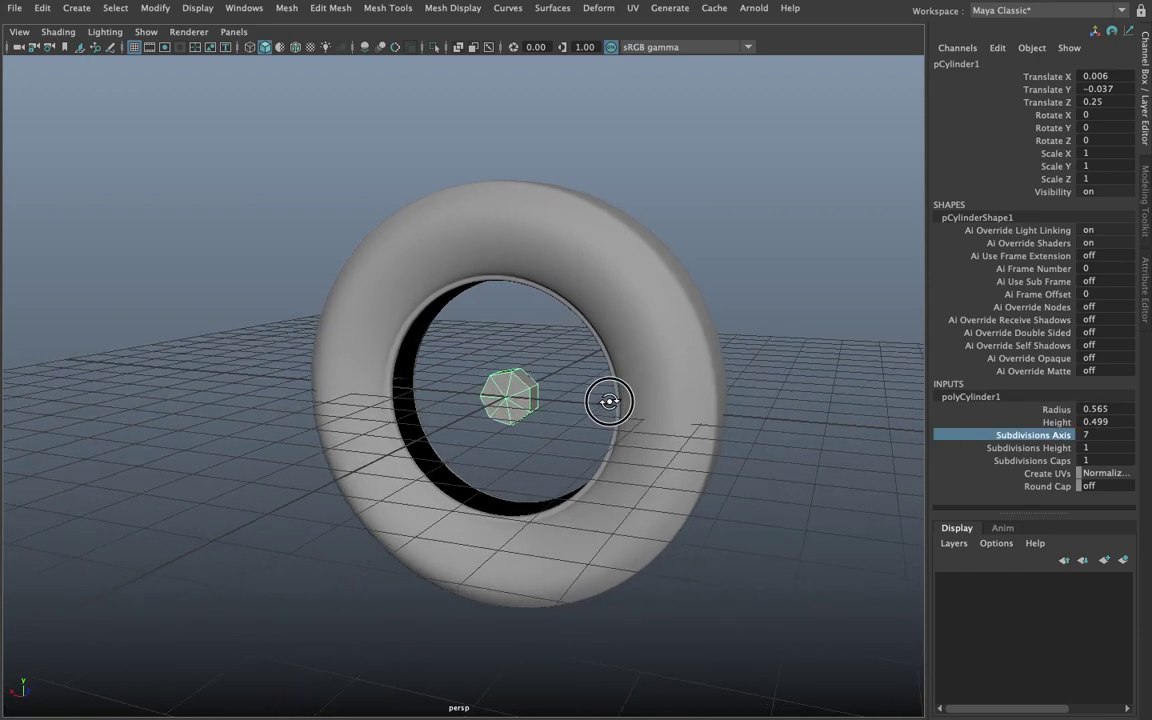
{"action": "mouse_move", "coordinate": [604, 398]}
{"action": "left_mouse_down", "text": "alt"}
{"action": "mouse_move", "coordinate": [668, 396]}
{"action": "mouse_move", "coordinate": [674, 375]}
{"action": "left_mouse_up", "text": "alt"}
{"action": "scroll", "coordinate": [614, 401], "scroll_direction": "up", "scroll_amount": 3}
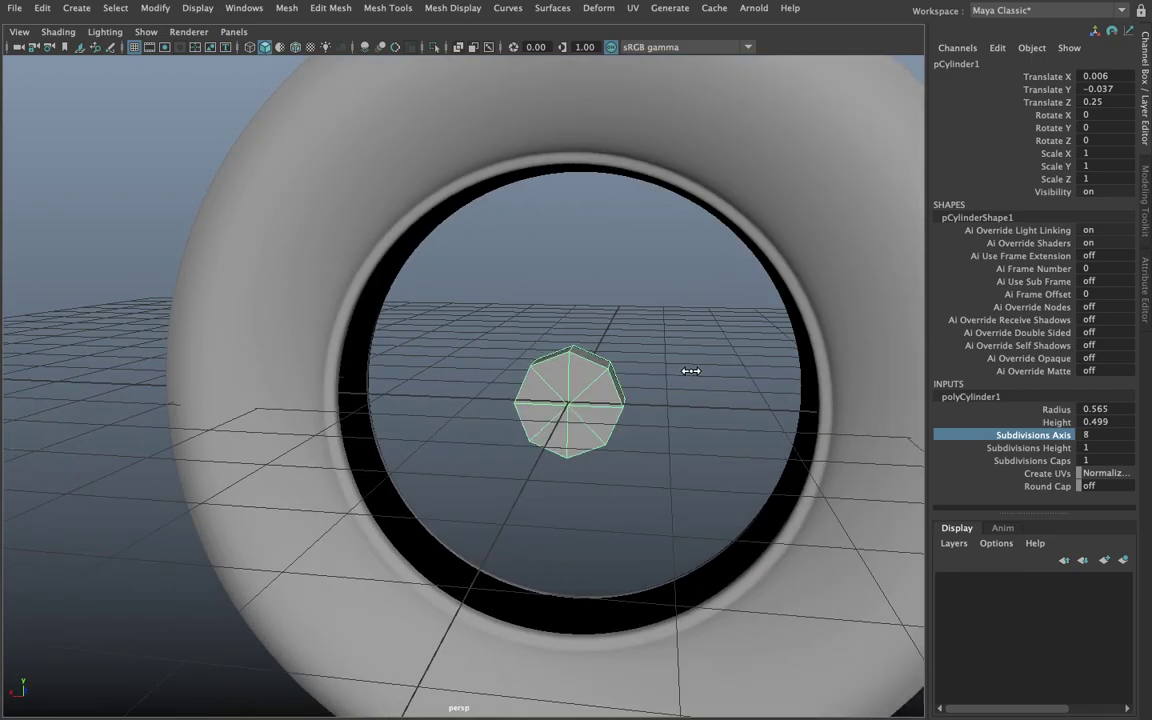
{"action": "middle_click_drag", "start_coordinate": [691, 371], "coordinate": [703, 370]}
{"action": "mouse_move", "coordinate": [659, 374]}
{"action": "left_mouse_down", "text": "alt"}
{"action": "mouse_move", "coordinate": [539, 382]}
{"action": "mouse_move", "coordinate": [561, 404]}
{"action": "mouse_move", "coordinate": [622, 391]}
{"action": "left_mouse_up", "text": "alt"}
{"action": "right_click_drag", "start_coordinate": [628, 275], "coordinate": [630, 291]}
{"action": "mouse_move", "coordinate": [630, 291]}
{"action": "left_mouse_down", "text": "alt"}
{"action": "mouse_move", "coordinate": [586, 316]}
{"action": "mouse_move", "coordinate": [599, 298]}
{"action": "mouse_move", "coordinate": [593, 393]}
{"action": "left_mouse_up", "text": "alt"}
Step: Set the cylinder's Subdivisions Caps to 0 in polyCylinder1
{"action": "right_click_drag", "start_coordinate": [591, 250], "coordinate": [671, 224]}
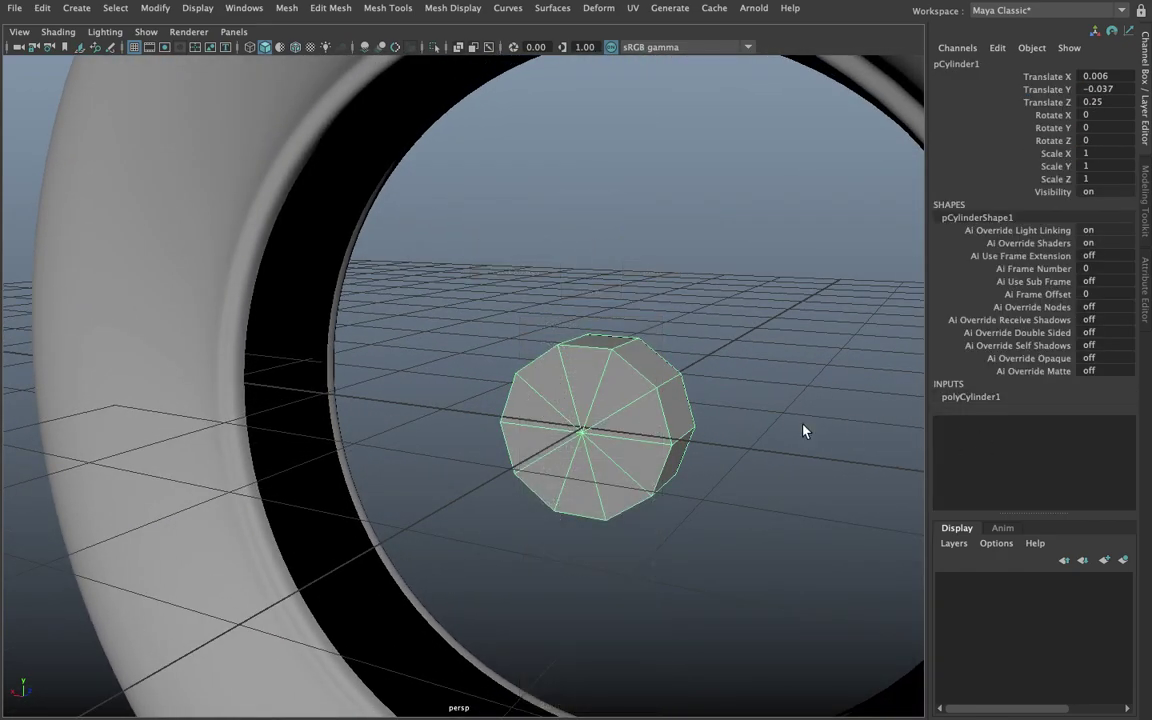
{"action": "left_click", "coordinate": [985, 399]}
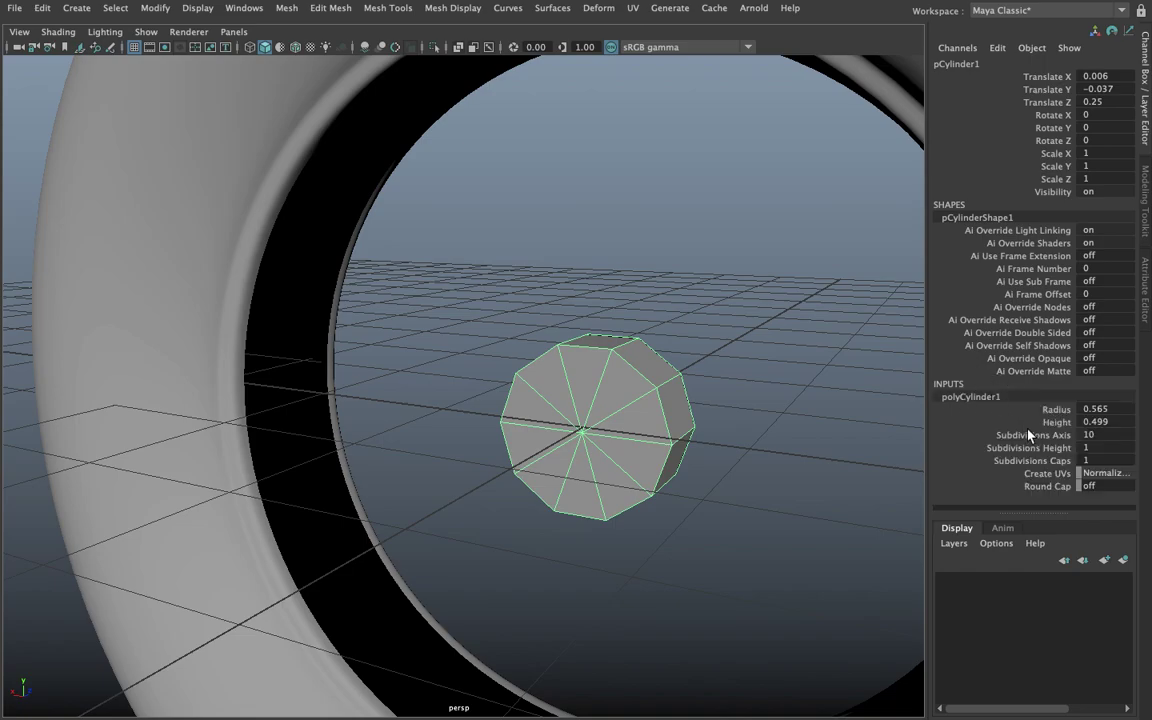
{"action": "left_click", "coordinate": [1032, 460]}
{"action": "middle_click_drag", "start_coordinate": [765, 420], "coordinate": [826, 467]}
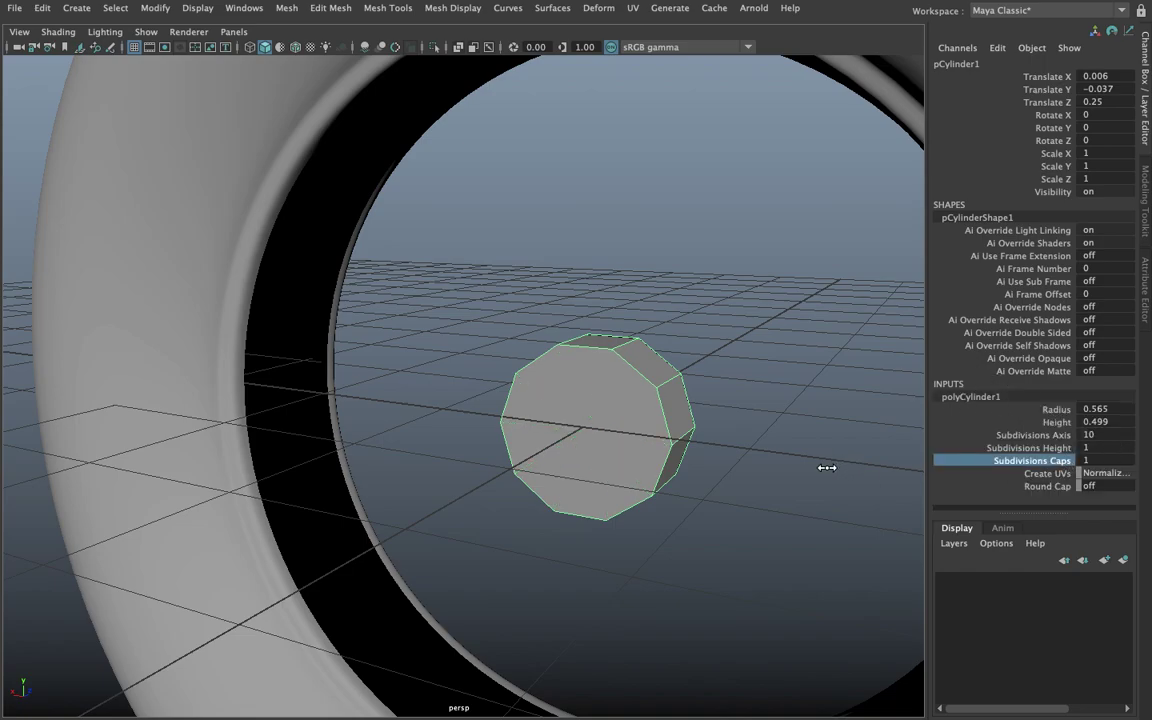
Step: Select the cylinder's faces through the tire's hole
{"action": "mouse_move", "coordinate": [760, 445]}
{"action": "left_mouse_down", "text": "alt"}
{"action": "mouse_move", "coordinate": [581, 393]}
{"action": "mouse_move", "coordinate": [604, 360]}
{"action": "mouse_move", "coordinate": [571, 355]}
{"action": "mouse_move", "coordinate": [535, 370]}
{"action": "left_mouse_up", "text": "alt"}
{"action": "right_click", "coordinate": [537, 301]}
{"action": "mouse_move", "coordinate": [537, 301]}
{"action": "left_mouse_down", "text": "alt"}
{"action": "mouse_move", "coordinate": [537, 316]}
{"action": "mouse_move", "coordinate": [468, 314]}
{"action": "mouse_move", "coordinate": [540, 296]}
{"action": "left_mouse_up", "text": "alt"}
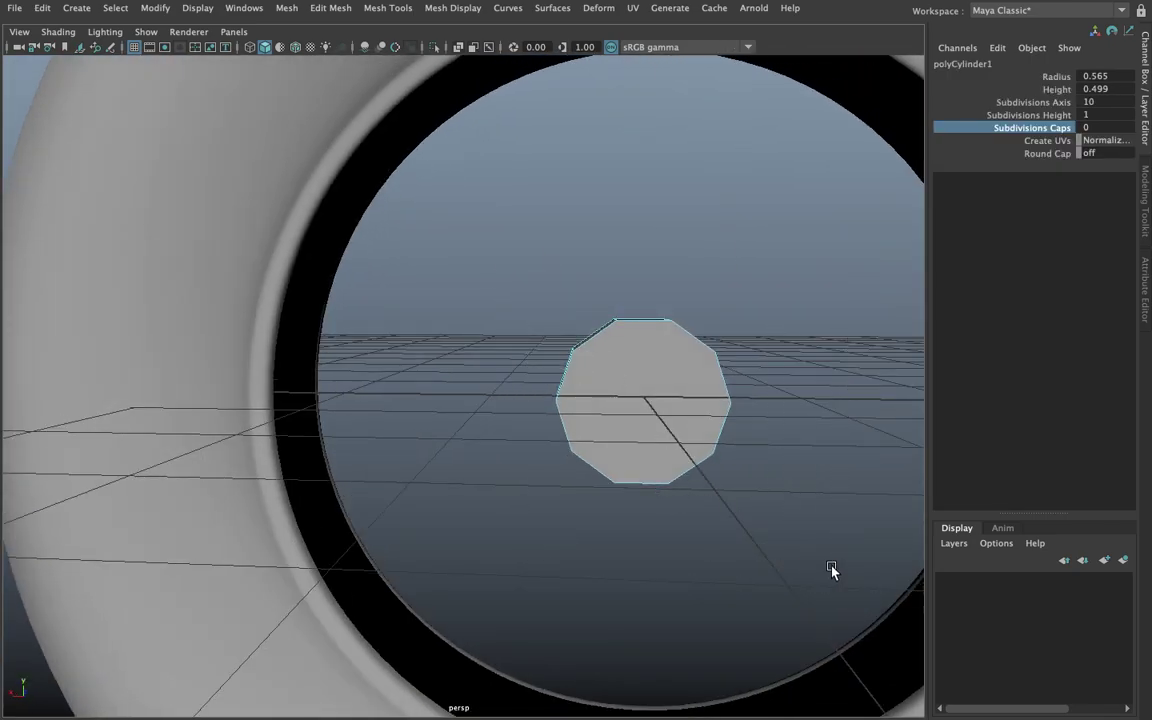
{"action": "left_click", "coordinate": [650, 383]}
{"action": "left_click", "coordinate": [660, 390]}
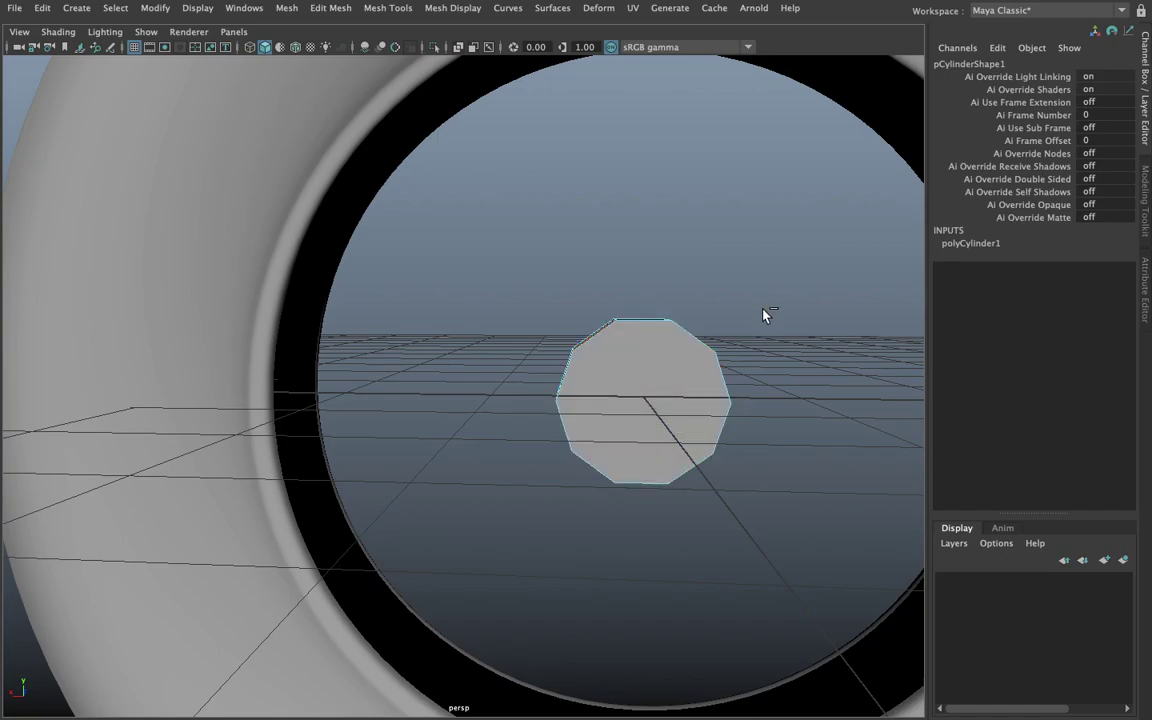
{"action": "mouse_move", "coordinate": [732, 313]}
{"action": "left_mouse_down", "text": "alt"}
{"action": "mouse_move", "coordinate": [650, 363]}
{"action": "mouse_move", "coordinate": [489, 329]}
{"action": "mouse_move", "coordinate": [663, 311]}
{"action": "mouse_move", "coordinate": [697, 333]}
{"action": "mouse_move", "coordinate": [606, 372]}
{"action": "mouse_move", "coordinate": [778, 445]}
{"action": "left_mouse_up", "text": "alt"}
Step: Extrude the hub's ten side faces separately, pulling them out to Local Translate Z 0.675
{"action": "right_click", "coordinate": [606, 375], "text": "shift"}
{"action": "left_click", "coordinate": [603, 386]}
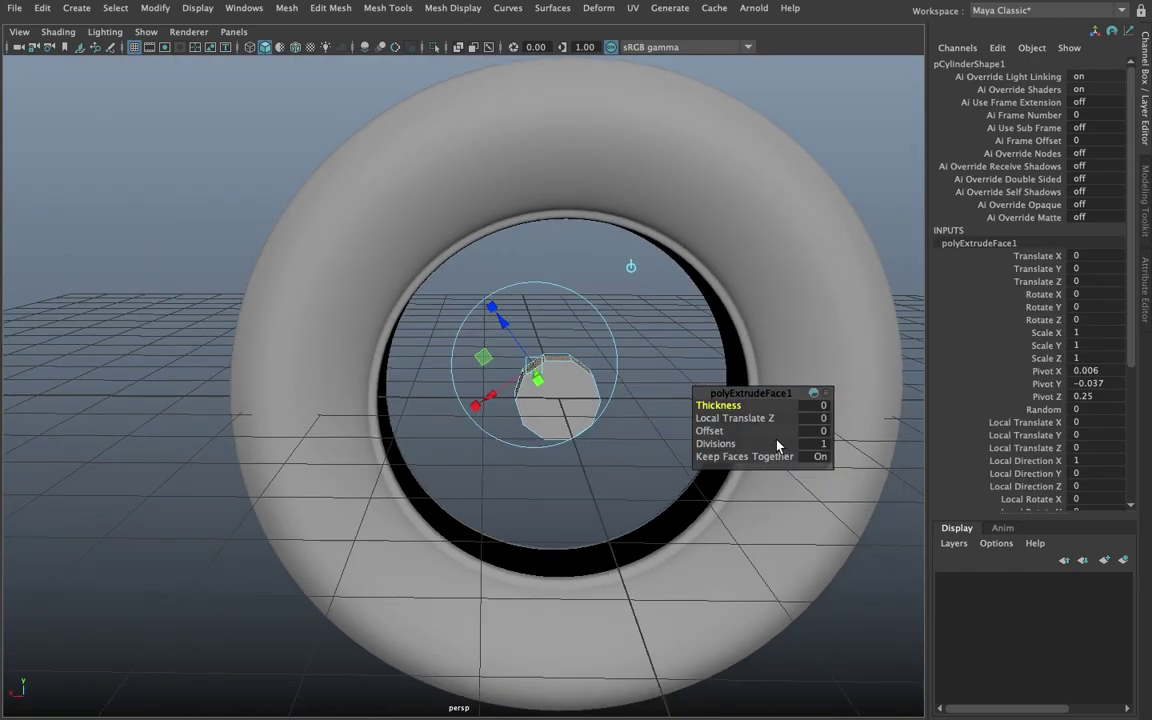
{"action": "left_click", "coordinate": [719, 458]}
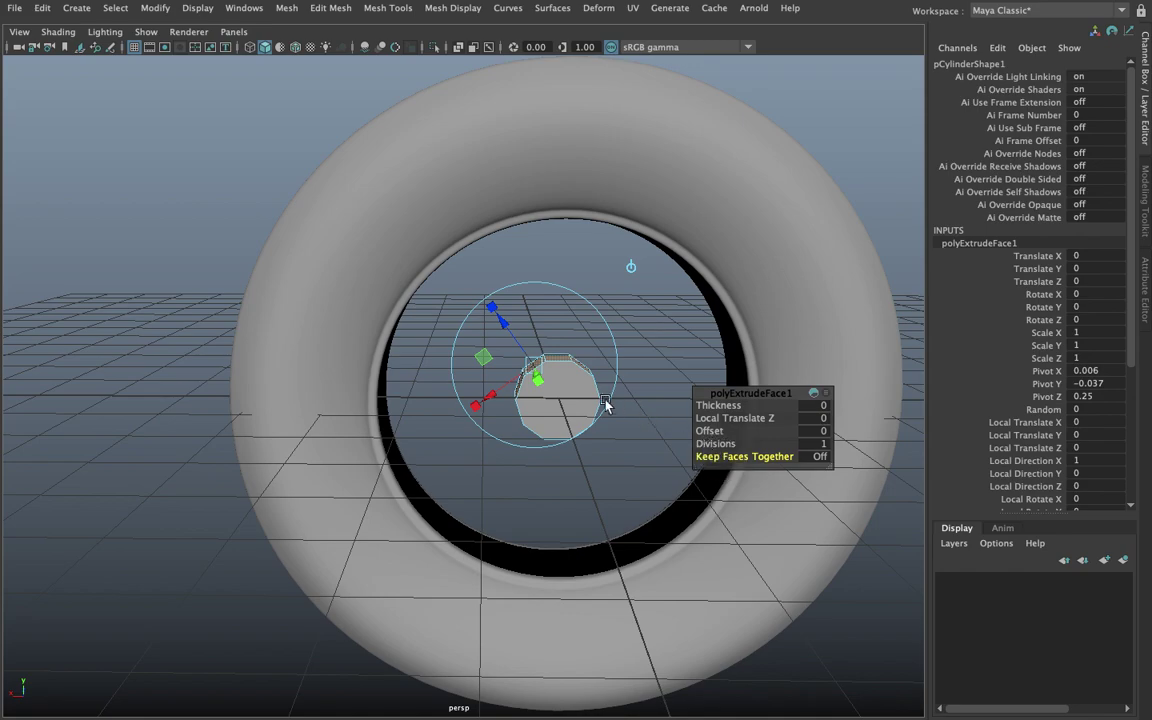
{"action": "mouse_move", "coordinate": [604, 402]}
{"action": "left_mouse_down", "text": "alt"}
{"action": "mouse_move", "coordinate": [510, 343]}
{"action": "mouse_move", "coordinate": [445, 255]}
{"action": "mouse_move", "coordinate": [478, 286]}
{"action": "mouse_move", "coordinate": [471, 293]}
{"action": "left_mouse_up", "text": "alt"}
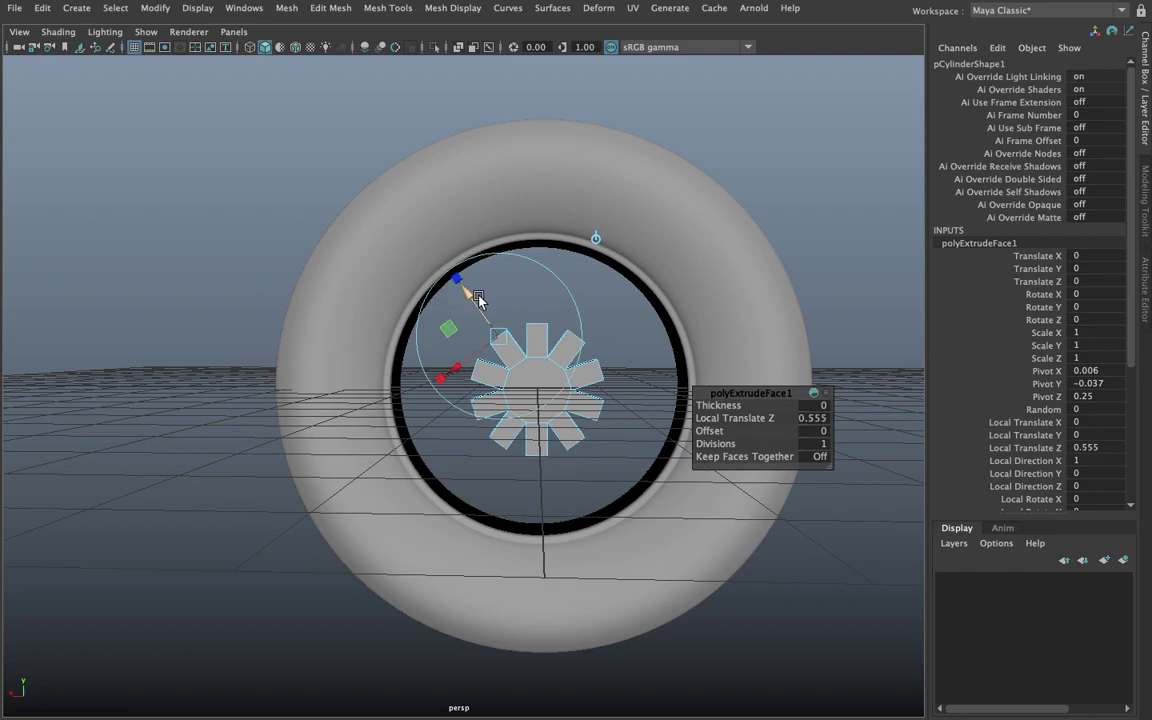
{"action": "left_click_drag", "start_coordinate": [480, 304], "coordinate": [433, 243]}
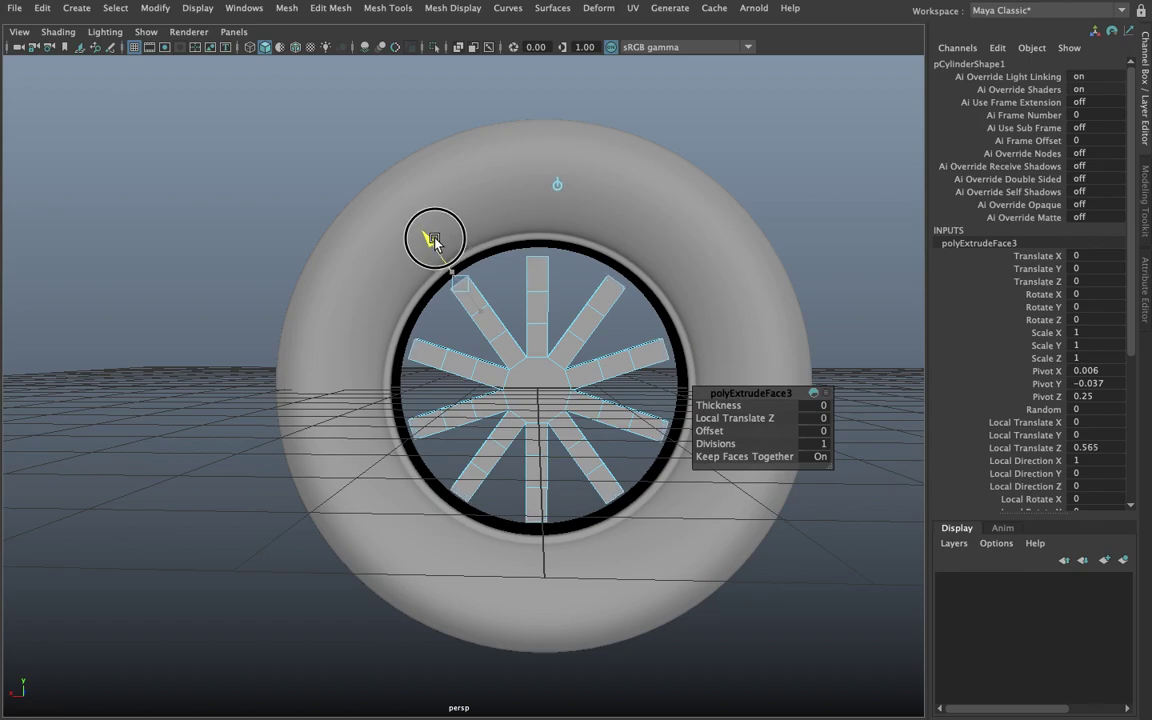
{"action": "left_click_drag", "start_coordinate": [433, 243], "coordinate": [419, 237]}
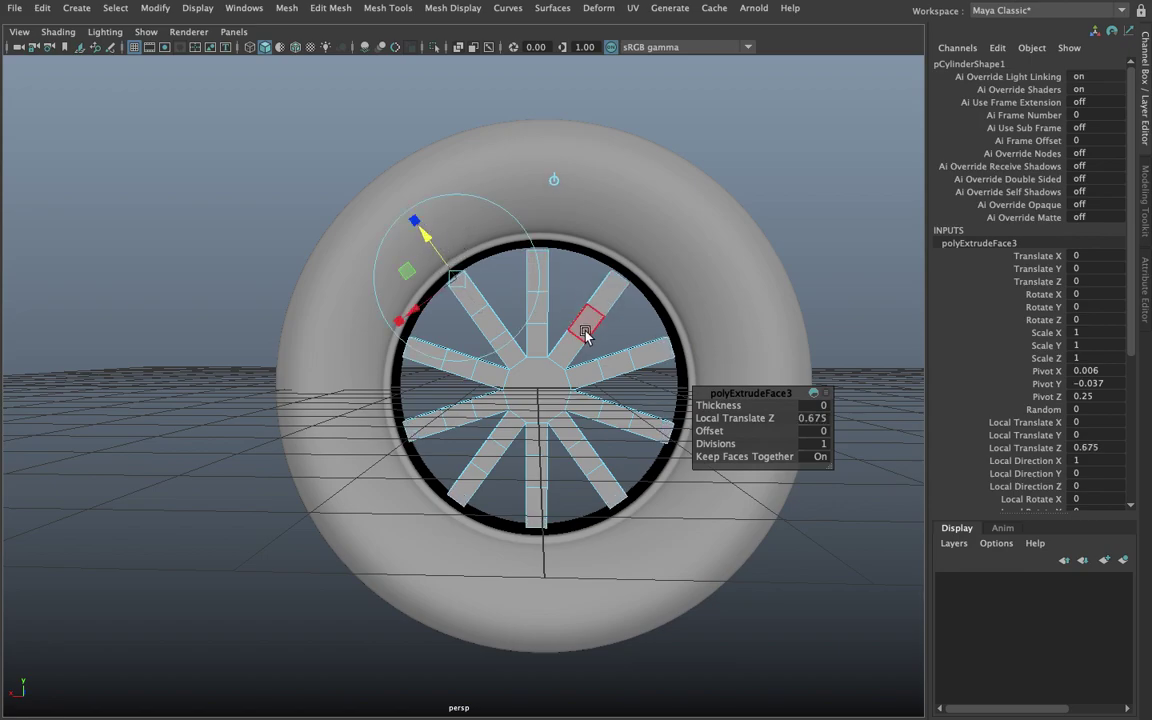
{"action": "left_click_drag", "start_coordinate": [586, 336], "coordinate": [500, 338], "text": "alt"}
{"action": "left_click_drag", "start_coordinate": [403, 280], "coordinate": [408, 281]}
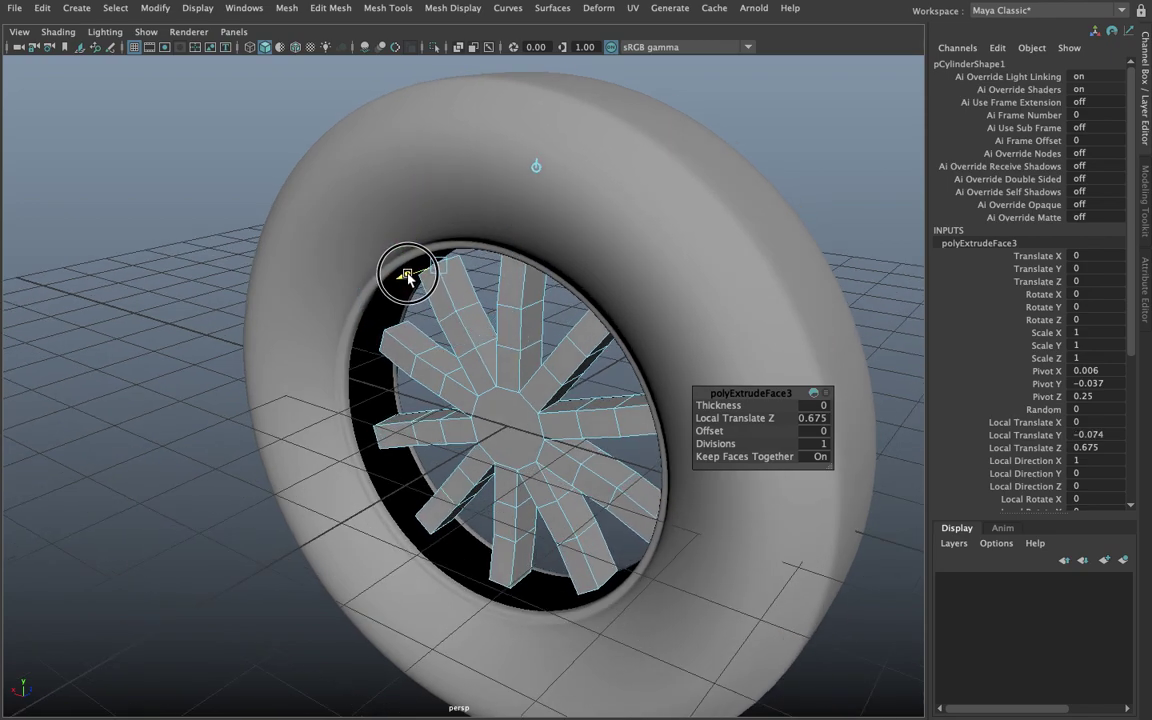
Step: Undo the sideways spoke shift and enter vertex mode in the front wireframe view
{"action": "key", "text": "ctrl+z"}
{"action": "key", "text": "w"}
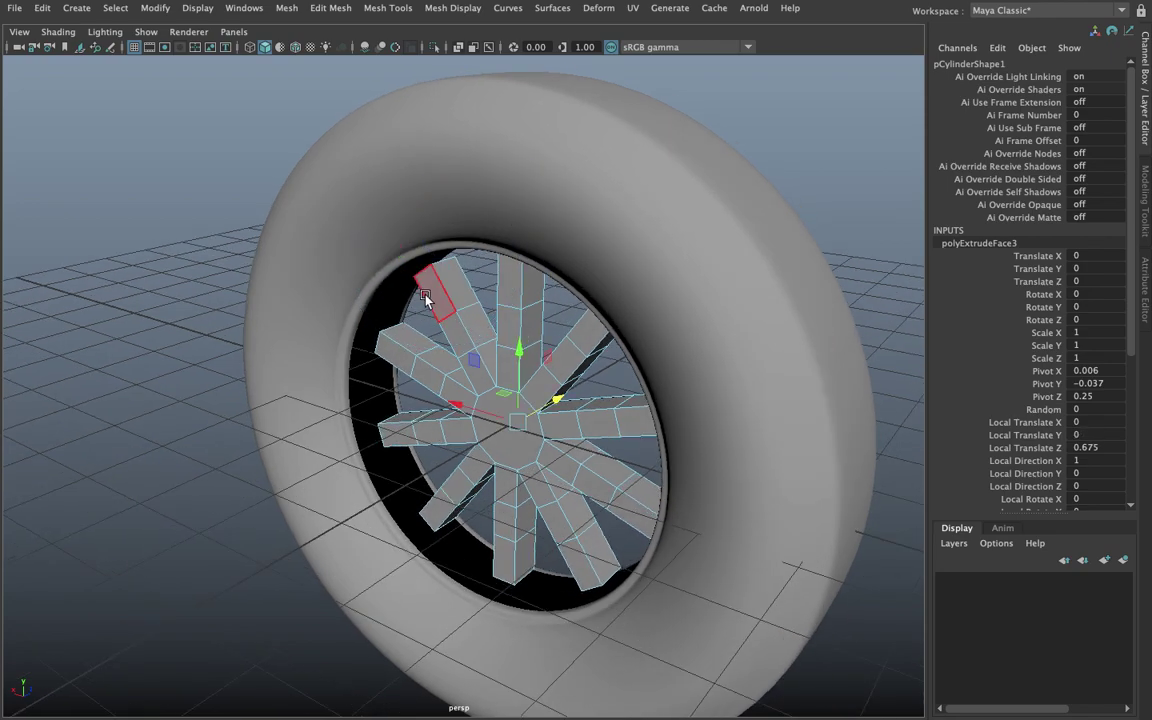
{"action": "mouse_move", "coordinate": [554, 403]}
{"action": "left_mouse_down"}
{"action": "mouse_move", "coordinate": [563, 393]}
{"action": "mouse_move", "coordinate": [503, 317]}
{"action": "left_mouse_up"}
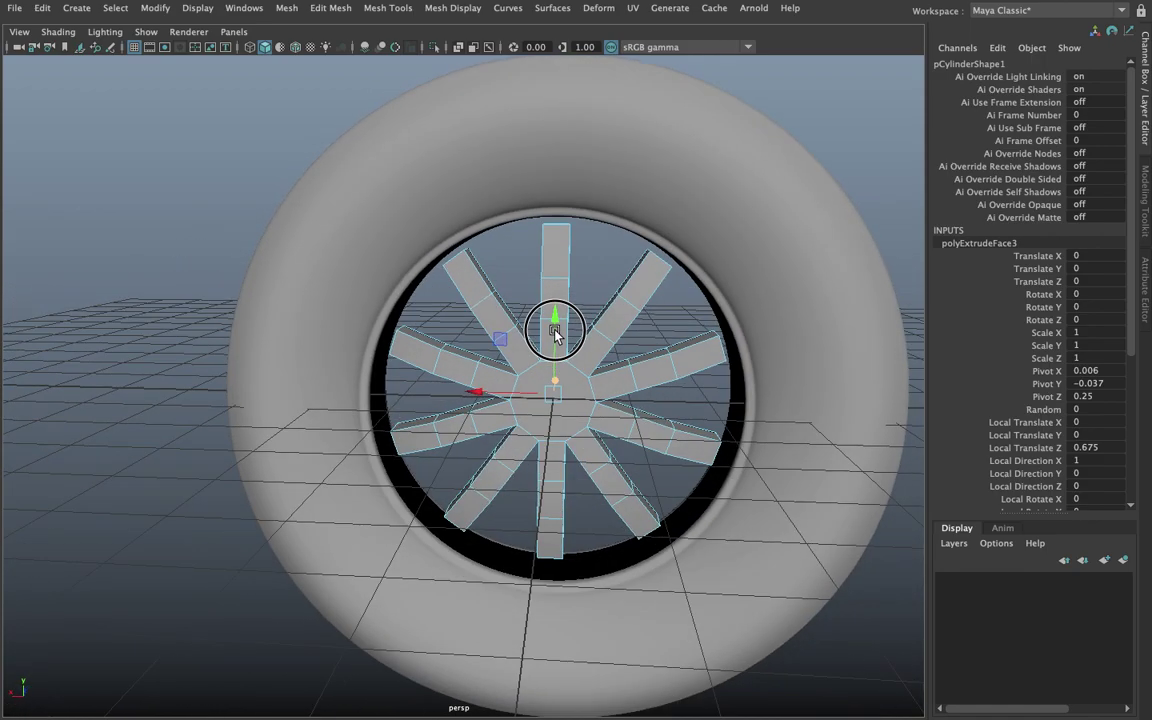
{"action": "right_click_drag", "start_coordinate": [503, 317], "coordinate": [404, 247]}
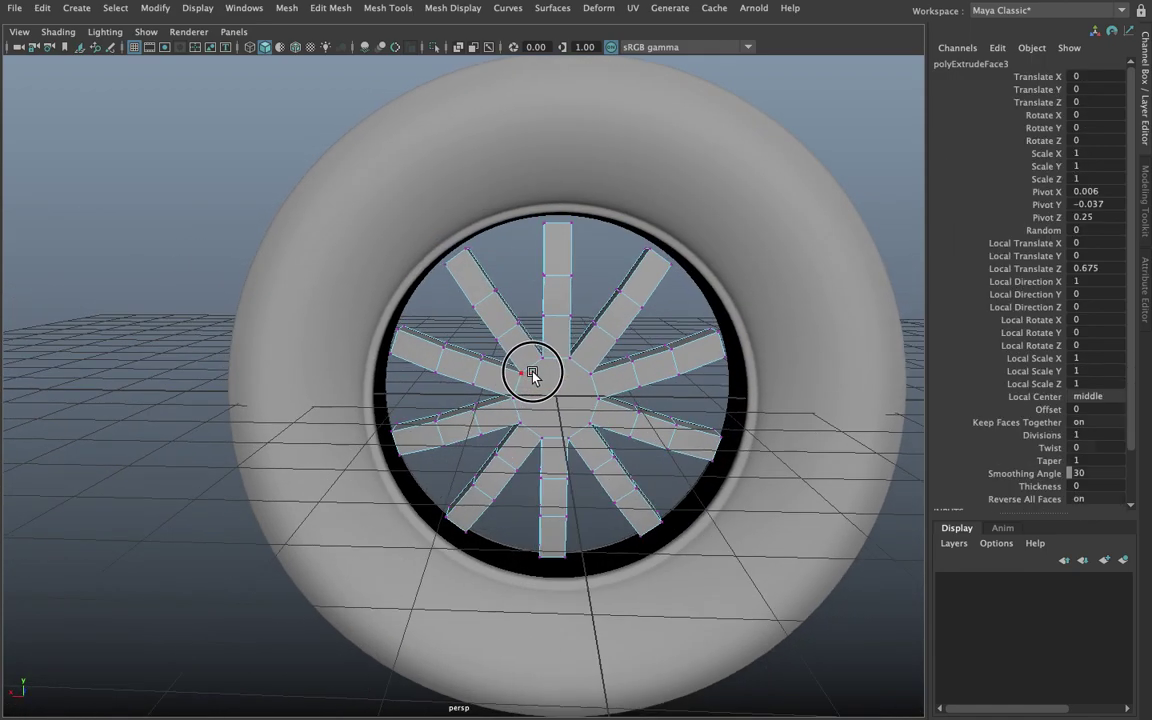
{"action": "mouse_move", "coordinate": [532, 375]}
{"action": "left_mouse_down", "text": "alt"}
{"action": "mouse_move", "coordinate": [750, 370]}
{"action": "mouse_move", "coordinate": [314, 386]}
{"action": "mouse_move", "coordinate": [450, 343]}
{"action": "left_mouse_up", "text": "alt"}
{"action": "key", "text": "space"}
{"action": "key", "text": "space"}
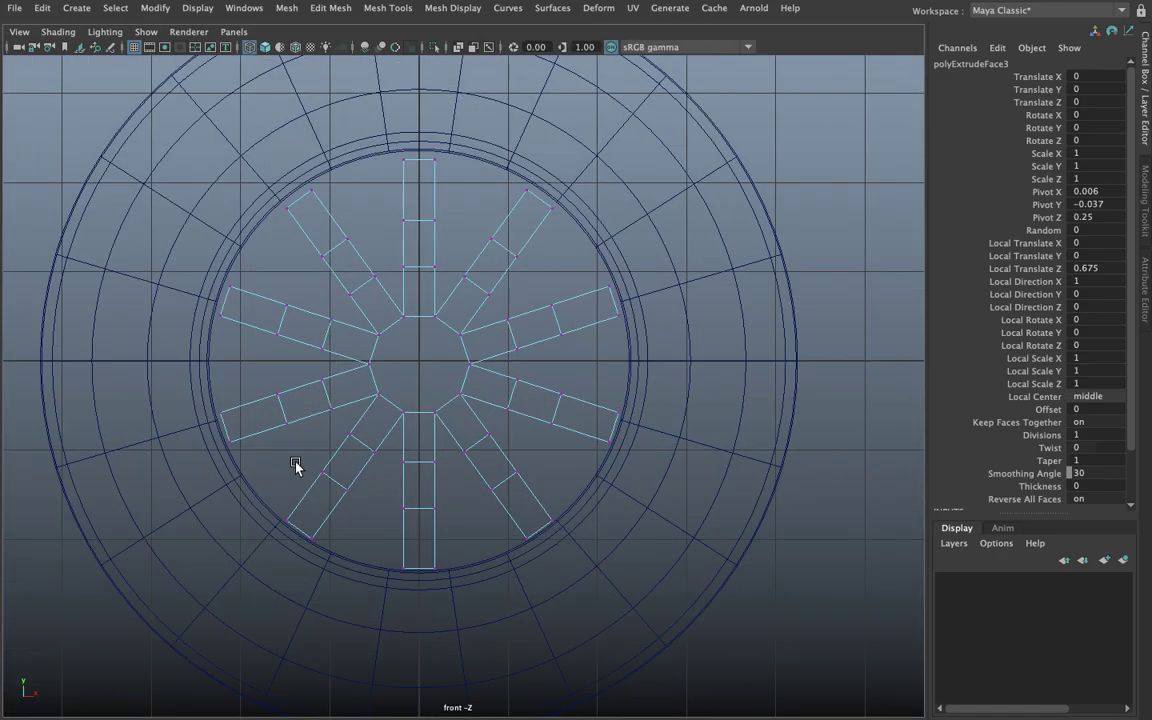
Step: Marquee-select the middle vertices of all ten spokes around the hub
{"action": "left_click_drag", "start_coordinate": [387, 345], "coordinate": [387, 344]}
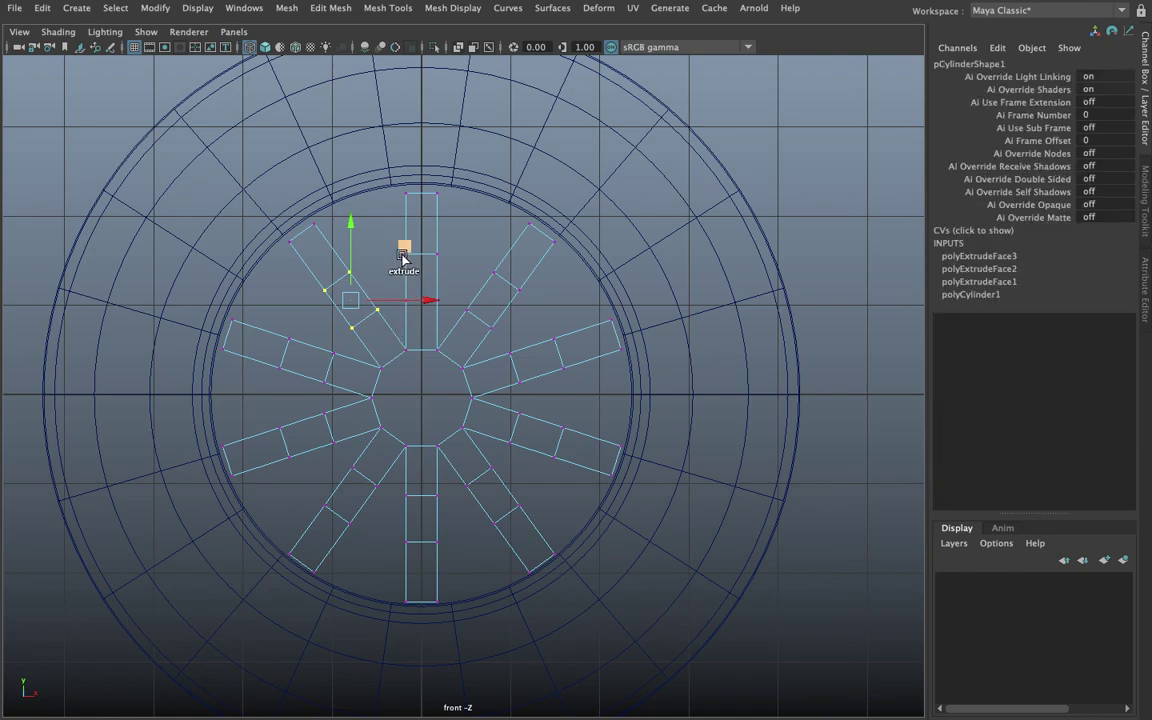
{"action": "left_click", "coordinate": [402, 245]}
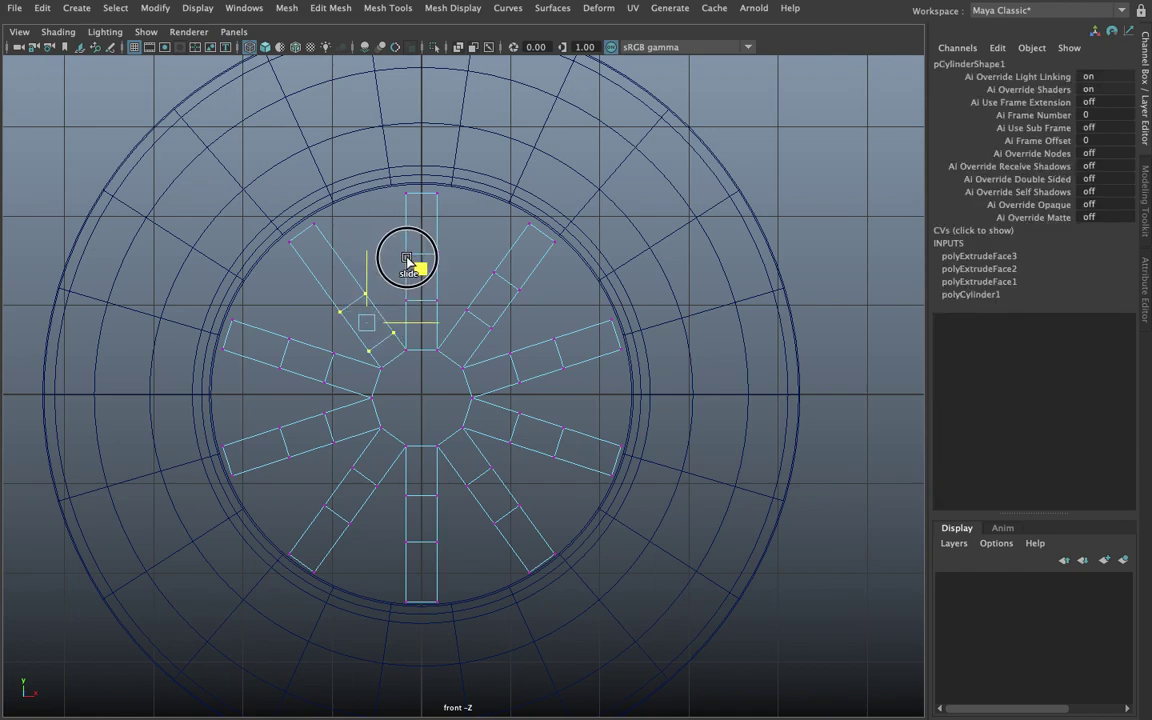
{"action": "left_click_drag", "start_coordinate": [463, 249], "coordinate": [399, 320], "text": "shift"}
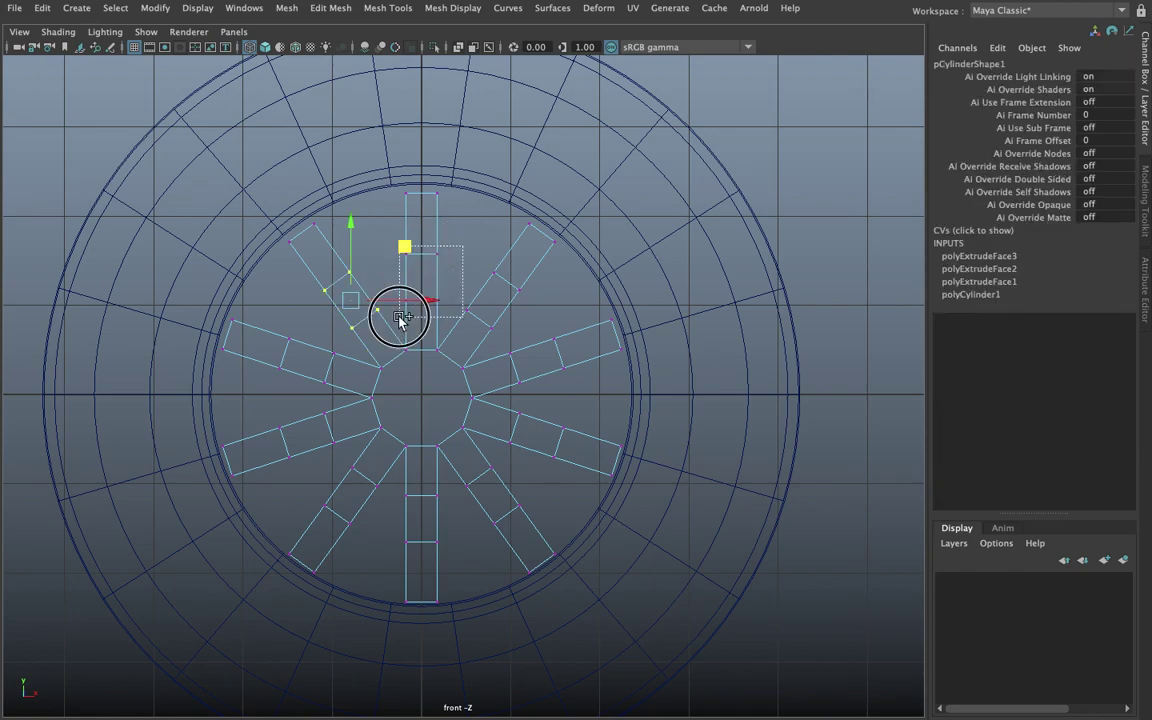
{"action": "left_click_drag", "start_coordinate": [491, 251], "coordinate": [528, 313], "text": "shift"}
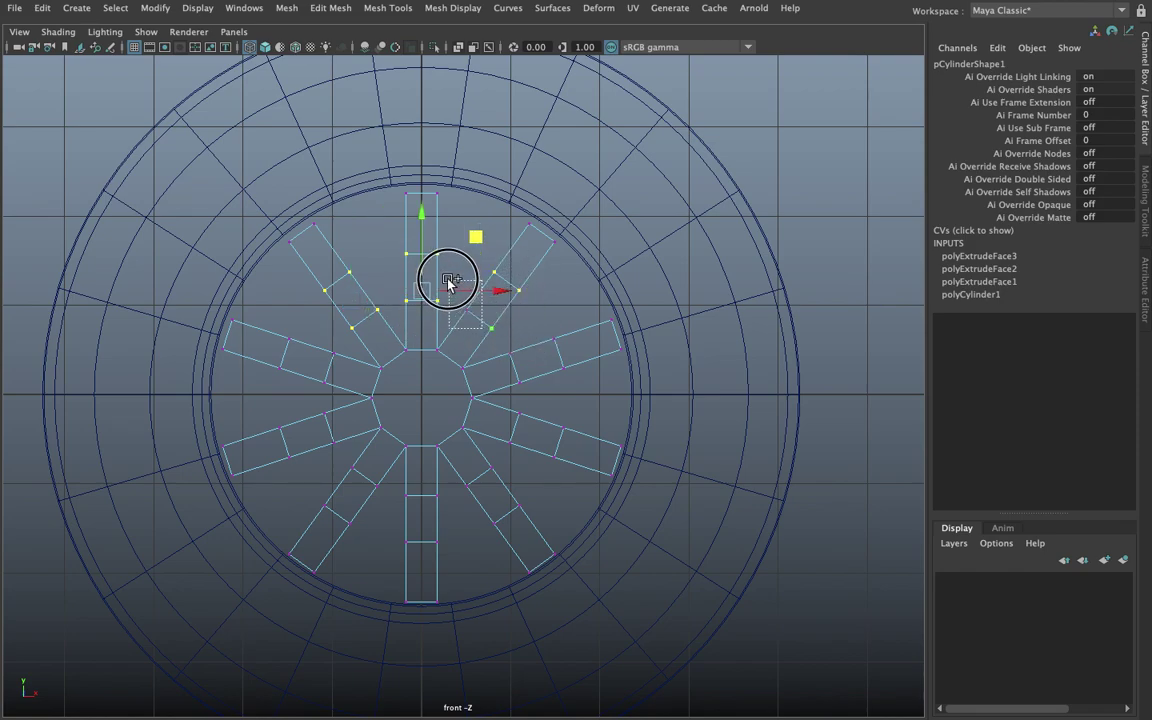
{"action": "left_click_drag", "start_coordinate": [507, 334], "coordinate": [581, 391], "text": "shift"}
{"action": "left_click_drag", "start_coordinate": [586, 463], "coordinate": [500, 405], "text": "shift"}
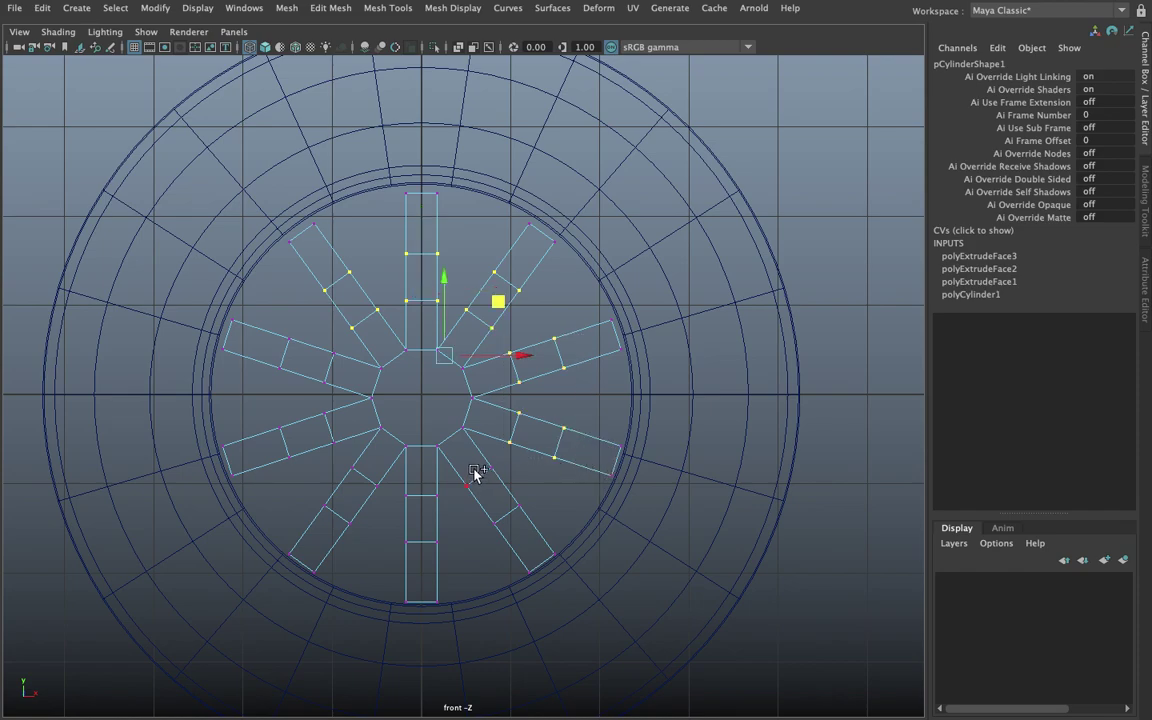
{"action": "left_click_drag", "start_coordinate": [513, 516], "coordinate": [526, 530], "text": "shift"}
{"action": "left_click_drag", "start_coordinate": [381, 478], "coordinate": [452, 562], "text": "shift"}
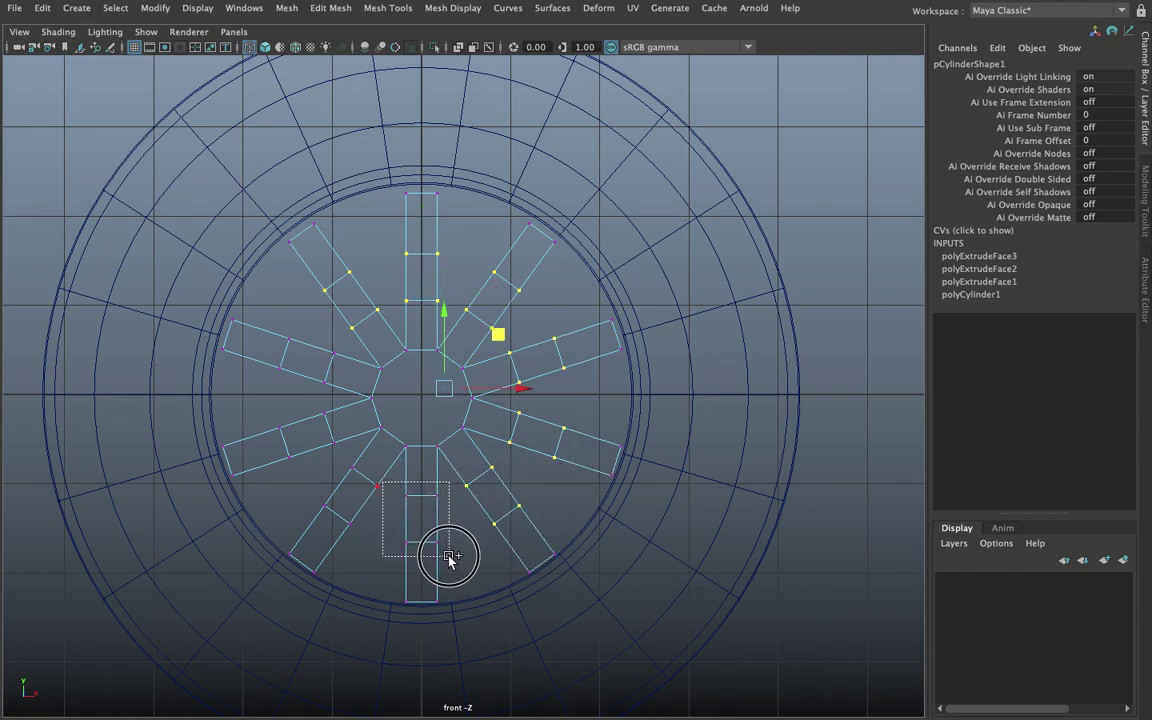
{"action": "left_click_drag", "start_coordinate": [306, 458], "coordinate": [374, 534], "text": "shift"}
{"action": "left_click_drag", "start_coordinate": [237, 362], "coordinate": [322, 442], "text": "shift"}
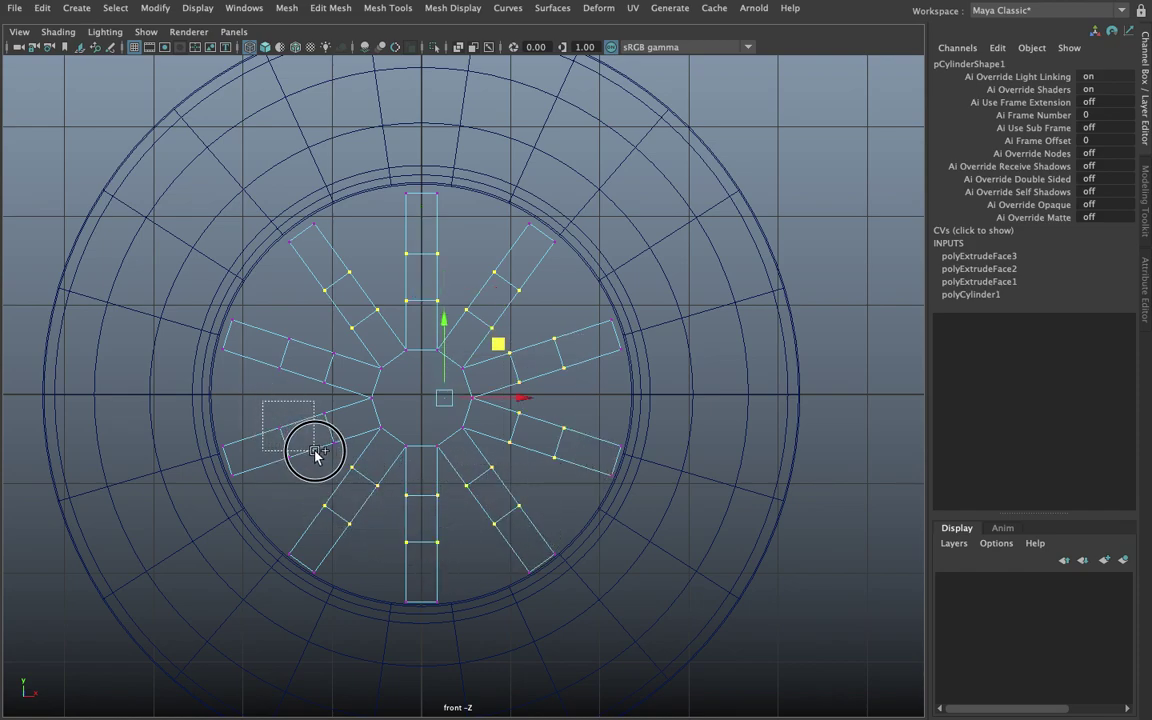
{"action": "left_click_drag", "start_coordinate": [274, 325], "coordinate": [318, 368], "text": "shift"}
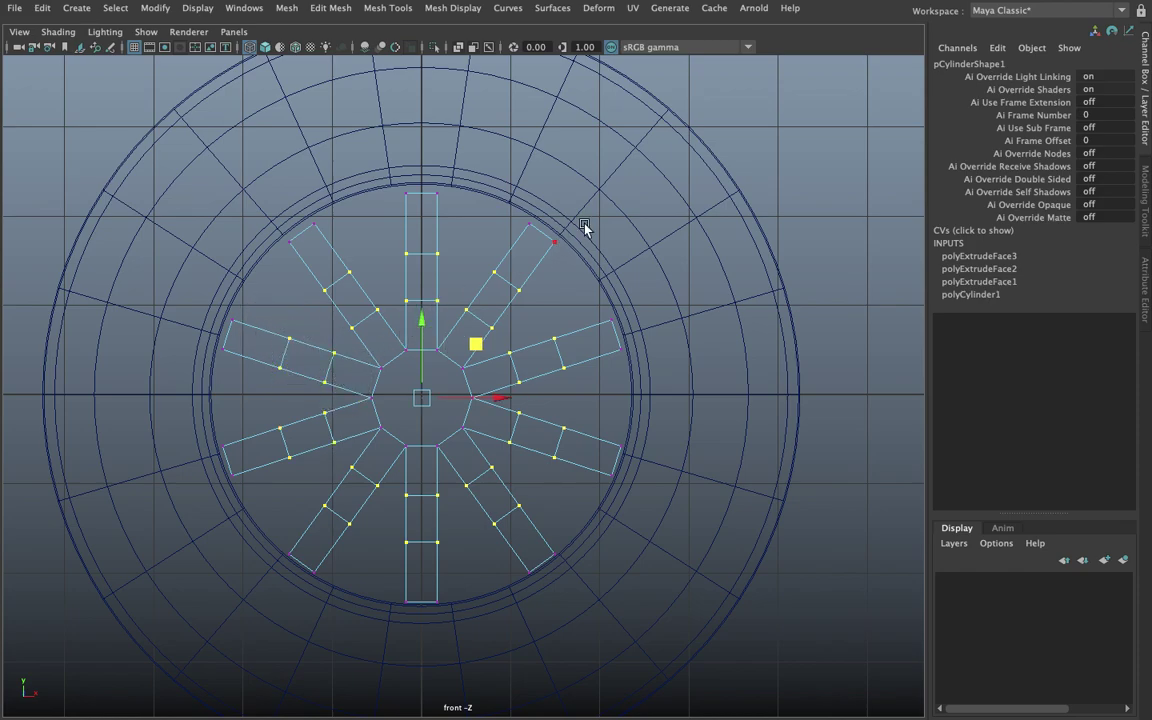
{"action": "key", "text": "Tab"}
{"action": "left_click", "coordinate": [627, 222], "text": "alt"}
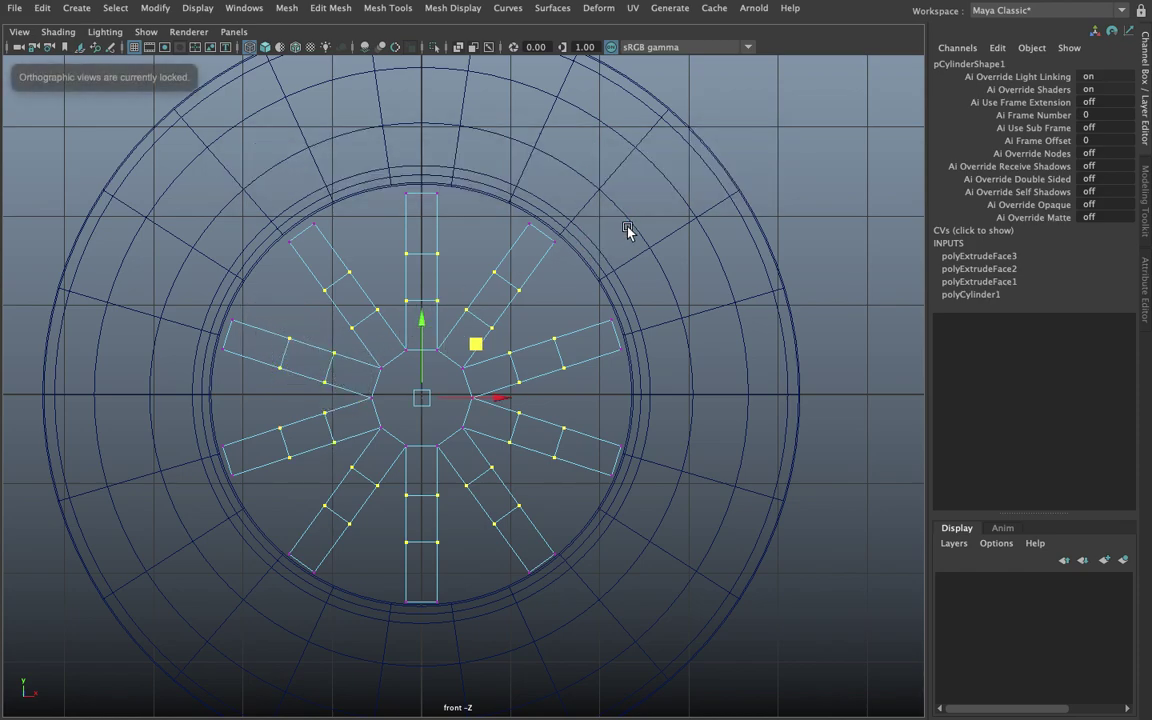
Step: Select the hub's centre face in perspective view and extrude it
{"action": "key", "text": "space"}
{"action": "key", "text": "space"}
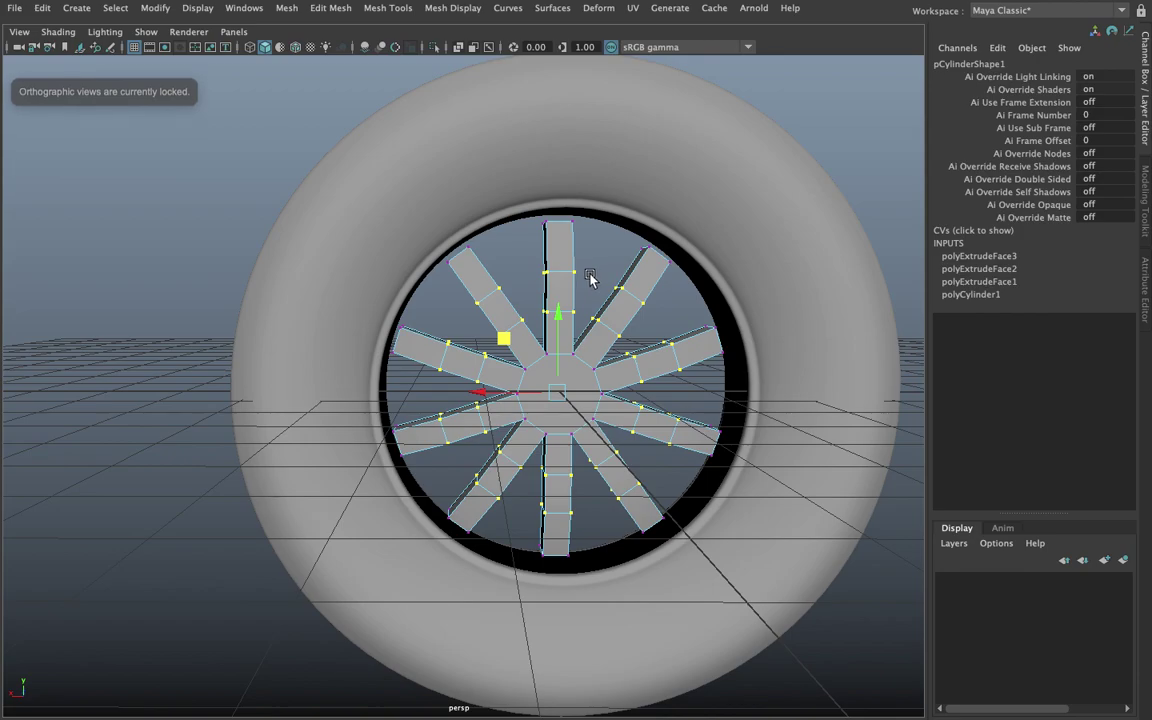
{"action": "left_click_drag", "start_coordinate": [591, 278], "coordinate": [537, 324], "text": "alt"}
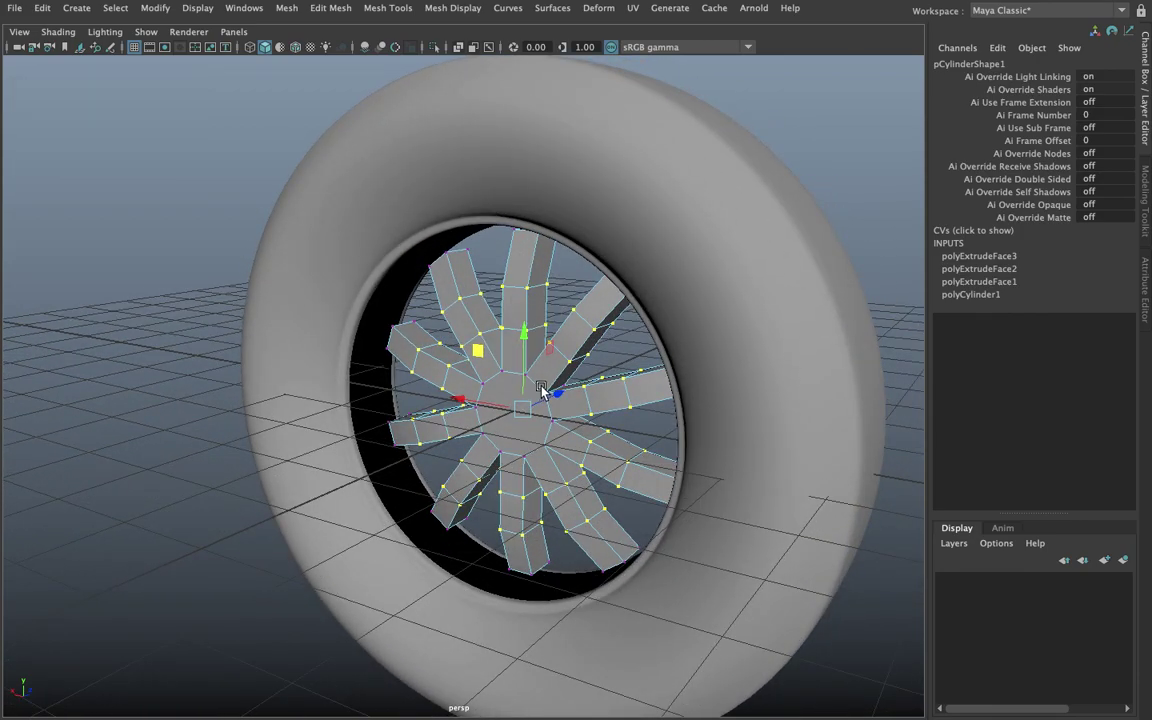
{"action": "mouse_move", "coordinate": [520, 411]}
{"action": "left_mouse_down", "text": "alt"}
{"action": "mouse_move", "coordinate": [533, 428]}
{"action": "mouse_move", "coordinate": [547, 405]}
{"action": "mouse_move", "coordinate": [506, 391]}
{"action": "mouse_move", "coordinate": [632, 360]}
{"action": "mouse_move", "coordinate": [663, 368]}
{"action": "mouse_move", "coordinate": [602, 370]}
{"action": "left_mouse_up", "text": "alt"}
{"action": "scroll", "coordinate": [590, 360], "scroll_direction": "up", "scroll_amount": 3}
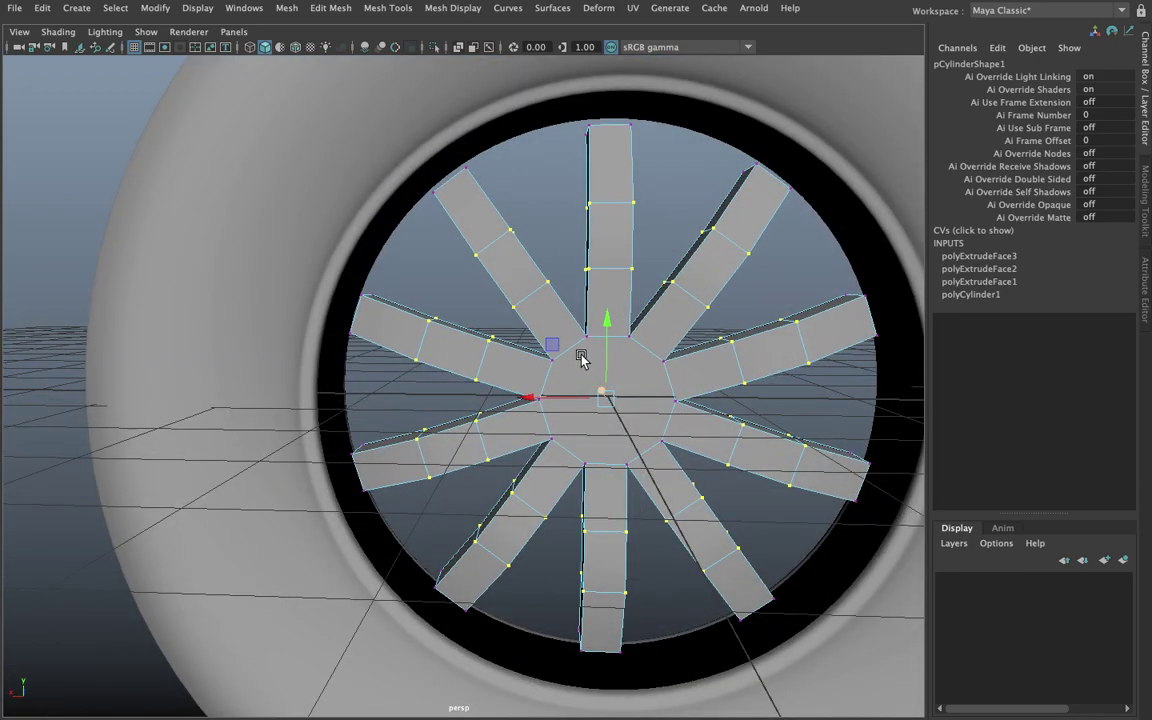
{"action": "scroll", "coordinate": [527, 380], "scroll_direction": "up", "scroll_amount": 2}
{"action": "right_click_drag", "start_coordinate": [520, 246], "coordinate": [538, 290]}
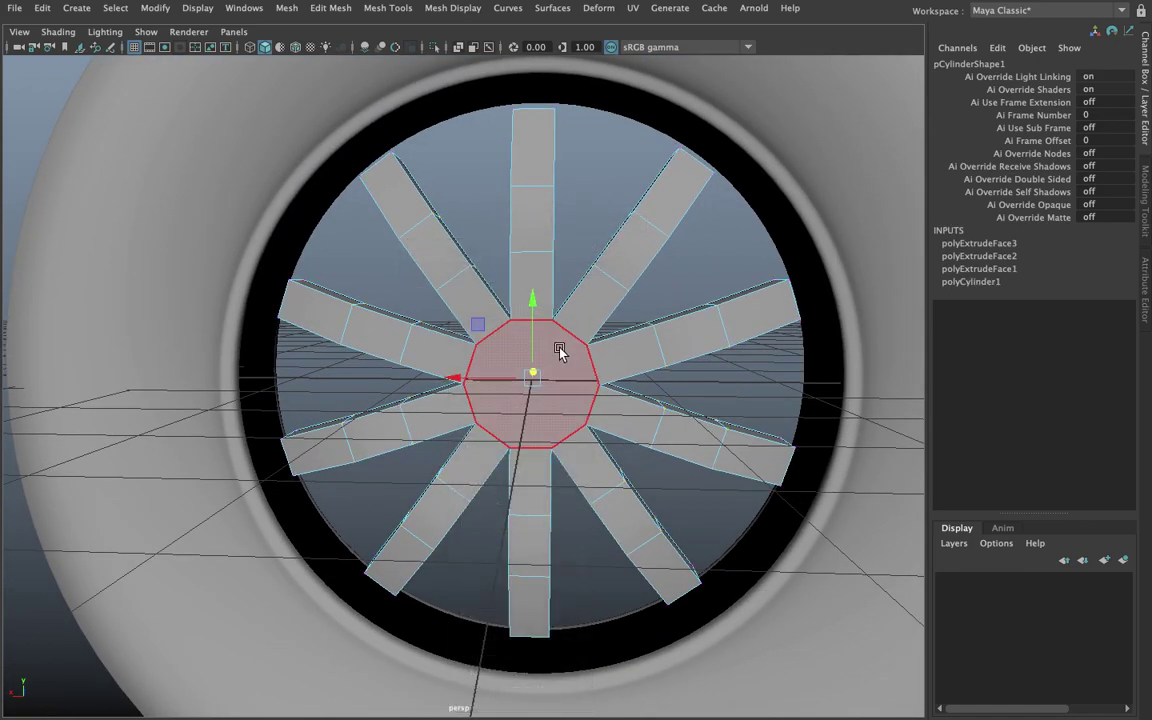
{"action": "left_click", "coordinate": [545, 355]}
{"action": "right_click_drag", "start_coordinate": [561, 343], "coordinate": [564, 382], "text": "shift"}
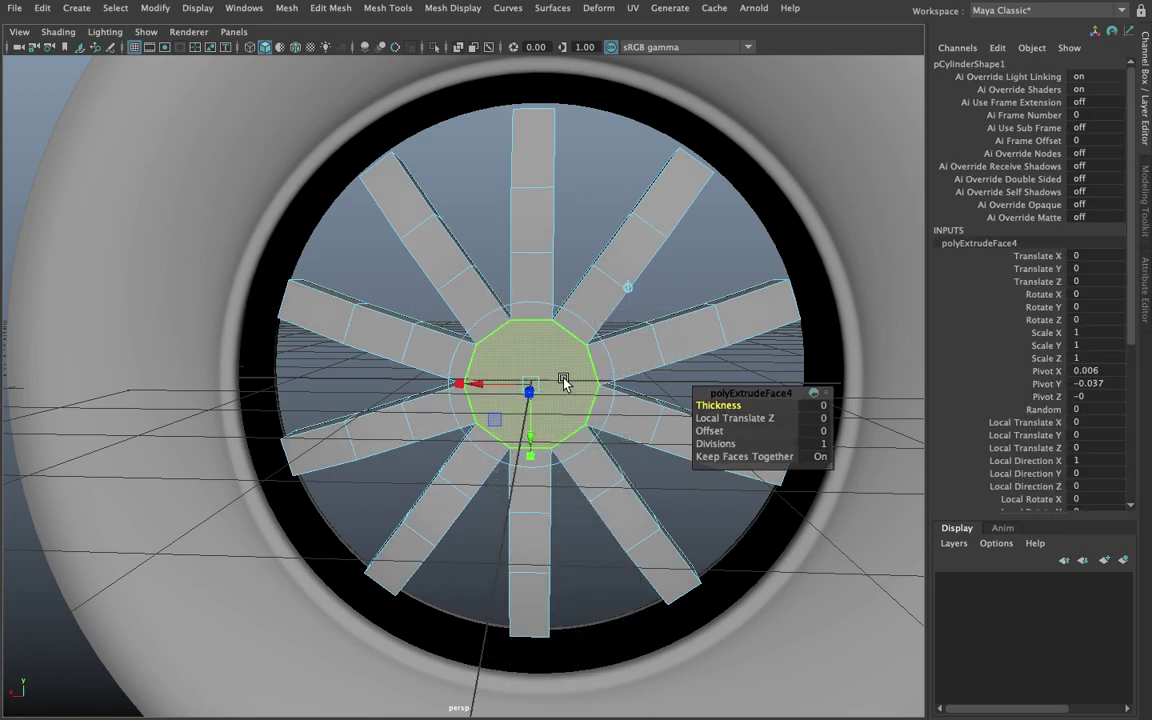
{"action": "mouse_move", "coordinate": [578, 383]}
{"action": "left_mouse_down", "text": "alt"}
{"action": "mouse_move", "coordinate": [512, 400]}
{"action": "mouse_move", "coordinate": [536, 395]}
{"action": "left_mouse_up", "text": "alt"}
Step: Extrude the centre face four more times, scaling each inset, then return to object mode
{"action": "key", "text": "ctrl+e"}
{"action": "key", "text": "ctrl+e"}
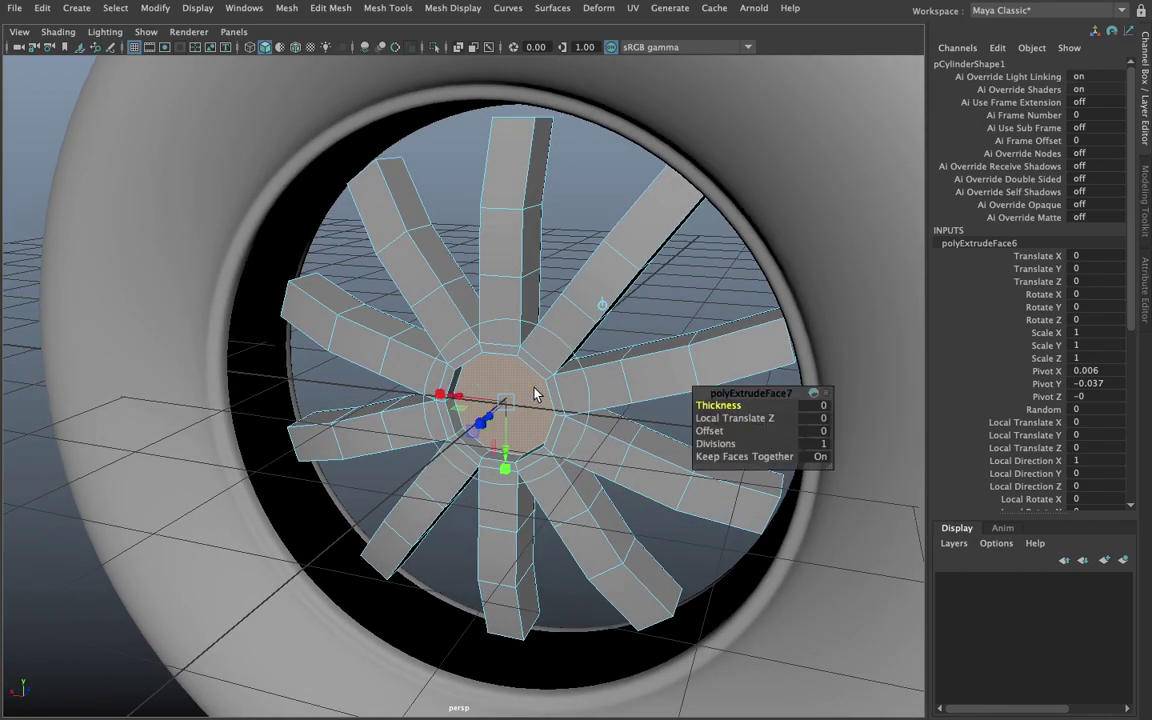
{"action": "left_click", "coordinate": [500, 418]}
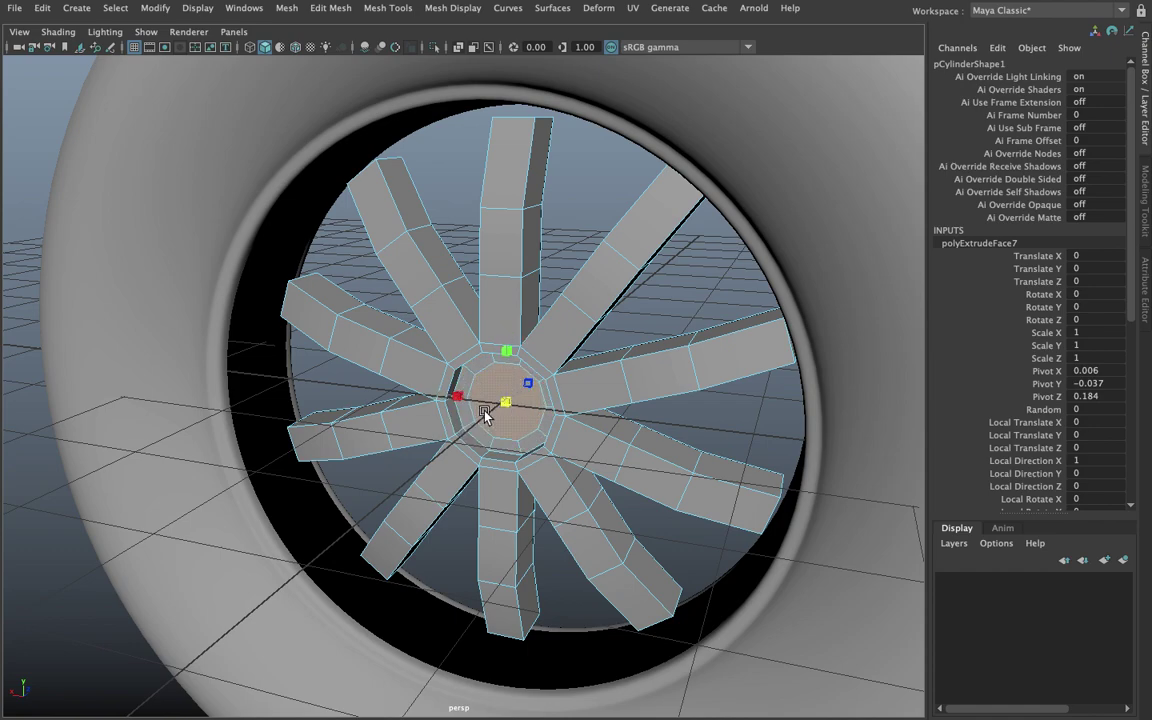
{"action": "key", "text": "ctrl+e"}
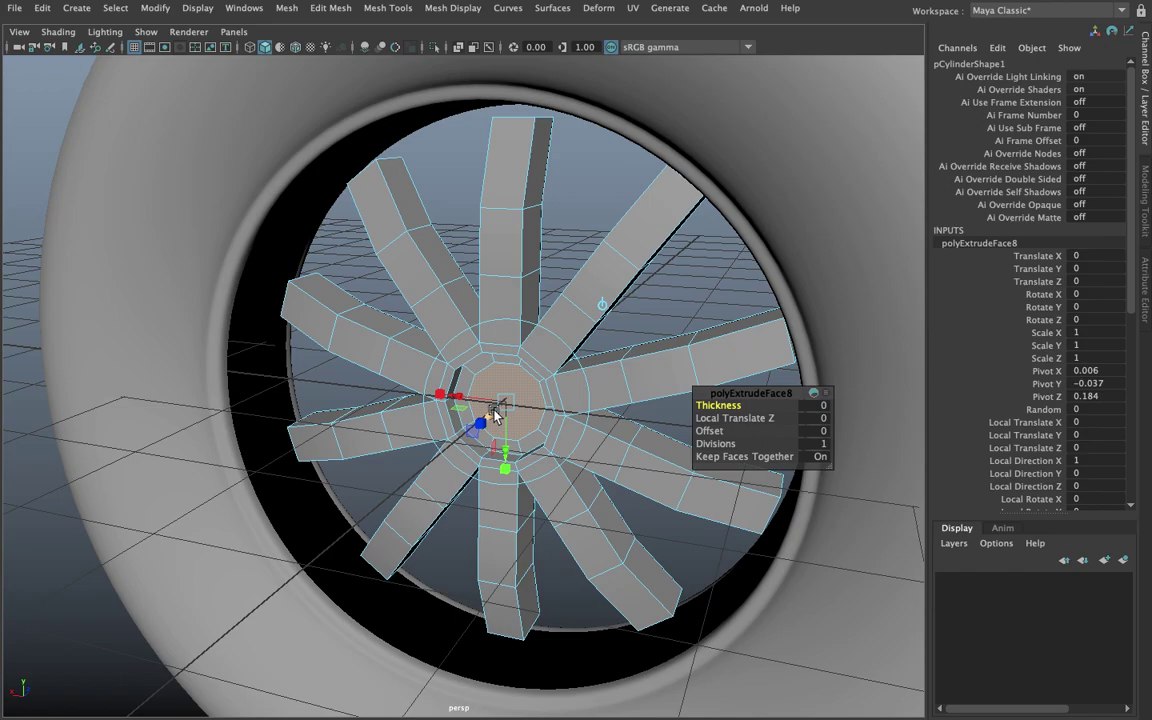
{"action": "left_click", "coordinate": [500, 410]}
{"action": "left_click", "coordinate": [532, 383]}
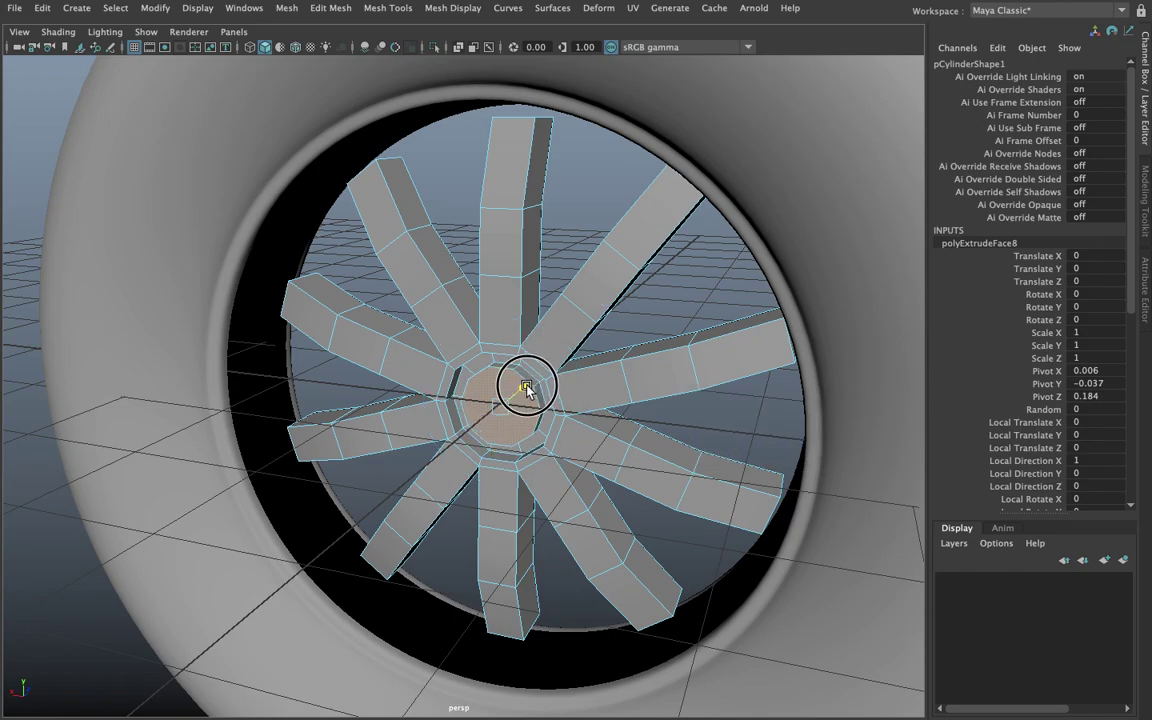
{"action": "key", "text": "ctrl+e"}
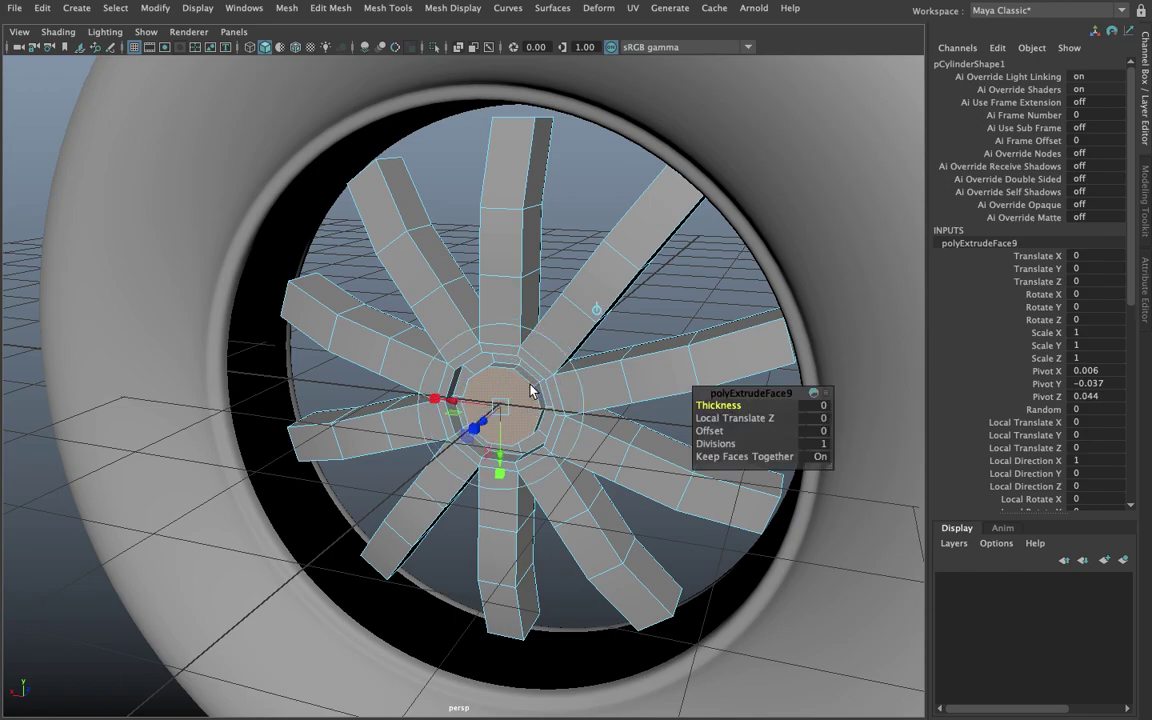
{"action": "left_click", "coordinate": [497, 407]}
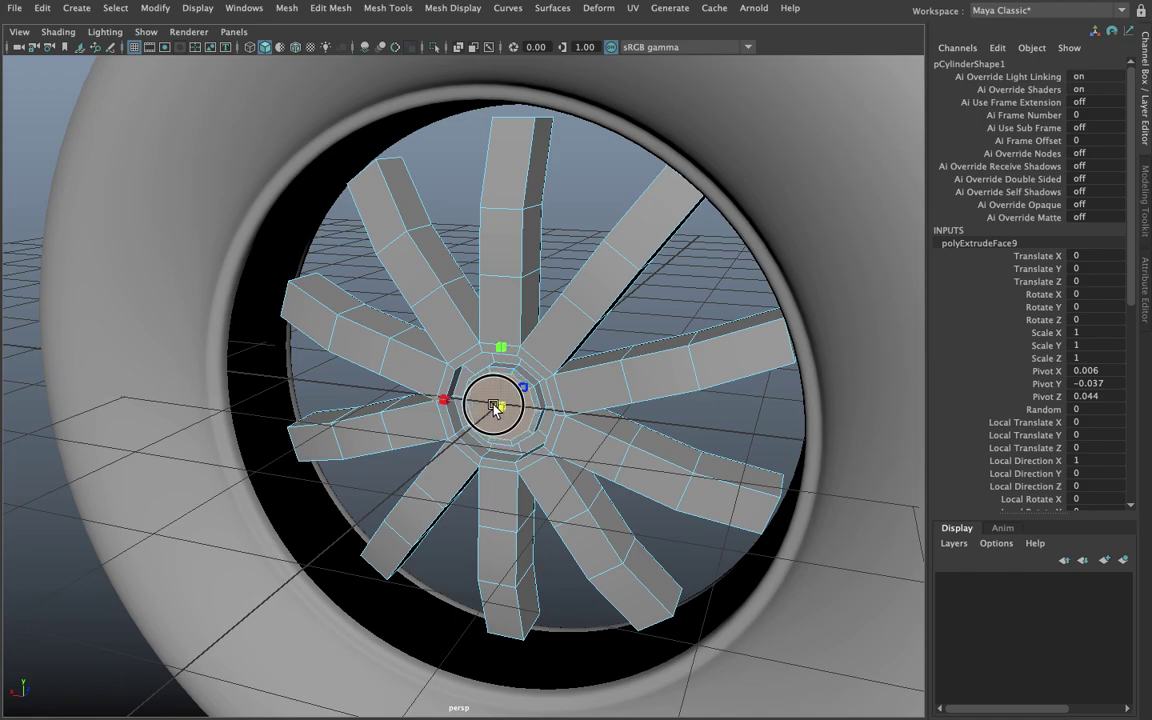
{"action": "key", "text": "ctrl+e"}
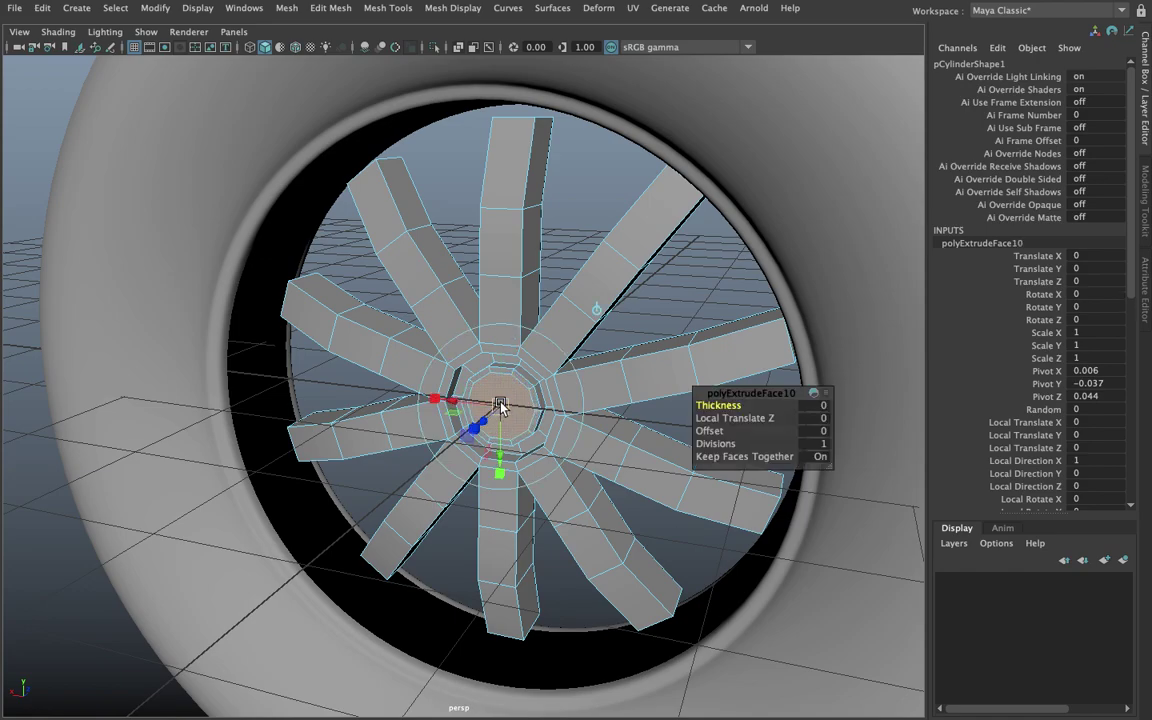
{"action": "left_click", "coordinate": [500, 405]}
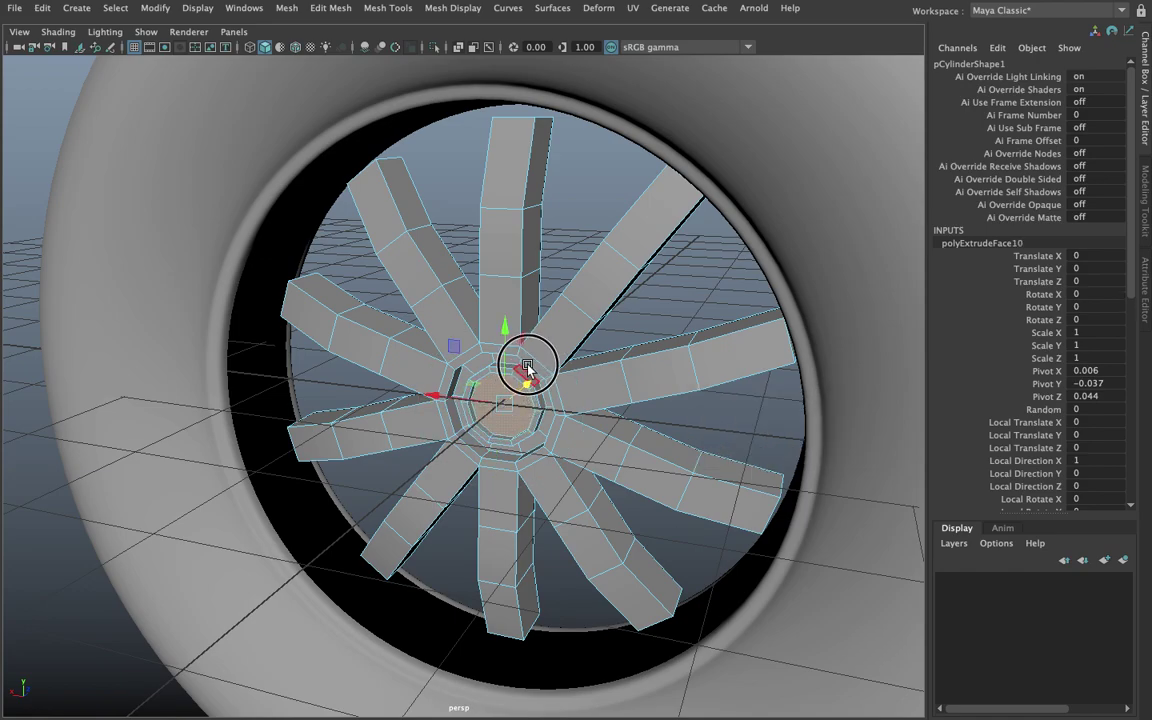
{"action": "left_click_drag", "start_coordinate": [527, 368], "coordinate": [537, 252], "text": "alt"}
{"action": "right_click", "coordinate": [535, 244]}
{"action": "left_click", "coordinate": [565, 228]}
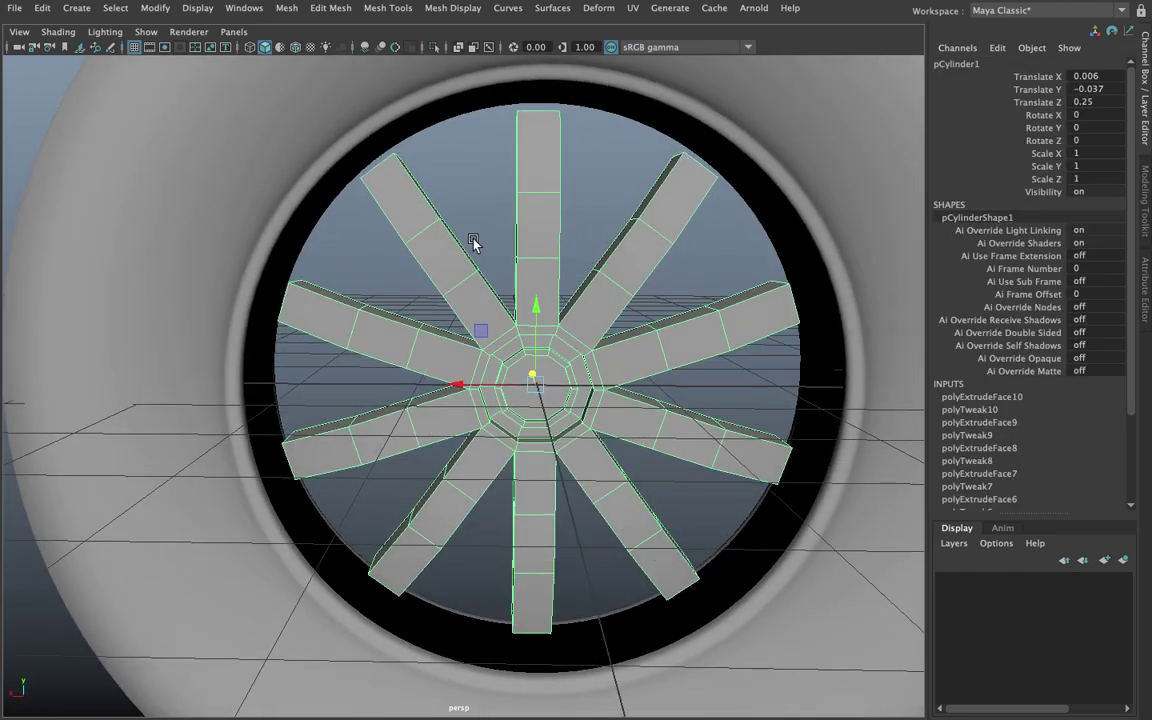
Step: Move pCylinder1 to Translate Z -0.57, scale Z to 0.645, and smooth-preview it
{"action": "scroll", "coordinate": [521, 228], "scroll_direction": "down", "scroll_amount": 3}
{"action": "mouse_move", "coordinate": [519, 231]}
{"action": "left_mouse_down", "text": "alt"}
{"action": "mouse_move", "coordinate": [465, 235]}
{"action": "mouse_move", "coordinate": [463, 399]}
{"action": "mouse_move", "coordinate": [391, 418]}
{"action": "mouse_move", "coordinate": [404, 404]}
{"action": "mouse_move", "coordinate": [545, 391]}
{"action": "mouse_move", "coordinate": [622, 393]}
{"action": "mouse_move", "coordinate": [627, 420]}
{"action": "left_mouse_up", "text": "alt"}
{"action": "scroll", "coordinate": [465, 235], "scroll_direction": "up", "scroll_amount": 3}
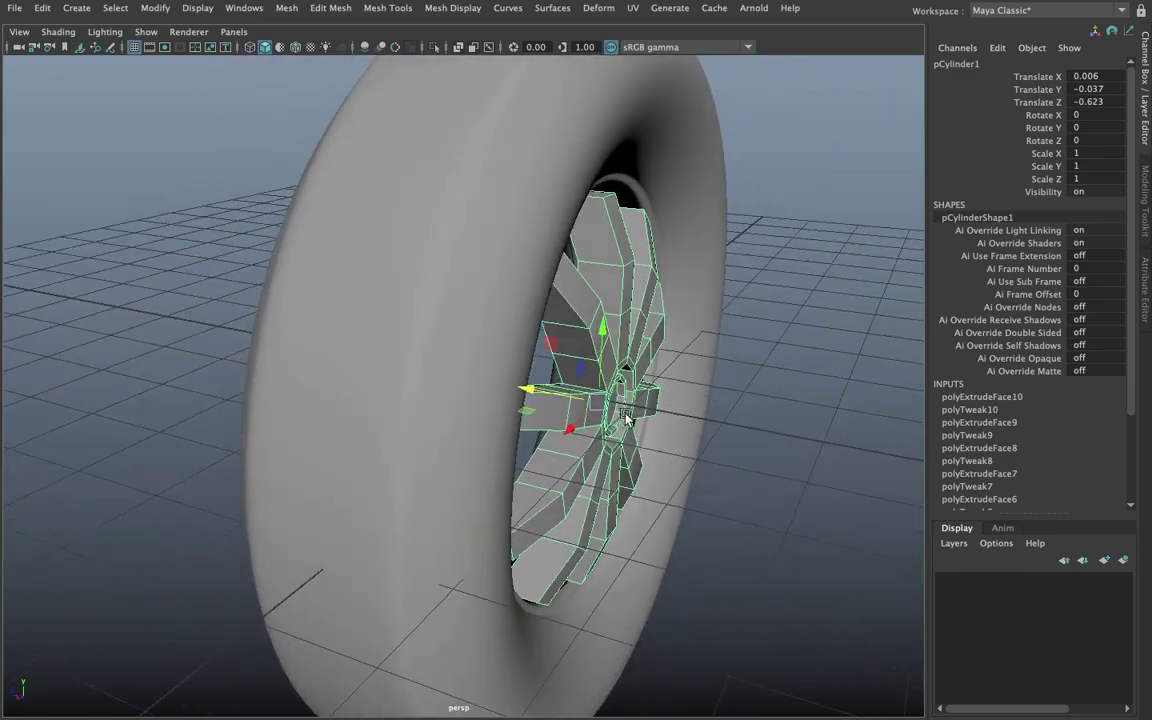
{"action": "mouse_move", "coordinate": [529, 390]}
{"action": "left_mouse_down"}
{"action": "mouse_move", "coordinate": [419, 360]}
{"action": "mouse_move", "coordinate": [335, 375]}
{"action": "left_mouse_up"}
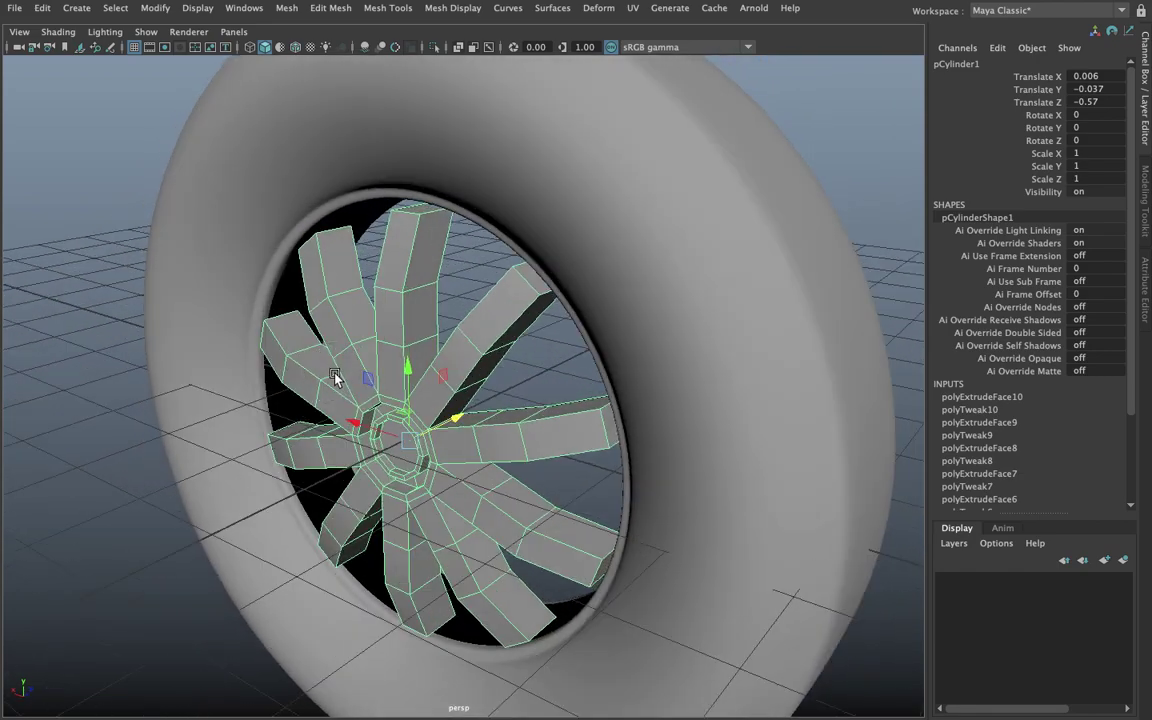
{"action": "mouse_move", "coordinate": [458, 430]}
{"action": "left_mouse_down"}
{"action": "mouse_move", "coordinate": [450, 417]}
{"action": "mouse_move", "coordinate": [433, 424]}
{"action": "mouse_move", "coordinate": [527, 368]}
{"action": "mouse_move", "coordinate": [548, 296]}
{"action": "left_mouse_up"}
{"action": "right_click_drag", "start_coordinate": [609, 238], "coordinate": [605, 272]}
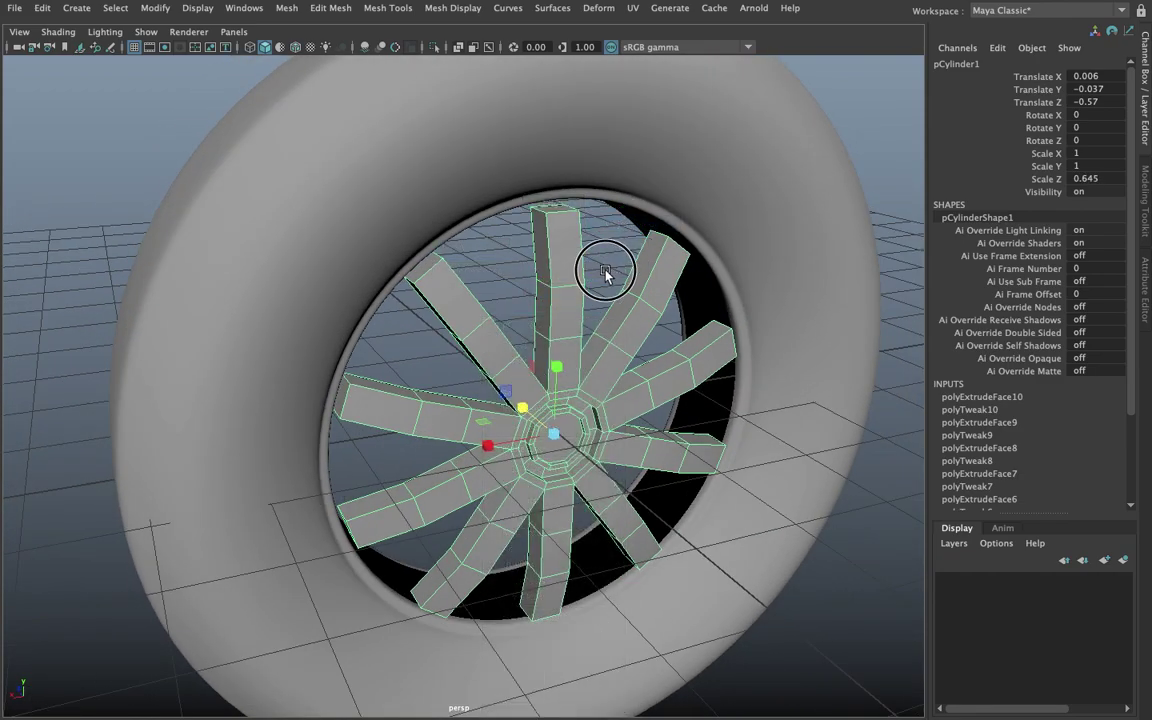
{"action": "mouse_move", "coordinate": [605, 273]}
{"action": "left_mouse_down", "text": "alt"}
{"action": "mouse_move", "coordinate": [558, 265]}
{"action": "mouse_move", "coordinate": [566, 244]}
{"action": "mouse_move", "coordinate": [556, 259]}
{"action": "left_mouse_up", "text": "alt"}
{"action": "key", "text": "3"}
{"action": "left_click", "coordinate": [576, 263]}
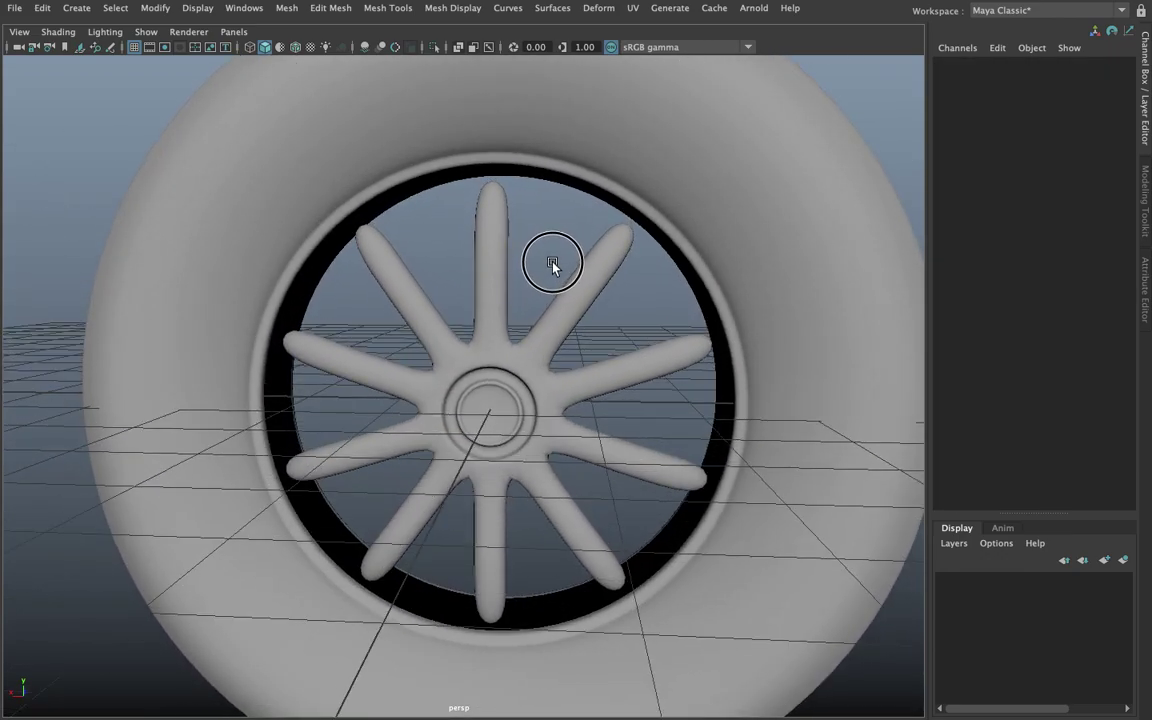
Step: Toggle the spoke wheel from cage to smooth preview, then zoom in on the hub
{"action": "left_click_drag", "start_coordinate": [551, 261], "coordinate": [563, 262], "text": "alt"}
{"action": "left_click", "coordinate": [563, 262]}
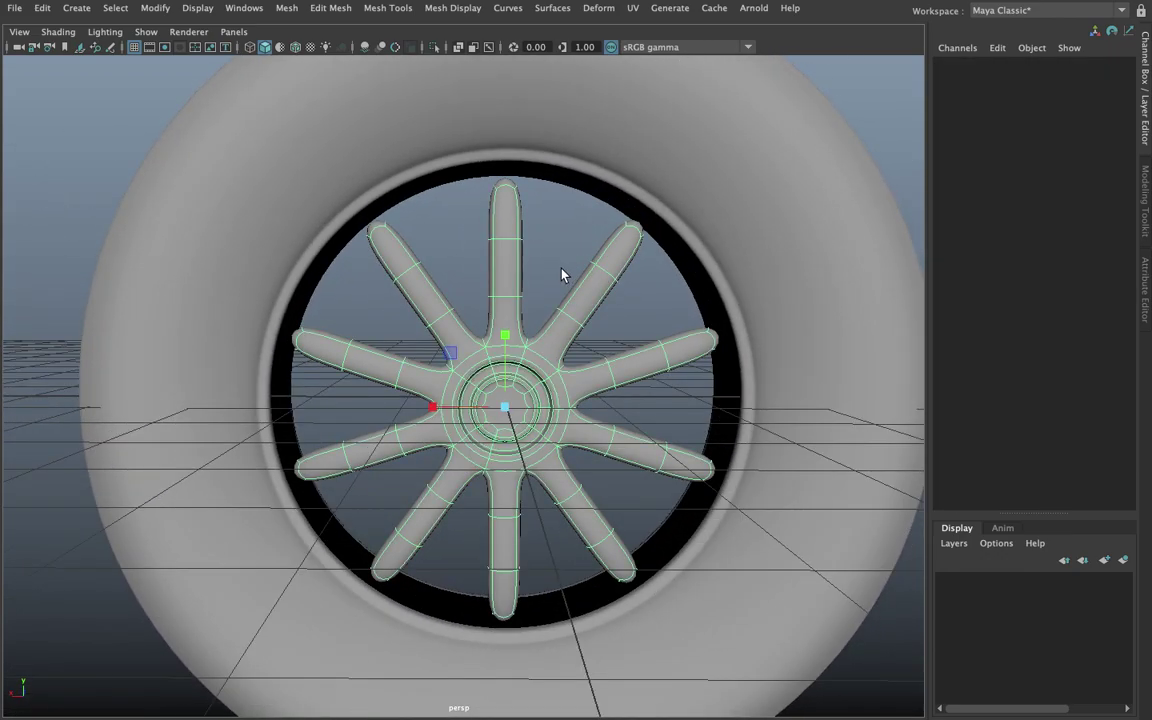
{"action": "key", "text": "1"}
{"action": "left_click_drag", "start_coordinate": [551, 258], "coordinate": [534, 262], "text": "alt"}
{"action": "key", "text": "3"}
{"action": "left_click", "coordinate": [535, 262]}
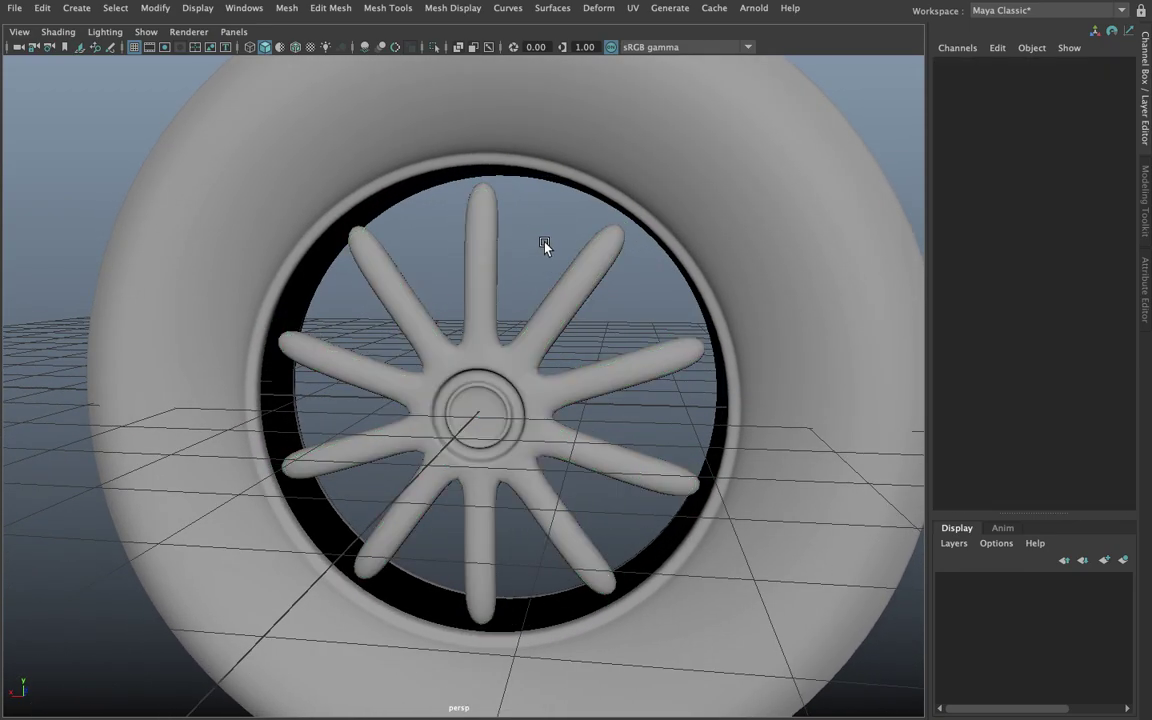
{"action": "scroll", "coordinate": [540, 262], "scroll_direction": "up", "scroll_amount": 5}
{"action": "mouse_move", "coordinate": [540, 265]}
{"action": "right_mouse_down", "text": "alt"}
{"action": "mouse_move", "coordinate": [583, 270]}
{"action": "mouse_move", "coordinate": [573, 288]}
{"action": "mouse_move", "coordinate": [558, 275]}
{"action": "mouse_move", "coordinate": [477, 313]}
{"action": "mouse_move", "coordinate": [348, 316]}
{"action": "right_mouse_up", "text": "alt"}
{"action": "scroll", "coordinate": [576, 288], "scroll_direction": "up", "scroll_amount": 3}
{"action": "left_click", "coordinate": [458, 292]}
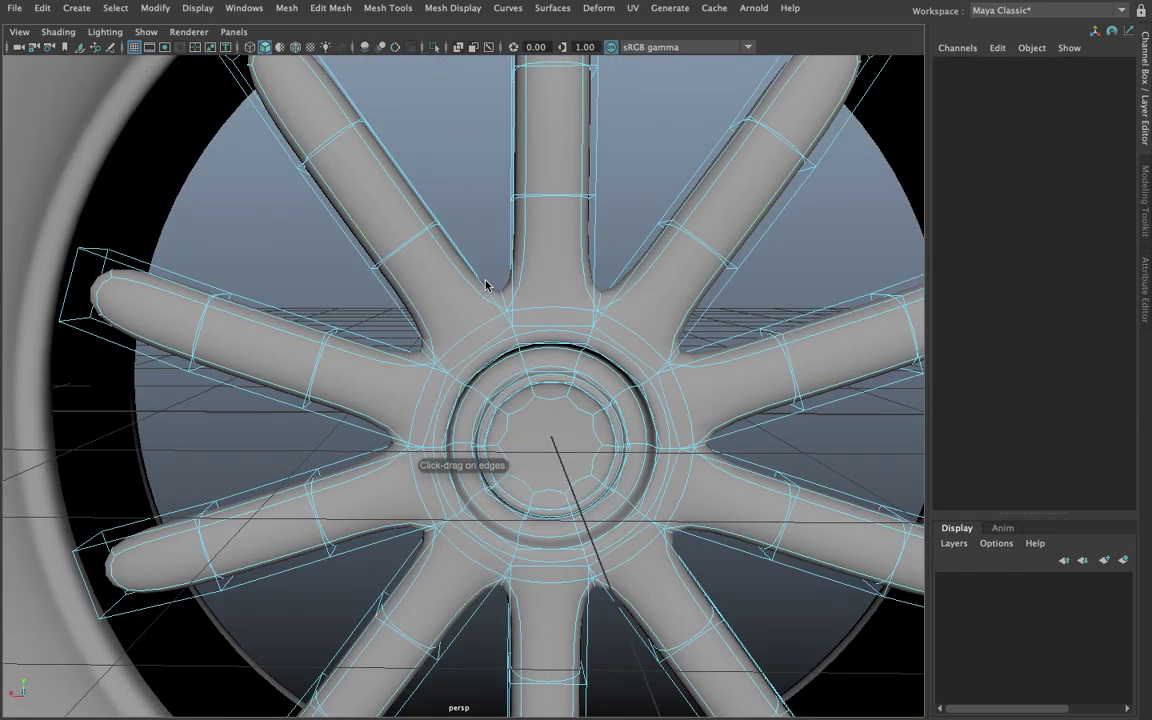
Step: Add edge loops at the bases of the vertical, upper-right, right and lower-right spokes
{"action": "left_click_drag", "start_coordinate": [487, 286], "coordinate": [480, 287]}
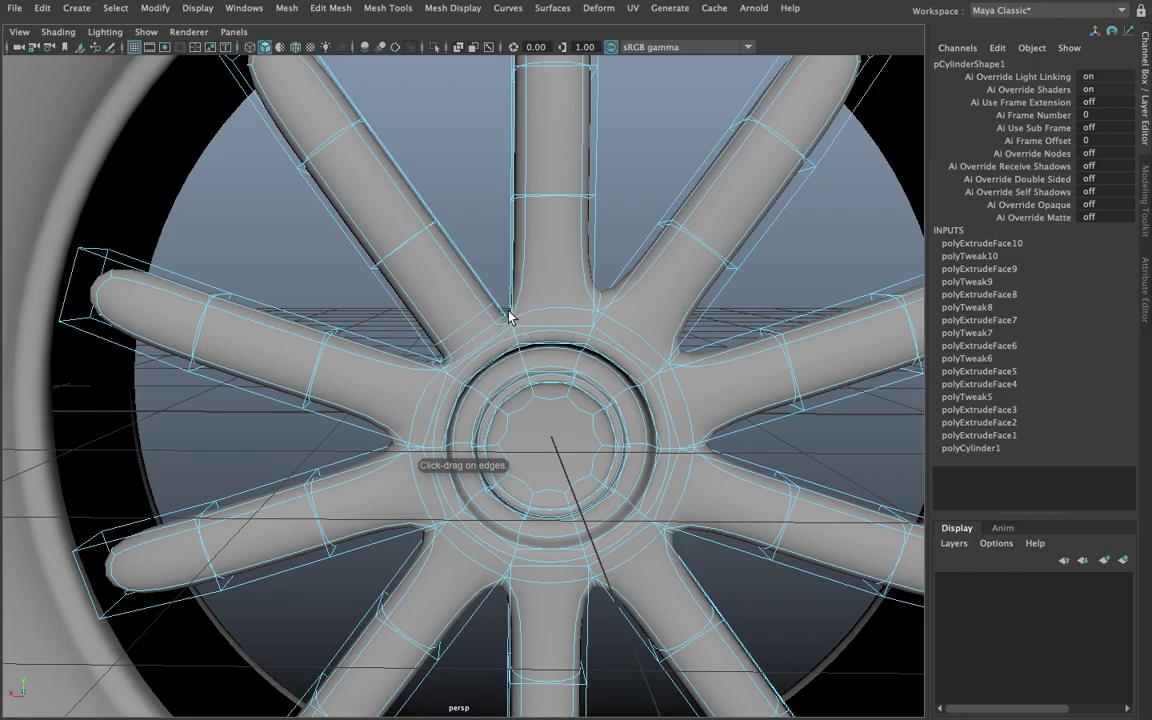
{"action": "left_click", "coordinate": [517, 290]}
{"action": "left_click", "coordinate": [515, 316]}
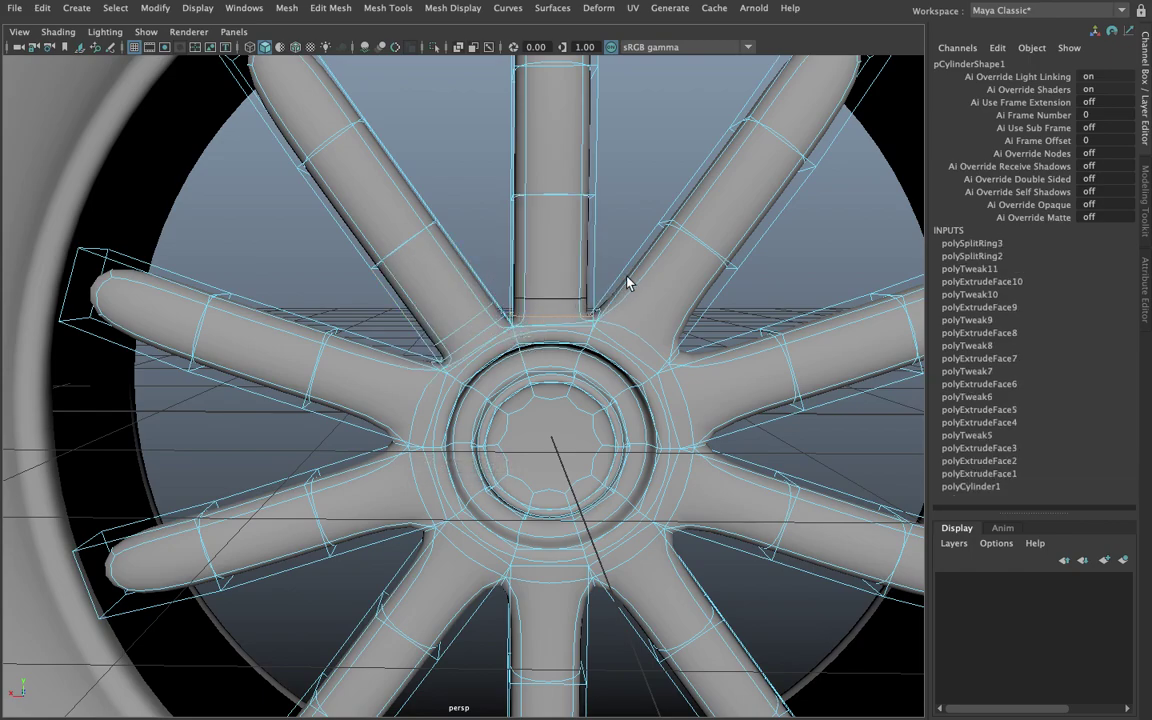
{"action": "left_click", "coordinate": [606, 318]}
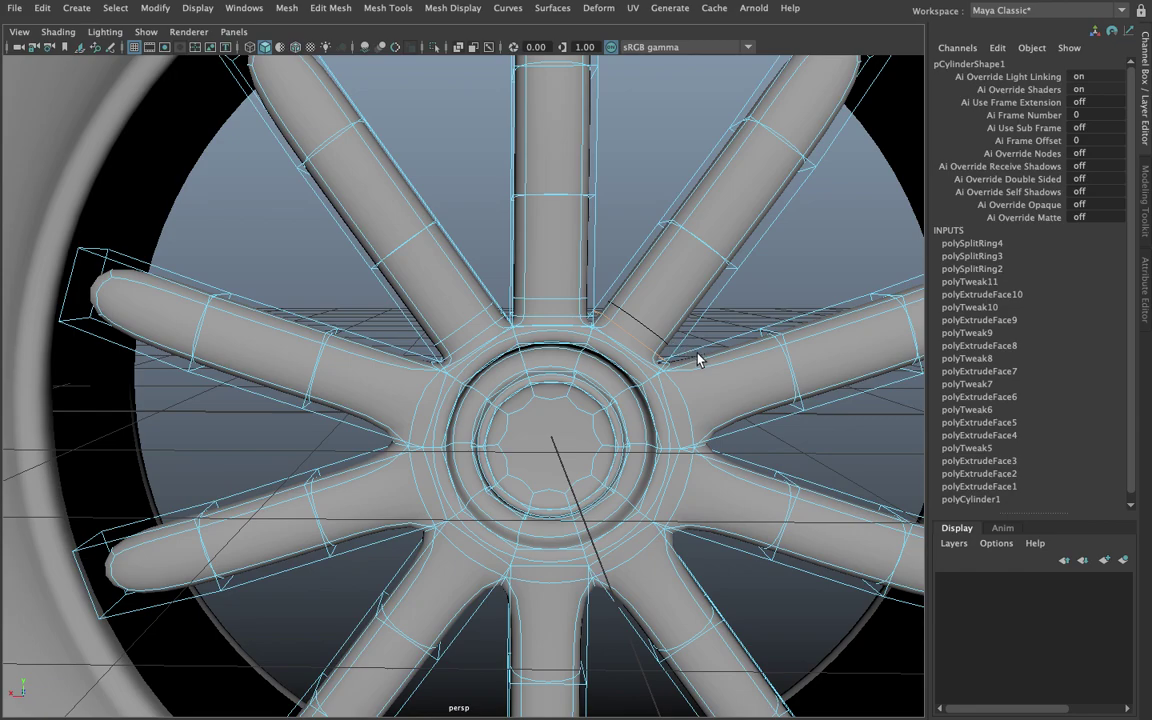
{"action": "left_click", "coordinate": [679, 376]}
{"action": "left_click_drag", "start_coordinate": [676, 380], "coordinate": [688, 397], "text": "alt"}
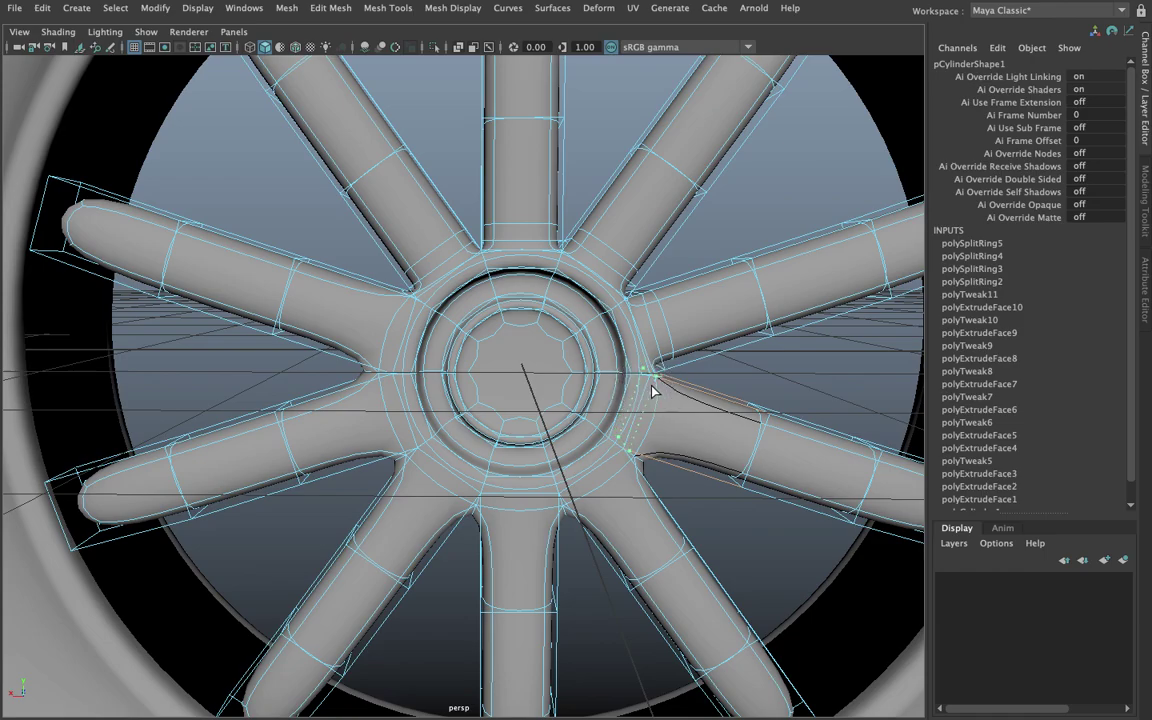
{"action": "left_click", "coordinate": [652, 392]}
Step: Add edge loops on the lower, lower-left and upper-left spokes near the hub
{"action": "mouse_move", "coordinate": [655, 502]}
{"action": "left_mouse_down", "text": "alt"}
{"action": "mouse_move", "coordinate": [617, 507]}
{"action": "mouse_move", "coordinate": [617, 483]}
{"action": "mouse_move", "coordinate": [594, 515]}
{"action": "left_mouse_up", "text": "alt"}
{"action": "left_click", "coordinate": [562, 450]}
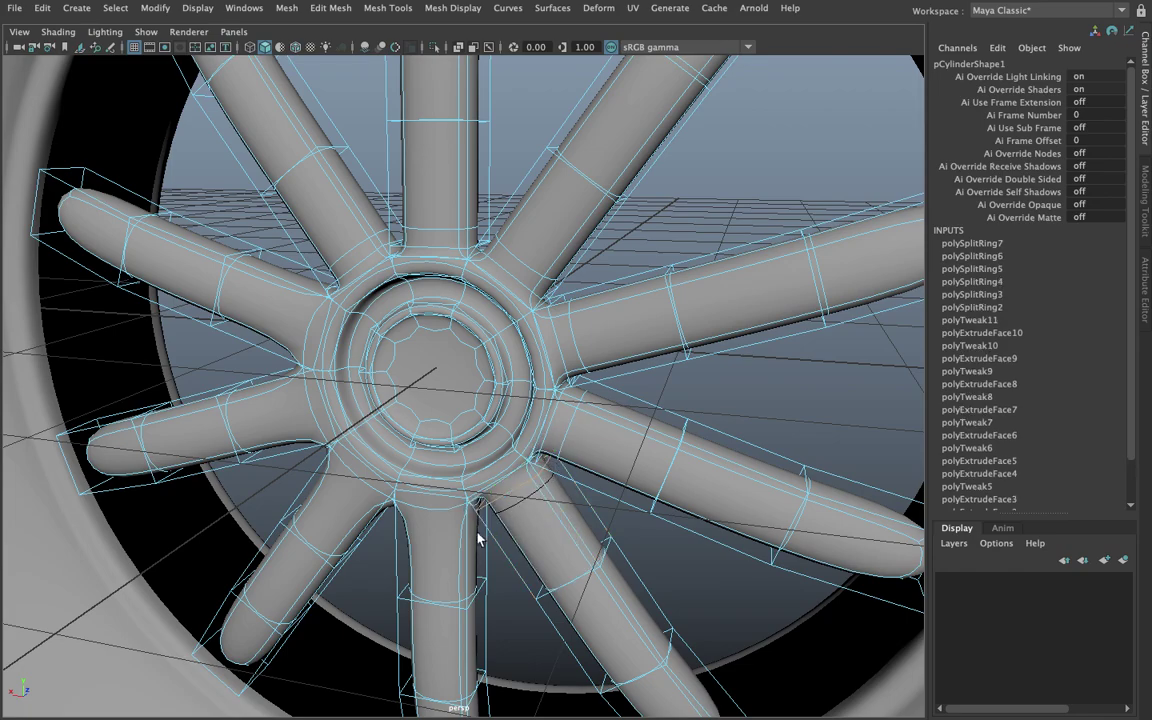
{"action": "left_click", "coordinate": [470, 507]}
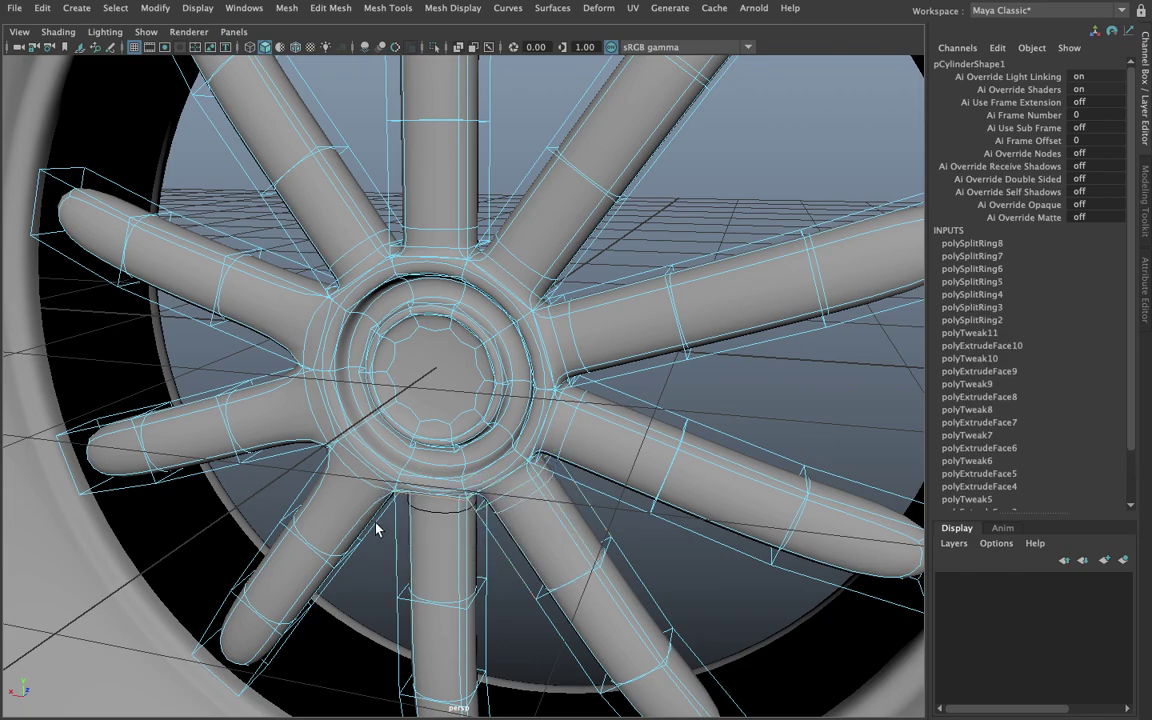
{"action": "left_click_drag", "start_coordinate": [355, 507], "coordinate": [334, 476], "text": "alt"}
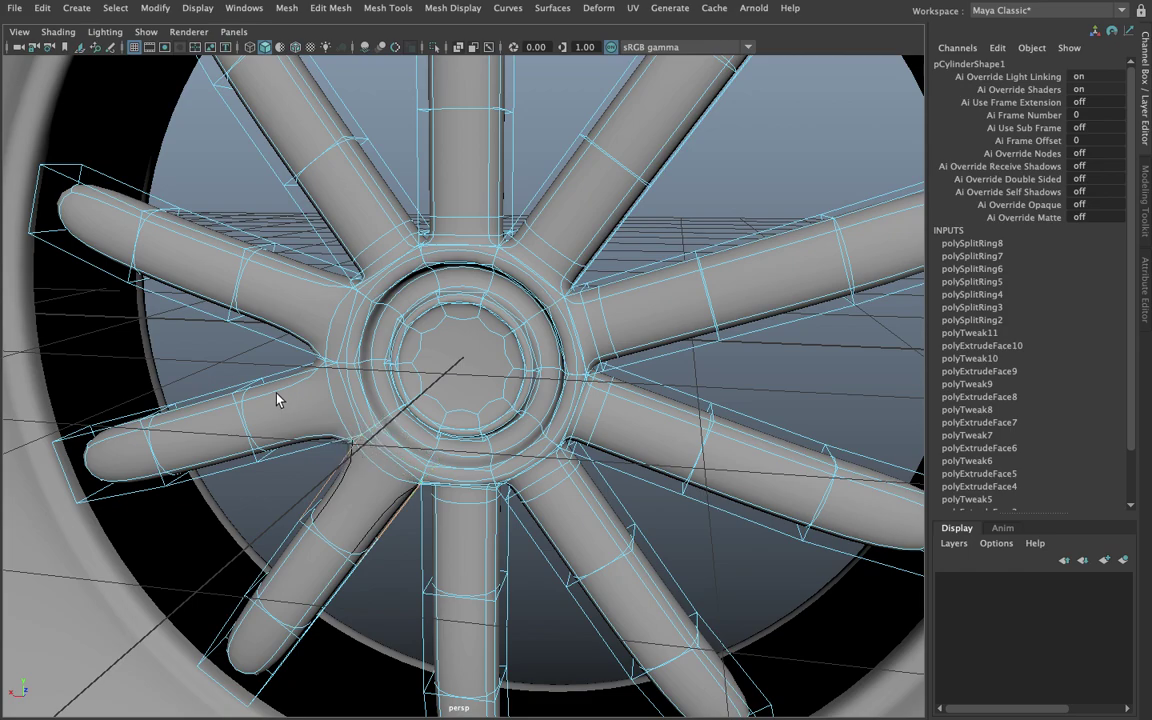
{"action": "left_click", "coordinate": [326, 375]}
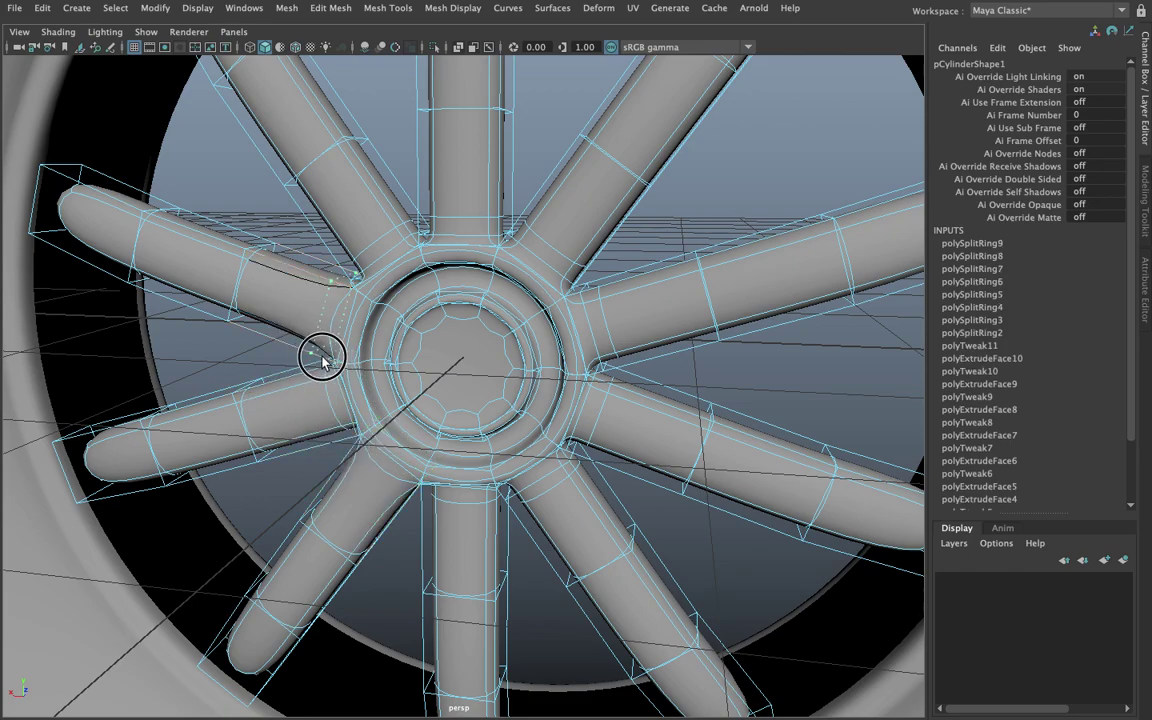
{"action": "left_click", "coordinate": [349, 293]}
{"action": "scroll", "coordinate": [347, 298], "scroll_direction": "down", "scroll_amount": 3}
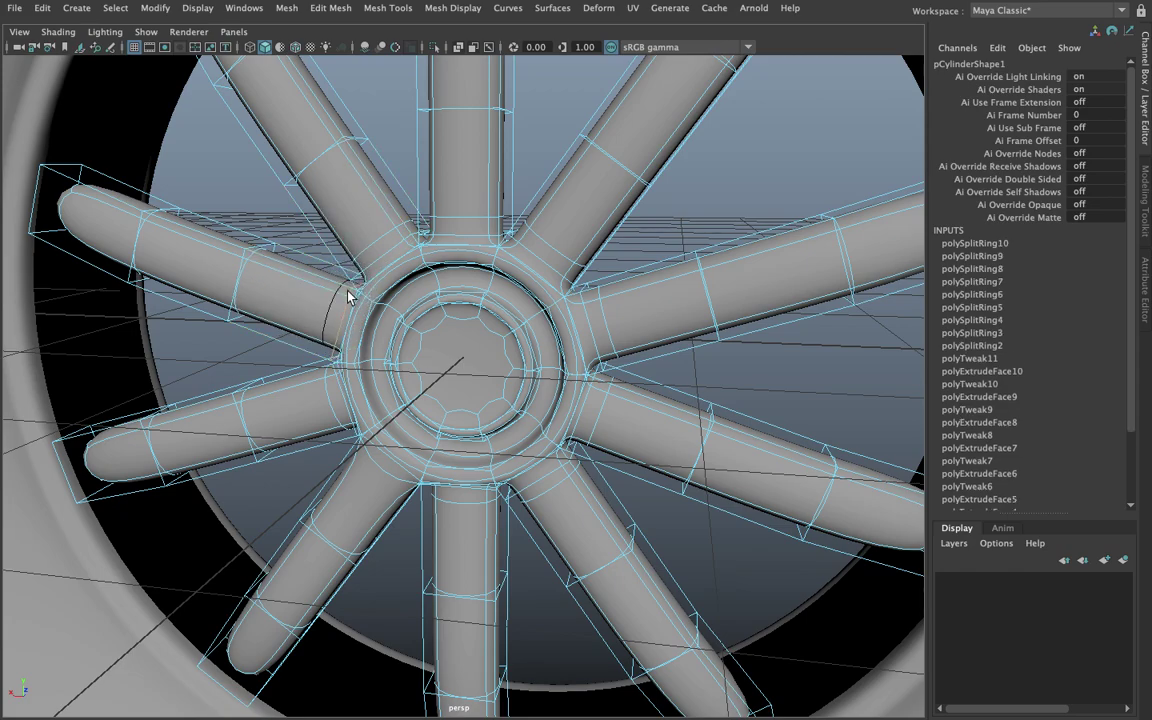
{"action": "scroll", "coordinate": [347, 300], "scroll_direction": "down", "scroll_amount": 2}
{"action": "scroll", "coordinate": [360, 300], "scroll_direction": "up", "scroll_amount": 2}
Step: Return to Object Mode and clear the selection to view the smoothed wheel
{"action": "right_click_drag", "start_coordinate": [424, 231], "coordinate": [490, 195]}
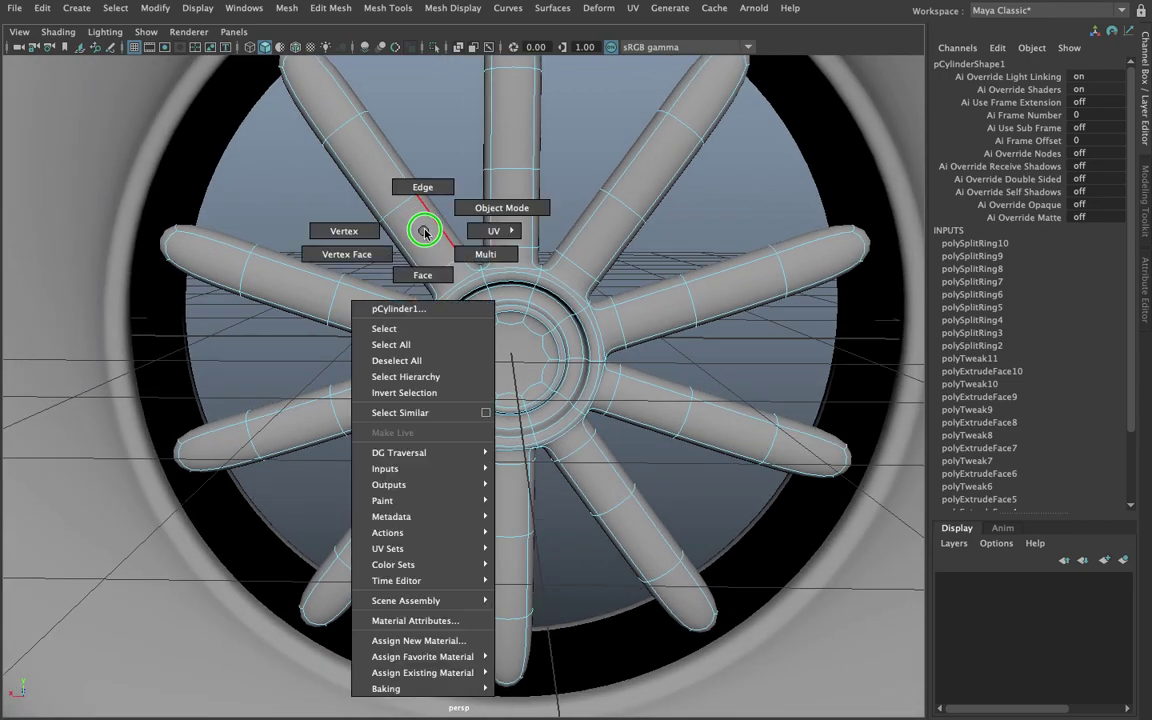
{"action": "left_click", "coordinate": [465, 180]}
{"action": "scroll", "coordinate": [465, 190], "scroll_direction": "down", "scroll_amount": 3}
{"action": "scroll", "coordinate": [460, 220], "scroll_direction": "up", "scroll_amount": 1}
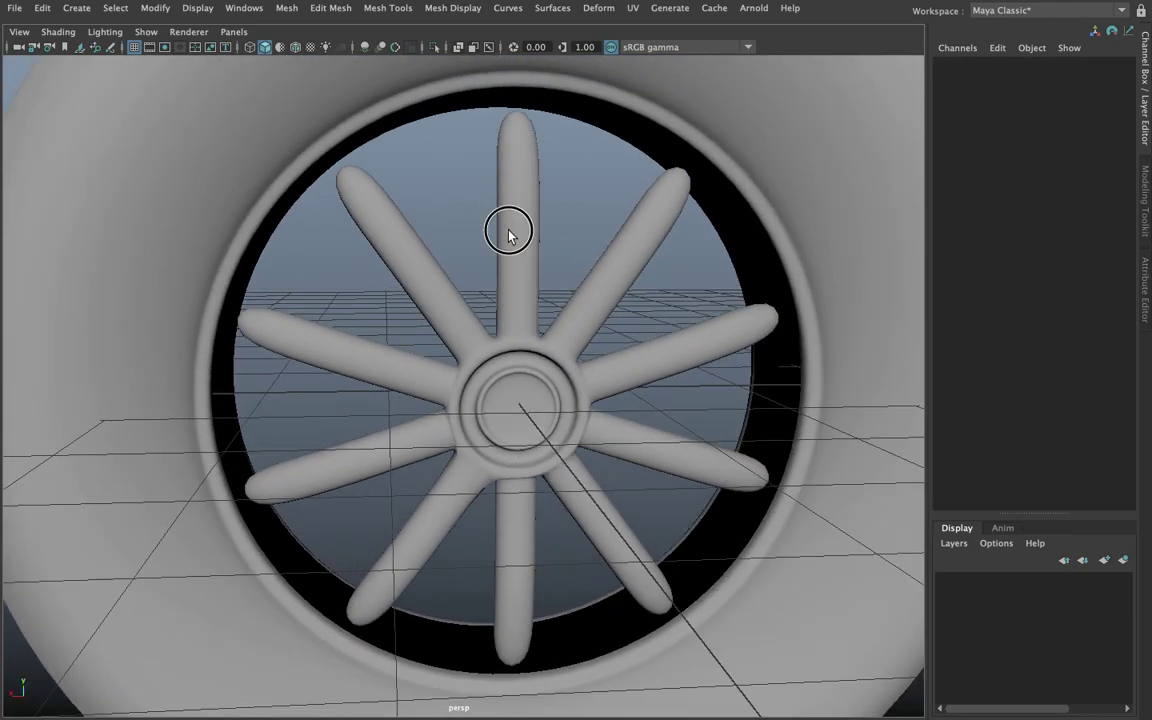
Step: Select the spoked wheel in edge mode with smooth preview turned off (1)
{"action": "left_click", "coordinate": [510, 231]}
{"action": "right_click_drag", "start_coordinate": [460, 246], "coordinate": [450, 251], "text": "shift"}
{"action": "key", "text": "1"}
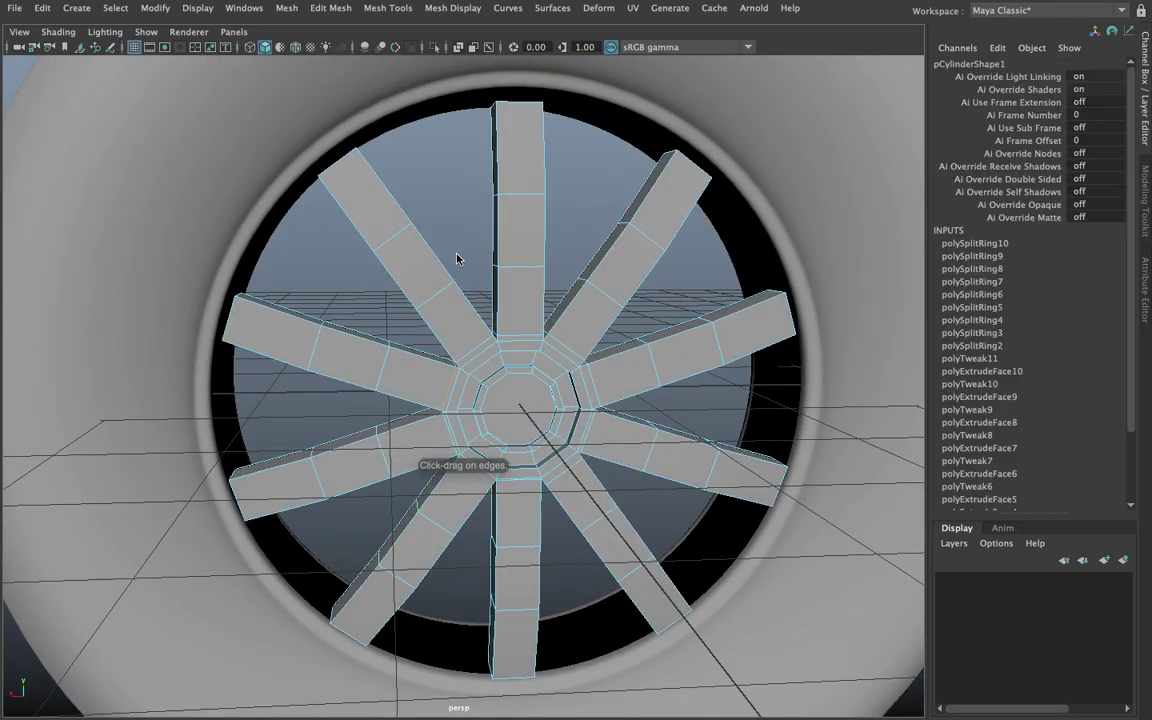
{"action": "scroll", "coordinate": [480, 265], "scroll_direction": "up", "scroll_amount": 2}
{"action": "scroll", "coordinate": [520, 240], "scroll_direction": "up", "scroll_amount": 2}
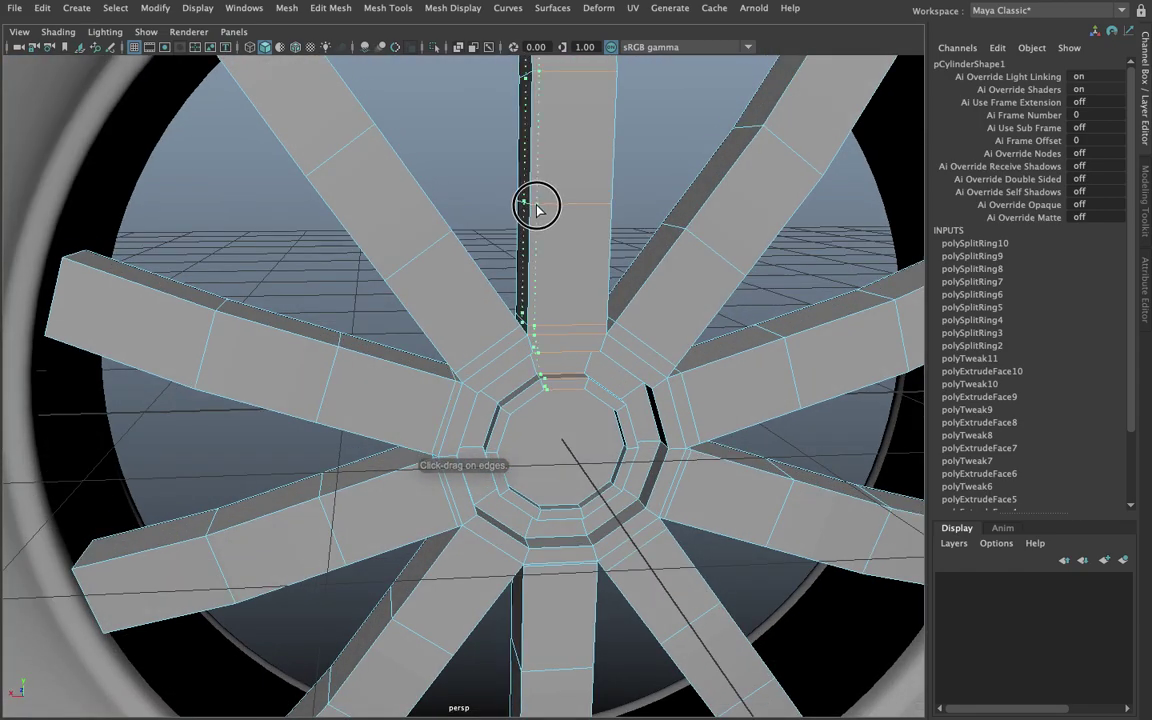
Step: Insert lengthwise edge loops on the top and upper-left spokes, with smooth preview back on
{"action": "left_click", "coordinate": [536, 207]}
{"action": "left_click_drag", "start_coordinate": [494, 247], "coordinate": [430, 263], "text": "alt"}
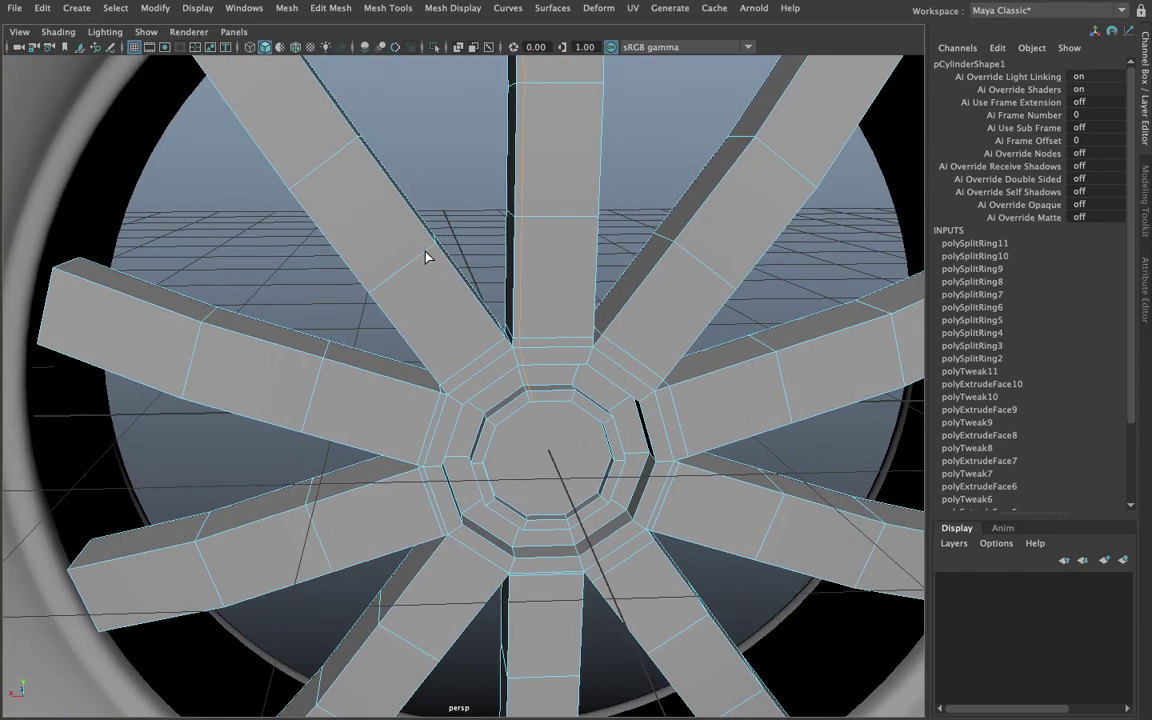
{"action": "key", "text": "3"}
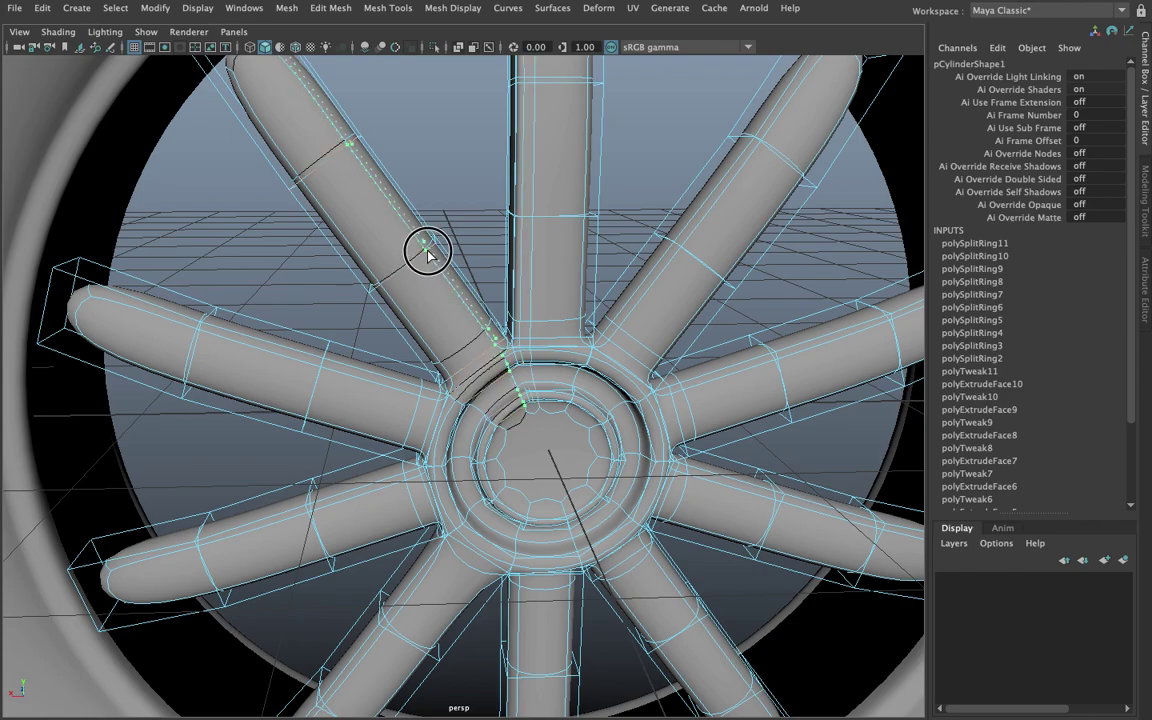
{"action": "left_click", "coordinate": [435, 255]}
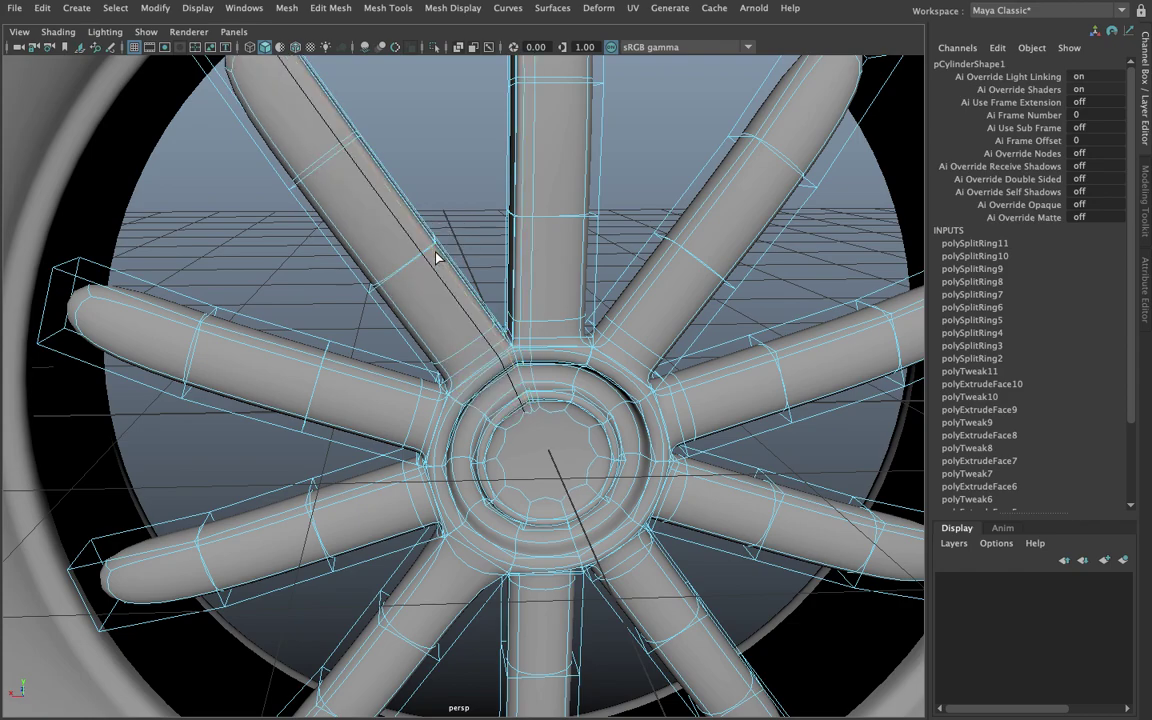
{"action": "left_click", "coordinate": [379, 292]}
{"action": "left_click_drag", "start_coordinate": [375, 303], "coordinate": [380, 305], "text": "alt"}
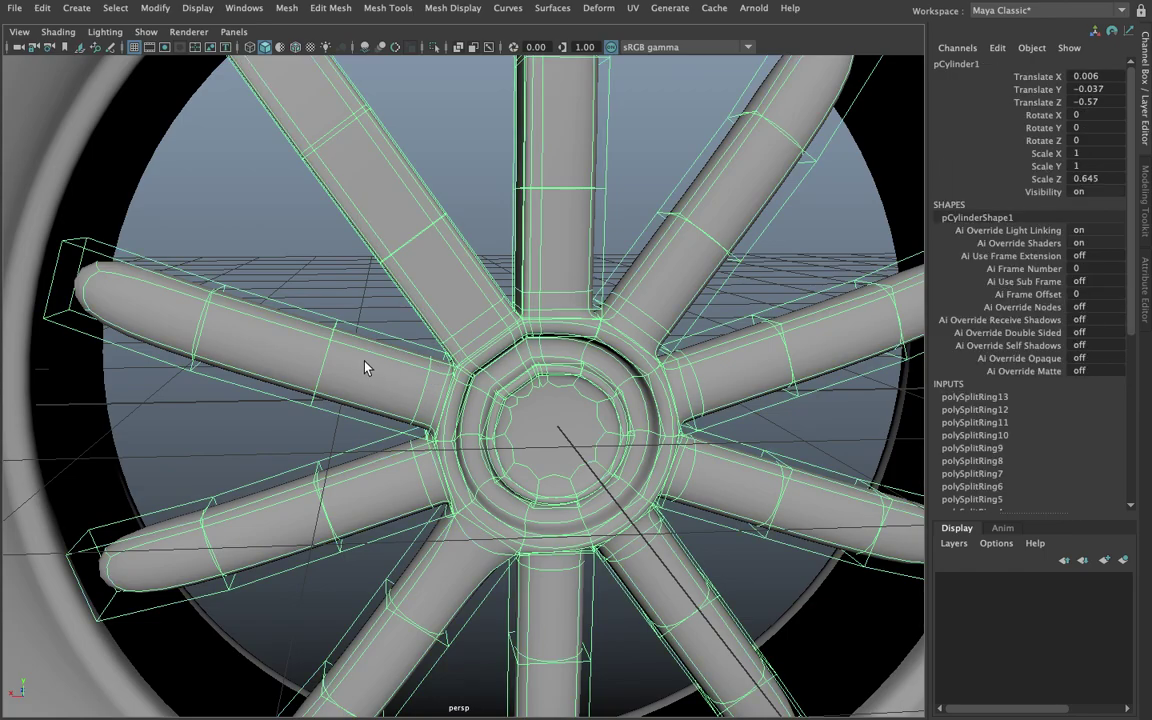
{"action": "mouse_move", "coordinate": [365, 363]}
{"action": "left_mouse_down", "text": "alt"}
{"action": "mouse_move", "coordinate": [375, 350]}
{"action": "mouse_move", "coordinate": [366, 356]}
{"action": "mouse_move", "coordinate": [446, 410]}
{"action": "left_mouse_up", "text": "alt"}
{"action": "left_click", "coordinate": [380, 340]}
{"action": "left_click", "coordinate": [360, 378]}
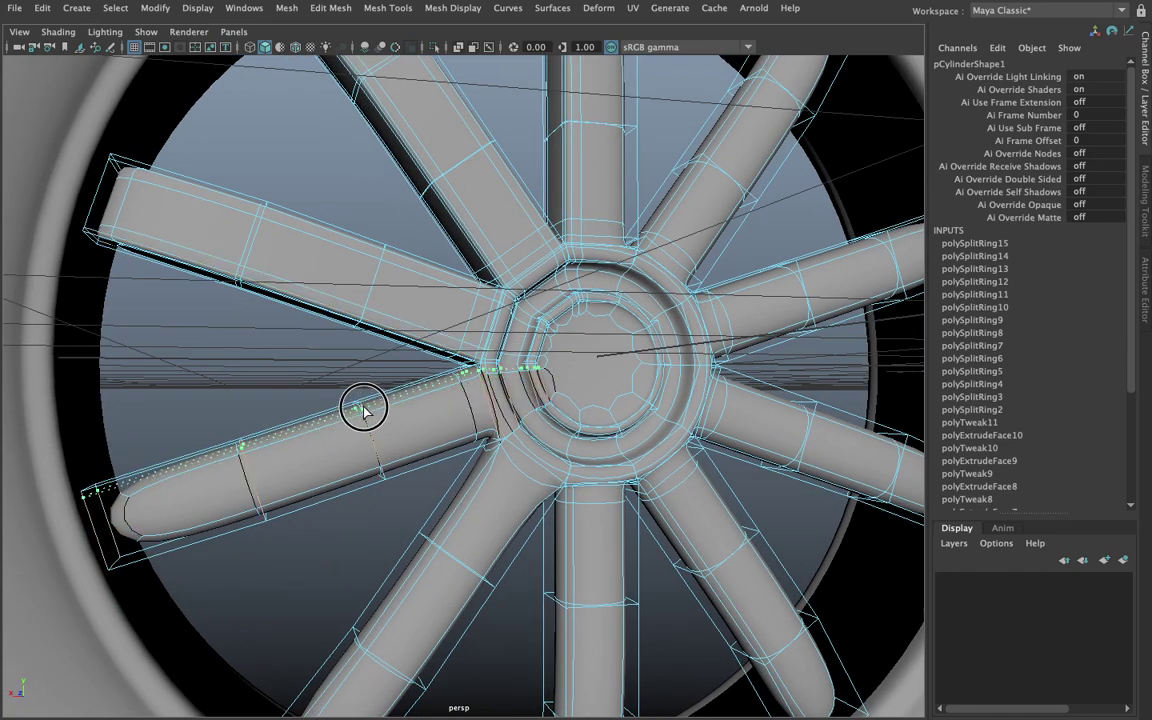
Step: Insert two lengthwise edge loops each on the lower-left, lower and lower-right spokes
{"action": "left_click", "coordinate": [373, 437]}
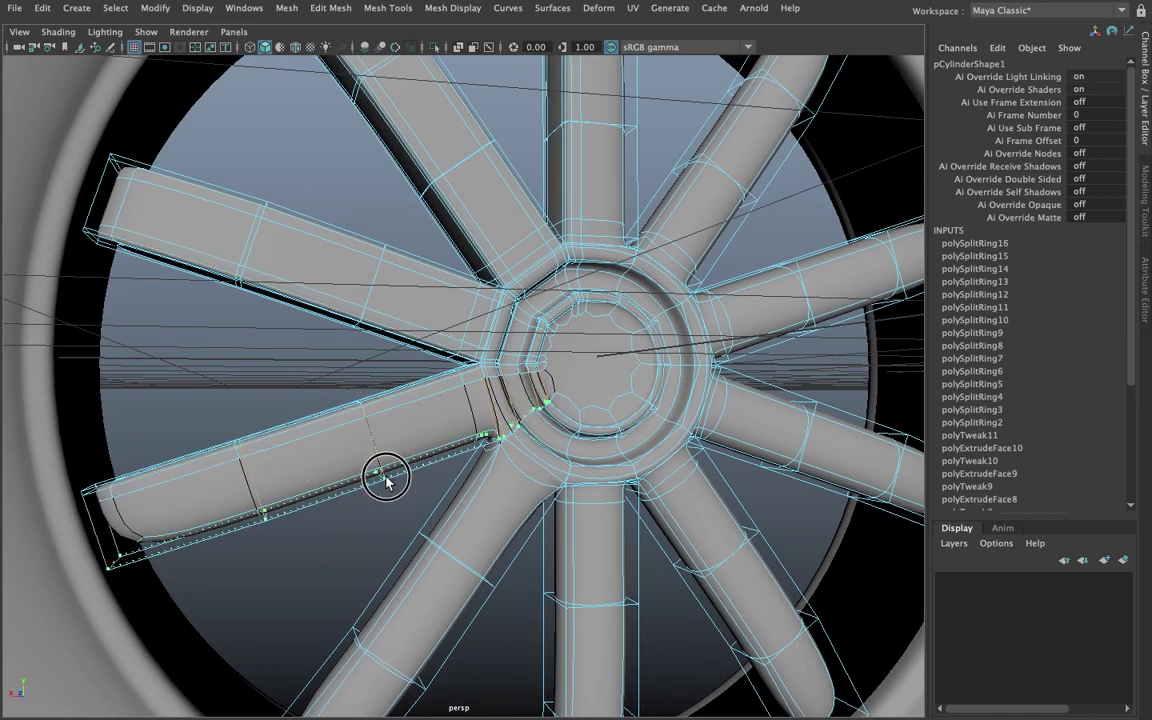
{"action": "left_click", "coordinate": [386, 480]}
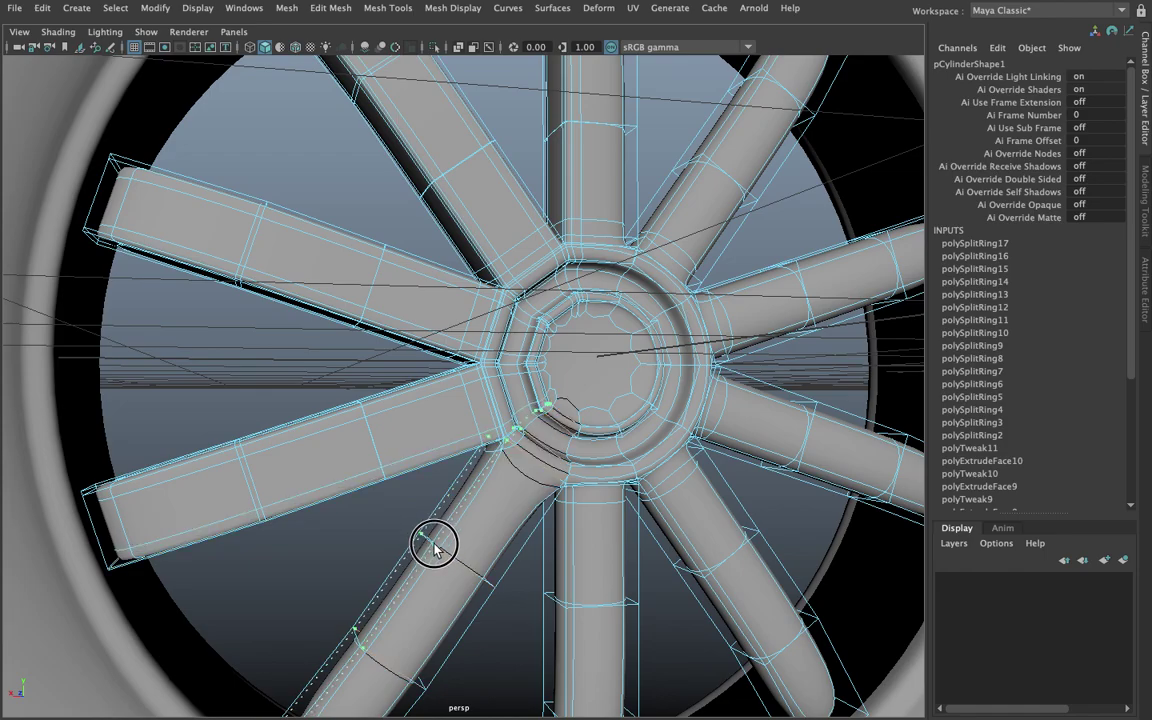
{"action": "left_click", "coordinate": [433, 546]}
{"action": "mouse_move", "coordinate": [433, 546]}
{"action": "left_mouse_down", "text": "alt"}
{"action": "mouse_move", "coordinate": [437, 512]}
{"action": "mouse_move", "coordinate": [465, 538]}
{"action": "mouse_move", "coordinate": [445, 467]}
{"action": "mouse_move", "coordinate": [442, 476]}
{"action": "left_mouse_up", "text": "alt"}
{"action": "left_click", "coordinate": [462, 537]}
{"action": "left_click", "coordinate": [438, 481]}
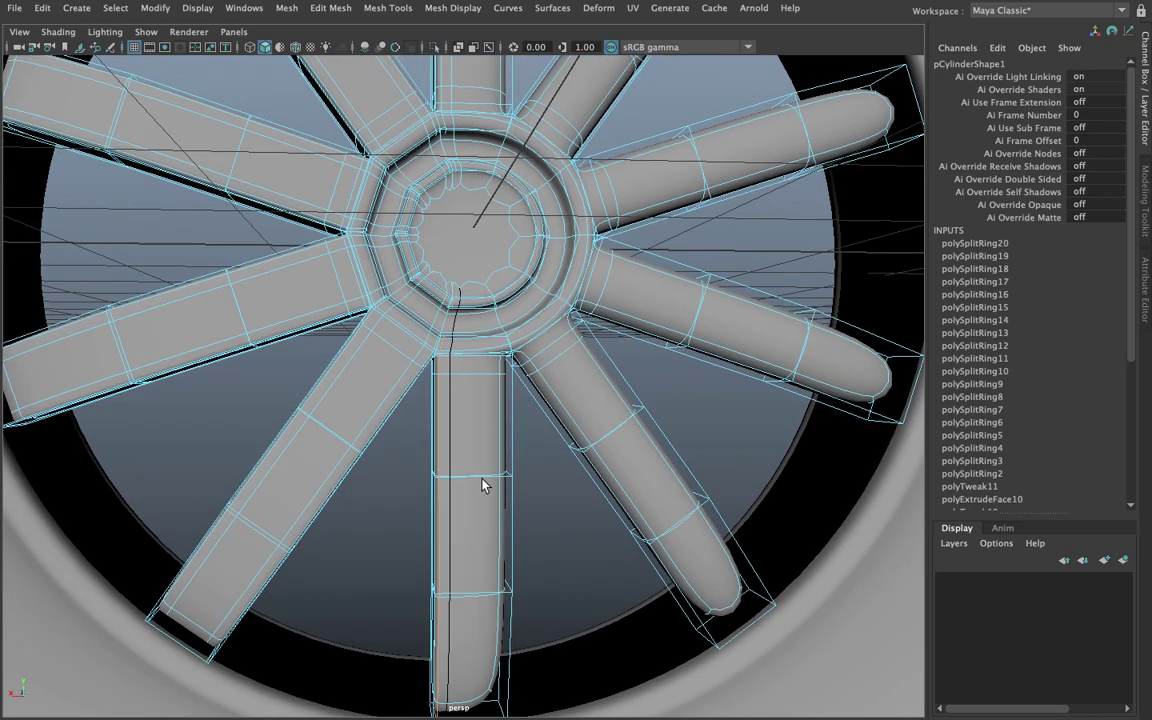
{"action": "left_click", "coordinate": [495, 477]}
{"action": "left_click", "coordinate": [587, 447]}
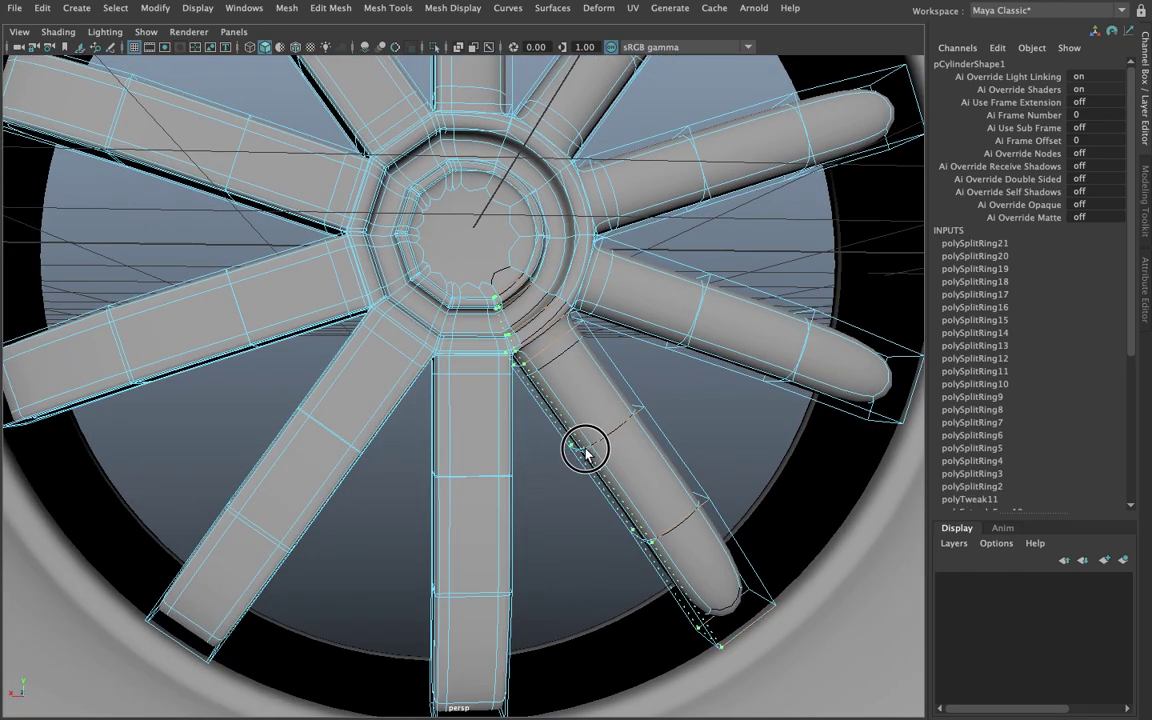
Step: Insert two lengthwise edge loops each on the right and upper-right spokes
{"action": "mouse_move", "coordinate": [645, 413]}
{"action": "left_mouse_down", "text": "alt"}
{"action": "mouse_move", "coordinate": [609, 401]}
{"action": "mouse_move", "coordinate": [581, 370]}
{"action": "left_mouse_up", "text": "alt"}
{"action": "left_click", "coordinate": [578, 330]}
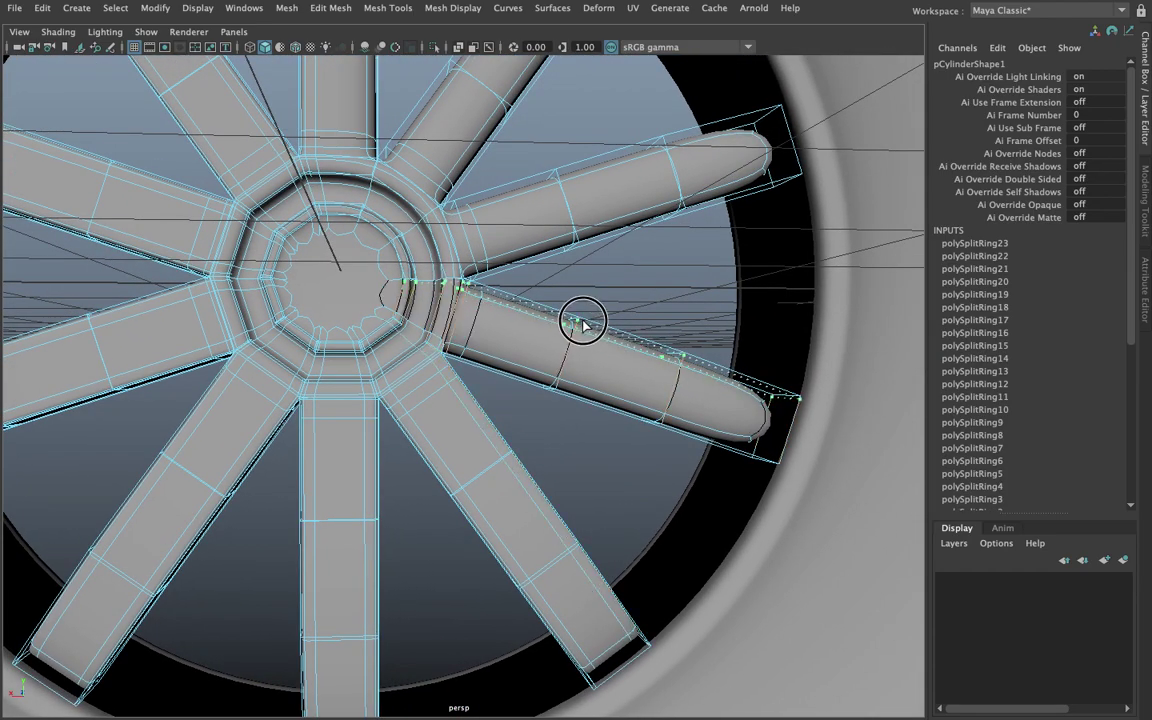
{"action": "left_click", "coordinate": [587, 324]}
{"action": "left_click", "coordinate": [566, 381]}
{"action": "middle_click_drag", "start_coordinate": [566, 381], "coordinate": [584, 313], "text": "alt"}
{"action": "left_click_drag", "start_coordinate": [584, 313], "coordinate": [550, 262], "text": "alt"}
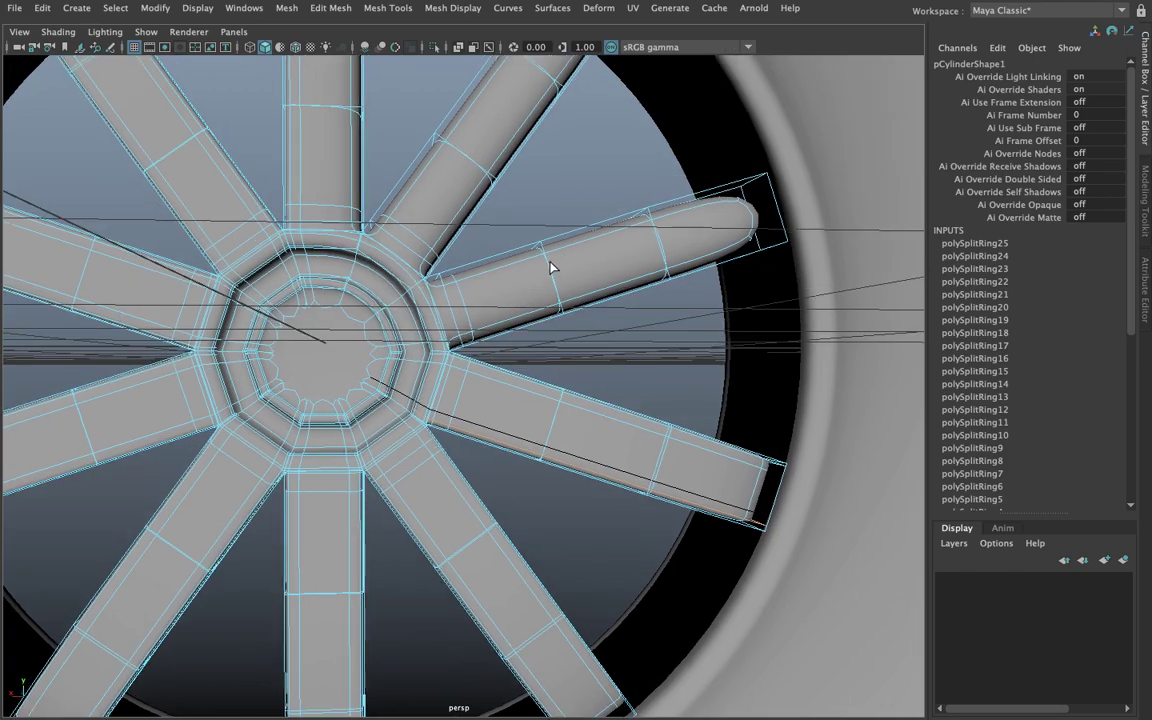
{"action": "left_click", "coordinate": [545, 248]}
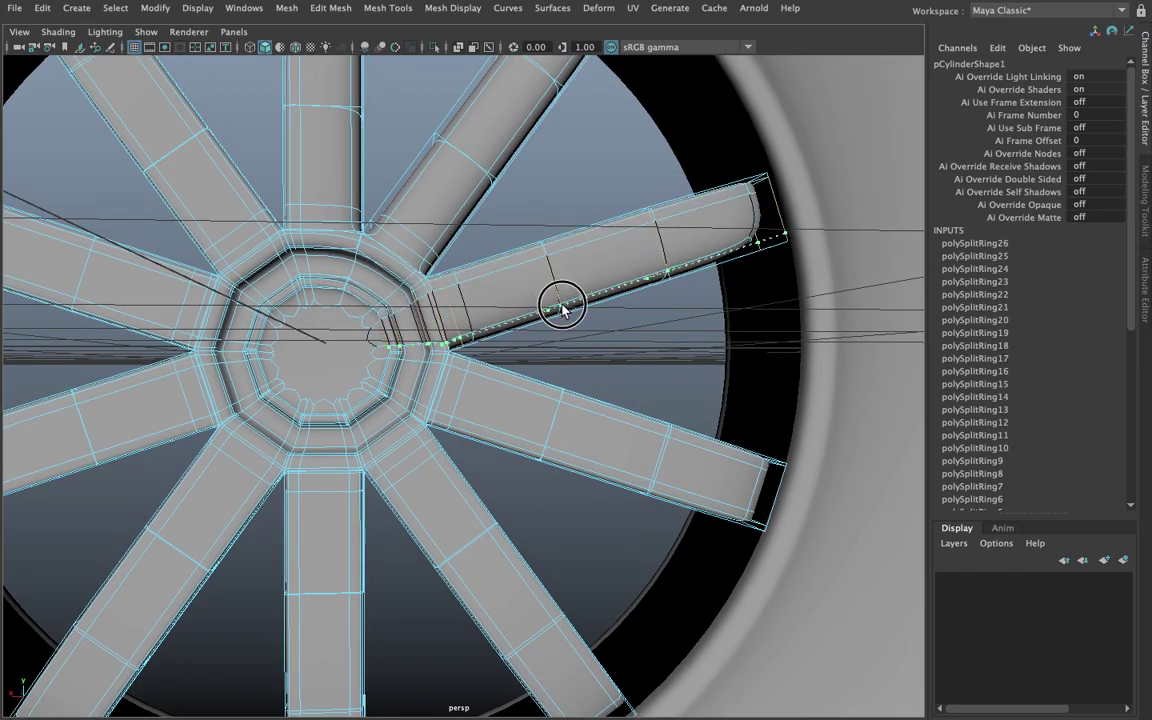
{"action": "left_click", "coordinate": [561, 301]}
Step: Add the final lengthwise edge loops on the upper spoke, reaching polySplitRing30
{"action": "left_click_drag", "start_coordinate": [527, 231], "coordinate": [460, 283], "text": "alt"}
{"action": "left_click", "coordinate": [466, 288]}
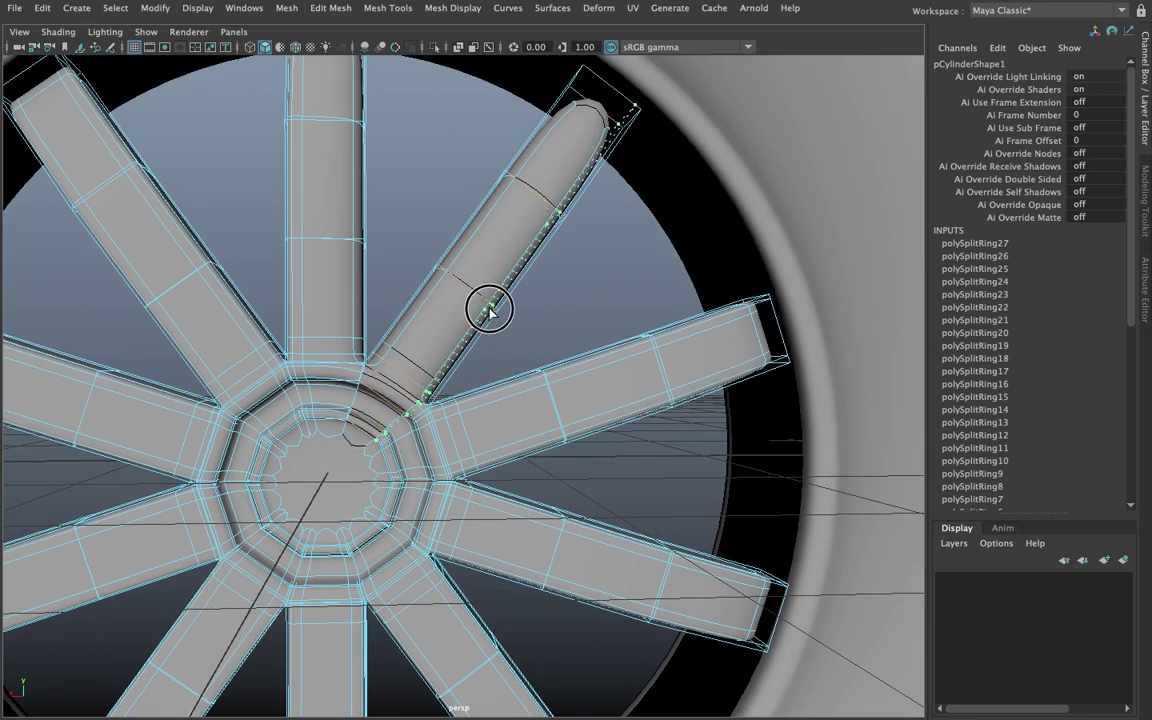
{"action": "left_click", "coordinate": [439, 275]}
{"action": "mouse_move", "coordinate": [439, 275]}
{"action": "left_mouse_down", "text": "alt"}
{"action": "mouse_move", "coordinate": [381, 303]}
{"action": "mouse_move", "coordinate": [373, 329]}
{"action": "mouse_move", "coordinate": [383, 323]}
{"action": "left_mouse_up", "text": "alt"}
{"action": "left_click", "coordinate": [373, 329]}
Step: Return to Object Mode, select the spokes pCylinder1, and maximize the wireframe front view
{"action": "scroll", "coordinate": [381, 323], "scroll_direction": "down", "scroll_amount": 5}
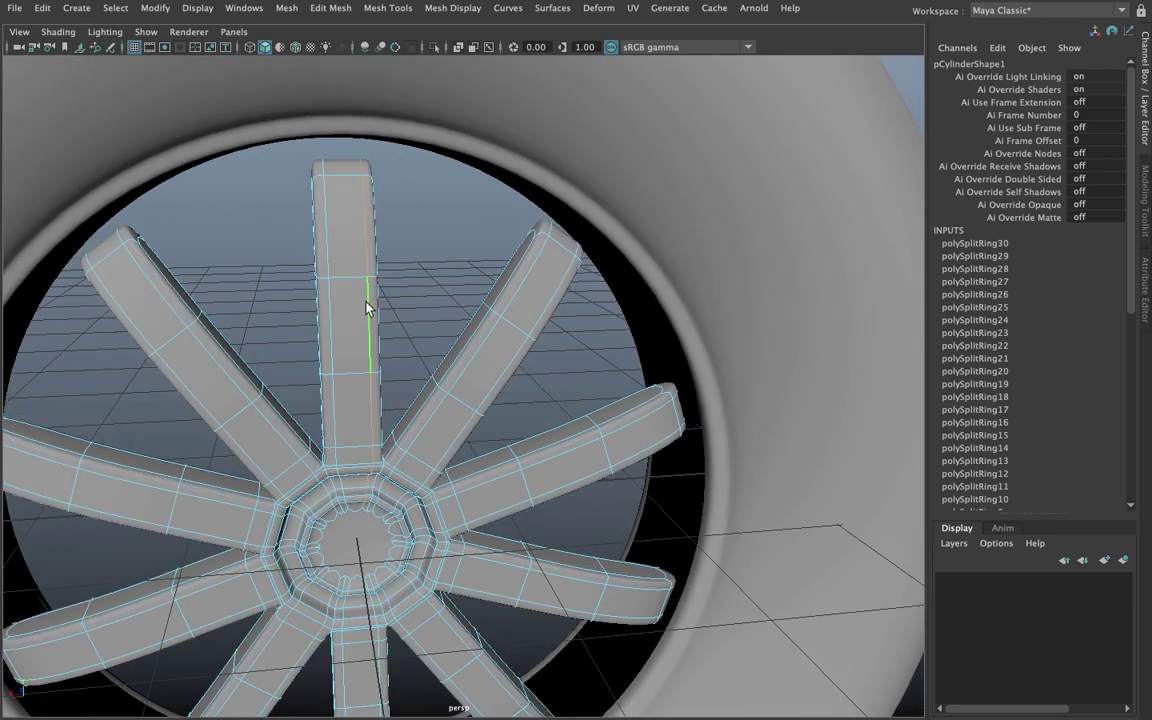
{"action": "right_click_drag", "start_coordinate": [398, 257], "coordinate": [427, 267]}
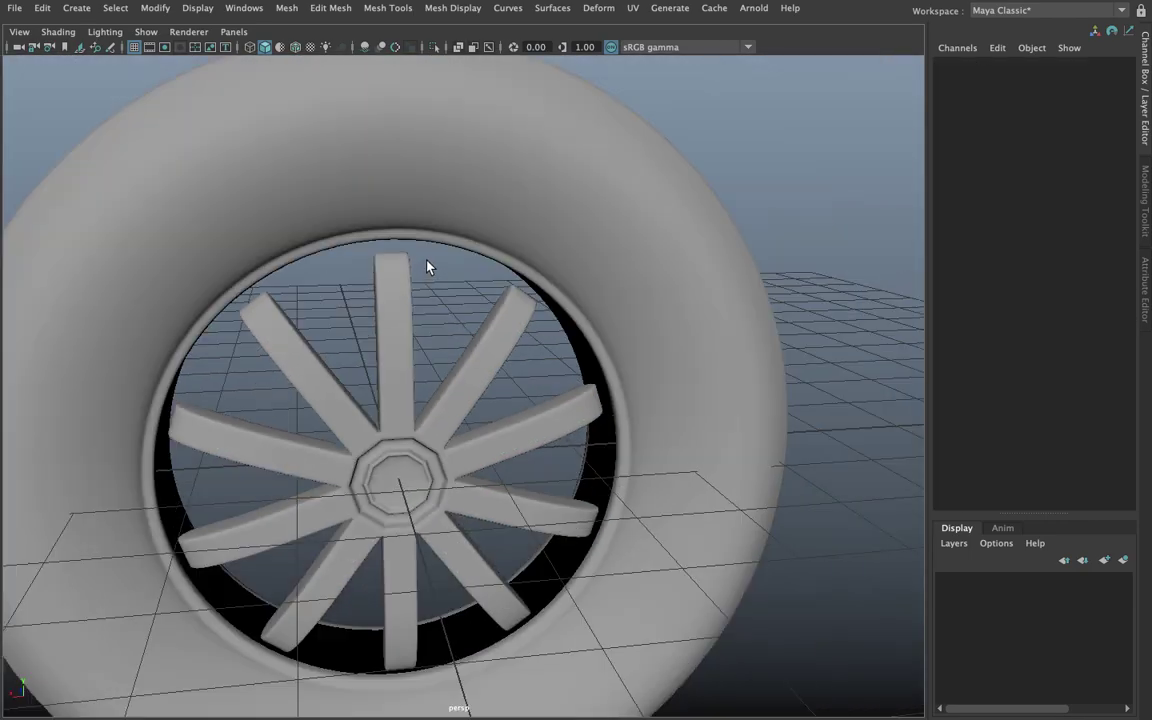
{"action": "mouse_move", "coordinate": [427, 267]}
{"action": "left_mouse_down", "text": "alt"}
{"action": "mouse_move", "coordinate": [386, 244]}
{"action": "mouse_move", "coordinate": [347, 249]}
{"action": "mouse_move", "coordinate": [460, 242]}
{"action": "mouse_move", "coordinate": [404, 244]}
{"action": "mouse_move", "coordinate": [303, 277]}
{"action": "mouse_move", "coordinate": [288, 265]}
{"action": "mouse_move", "coordinate": [357, 252]}
{"action": "mouse_move", "coordinate": [373, 321]}
{"action": "mouse_move", "coordinate": [242, 318]}
{"action": "left_mouse_up", "text": "alt"}
{"action": "left_click", "coordinate": [312, 313]}
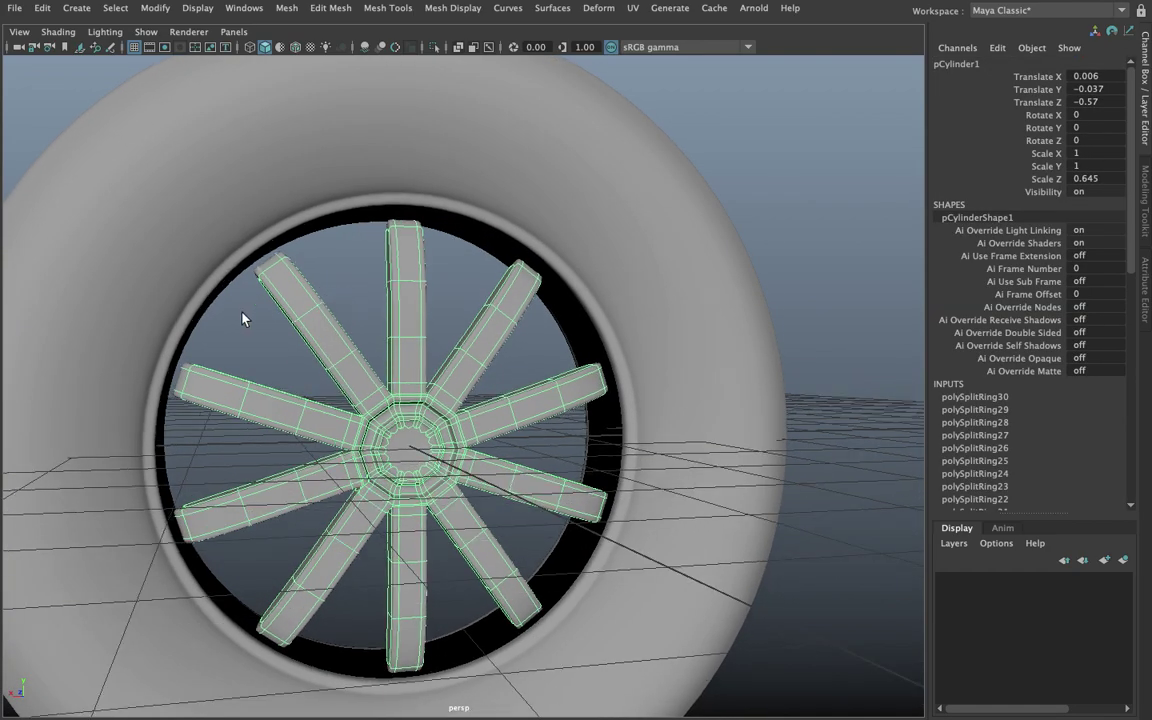
{"action": "key", "text": "space"}
{"action": "key", "text": "space"}
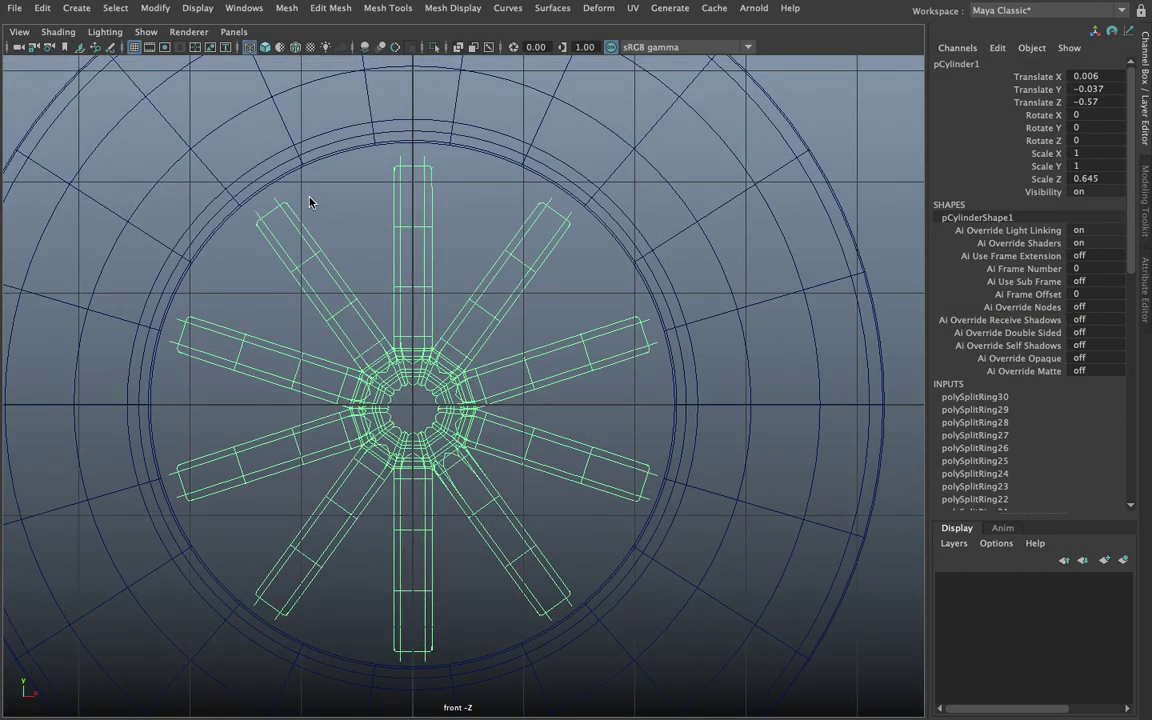
{"action": "key", "text": "space"}
Step: Back in four-view layout, select the tire pTorus3 and switch it to Face mode
{"action": "key", "text": "space"}
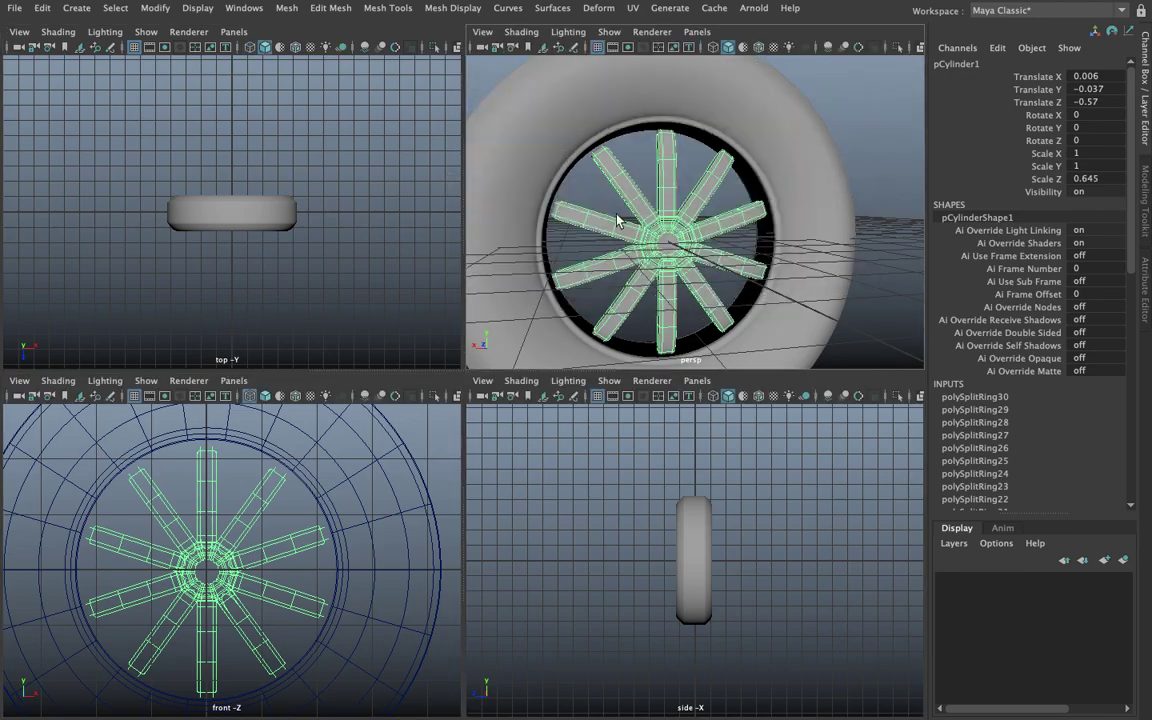
{"action": "key", "text": "space"}
{"action": "left_click_drag", "start_coordinate": [548, 270], "coordinate": [277, 288], "text": "alt"}
{"action": "left_click", "coordinate": [237, 232]}
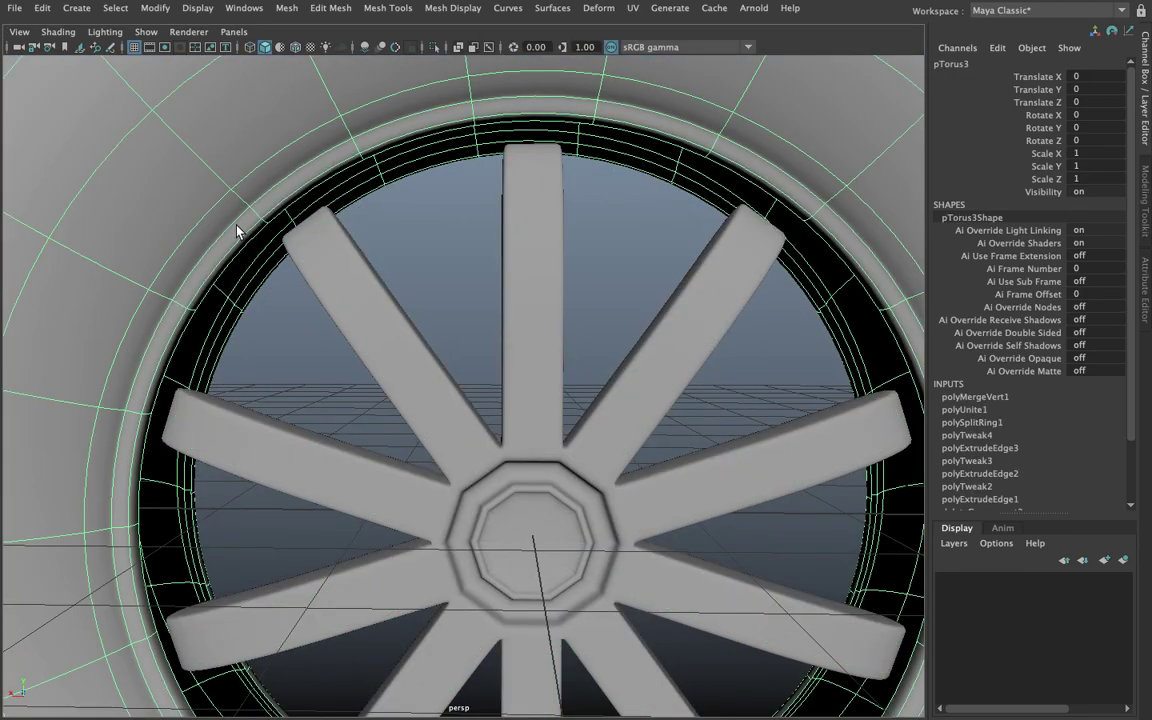
{"action": "mouse_move", "coordinate": [237, 232]}
{"action": "left_mouse_down", "text": "alt"}
{"action": "mouse_move", "coordinate": [244, 244]}
{"action": "mouse_move", "coordinate": [190, 244]}
{"action": "left_mouse_up", "text": "alt"}
{"action": "right_click", "coordinate": [190, 244]}
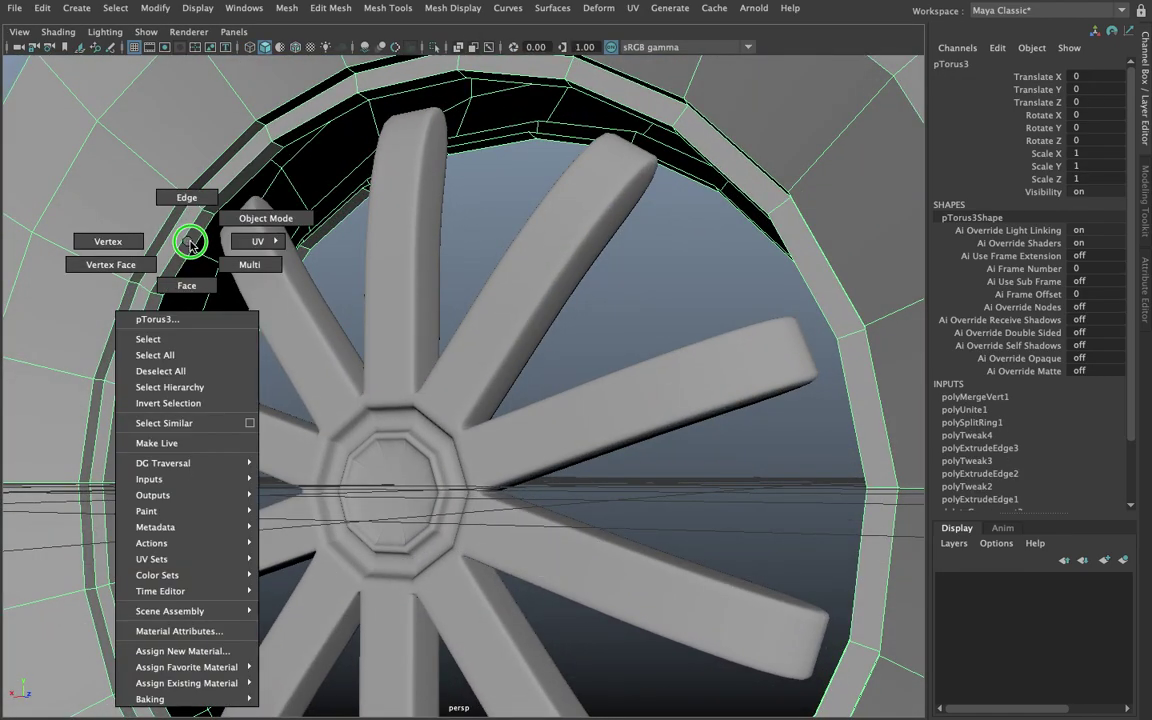
{"action": "left_click", "coordinate": [188, 281]}
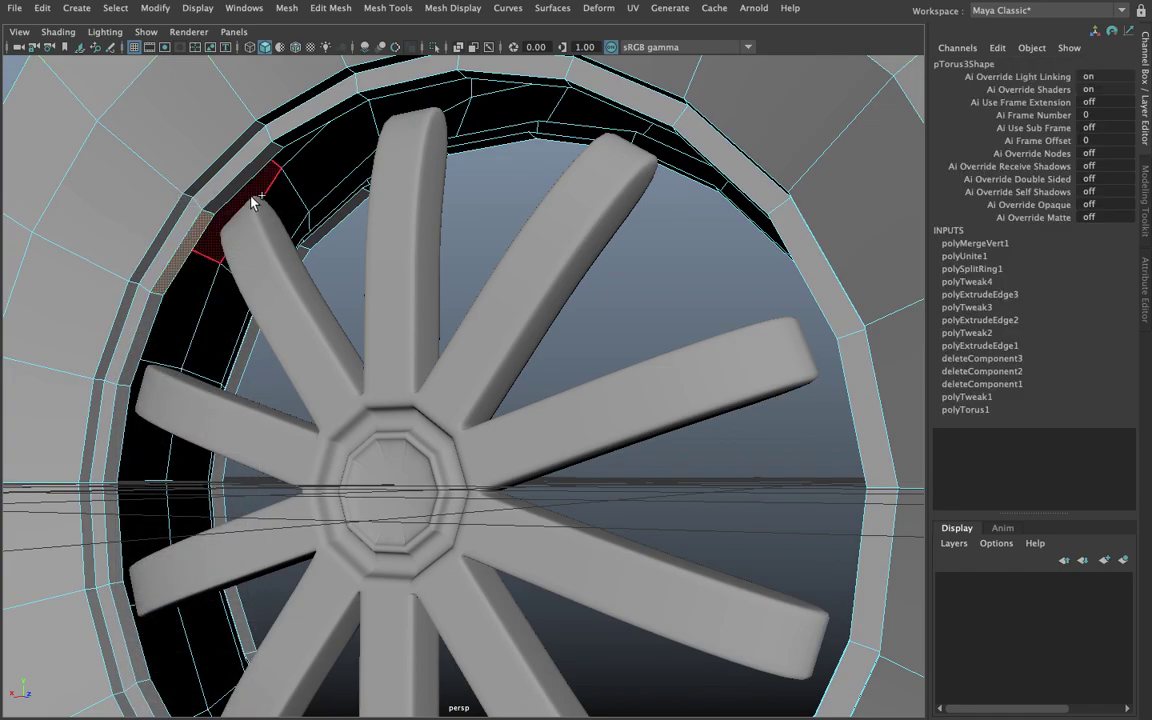
{"action": "scroll", "coordinate": [237, 194], "scroll_direction": "down", "scroll_amount": 3}
{"action": "scroll", "coordinate": [270, 202], "scroll_direction": "down", "scroll_amount": 5}
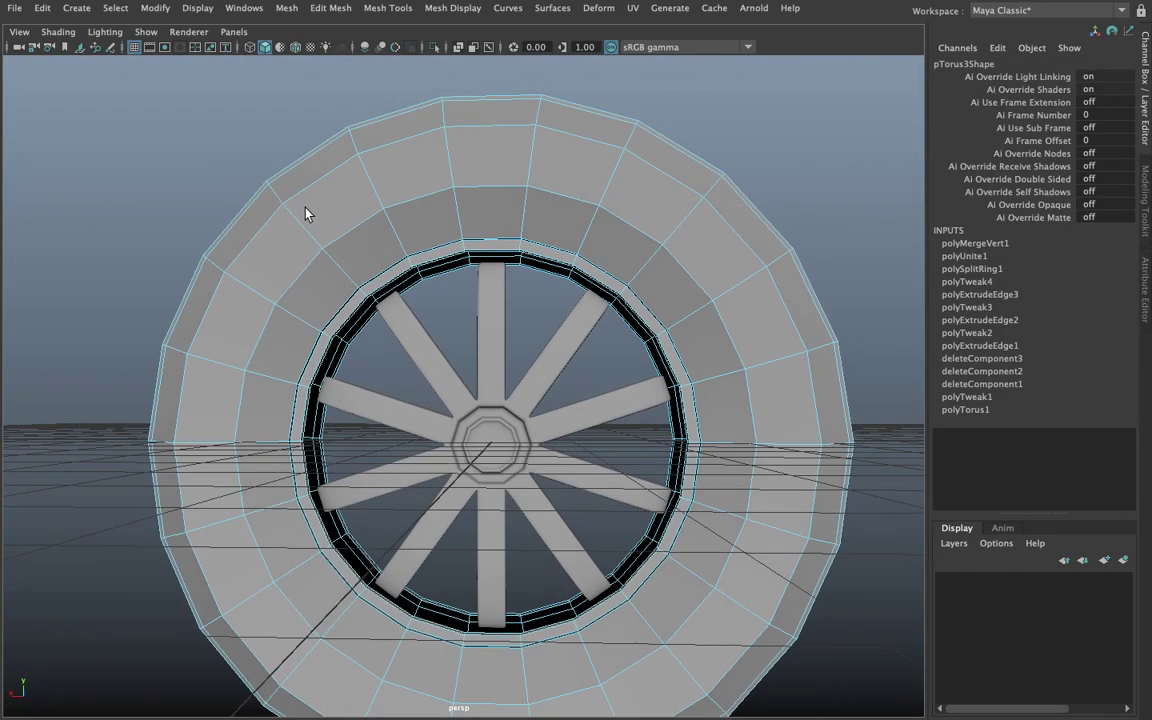
{"action": "scroll", "coordinate": [309, 211], "scroll_direction": "up", "scroll_amount": 4}
Step: Duplicate the tire's inner rim faces and separate them into their own mesh
{"action": "right_click_drag", "start_coordinate": [343, 221], "coordinate": [328, 489], "text": "shift"}
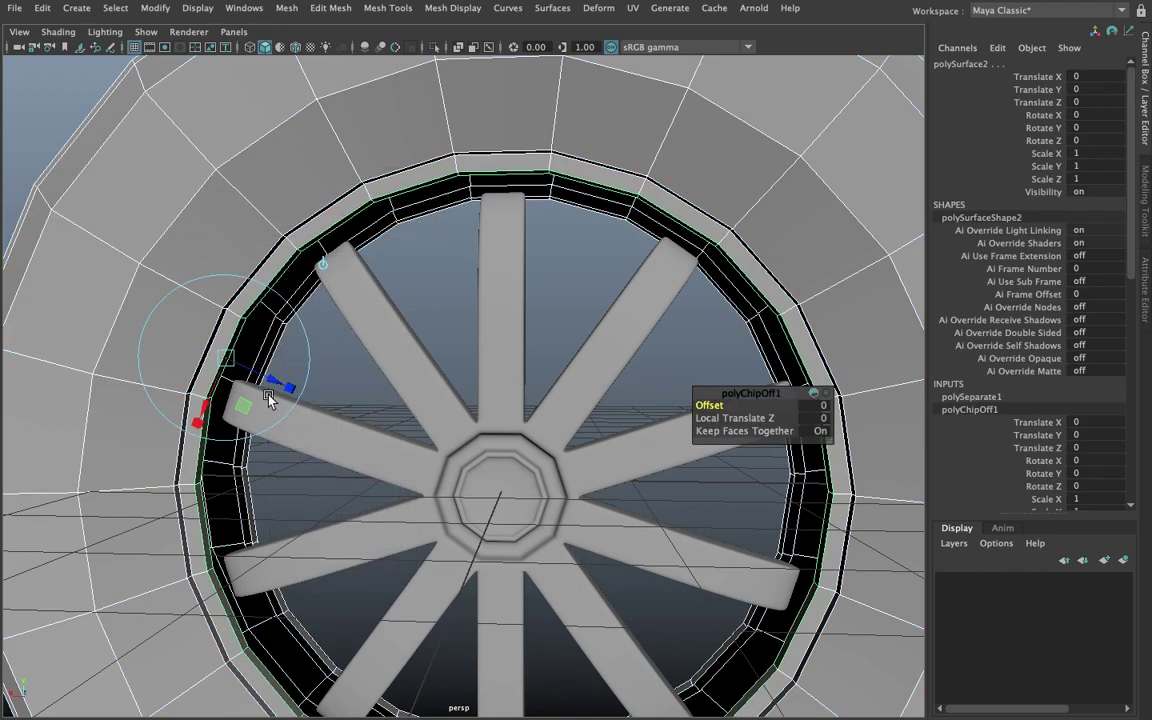
{"action": "left_click_drag", "start_coordinate": [283, 380], "coordinate": [296, 360]}
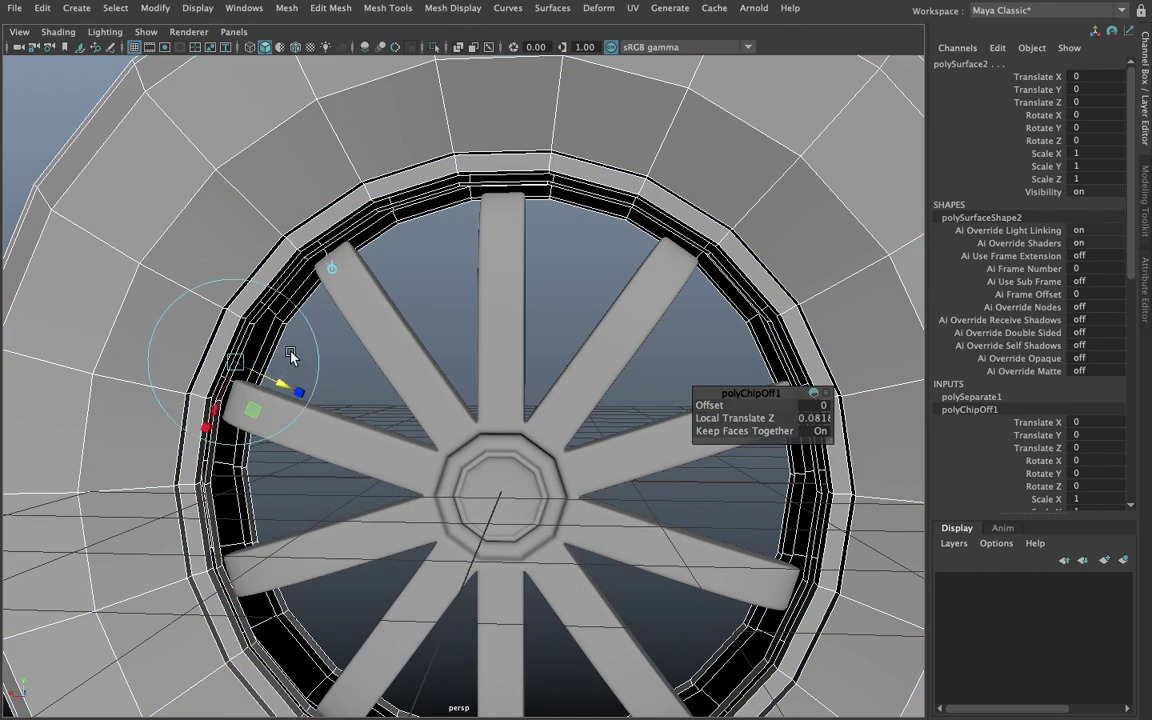
{"action": "right_click_drag", "start_coordinate": [226, 229], "coordinate": [258, 220]}
{"action": "left_click", "coordinate": [258, 220]}
{"action": "right_click_drag", "start_coordinate": [255, 285], "coordinate": [257, 296], "text": "alt"}
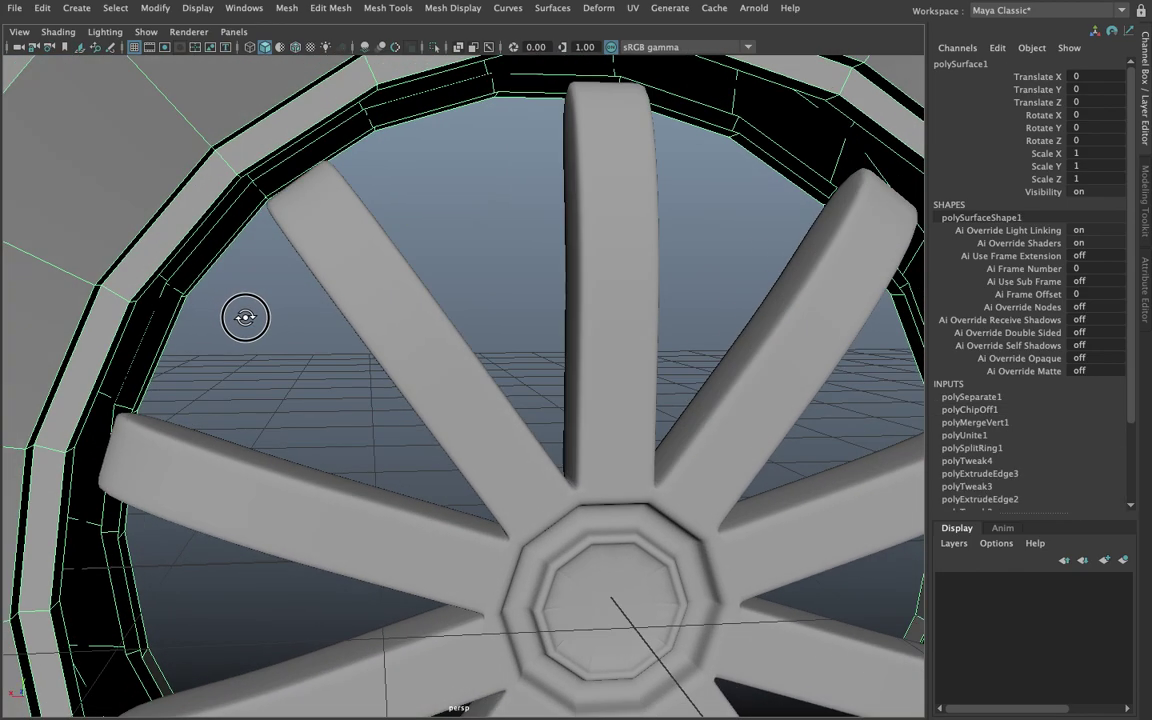
Step: Select the thin inner ring polySurface2
{"action": "left_click", "coordinate": [243, 255]}
{"action": "left_click_drag", "start_coordinate": [229, 233], "coordinate": [187, 235], "text": "alt"}
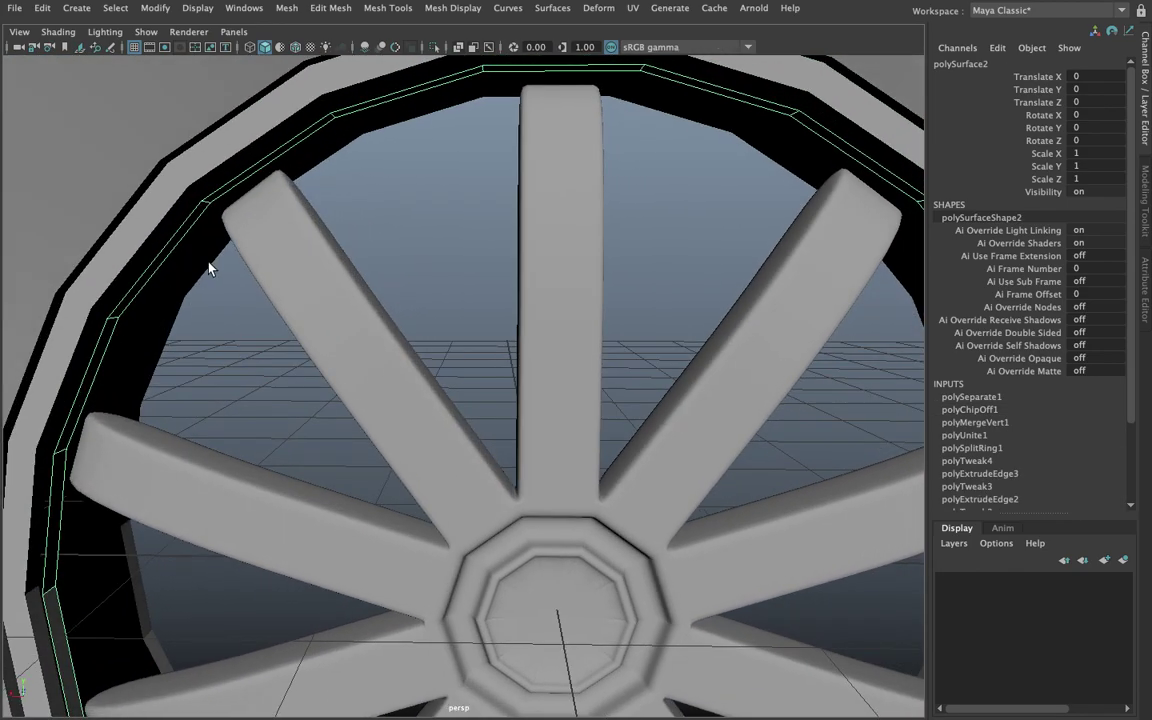
{"action": "mouse_move", "coordinate": [200, 265]}
{"action": "right_mouse_down", "text": "alt"}
{"action": "mouse_move", "coordinate": [228, 287]}
{"action": "mouse_move", "coordinate": [342, 221]}
{"action": "right_mouse_up", "text": "alt"}
{"action": "scroll", "coordinate": [249, 252], "scroll_direction": "down", "scroll_amount": 5}
{"action": "left_click_drag", "start_coordinate": [206, 226], "coordinate": [689, 594]}
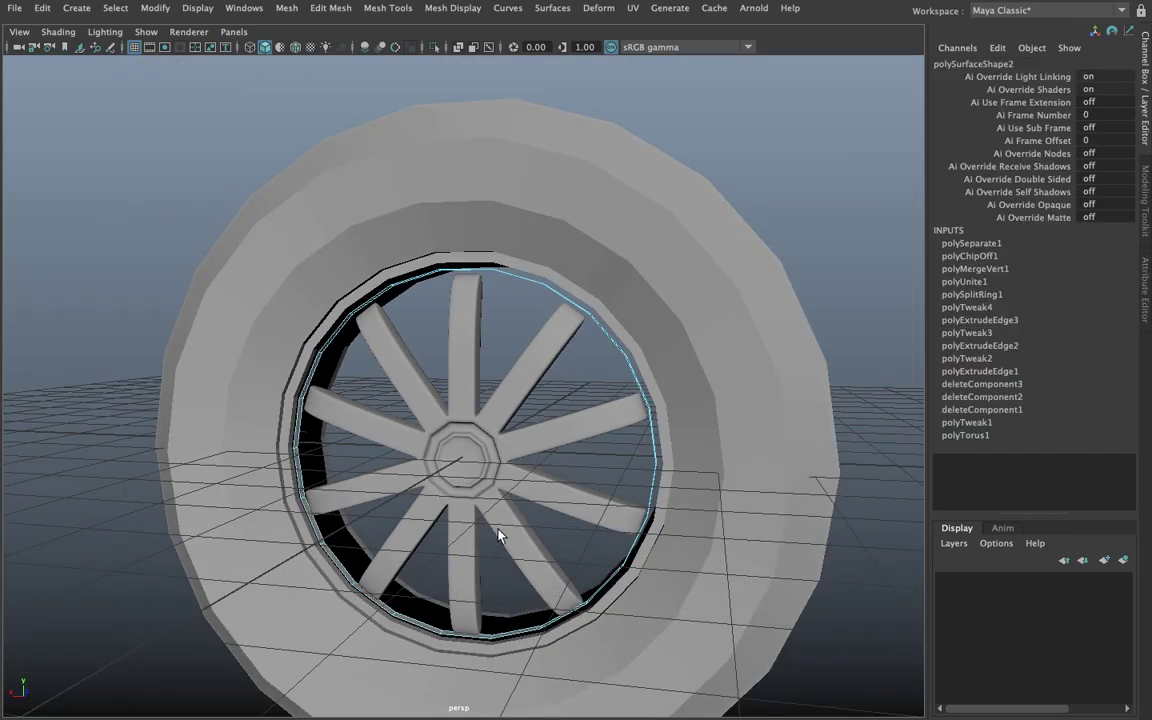
{"action": "scroll", "coordinate": [256, 335], "scroll_direction": "up", "scroll_amount": 5}
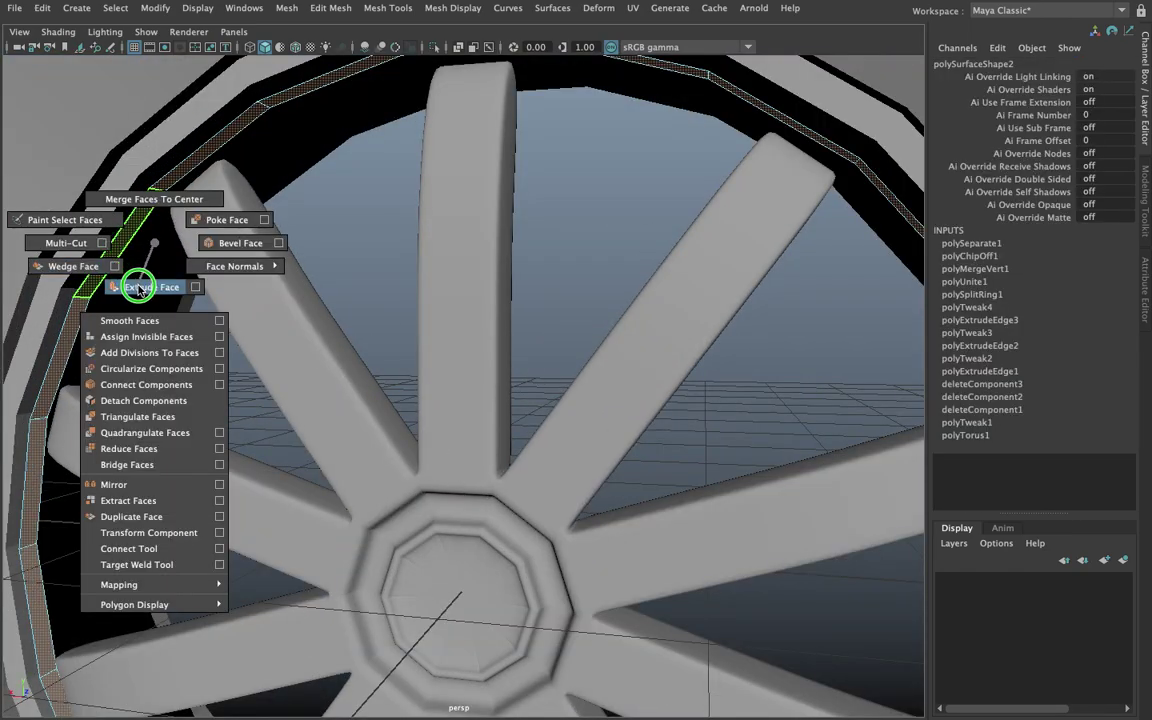
Step: Extrude the ring's faces to thicken the band, Local Translate Z 0.153
{"action": "right_click_drag", "start_coordinate": [127, 250], "coordinate": [147, 288], "text": "shift"}
{"action": "scroll", "coordinate": [172, 303], "scroll_direction": "down", "scroll_amount": 5}
{"action": "scroll", "coordinate": [289, 335], "scroll_direction": "up", "scroll_amount": 3}
{"action": "scroll", "coordinate": [289, 335], "scroll_direction": "up", "scroll_amount": 2}
{"action": "scroll", "coordinate": [355, 360], "scroll_direction": "up", "scroll_amount": 2}
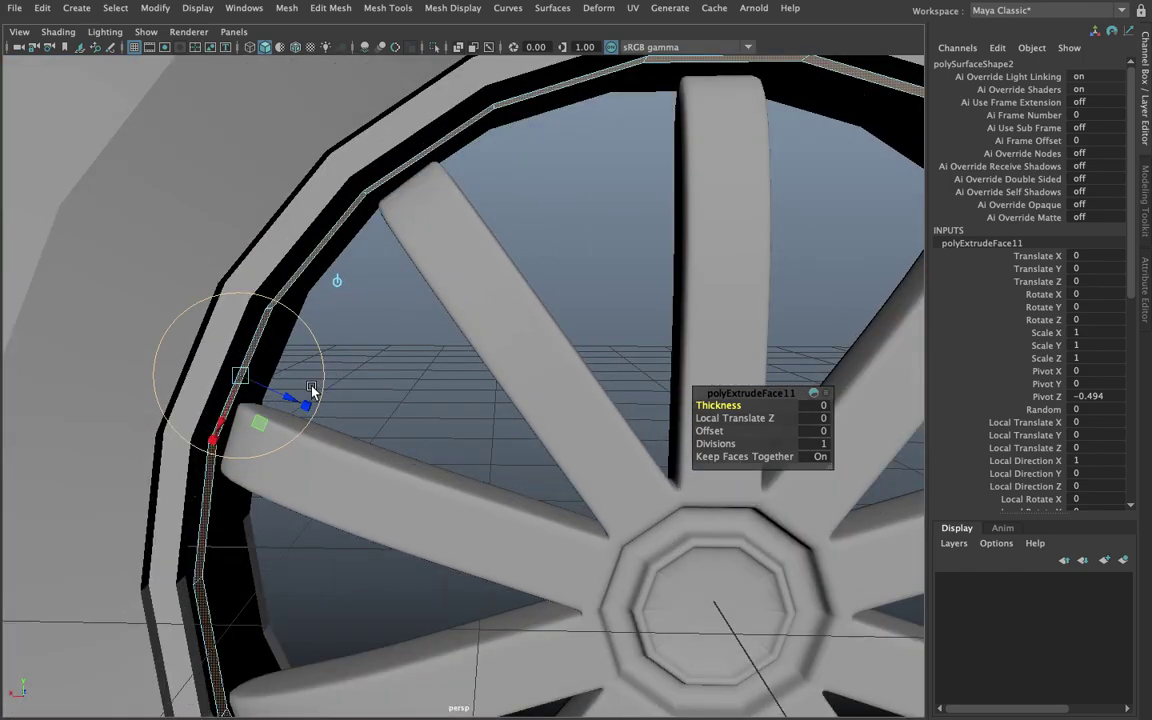
{"action": "mouse_move", "coordinate": [289, 398]}
{"action": "left_mouse_down"}
{"action": "mouse_move", "coordinate": [268, 390]}
{"action": "mouse_move", "coordinate": [309, 418]}
{"action": "mouse_move", "coordinate": [339, 388]}
{"action": "mouse_move", "coordinate": [282, 403]}
{"action": "left_mouse_up"}
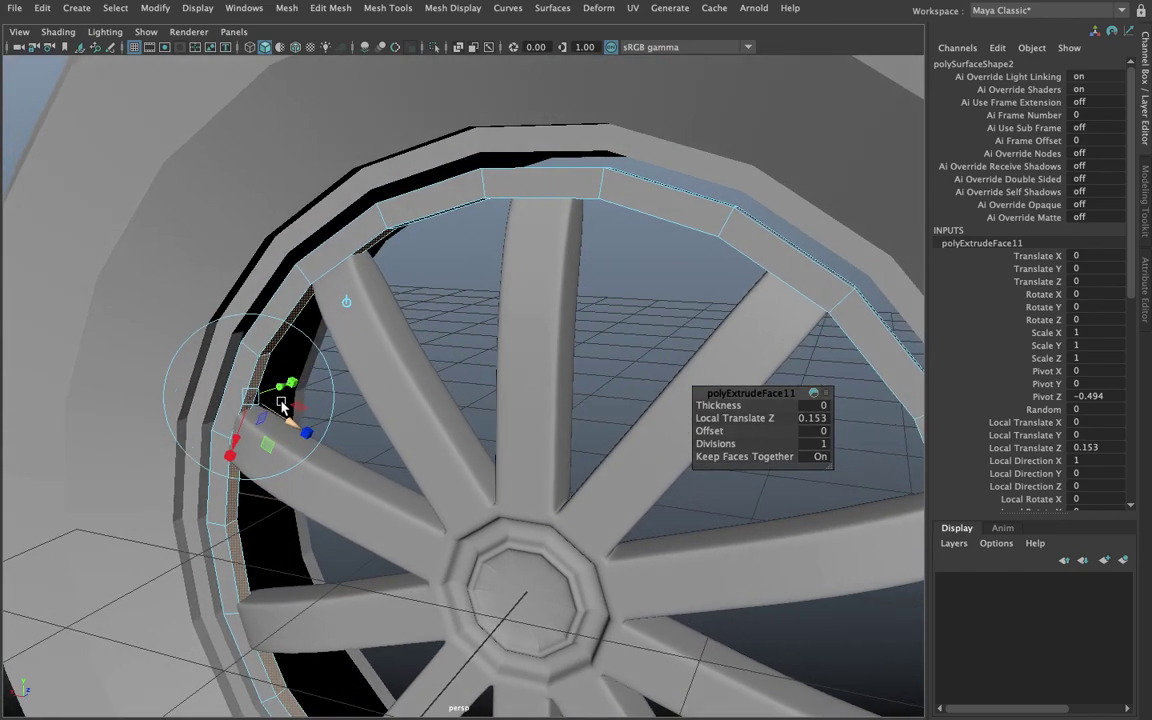
{"action": "key", "text": "F8"}
Step: In Object Mode, scale the rim band uniformly to 1.05
{"action": "right_click_drag", "start_coordinate": [303, 262], "coordinate": [325, 275]}
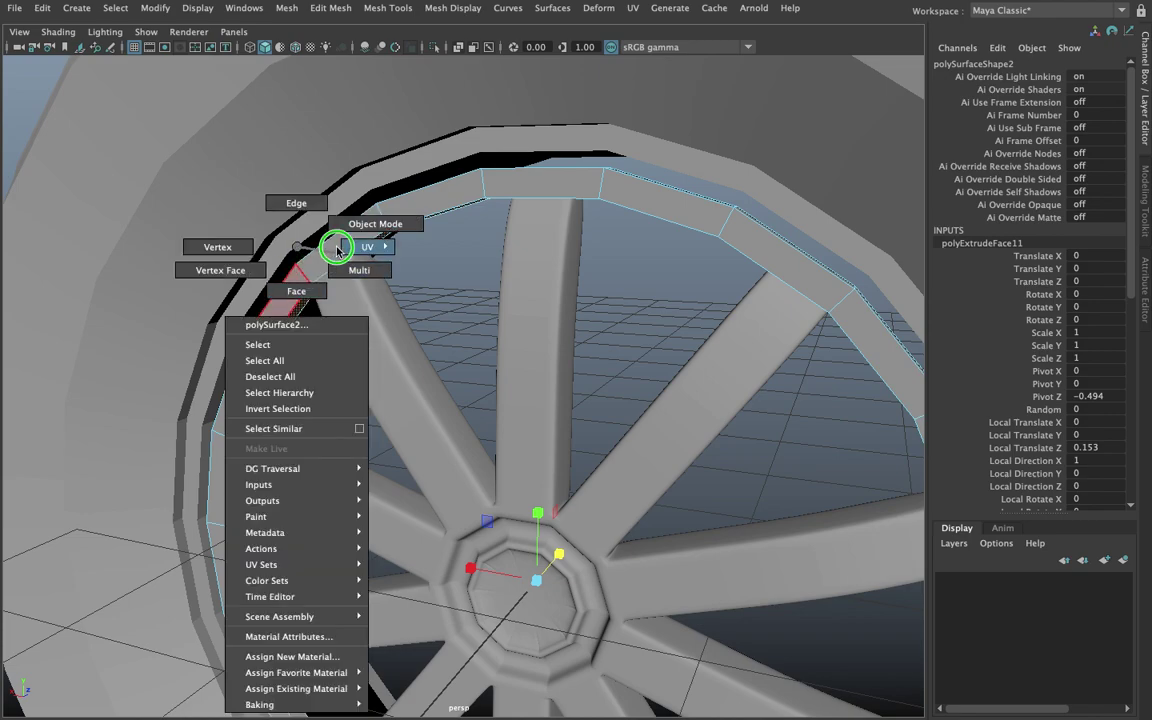
{"action": "key", "text": "F8"}
{"action": "mouse_move", "coordinate": [551, 553]}
{"action": "left_mouse_down"}
{"action": "mouse_move", "coordinate": [594, 548]}
{"action": "mouse_move", "coordinate": [518, 553]}
{"action": "mouse_move", "coordinate": [518, 447]}
{"action": "mouse_move", "coordinate": [579, 411]}
{"action": "left_mouse_up"}
{"action": "key", "text": "ctrl+z"}
{"action": "key", "text": "space"}
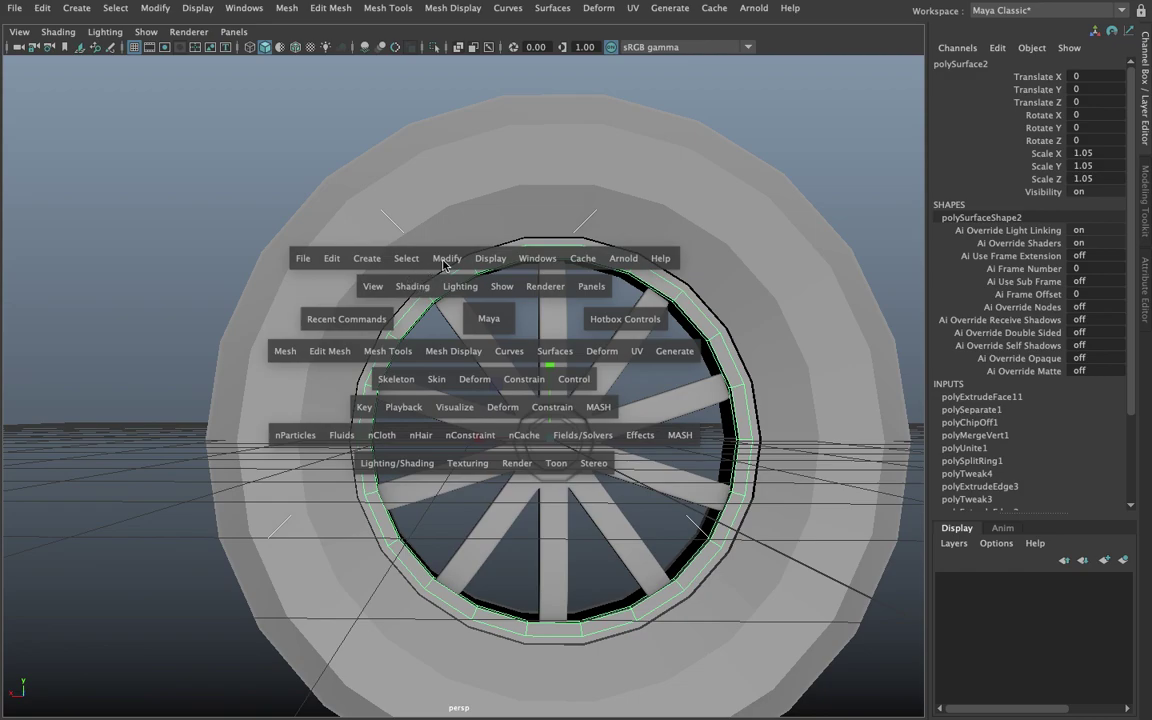
Step: Center the rim band's pivot and scale it along Z to 6.858
{"action": "left_click_drag", "start_coordinate": [444, 263], "coordinate": [509, 372]}
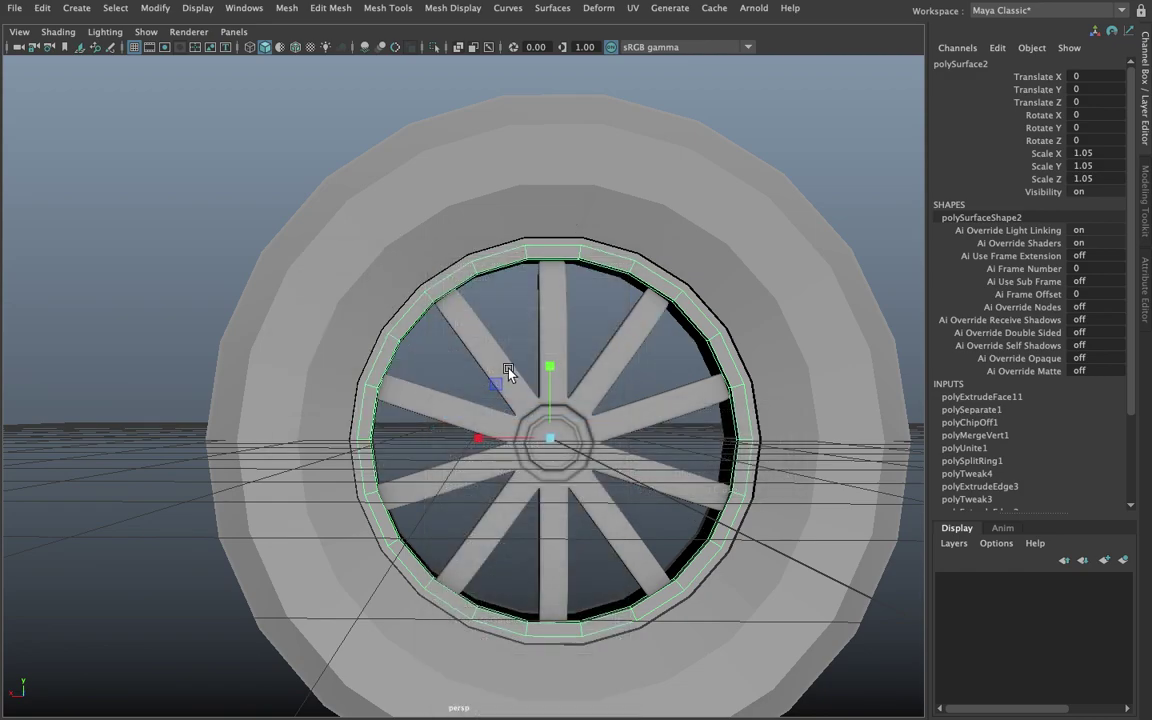
{"action": "key", "text": "space"}
{"action": "mouse_move", "coordinate": [439, 307]}
{"action": "left_mouse_down"}
{"action": "mouse_move", "coordinate": [512, 372]}
{"action": "mouse_move", "coordinate": [490, 465]}
{"action": "mouse_move", "coordinate": [918, 349]}
{"action": "left_mouse_up"}
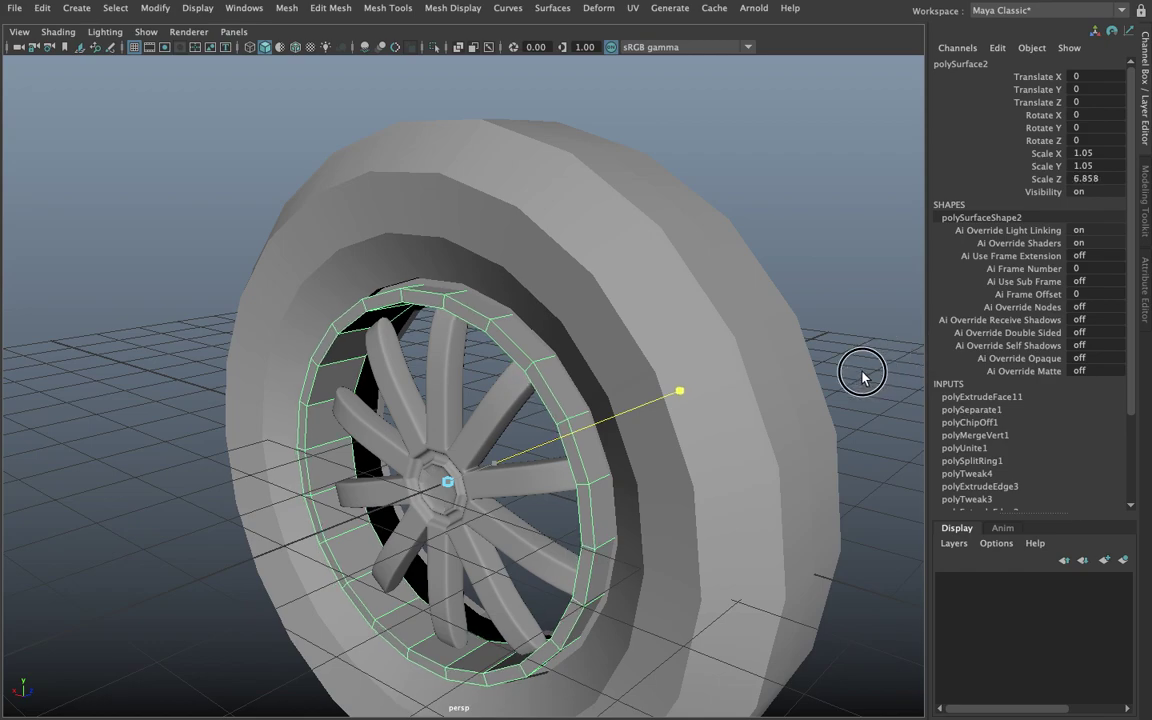
{"action": "left_click_drag", "start_coordinate": [918, 349], "coordinate": [785, 393]}
Step: Move the rim band forward along Z to Translate Z 0.386
{"action": "key", "text": "w"}
{"action": "left_click_drag", "start_coordinate": [505, 455], "coordinate": [586, 419]}
{"action": "scroll", "coordinate": [630, 391], "scroll_direction": "up", "scroll_amount": 1}
{"action": "scroll", "coordinate": [578, 437], "scroll_direction": "up", "scroll_amount": 2}
{"action": "scroll", "coordinate": [561, 428], "scroll_direction": "up", "scroll_amount": 2}
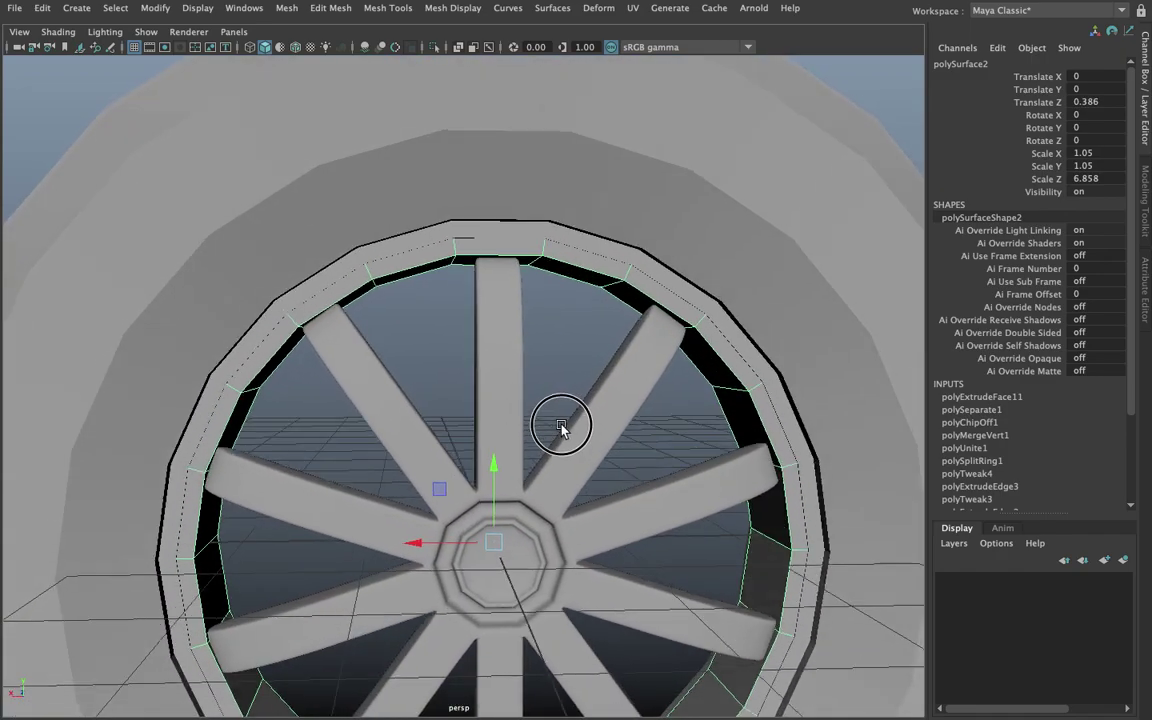
{"action": "scroll", "coordinate": [561, 427], "scroll_direction": "up", "scroll_amount": 1}
Step: Check the selection by picking the tire mesh, then reselect the rim band
{"action": "left_click", "coordinate": [551, 428]}
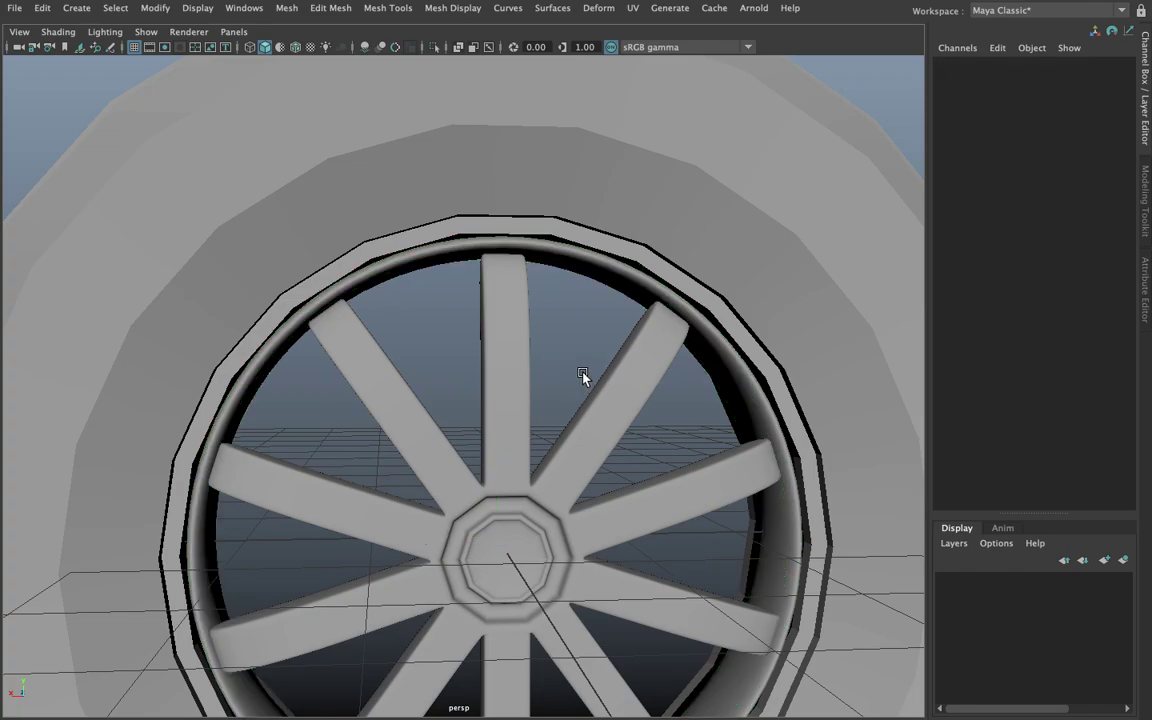
{"action": "scroll", "coordinate": [548, 411], "scroll_direction": "up", "scroll_amount": 1}
{"action": "scroll", "coordinate": [620, 340], "scroll_direction": "up", "scroll_amount": 2}
{"action": "left_click", "coordinate": [648, 298]}
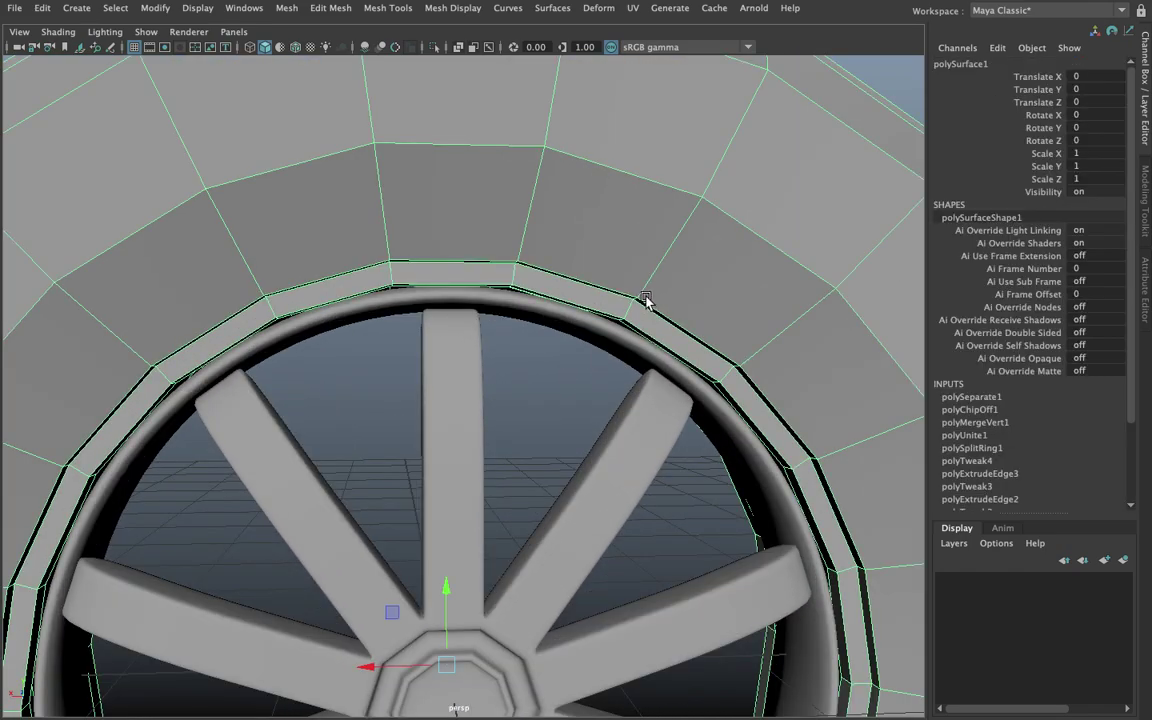
{"action": "scroll", "coordinate": [646, 300], "scroll_direction": "down", "scroll_amount": 3}
{"action": "left_click", "coordinate": [587, 373]}
{"action": "scroll", "coordinate": [575, 390], "scroll_direction": "down", "scroll_amount": 3}
{"action": "scroll", "coordinate": [500, 410], "scroll_direction": "up", "scroll_amount": 1}
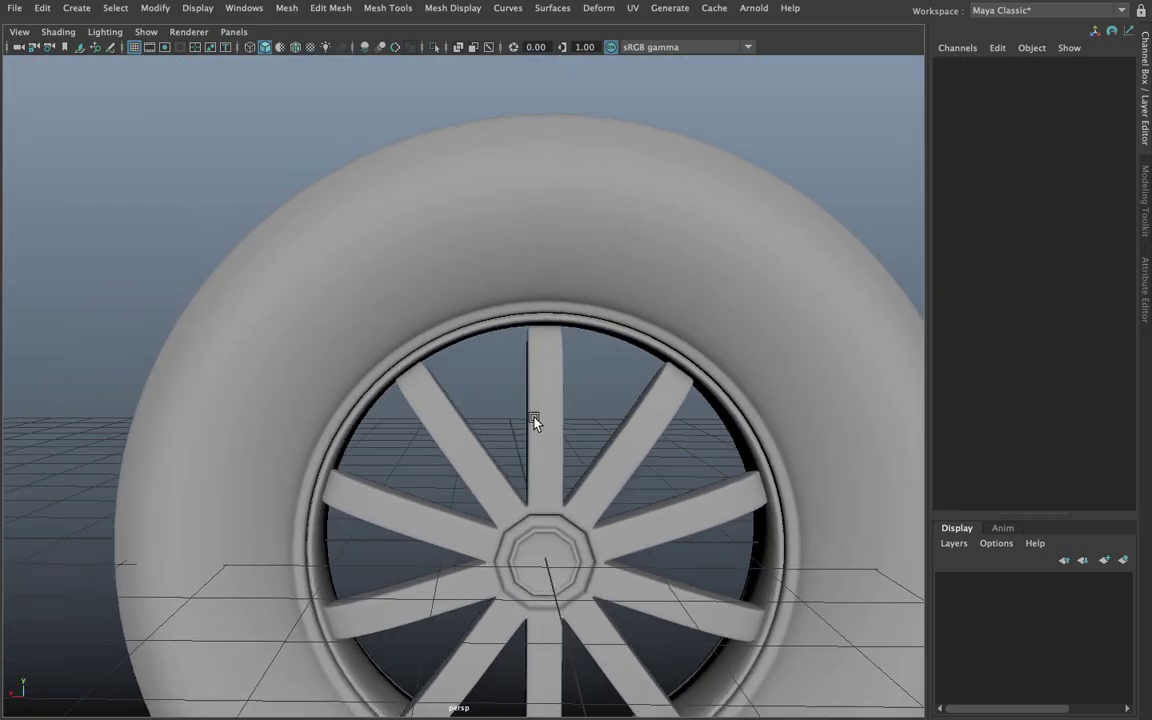
{"action": "scroll", "coordinate": [470, 430], "scroll_direction": "up", "scroll_amount": 2}
{"action": "left_click", "coordinate": [378, 419]}
{"action": "scroll", "coordinate": [390, 405], "scroll_direction": "up", "scroll_amount": 2}
Step: Insert an extra edge loop around the rim band with the Insert Edge Loop Tool
{"action": "right_click_drag", "start_coordinate": [357, 311], "coordinate": [357, 390], "text": "shift"}
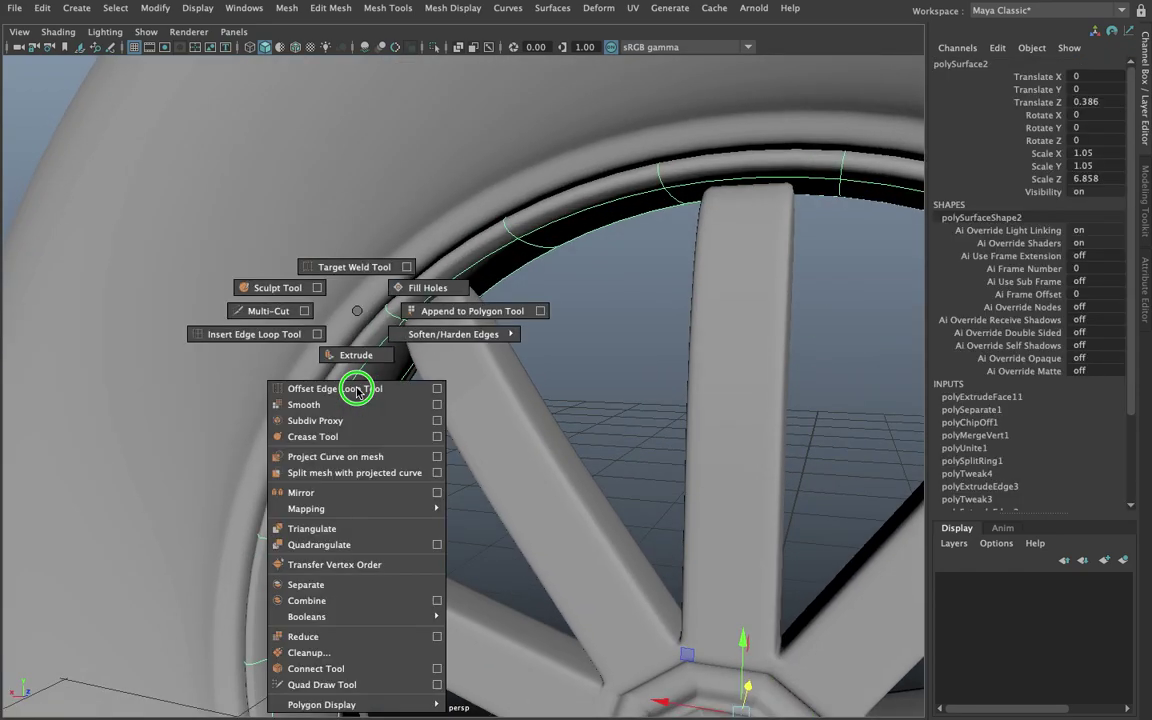
{"action": "right_click_drag", "start_coordinate": [266, 347], "coordinate": [266, 347], "text": "shift"}
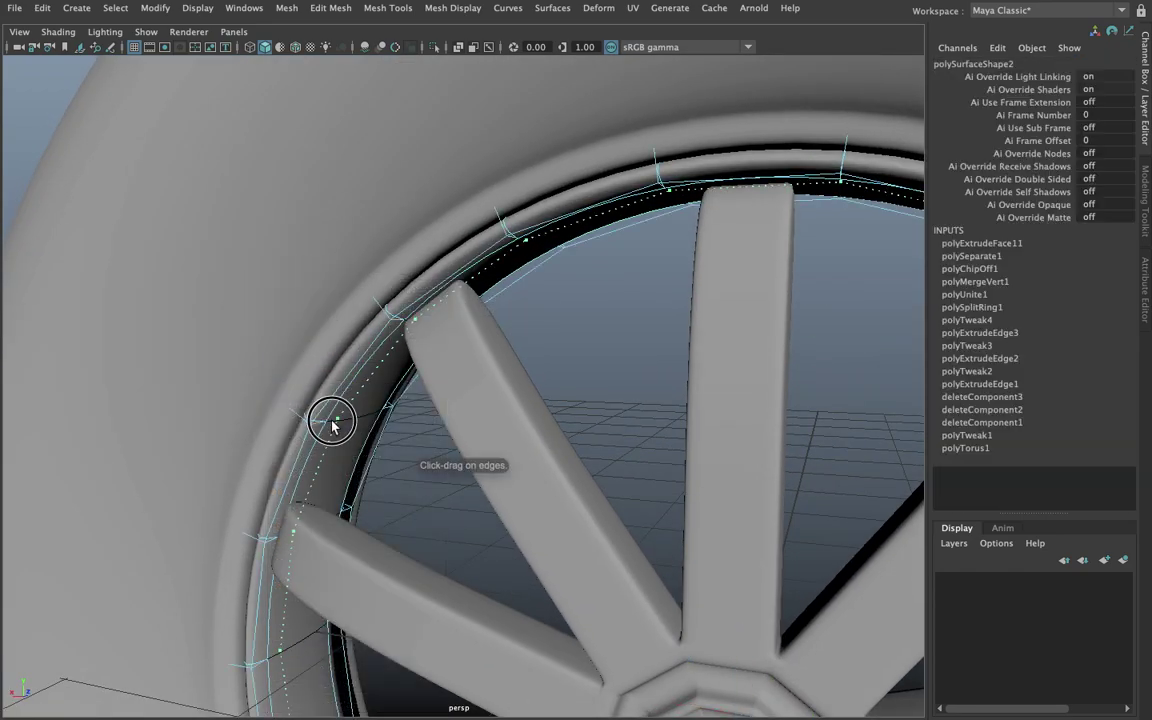
{"action": "left_click", "coordinate": [313, 428]}
{"action": "scroll", "coordinate": [309, 384], "scroll_direction": "down", "scroll_amount": 3}
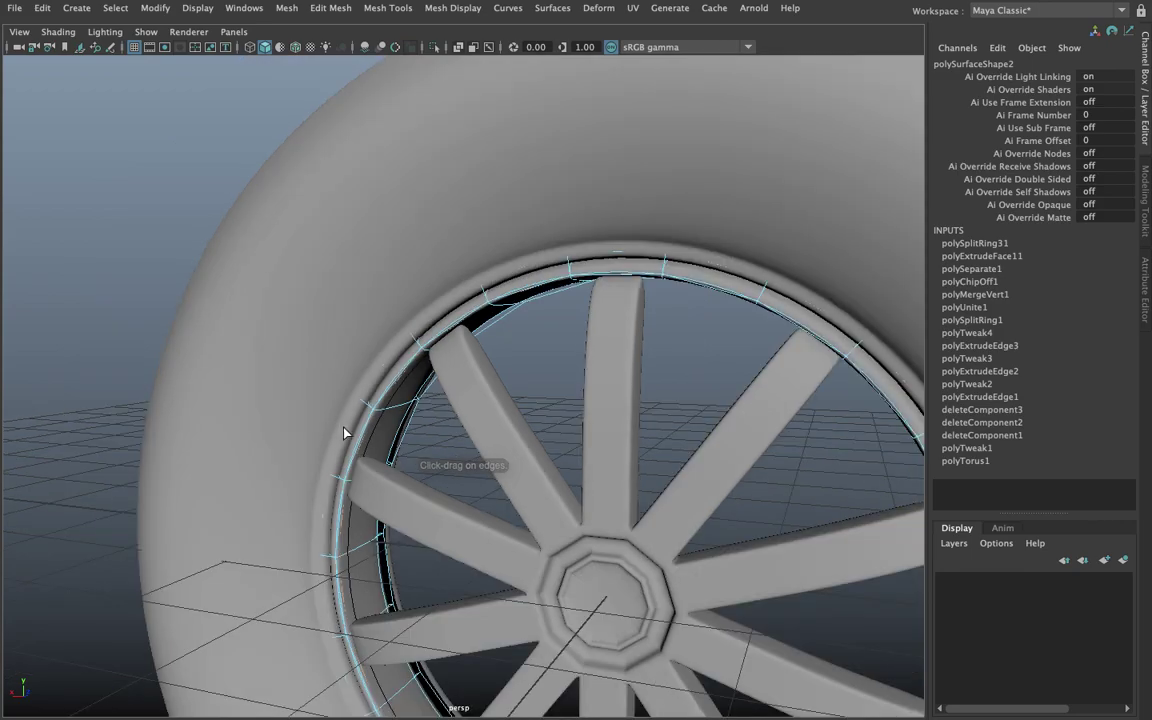
{"action": "left_click_drag", "start_coordinate": [309, 384], "coordinate": [360, 380], "text": "alt"}
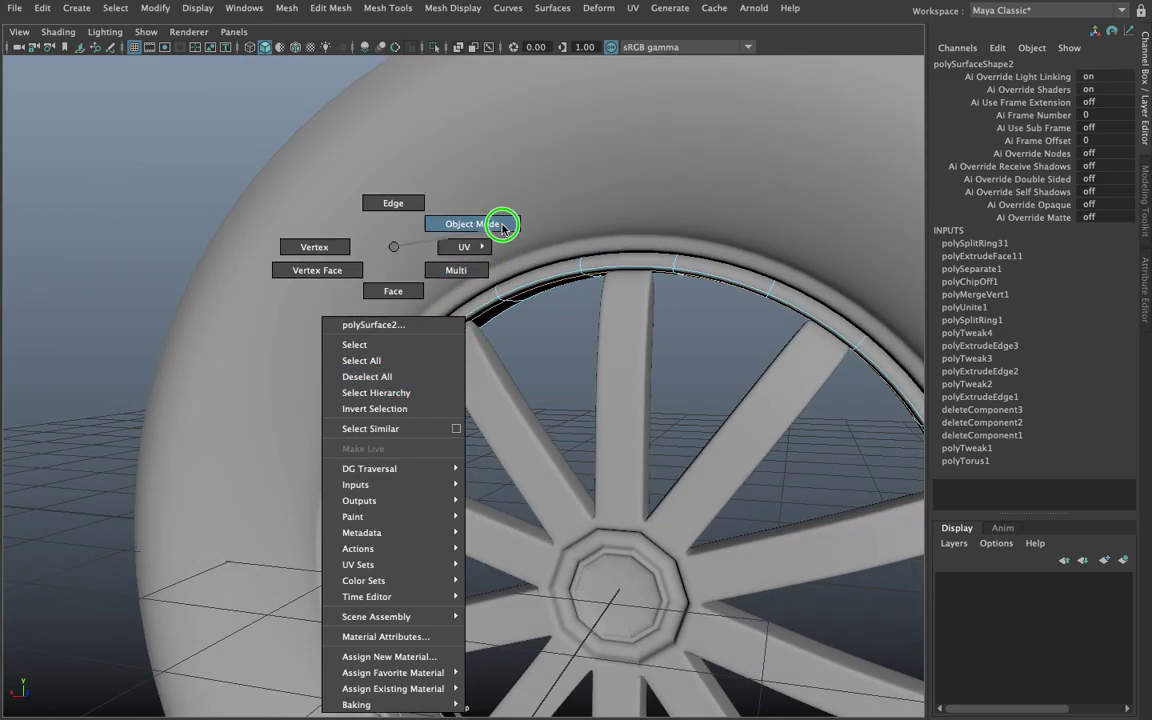
Step: Return to Object Mode and select the wheel and spokes
{"action": "right_click_drag", "start_coordinate": [391, 247], "coordinate": [501, 226]}
{"action": "scroll", "coordinate": [492, 325], "scroll_direction": "down", "scroll_amount": 5}
{"action": "mouse_move", "coordinate": [493, 328]}
{"action": "left_mouse_down", "text": "alt"}
{"action": "mouse_move", "coordinate": [591, 368]}
{"action": "mouse_move", "coordinate": [597, 355]}
{"action": "mouse_move", "coordinate": [579, 334]}
{"action": "mouse_move", "coordinate": [537, 321]}
{"action": "mouse_move", "coordinate": [499, 340]}
{"action": "mouse_move", "coordinate": [535, 347]}
{"action": "mouse_move", "coordinate": [530, 337]}
{"action": "mouse_move", "coordinate": [629, 330]}
{"action": "mouse_move", "coordinate": [573, 337]}
{"action": "left_mouse_up", "text": "alt"}
{"action": "left_click", "coordinate": [537, 321]}
{"action": "left_click_drag", "start_coordinate": [239, 239], "coordinate": [738, 560]}
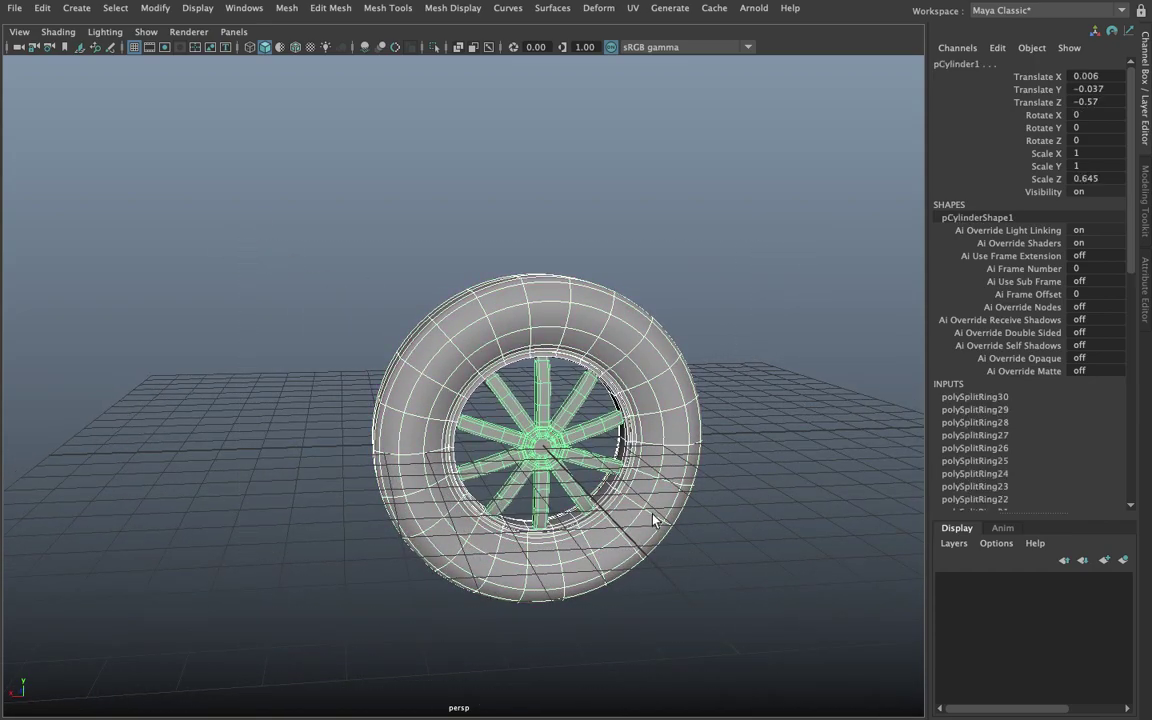
Step: Clear the selection and tumble around the smoothed tire from edge-on, low and three-quarter angles
{"action": "mouse_move", "coordinate": [551, 380]}
{"action": "left_mouse_down", "text": "alt"}
{"action": "mouse_move", "coordinate": [527, 200]}
{"action": "mouse_move", "coordinate": [648, 226]}
{"action": "left_mouse_up", "text": "alt"}
{"action": "left_click", "coordinate": [783, 259]}
{"action": "right_click_drag", "start_coordinate": [783, 259], "coordinate": [658, 378], "text": "alt"}
{"action": "mouse_move", "coordinate": [658, 378]}
{"action": "left_mouse_down", "text": "alt"}
{"action": "mouse_move", "coordinate": [465, 406]}
{"action": "mouse_move", "coordinate": [497, 410]}
{"action": "mouse_move", "coordinate": [607, 365]}
{"action": "mouse_move", "coordinate": [676, 388]}
{"action": "left_mouse_up", "text": "alt"}
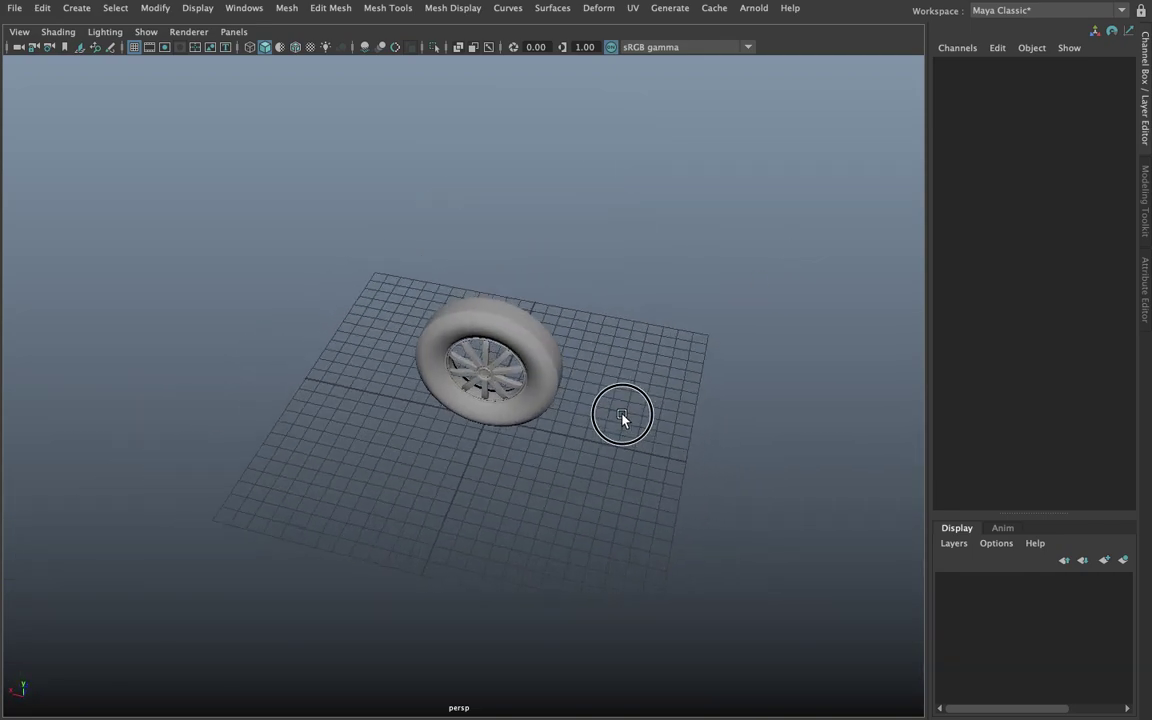
{"action": "left_click_drag", "start_coordinate": [661, 401], "coordinate": [658, 373], "text": "alt"}
{"action": "scroll", "coordinate": [548, 378], "scroll_direction": "up", "scroll_amount": 3}
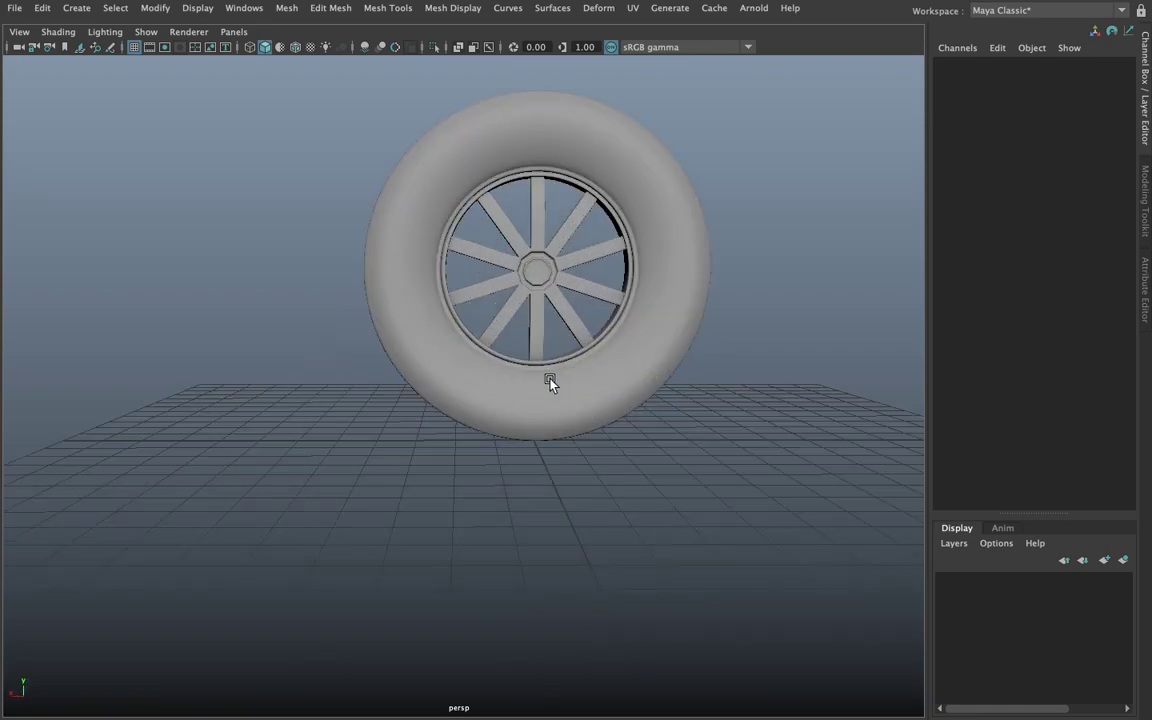
{"action": "scroll", "coordinate": [476, 509], "scroll_direction": "up", "scroll_amount": 3}
{"action": "mouse_move", "coordinate": [476, 509]}
{"action": "left_mouse_down", "text": "alt"}
{"action": "mouse_move", "coordinate": [643, 501]}
{"action": "mouse_move", "coordinate": [635, 525]}
{"action": "mouse_move", "coordinate": [537, 553]}
{"action": "mouse_move", "coordinate": [495, 583]}
{"action": "mouse_move", "coordinate": [417, 594]}
{"action": "mouse_move", "coordinate": [291, 548]}
{"action": "mouse_move", "coordinate": [373, 463]}
{"action": "left_mouse_up", "text": "alt"}
Step: Maximize the front view from the four-view layout and zoom onto the wheel's upper half
{"action": "key", "text": "space"}
{"action": "key", "text": "space"}
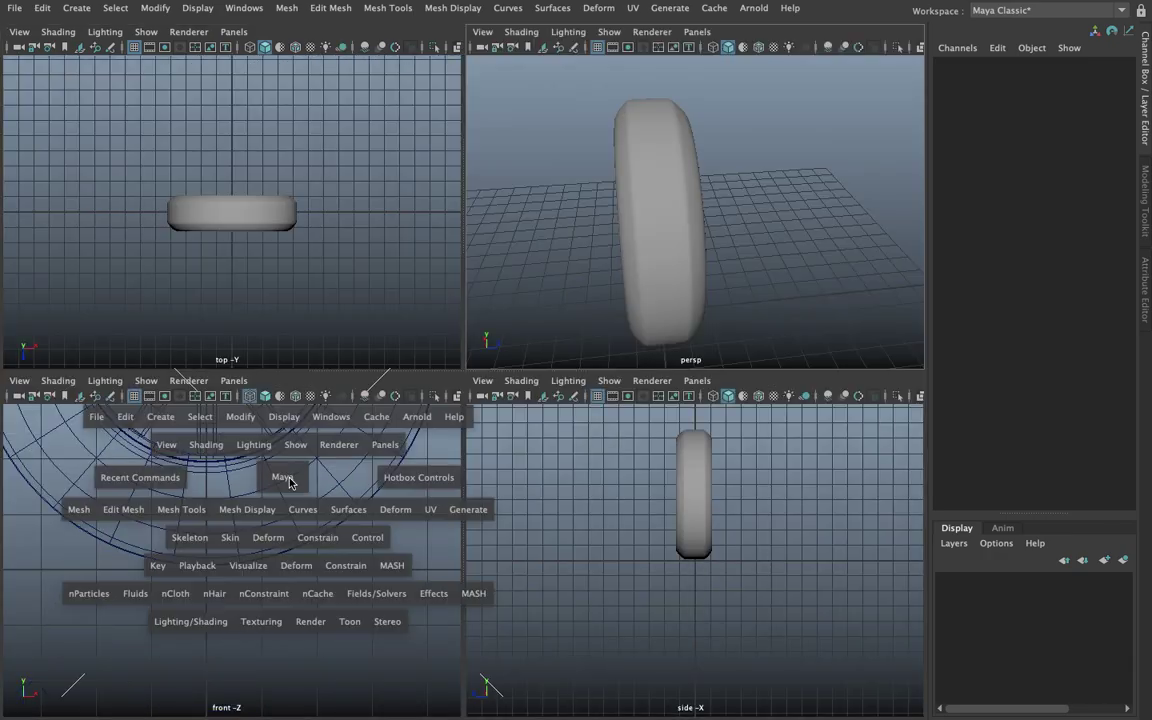
{"action": "middle_click_drag", "start_coordinate": [468, 455], "coordinate": [458, 543], "text": "alt"}
{"action": "scroll", "coordinate": [450, 500], "scroll_direction": "up", "scroll_amount": 3}
{"action": "middle_click_drag", "start_coordinate": [438, 452], "coordinate": [393, 537], "text": "alt"}
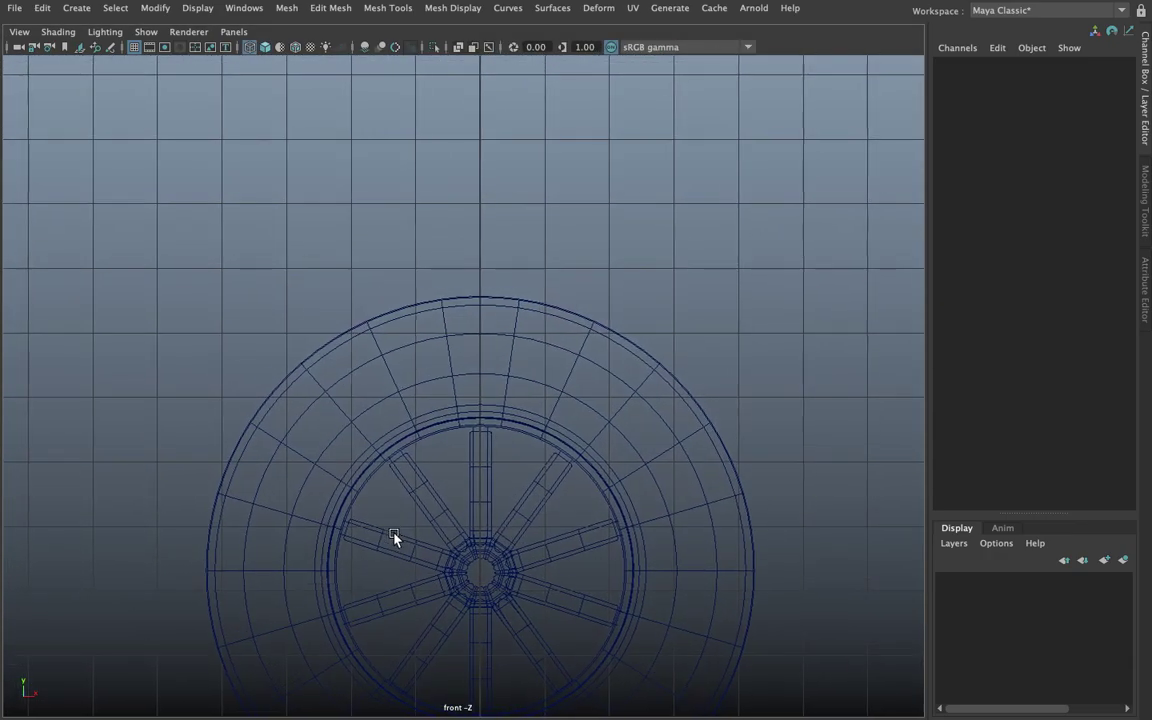
{"action": "scroll", "coordinate": [429, 465], "scroll_direction": "up", "scroll_amount": 2}
{"action": "scroll", "coordinate": [455, 407], "scroll_direction": "up", "scroll_amount": 2}
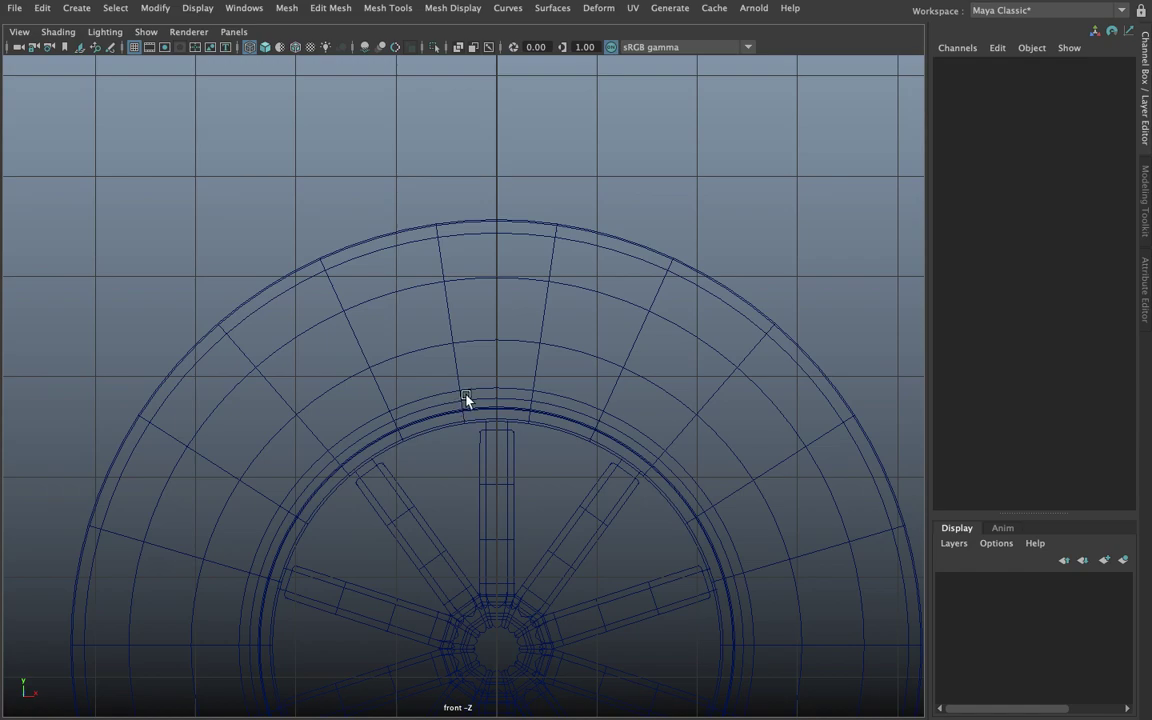
Step: Refine the front view close-up with small pans and zooms
{"action": "middle_click_drag", "start_coordinate": [509, 383], "coordinate": [511, 374], "text": "alt"}
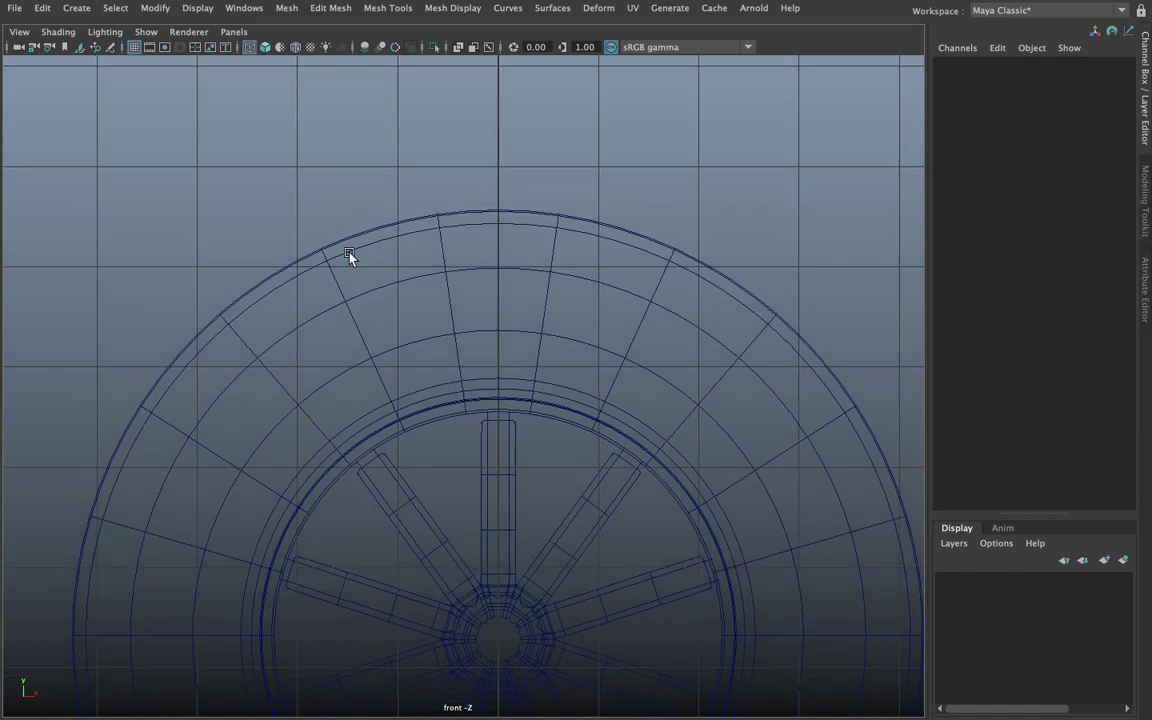
{"action": "mouse_move", "coordinate": [360, 300]}
{"action": "middle_mouse_down", "text": "alt"}
{"action": "mouse_move", "coordinate": [347, 290]}
{"action": "mouse_move", "coordinate": [368, 306]}
{"action": "middle_mouse_up", "text": "alt"}
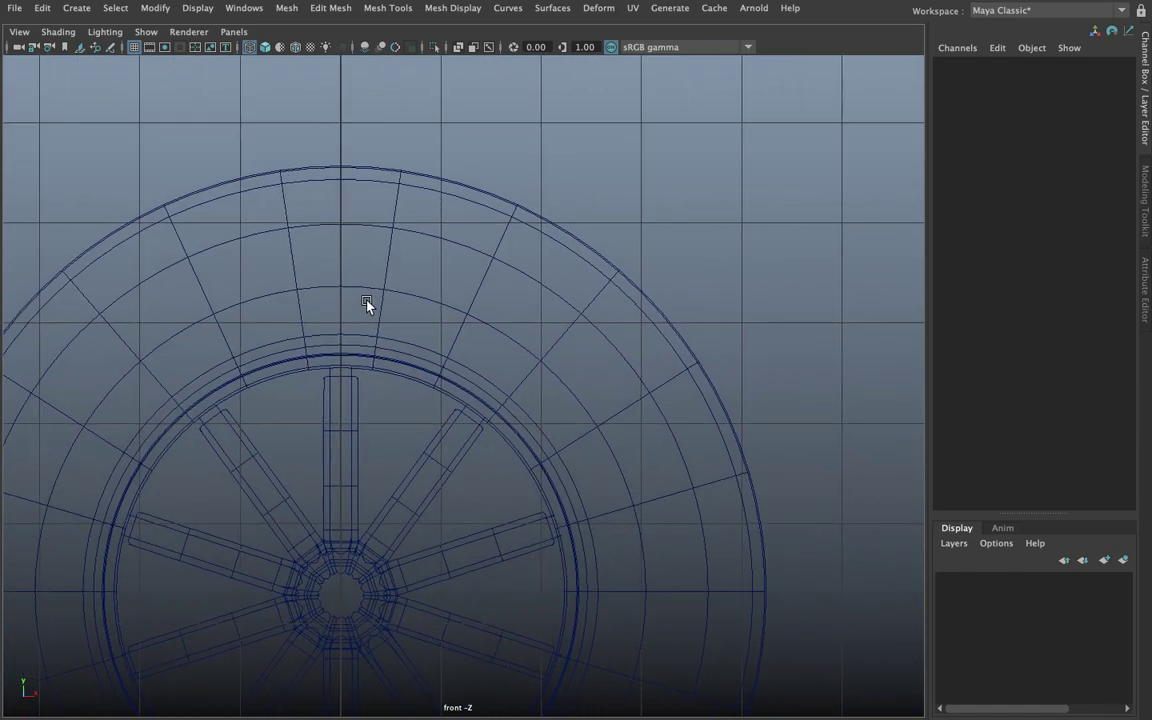
{"action": "scroll", "coordinate": [414, 310], "scroll_direction": "down", "scroll_amount": 1}
{"action": "scroll", "coordinate": [420, 310], "scroll_direction": "down", "scroll_amount": 3}
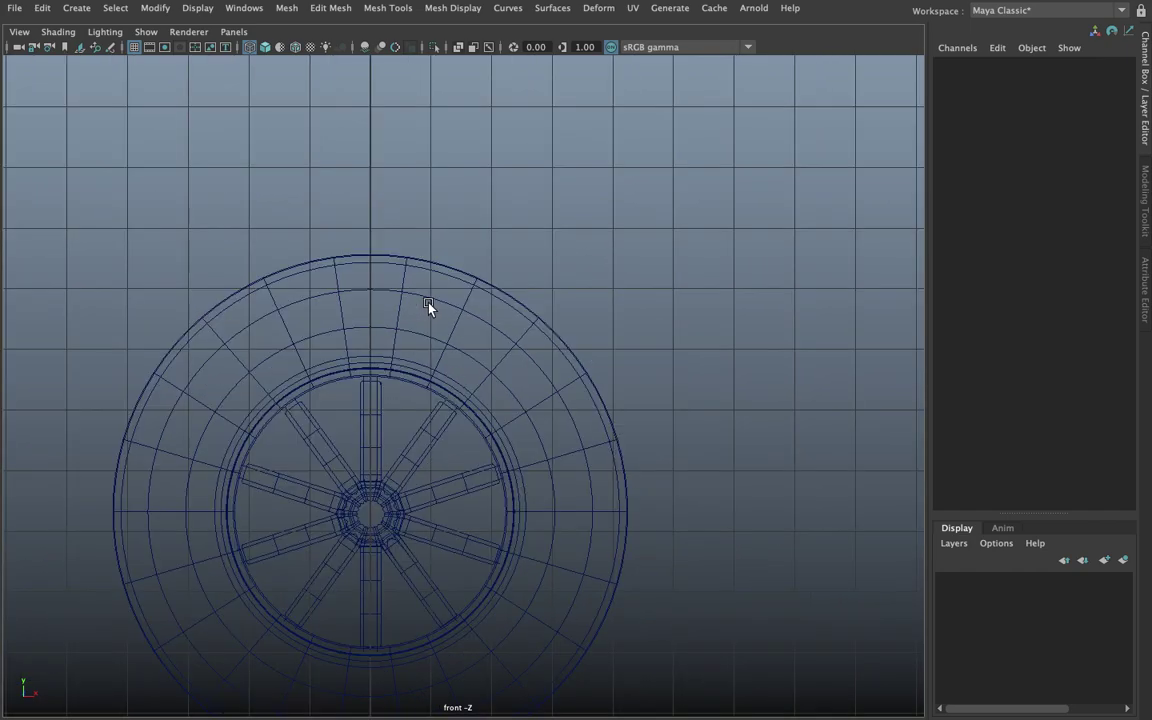
{"action": "scroll", "coordinate": [424, 305], "scroll_direction": "up", "scroll_amount": 1}
{"action": "scroll", "coordinate": [430, 303], "scroll_direction": "up", "scroll_amount": 3}
{"action": "scroll", "coordinate": [494, 288], "scroll_direction": "up", "scroll_amount": 2}
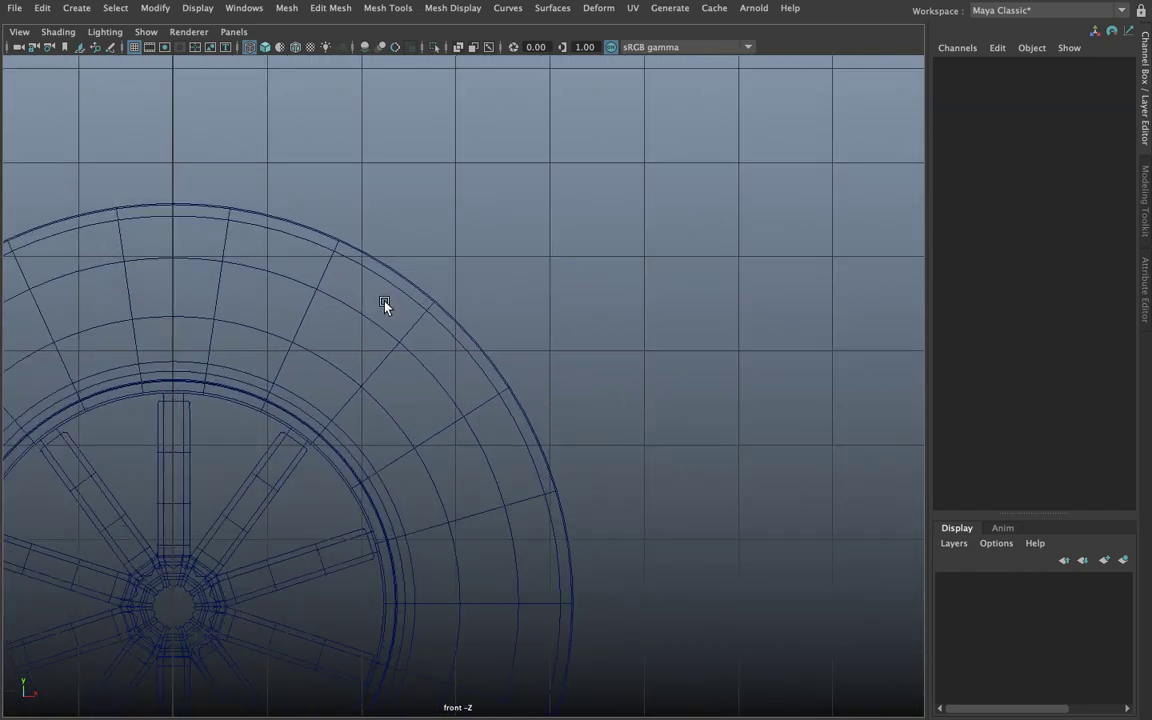
{"action": "scroll", "coordinate": [386, 309], "scroll_direction": "up", "scroll_amount": 2}
{"action": "scroll", "coordinate": [430, 316], "scroll_direction": "up", "scroll_amount": 2}
{"action": "middle_click_drag", "start_coordinate": [373, 320], "coordinate": [377, 303], "text": "alt"}
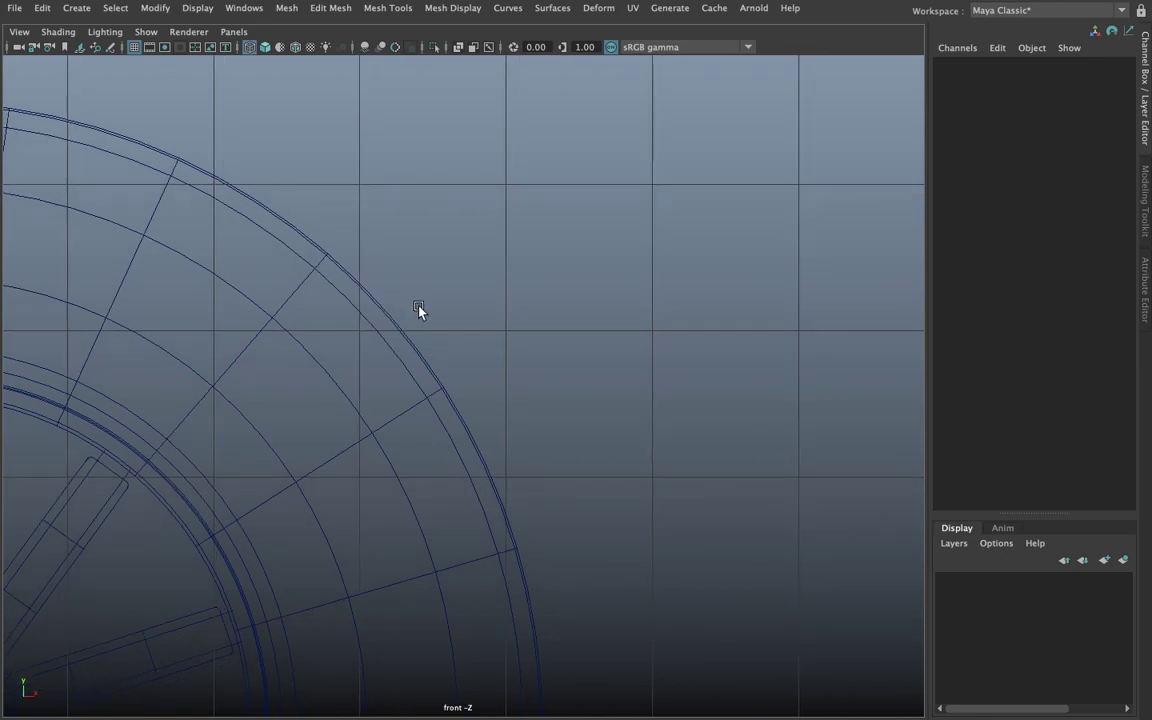
Step: Return to four views and maximize the side view, showing the tire edge-on
{"action": "key", "text": "space"}
{"action": "key", "text": "space"}
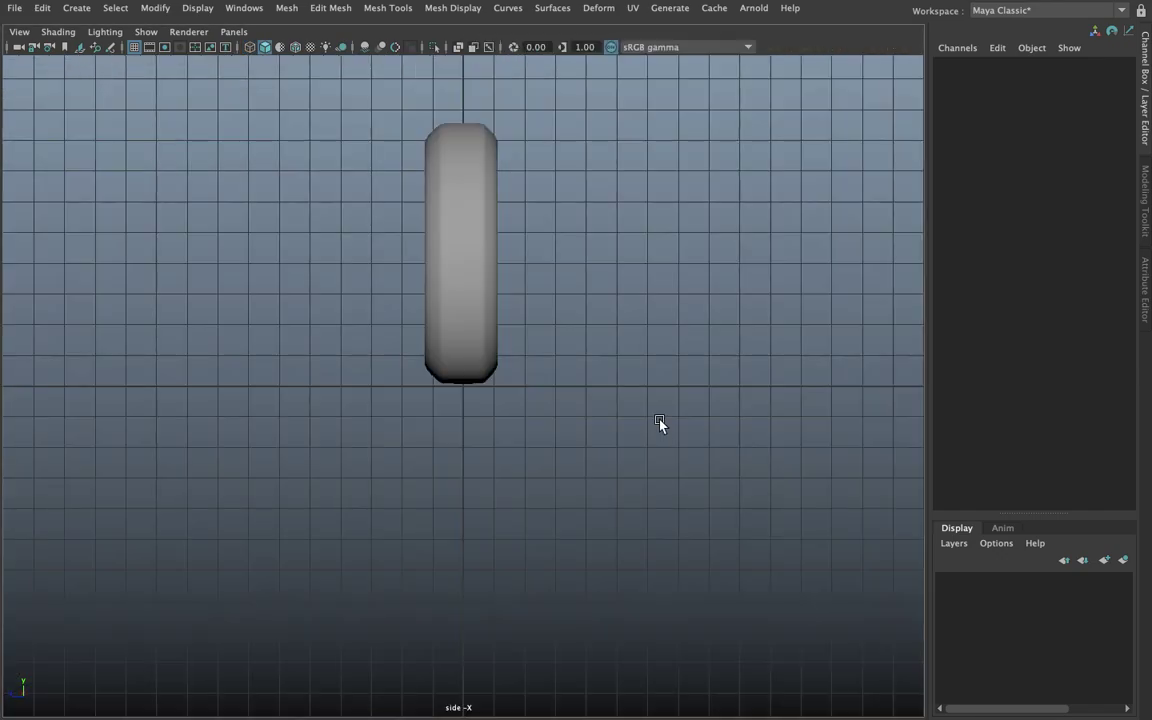
{"action": "scroll", "coordinate": [481, 401], "scroll_direction": "up", "scroll_amount": 2}
{"action": "scroll", "coordinate": [435, 471], "scroll_direction": "up", "scroll_amount": 2}
{"action": "scroll", "coordinate": [465, 362], "scroll_direction": "up", "scroll_amount": 2}
{"action": "key", "text": "space"}
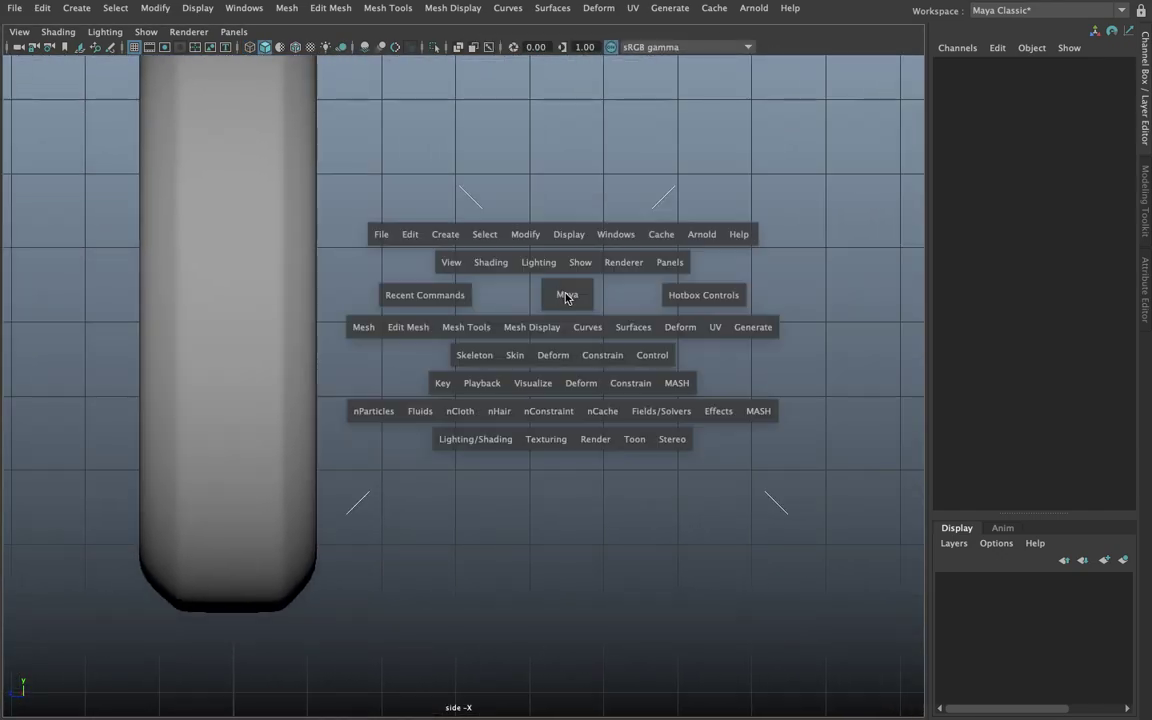
Step: Browse the hotbox Edit Mesh, Mesh Tools and Mesh menus, ending on Edit Mesh
{"action": "left_click", "coordinate": [411, 329]}
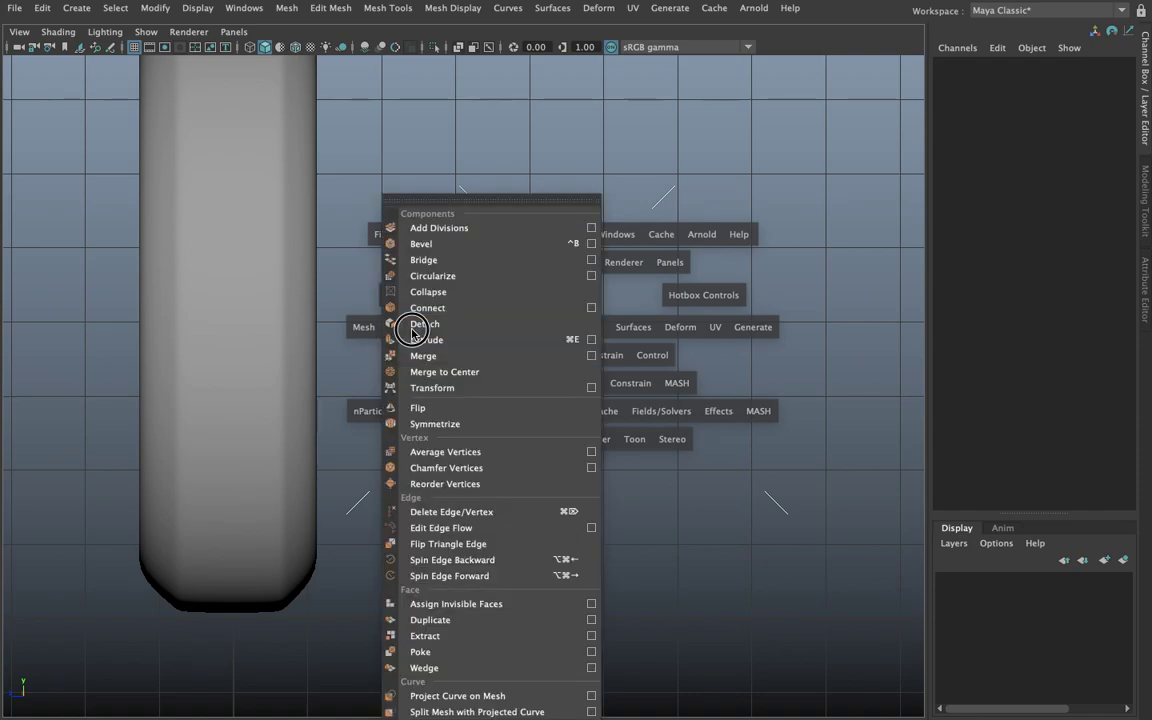
{"action": "left_click", "coordinate": [411, 329]}
{"action": "left_click", "coordinate": [462, 336]}
{"action": "mouse_move", "coordinate": [497, 564]}
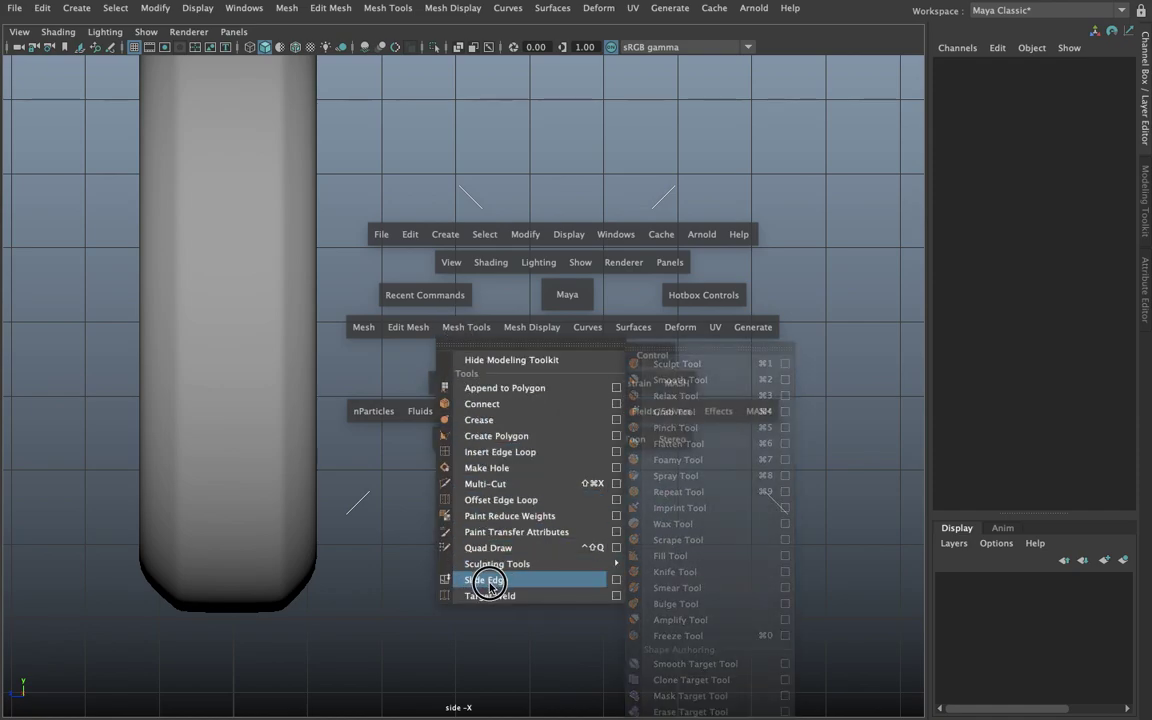
{"action": "left_click", "coordinate": [363, 467]}
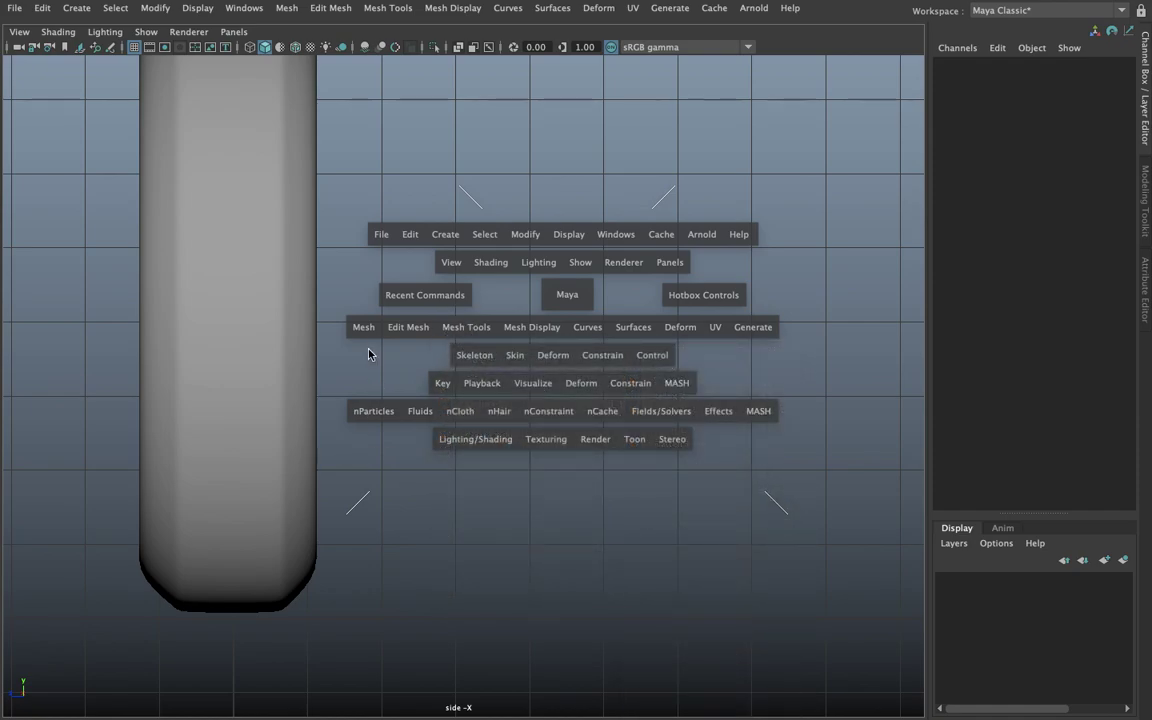
{"action": "left_click", "coordinate": [368, 329]}
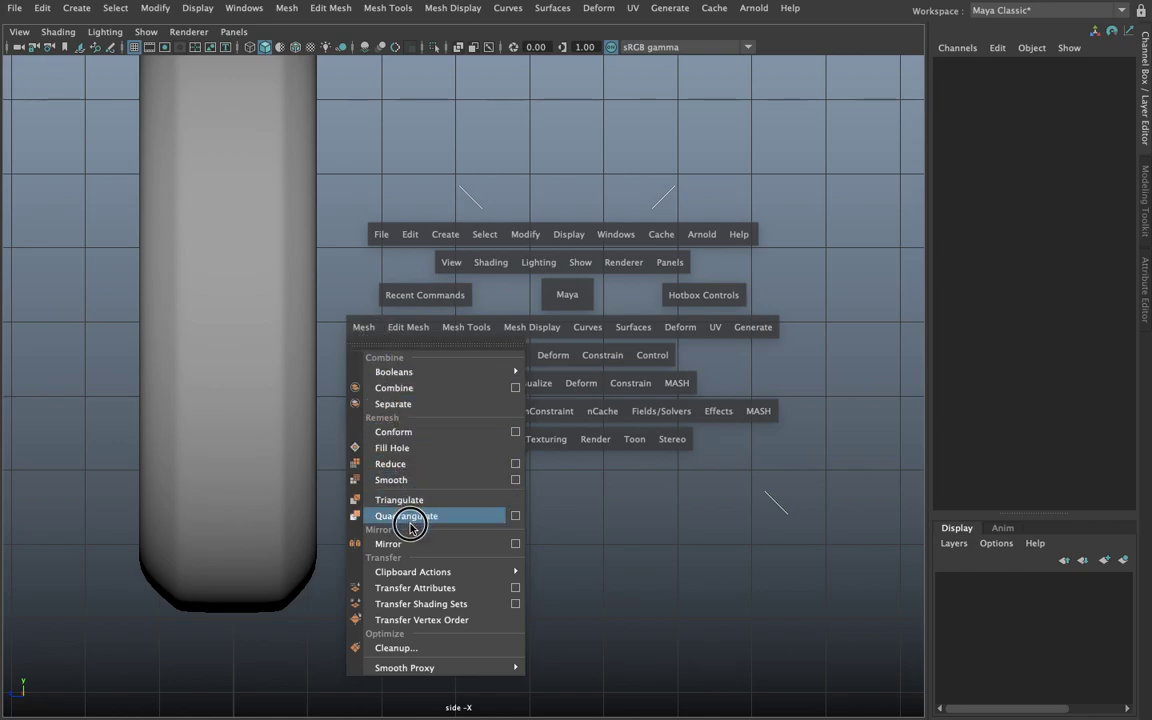
{"action": "mouse_move", "coordinate": [404, 668]}
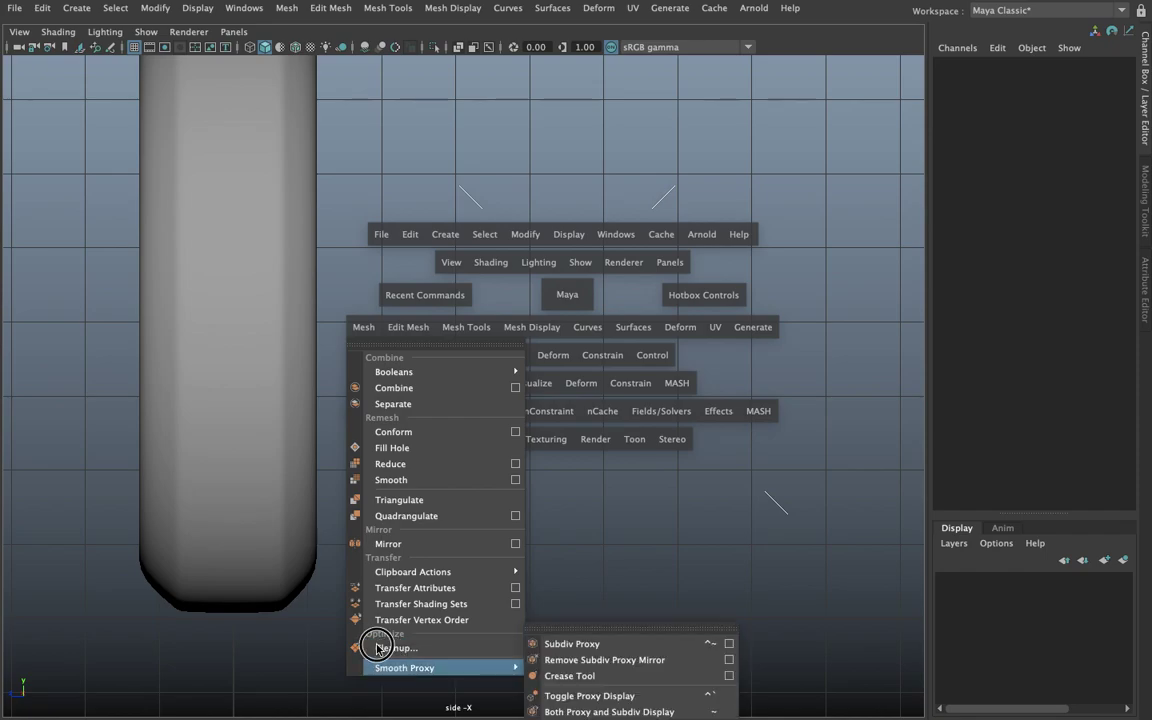
{"action": "left_click", "coordinate": [408, 327]}
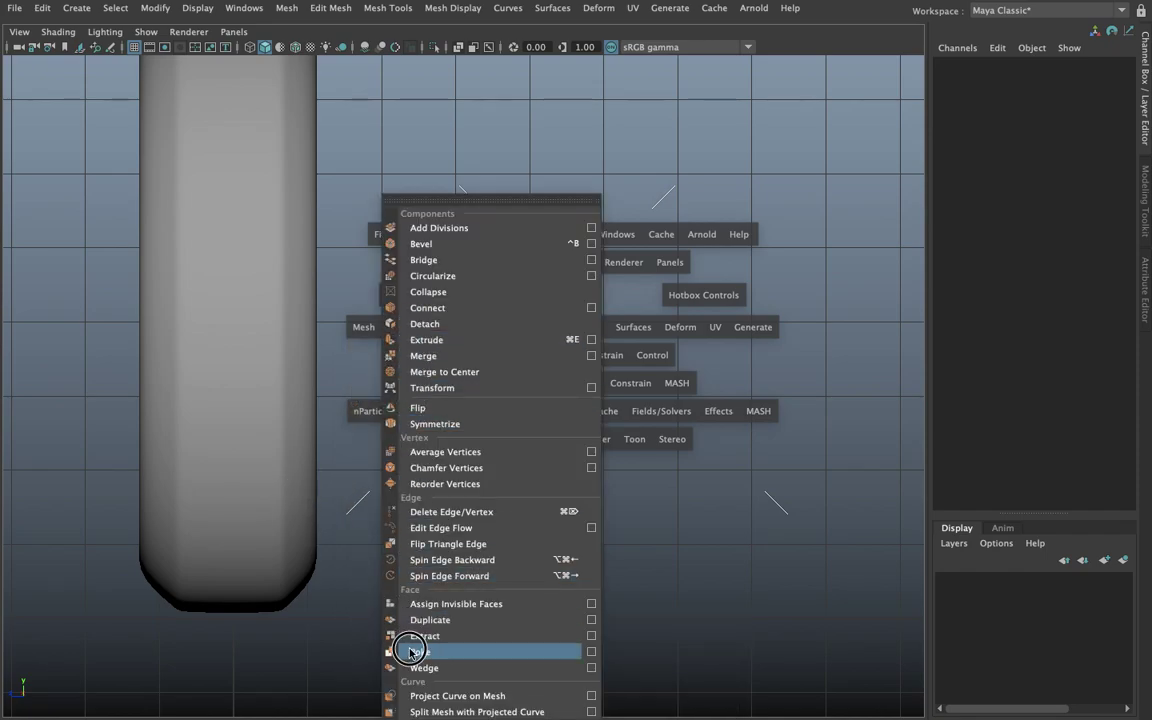
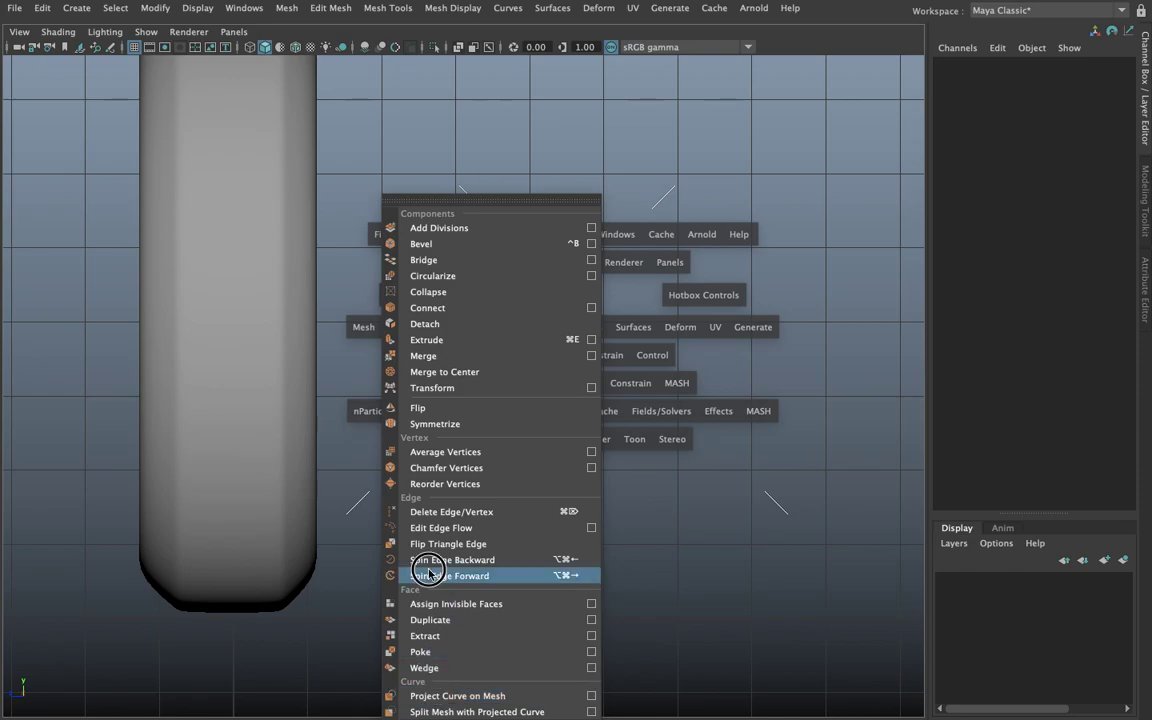
Step: Dismiss the Edit Mesh menu and choose Create Polygon from the Mesh Tools menu
{"action": "left_click", "coordinate": [405, 306]}
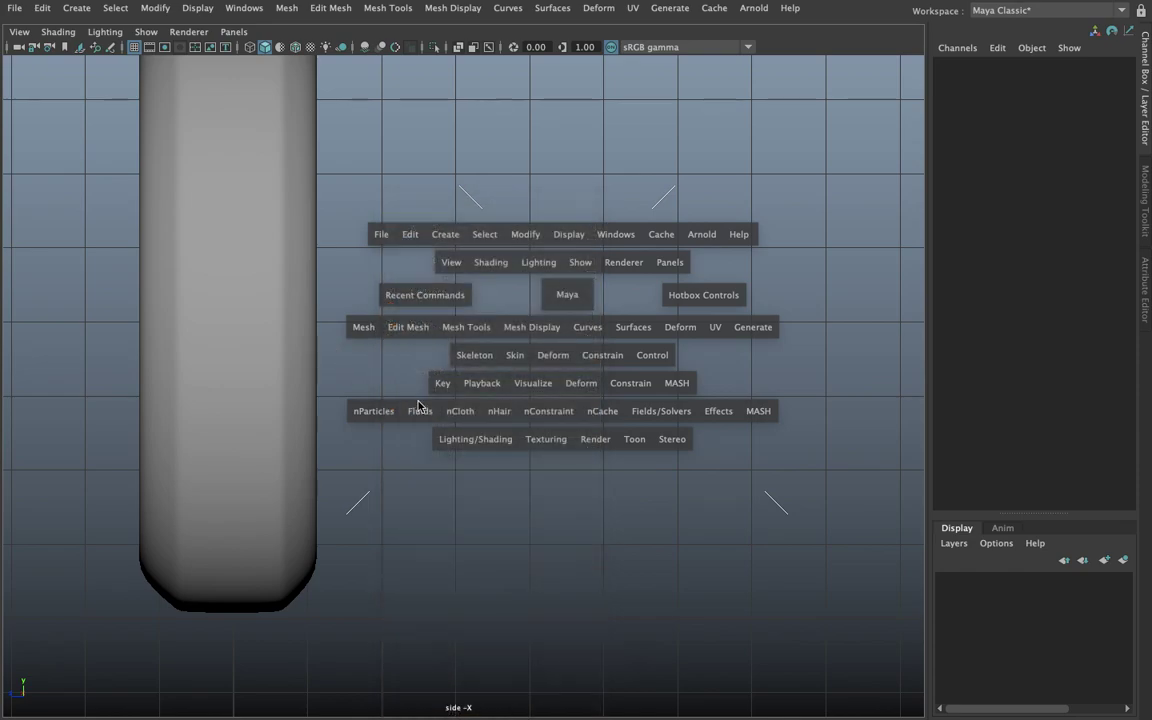
{"action": "left_click", "coordinate": [464, 329]}
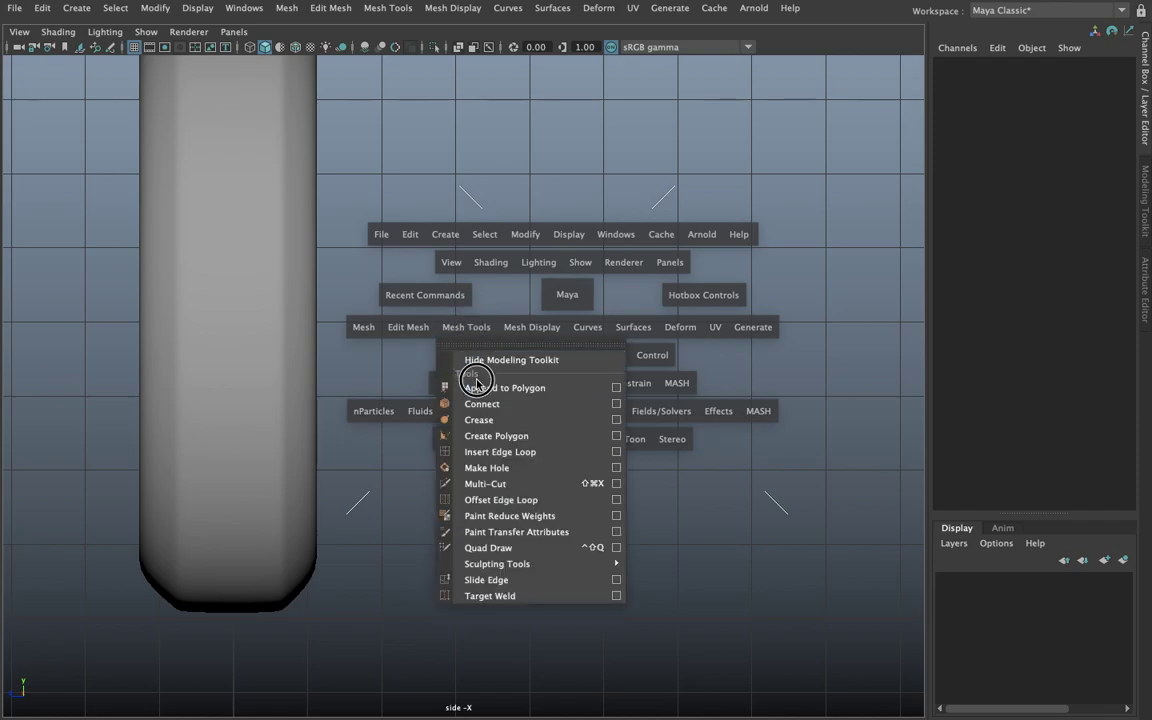
{"action": "left_click", "coordinate": [488, 434]}
{"action": "left_click", "coordinate": [478, 328]}
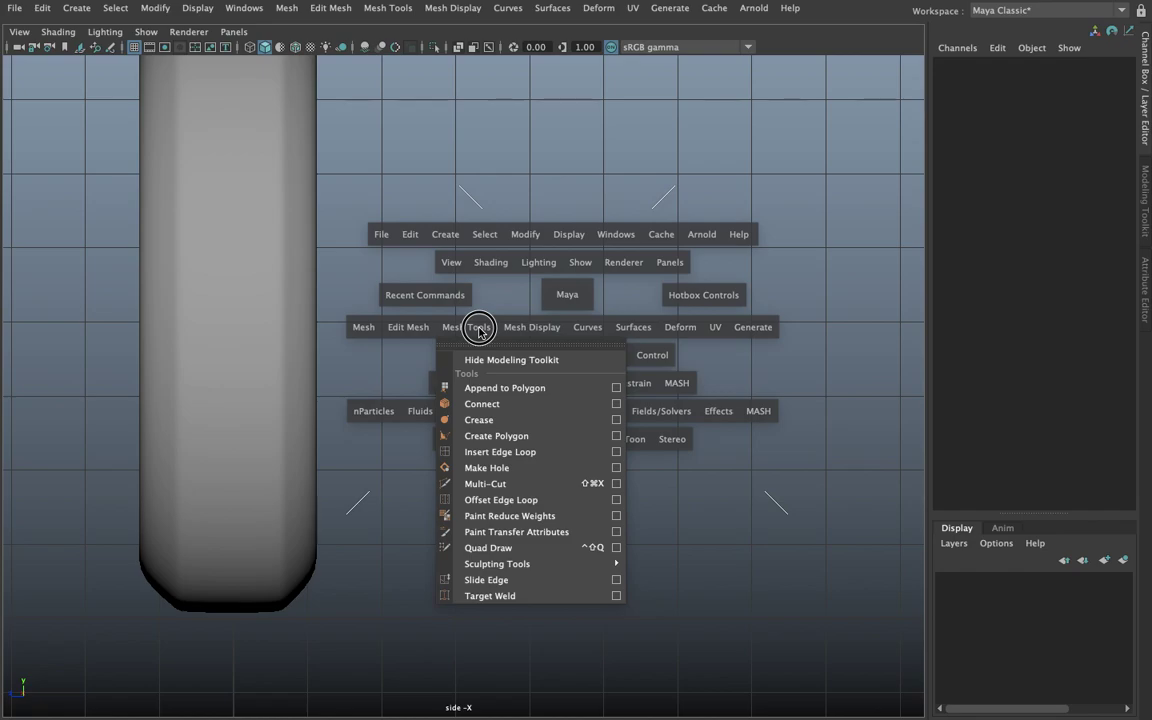
Step: Place the corners of a chevron-shaped tread outline beside the tire in the side view
{"action": "left_click", "coordinate": [494, 437]}
{"action": "middle_click_drag", "start_coordinate": [428, 402], "coordinate": [480, 302], "text": "alt"}
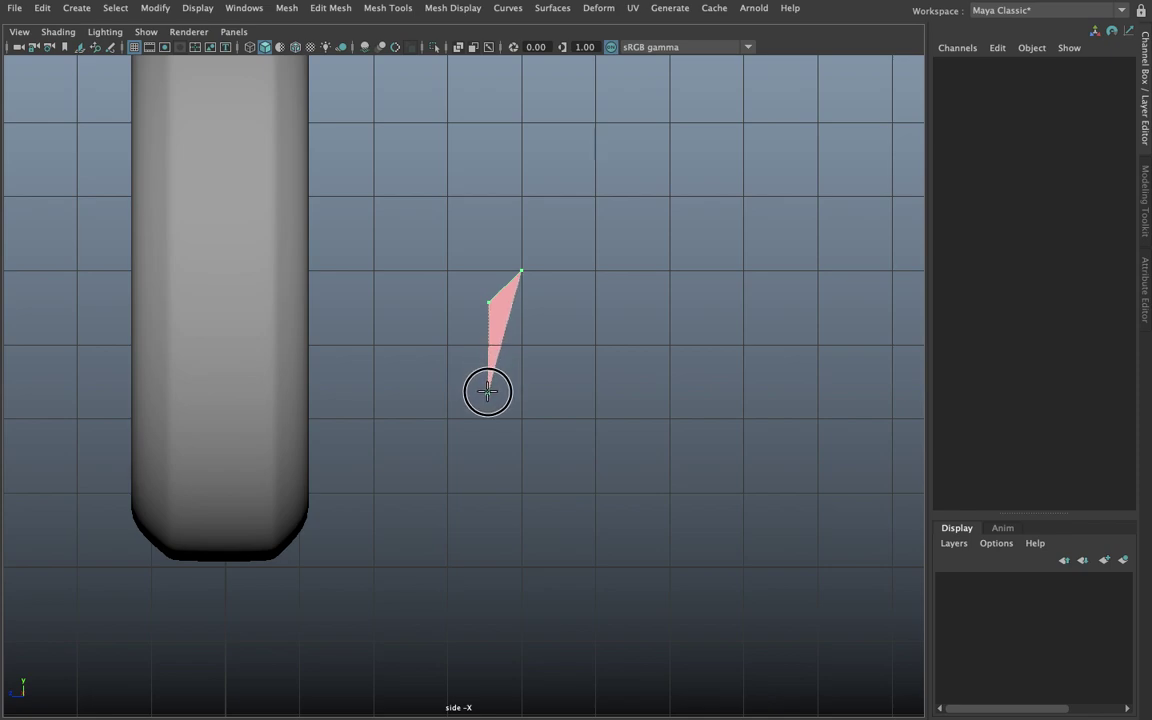
{"action": "left_click", "coordinate": [488, 392]}
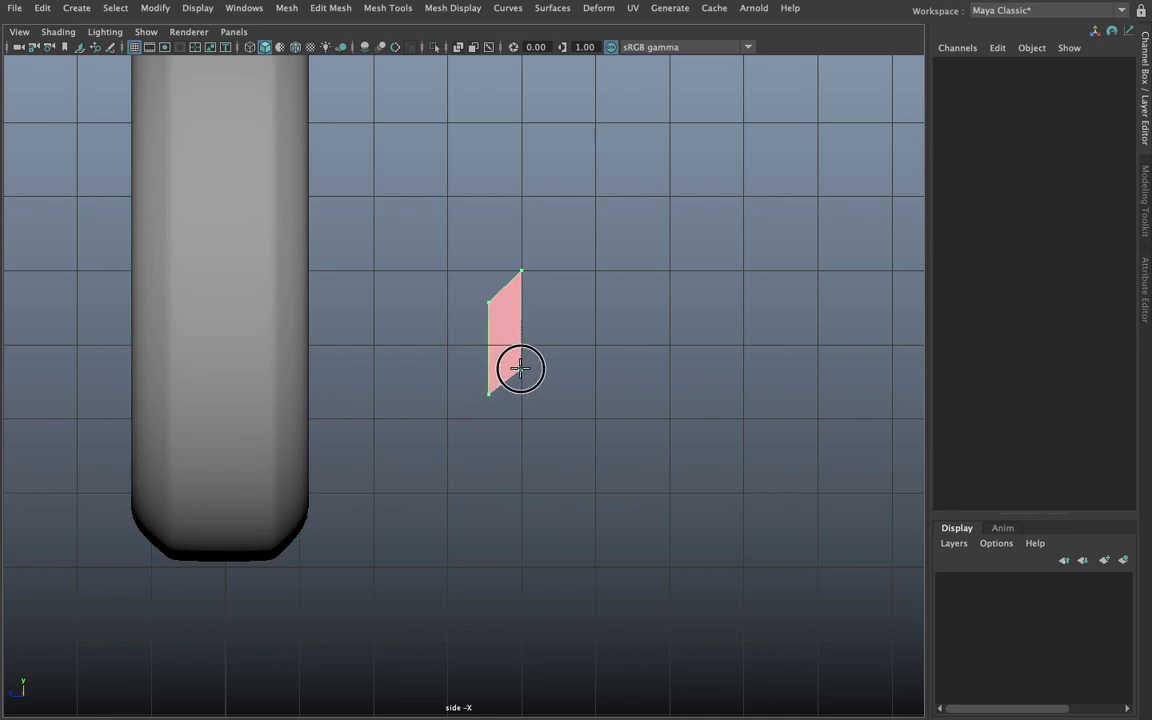
{"action": "left_click", "coordinate": [520, 368]}
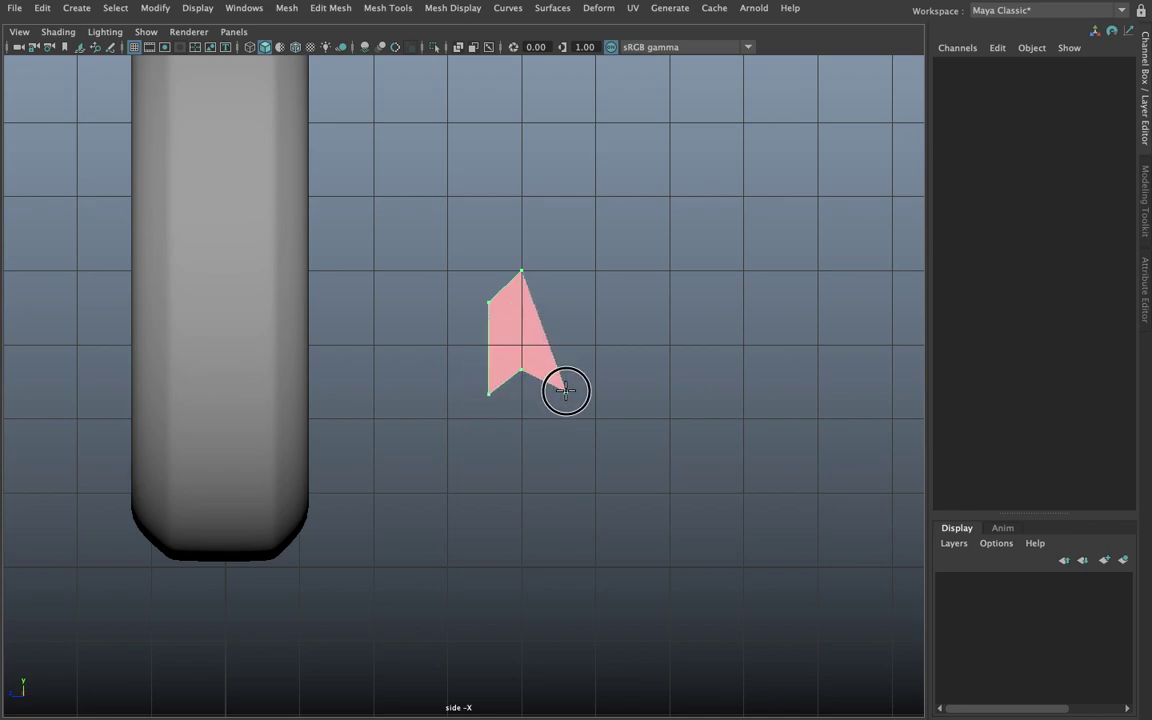
{"action": "left_click", "coordinate": [557, 307]}
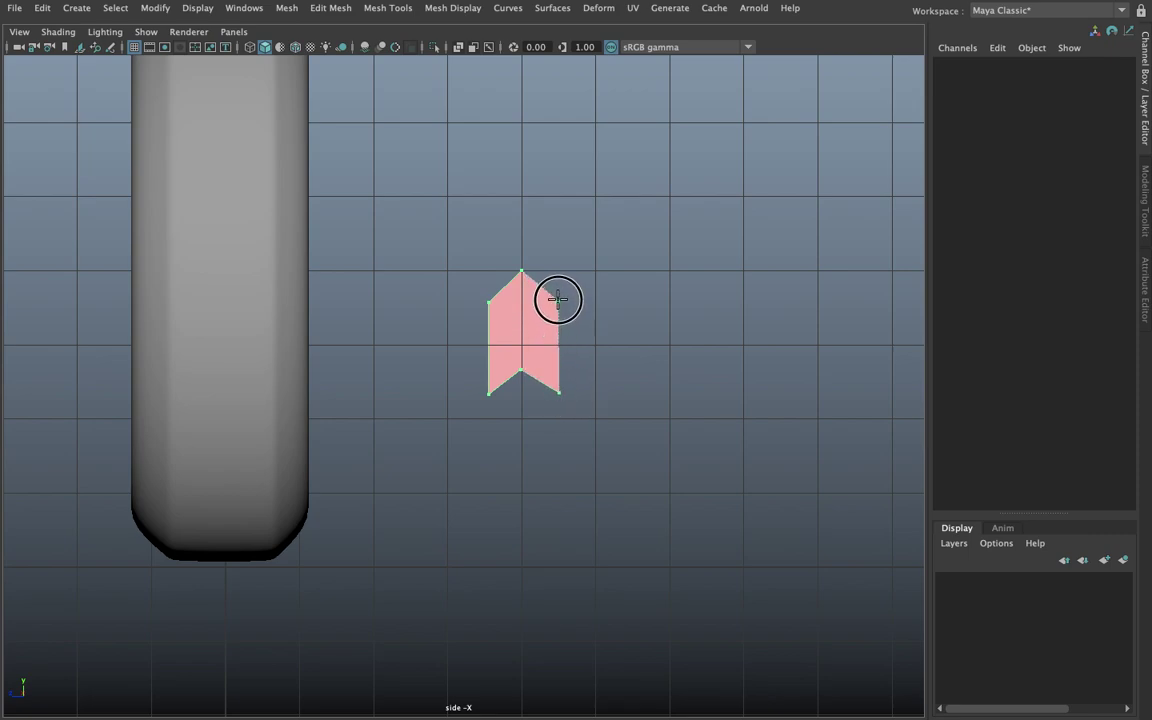
Step: Finish the chevron as a new mesh and centre its pivot
{"action": "key", "text": "Return"}
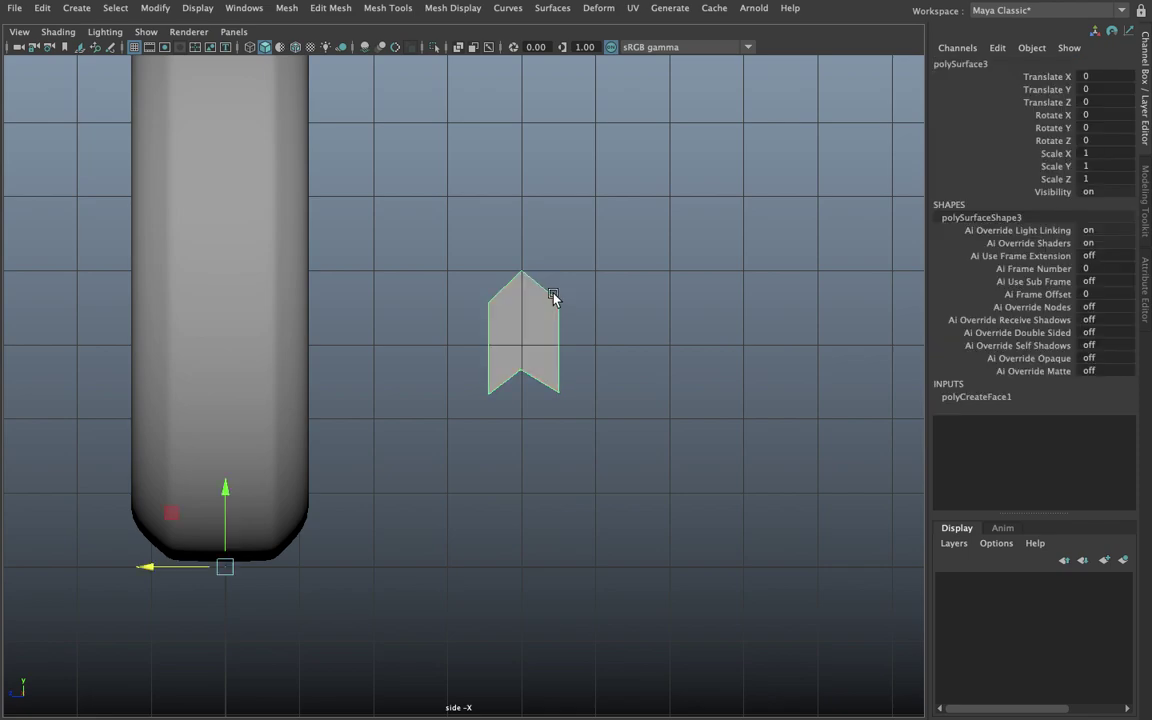
{"action": "key", "text": "space"}
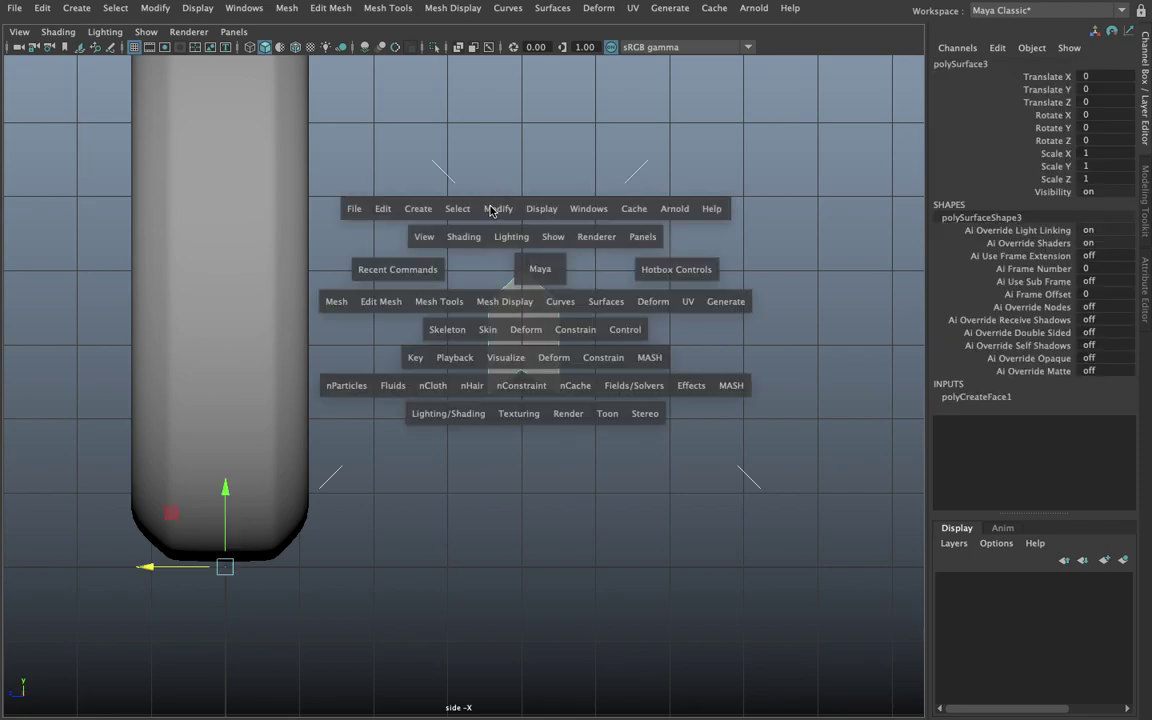
{"action": "left_click_drag", "start_coordinate": [490, 208], "coordinate": [512, 327]}
{"action": "left_click", "coordinate": [514, 331]}
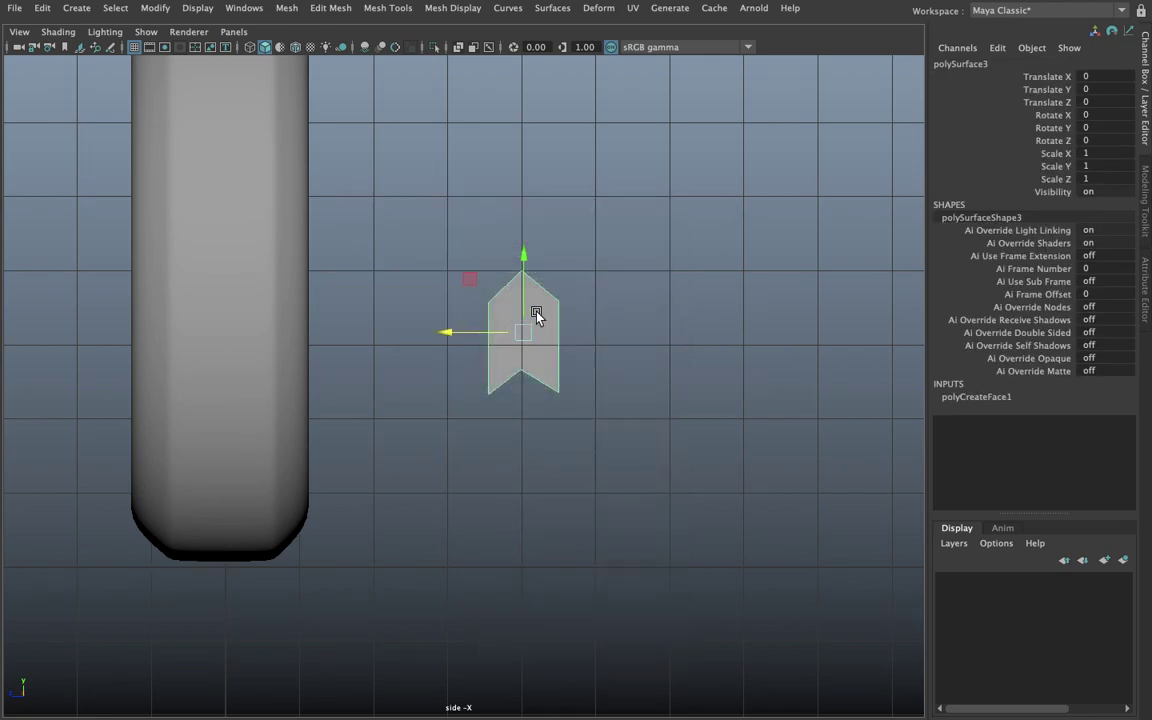
Step: Reselect the new chevron polygon in the perspective view
{"action": "key", "text": "space"}
{"action": "key", "text": "space"}
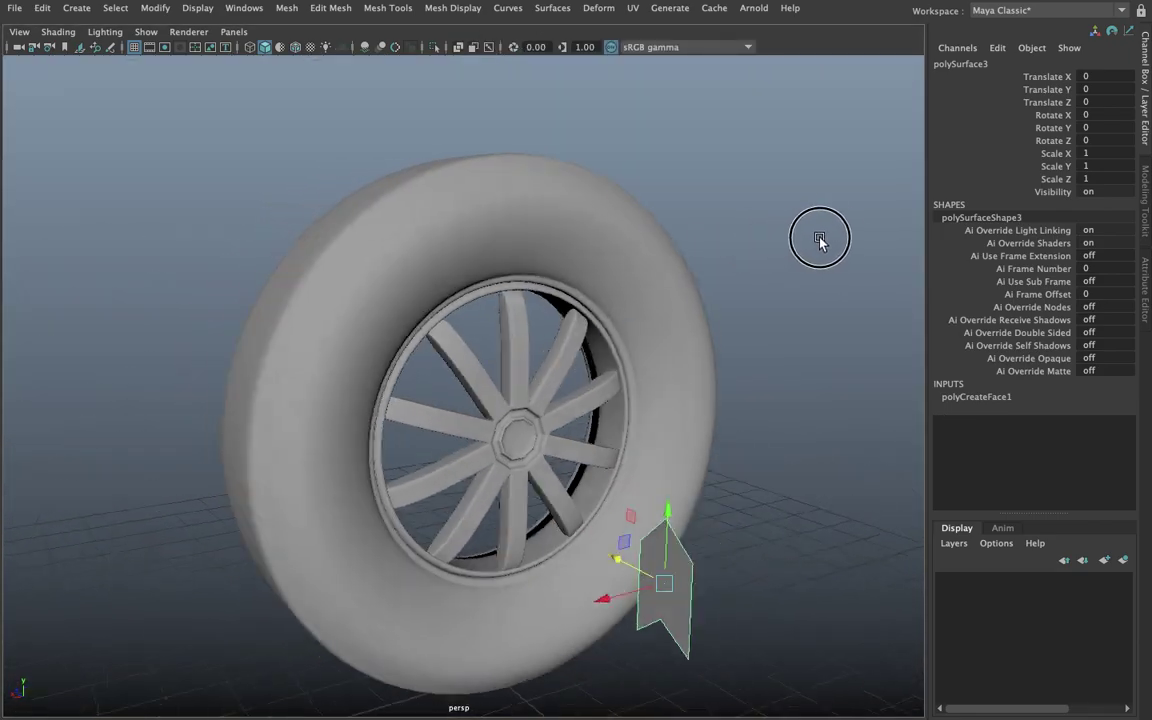
{"action": "left_click_drag", "start_coordinate": [819, 240], "coordinate": [625, 198], "text": "alt"}
{"action": "right_click_drag", "start_coordinate": [625, 198], "coordinate": [634, 420], "text": "alt"}
{"action": "mouse_move", "coordinate": [694, 246]}
{"action": "right_mouse_down"}
{"action": "mouse_move", "coordinate": [697, 412]}
{"action": "mouse_move", "coordinate": [689, 283]}
{"action": "right_mouse_up"}
{"action": "left_click", "coordinate": [746, 501]}
{"action": "left_click", "coordinate": [658, 460]}
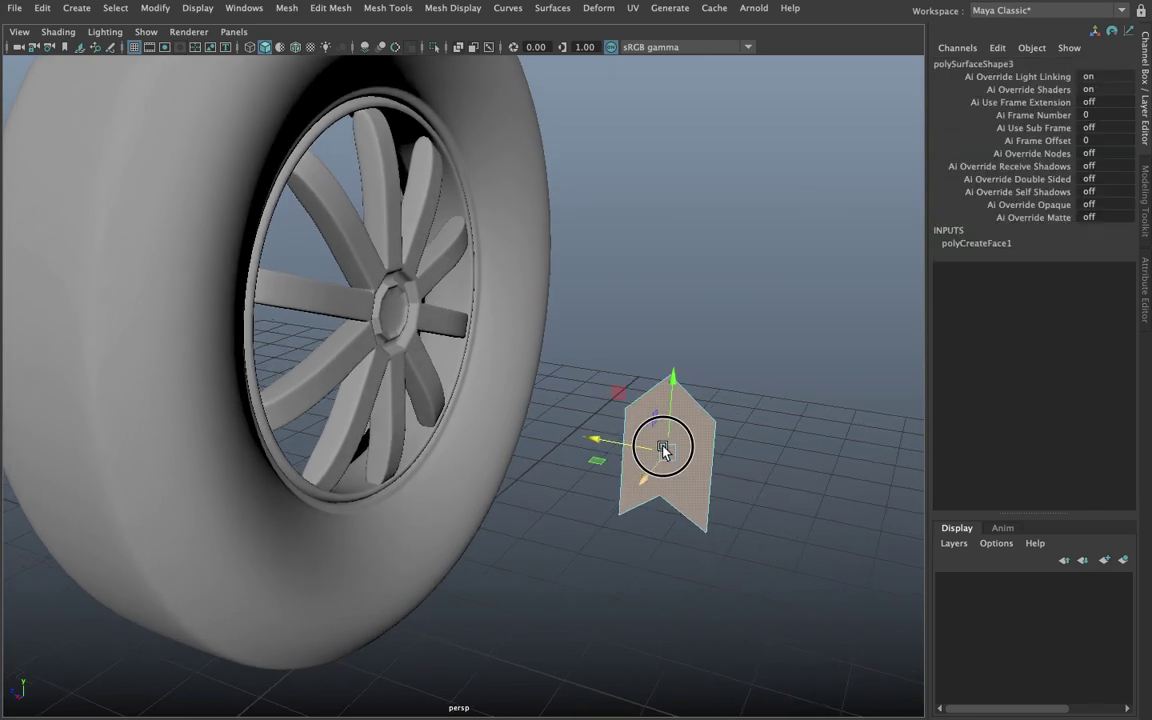
{"action": "mouse_move", "coordinate": [663, 450]}
{"action": "left_mouse_down", "text": "alt"}
{"action": "mouse_move", "coordinate": [590, 380]}
{"action": "mouse_move", "coordinate": [607, 398]}
{"action": "left_mouse_up", "text": "alt"}
{"action": "mouse_move", "coordinate": [693, 246]}
{"action": "right_mouse_down"}
{"action": "mouse_move", "coordinate": [733, 336]}
{"action": "mouse_move", "coordinate": [602, 325]}
{"action": "right_mouse_up"}
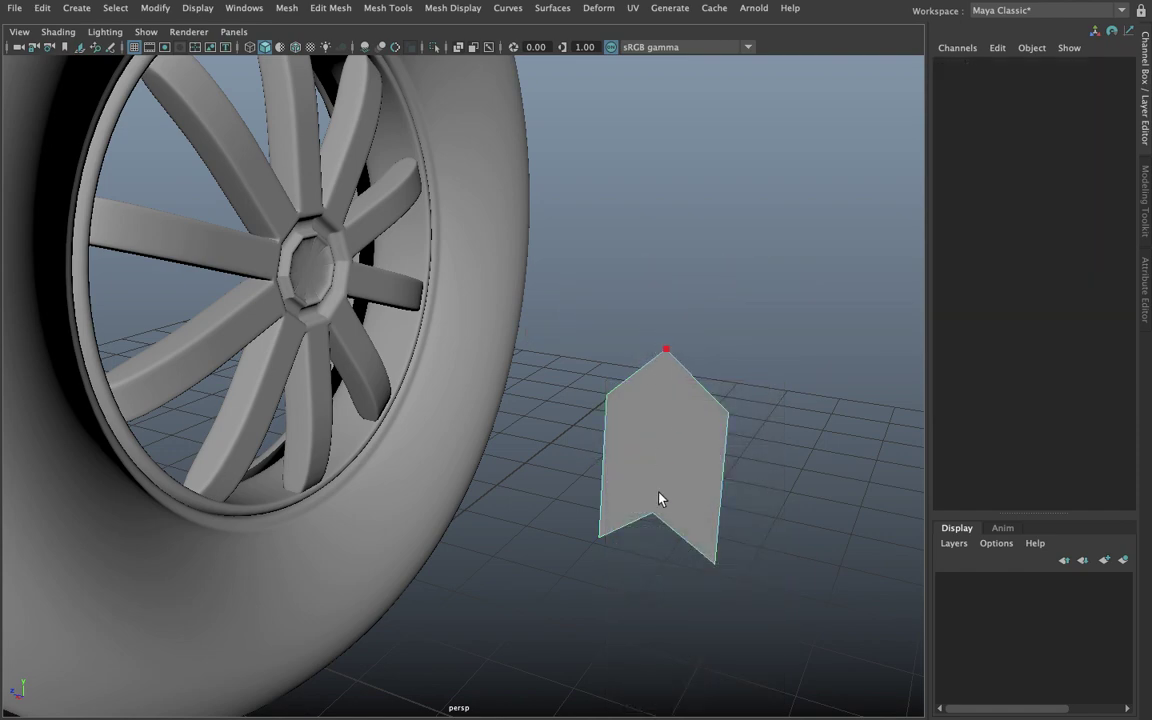
{"action": "left_click_drag", "start_coordinate": [638, 459], "coordinate": [612, 454], "text": "alt"}
Step: Extrude the chevron's faces about 0.19 units into a solid tread block
{"action": "right_click_drag", "start_coordinate": [632, 455], "coordinate": [663, 296]}
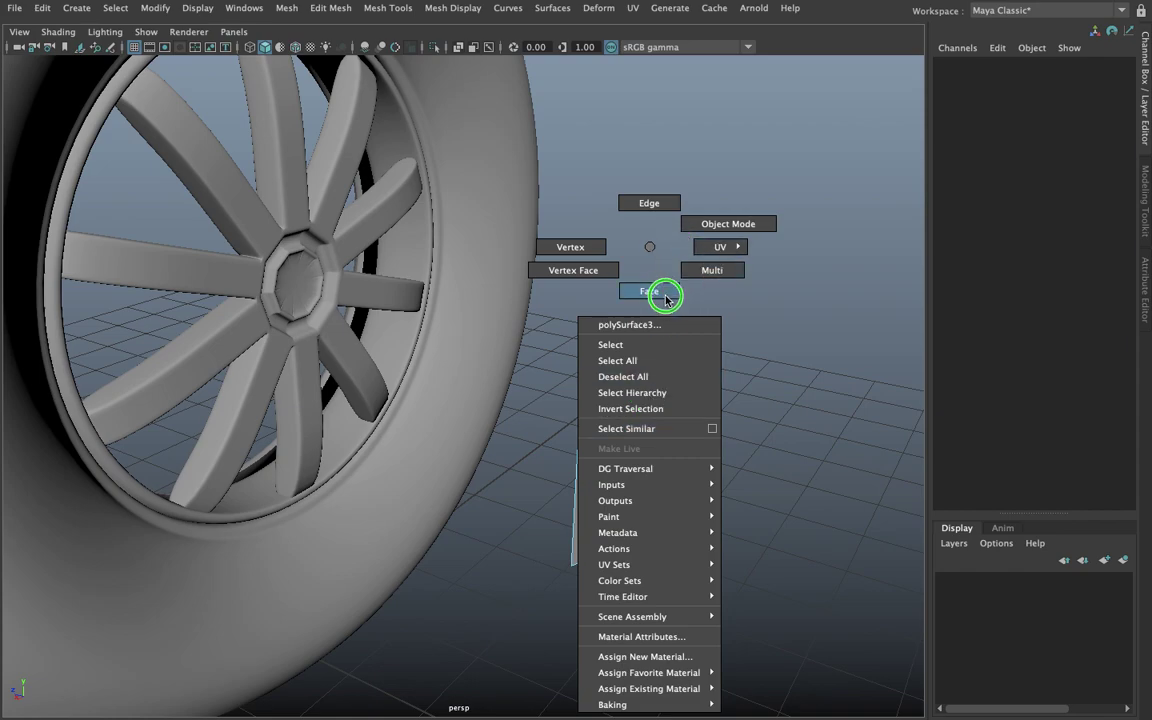
{"action": "left_click_drag", "start_coordinate": [543, 353], "coordinate": [763, 650]}
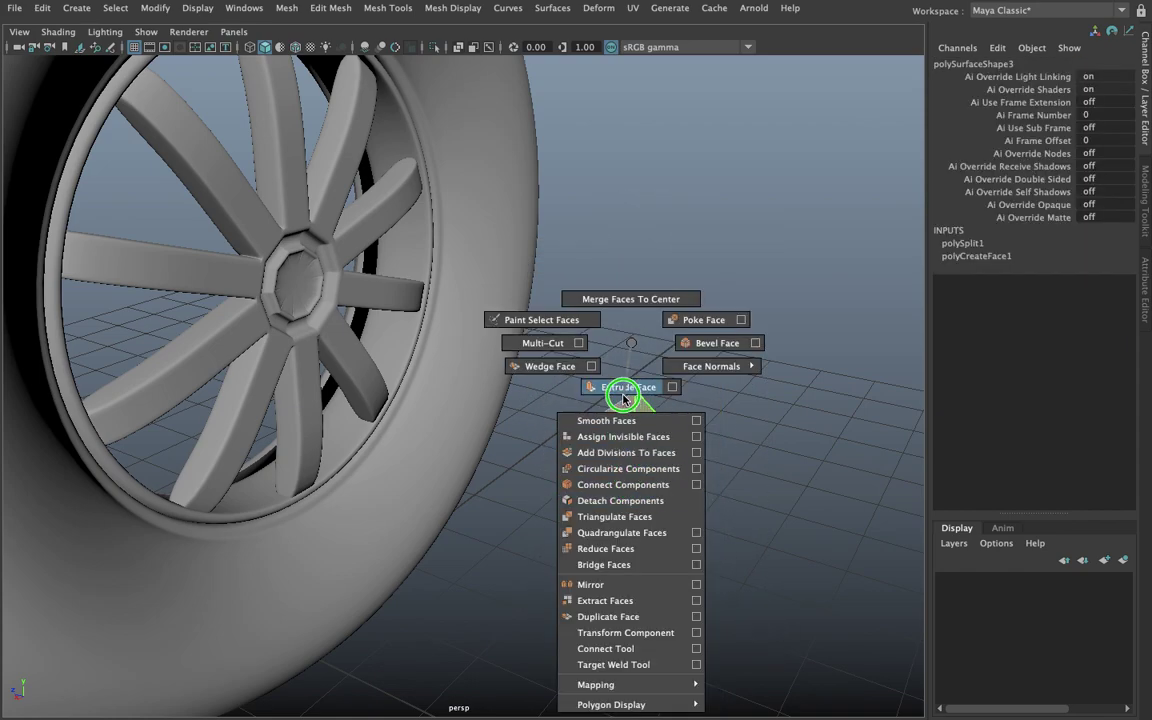
{"action": "right_click_drag", "start_coordinate": [630, 380], "coordinate": [690, 325], "text": "shift"}
{"action": "left_click_drag", "start_coordinate": [690, 325], "coordinate": [595, 431], "text": "alt"}
{"action": "mouse_move", "coordinate": [487, 621]}
{"action": "left_mouse_down"}
{"action": "mouse_move", "coordinate": [460, 630]}
{"action": "mouse_move", "coordinate": [501, 580]}
{"action": "left_mouse_up"}
{"action": "right_click_drag", "start_coordinate": [553, 246], "coordinate": [638, 235]}
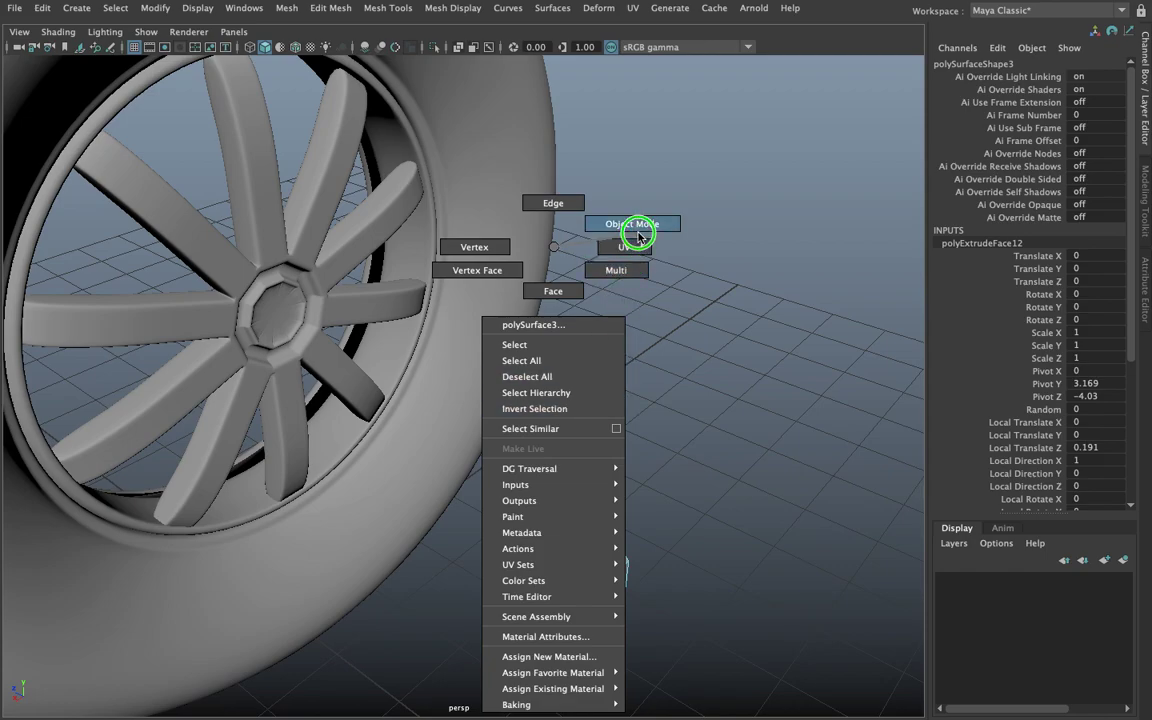
{"action": "key", "text": "space"}
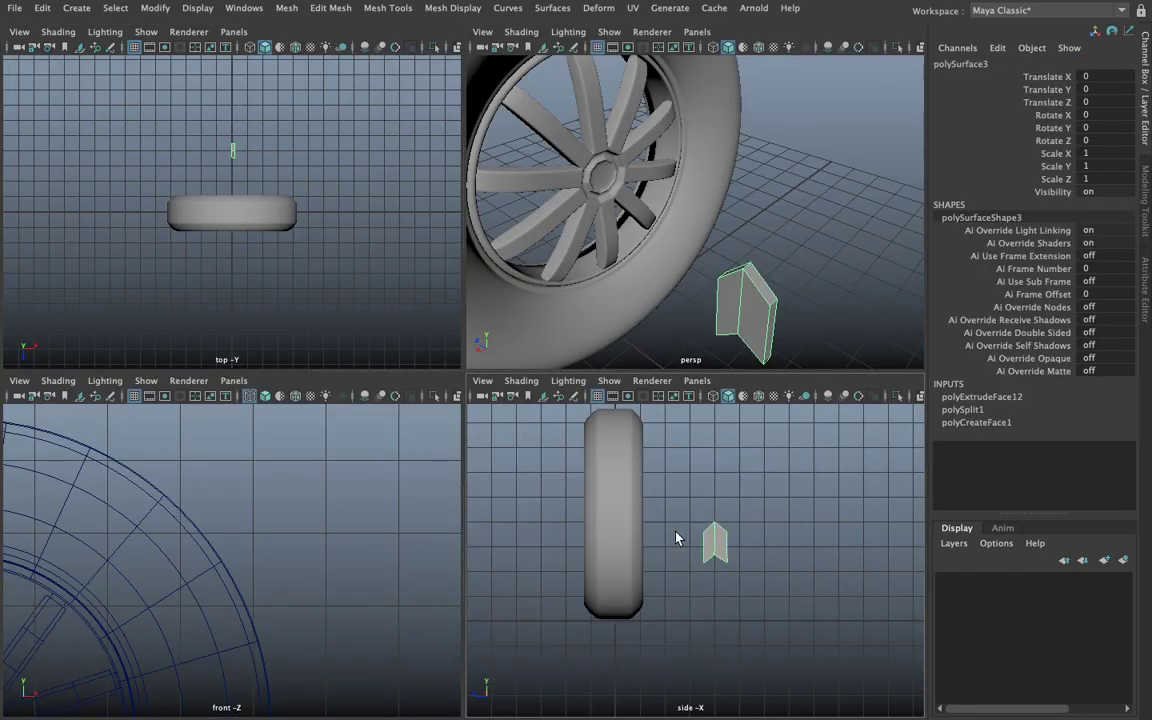
Step: Move the tread block outward along X and up onto the tire
{"action": "key", "text": "space"}
{"action": "left_click_drag", "start_coordinate": [519, 392], "coordinate": [249, 368]}
{"action": "key", "text": "space"}
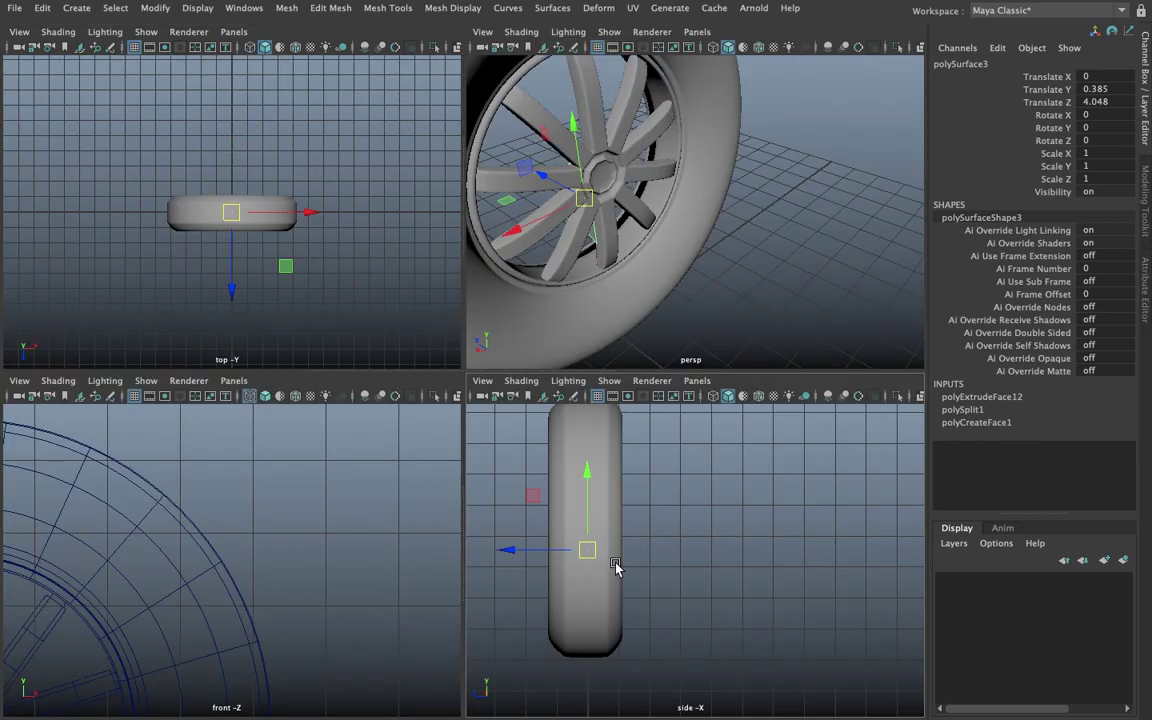
{"action": "scroll", "coordinate": [557, 188], "scroll_direction": "down", "scroll_amount": 3}
{"action": "scroll", "coordinate": [550, 200], "scroll_direction": "down", "scroll_amount": 3}
{"action": "left_click_drag", "start_coordinate": [555, 215], "coordinate": [488, 244]}
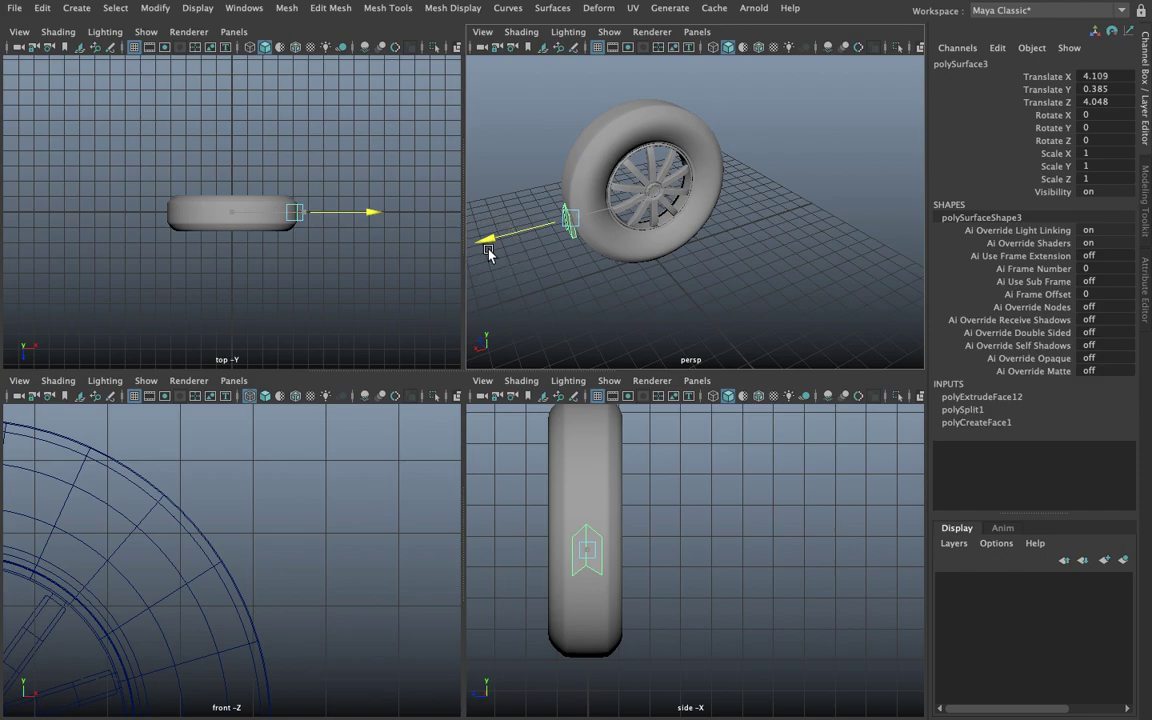
{"action": "left_click_drag", "start_coordinate": [562, 155], "coordinate": [553, 135]}
{"action": "key", "text": "space"}
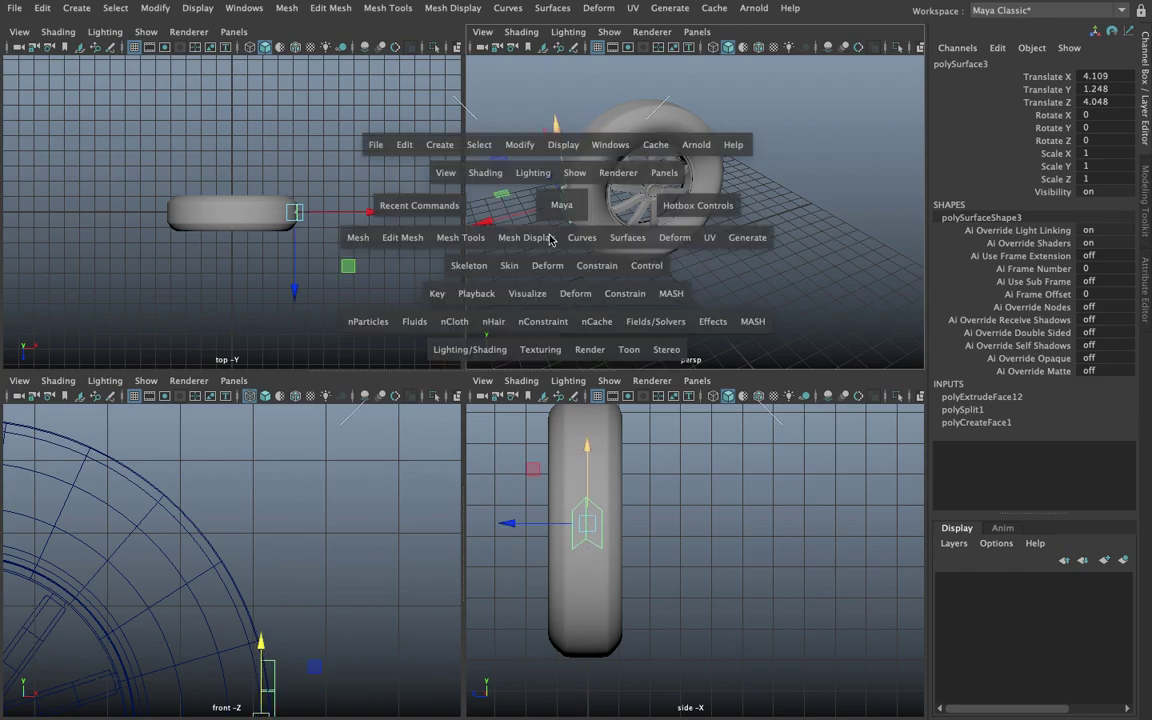
{"action": "mouse_move", "coordinate": [561, 198]}
{"action": "left_mouse_down", "text": "alt"}
{"action": "mouse_move", "coordinate": [476, 301]}
{"action": "mouse_move", "coordinate": [496, 321]}
{"action": "left_mouse_up", "text": "alt"}
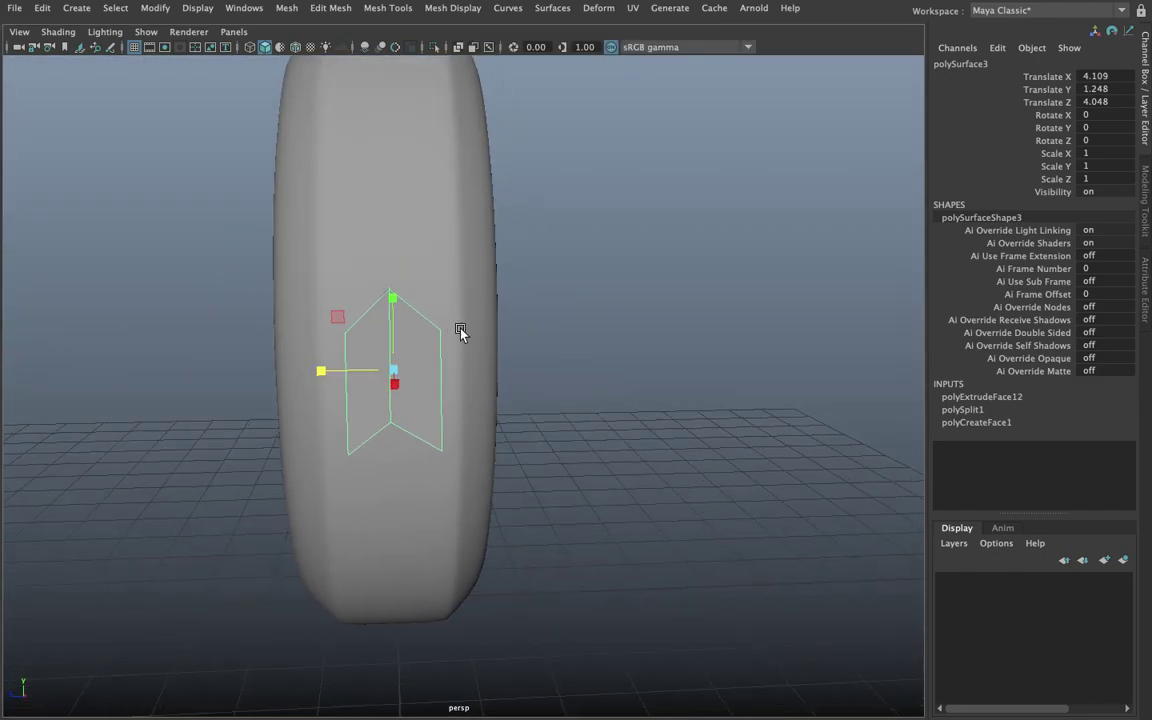
Step: Scale the block uniformly to 0.177 and nudge it to X 4.246 against the tire
{"action": "key", "text": "r"}
{"action": "left_click_drag", "start_coordinate": [396, 366], "coordinate": [337, 392]}
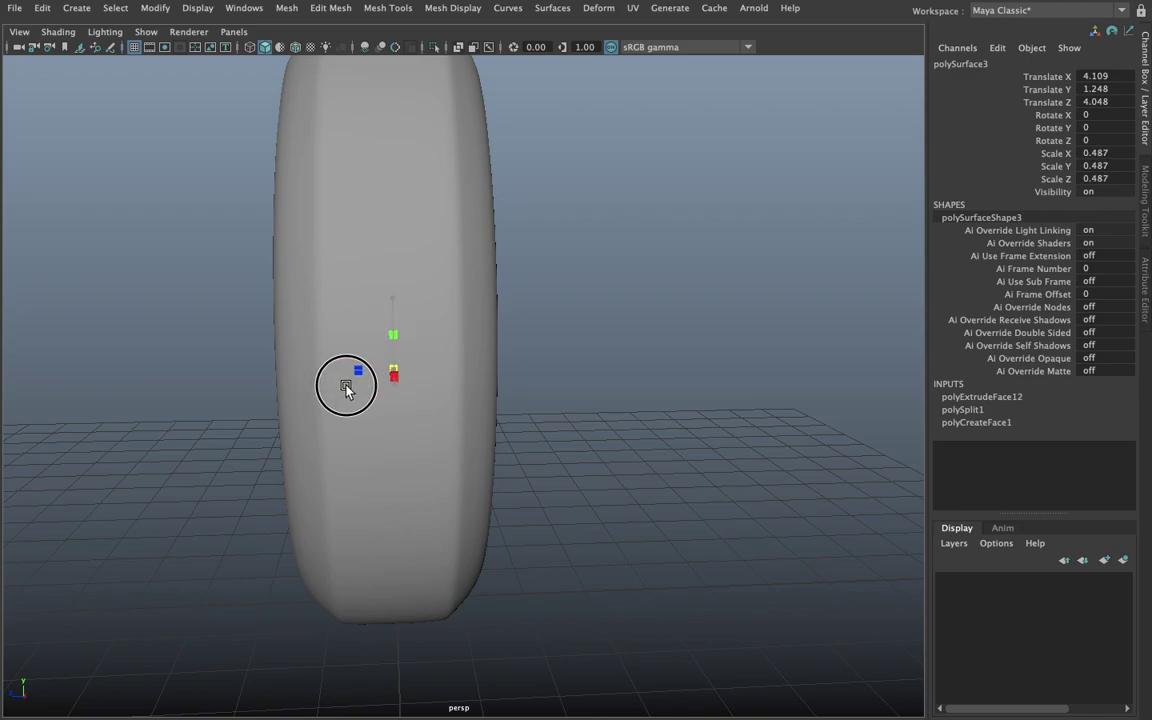
{"action": "key", "text": "w"}
{"action": "left_click_drag", "start_coordinate": [442, 378], "coordinate": [360, 428], "text": "alt"}
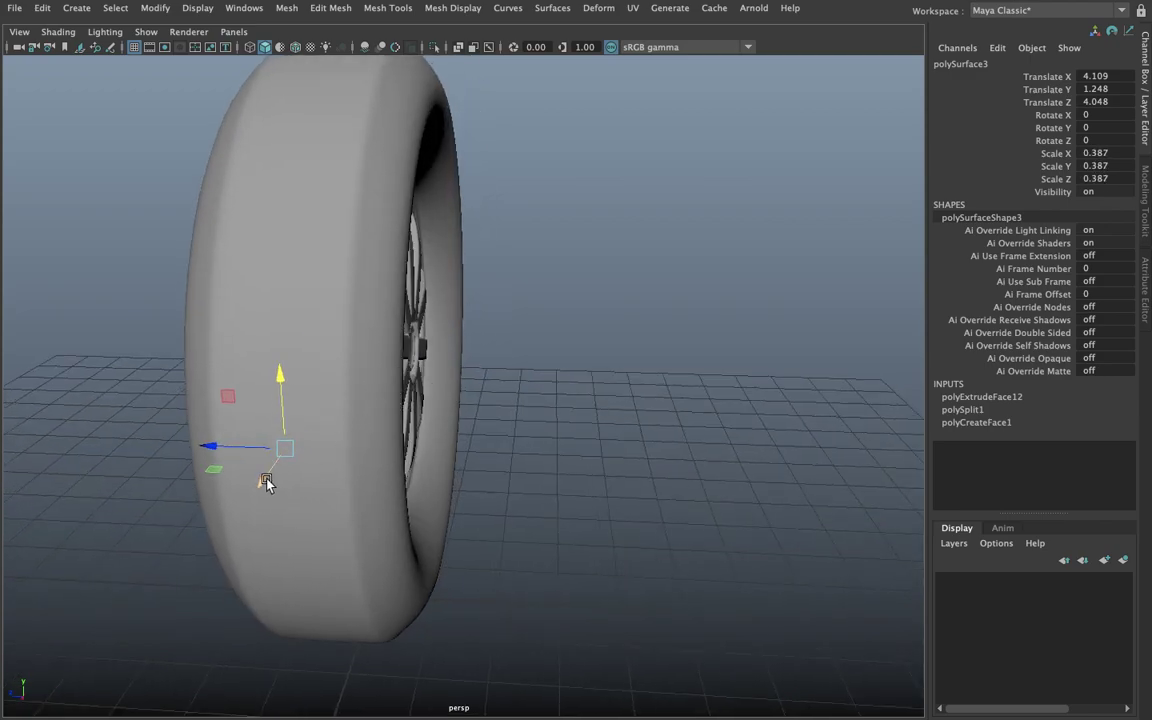
{"action": "mouse_move", "coordinate": [266, 483]}
{"action": "left_mouse_down"}
{"action": "mouse_move", "coordinate": [261, 492]}
{"action": "mouse_move", "coordinate": [264, 468]}
{"action": "mouse_move", "coordinate": [355, 417]}
{"action": "mouse_move", "coordinate": [339, 455]}
{"action": "left_mouse_up"}
{"action": "scroll", "coordinate": [266, 462], "scroll_direction": "up", "scroll_amount": 5}
Step: Stretch the tread block along X to 0.337 and nudge it to X 4.209, Y 1.243
{"action": "key", "text": "space"}
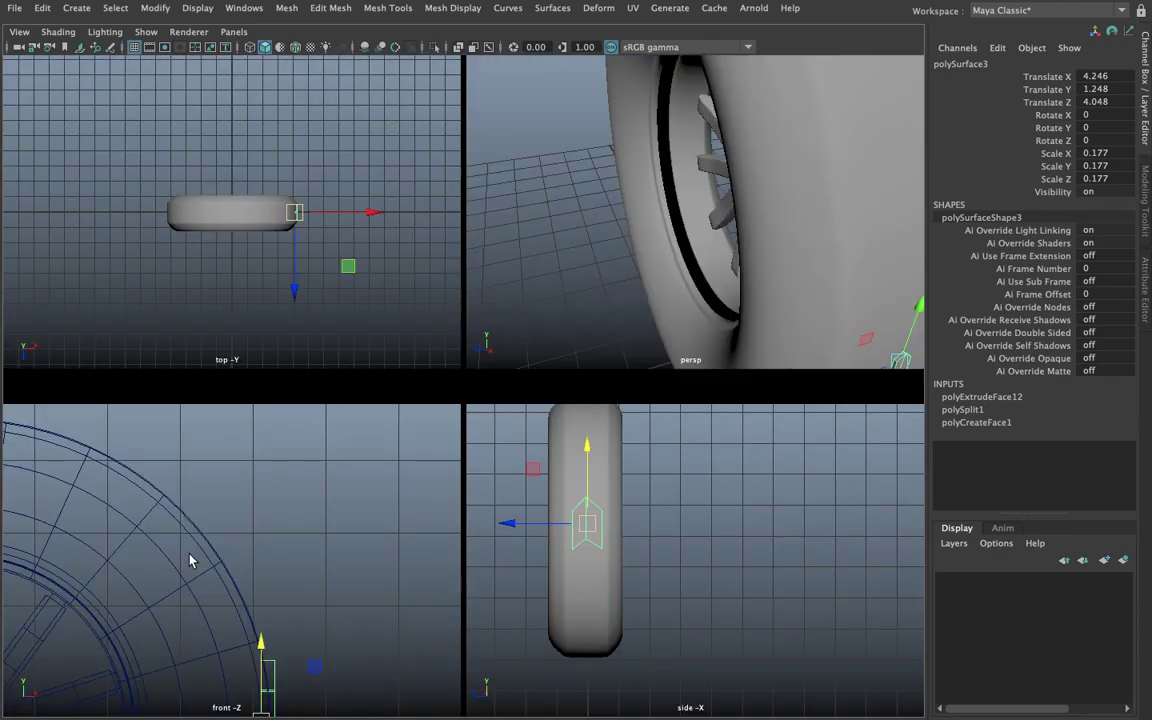
{"action": "key", "text": "space"}
{"action": "scroll", "coordinate": [501, 481], "scroll_direction": "up", "scroll_amount": 3}
{"action": "scroll", "coordinate": [473, 468], "scroll_direction": "up", "scroll_amount": 2}
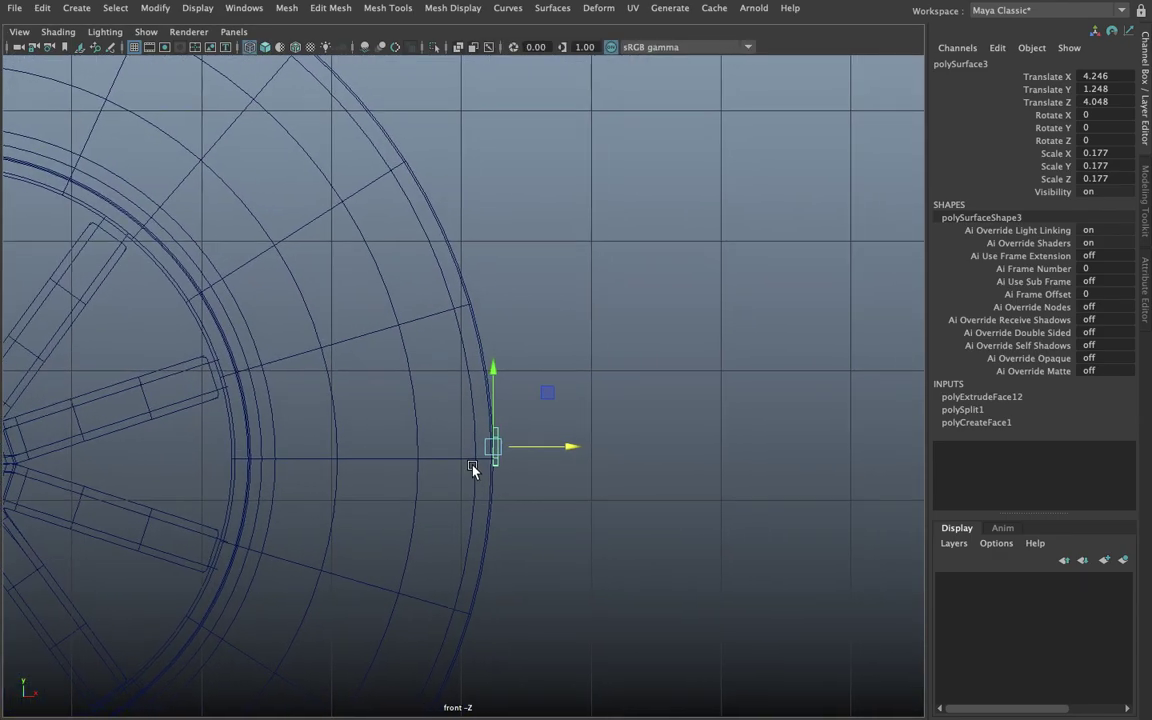
{"action": "scroll", "coordinate": [495, 487], "scroll_direction": "up", "scroll_amount": 2}
{"action": "scroll", "coordinate": [495, 488], "scroll_direction": "up", "scroll_amount": 2}
{"action": "key", "text": "r"}
{"action": "mouse_move", "coordinate": [509, 455]}
{"action": "left_mouse_down"}
{"action": "mouse_move", "coordinate": [575, 457]}
{"action": "mouse_move", "coordinate": [562, 456]}
{"action": "left_mouse_up"}
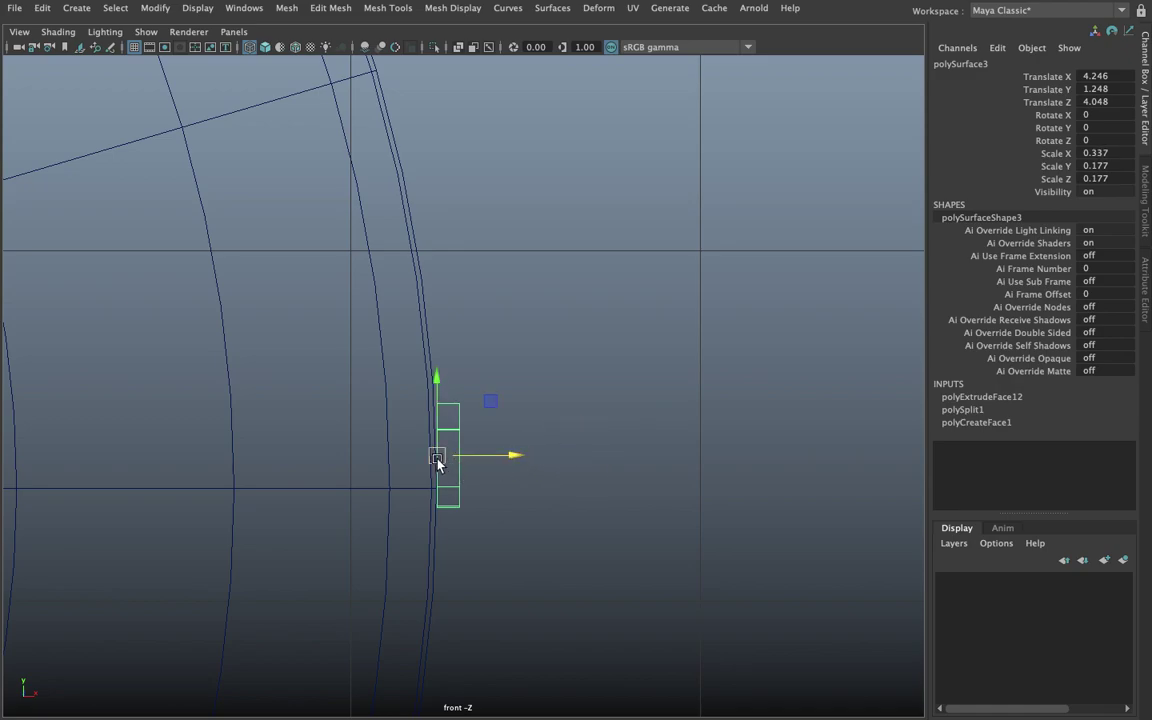
{"action": "left_click_drag", "start_coordinate": [437, 460], "coordinate": [423, 460]}
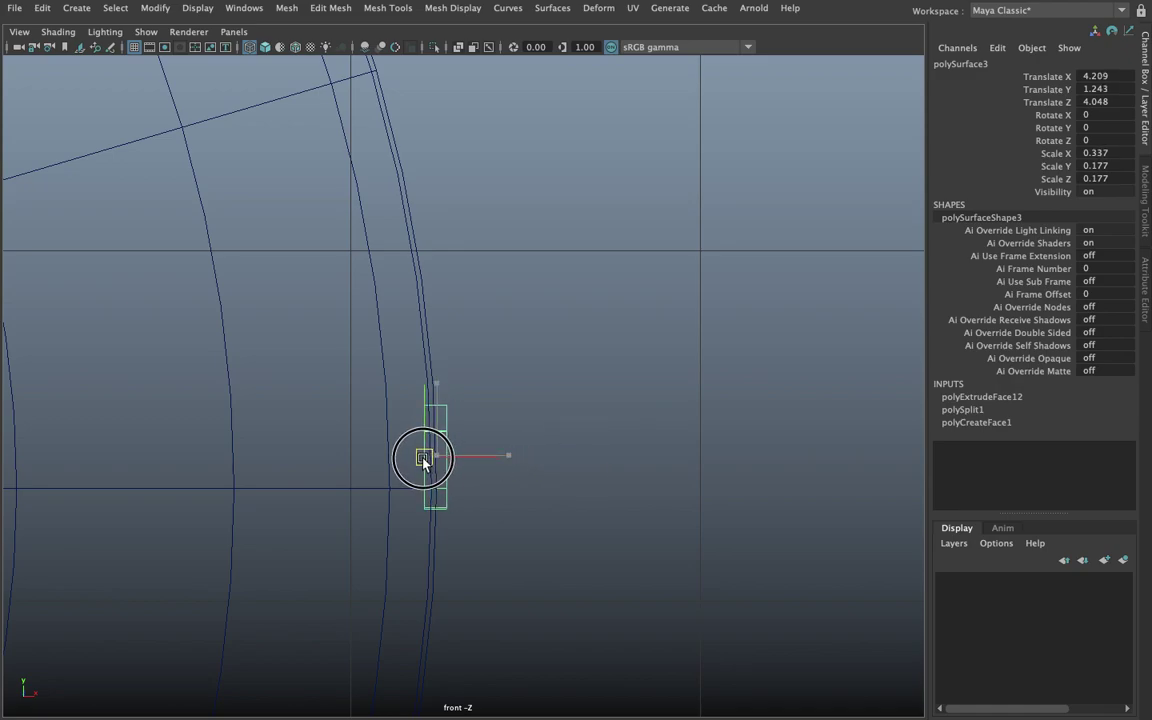
Step: Orbit the perspective view to face the tire's tread with nothing selected
{"action": "key", "text": "space"}
{"action": "key", "text": "space"}
{"action": "left_click_drag", "start_coordinate": [676, 357], "coordinate": [593, 337], "text": "alt"}
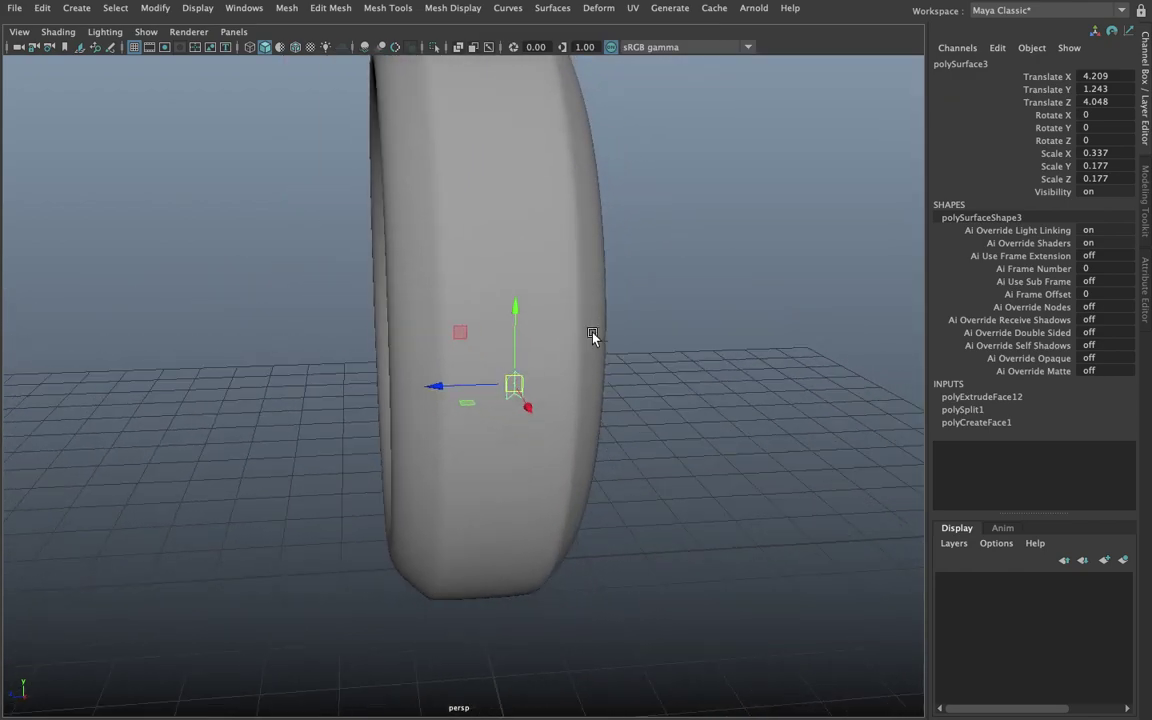
{"action": "right_click_drag", "start_coordinate": [593, 337], "coordinate": [828, 347], "text": "alt"}
{"action": "left_click", "coordinate": [820, 350]}
{"action": "mouse_move", "coordinate": [820, 350]}
{"action": "left_mouse_down", "text": "alt"}
{"action": "mouse_move", "coordinate": [567, 368]}
{"action": "mouse_move", "coordinate": [663, 363]}
{"action": "mouse_move", "coordinate": [620, 380]}
{"action": "mouse_move", "coordinate": [558, 337]}
{"action": "mouse_move", "coordinate": [510, 347]}
{"action": "left_mouse_up", "text": "alt"}
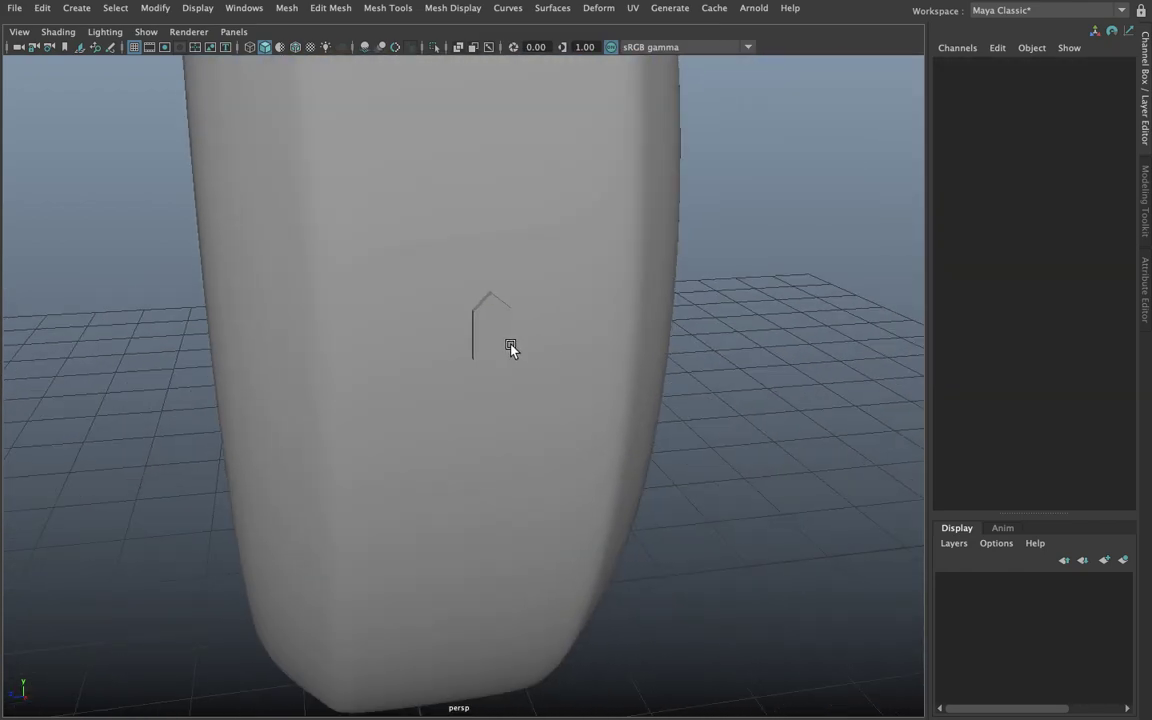
Step: Slide the tread block across the tread and duplicate it with Ctrl+D and repeated Shift+D
{"action": "left_click", "coordinate": [501, 338]}
{"action": "mouse_move", "coordinate": [415, 334]}
{"action": "left_mouse_down", "text": "alt"}
{"action": "mouse_move", "coordinate": [476, 347]}
{"action": "mouse_move", "coordinate": [841, 532]}
{"action": "mouse_move", "coordinate": [840, 550]}
{"action": "mouse_move", "coordinate": [716, 509]}
{"action": "left_mouse_up", "text": "alt"}
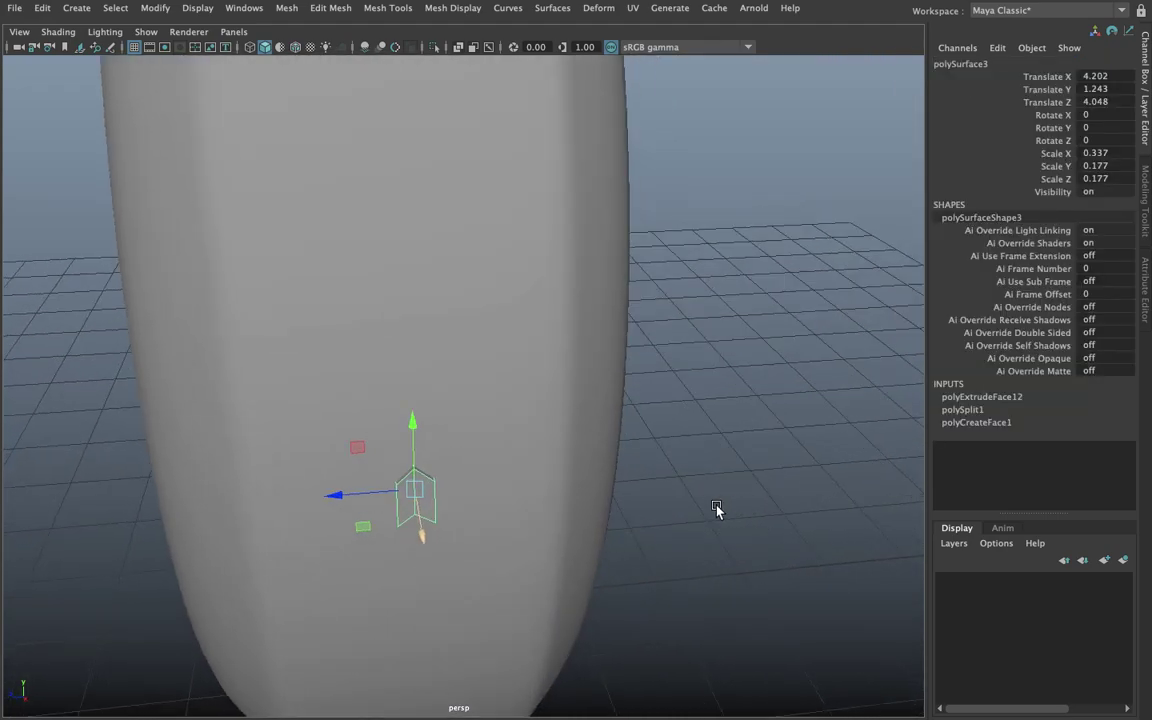
{"action": "mouse_move", "coordinate": [345, 499]}
{"action": "left_mouse_down"}
{"action": "mouse_move", "coordinate": [203, 509]}
{"action": "mouse_move", "coordinate": [231, 517]}
{"action": "left_mouse_up"}
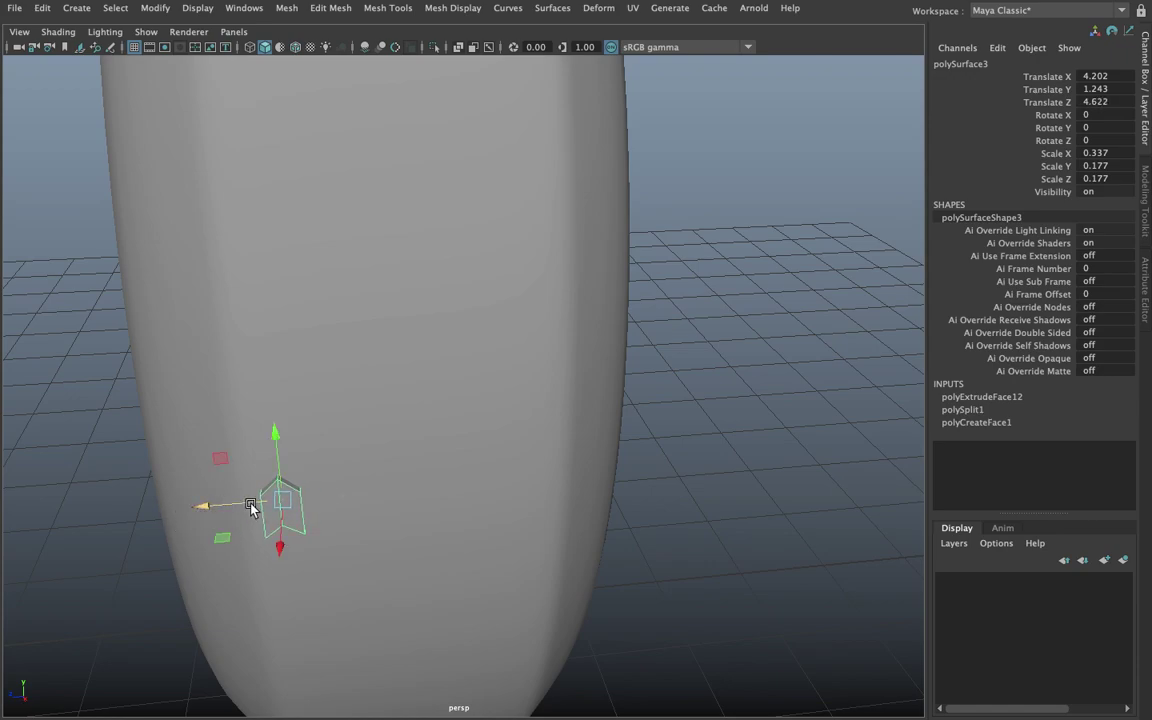
{"action": "key", "text": "ctrl+d"}
{"action": "left_click_drag", "start_coordinate": [218, 504], "coordinate": [243, 505]}
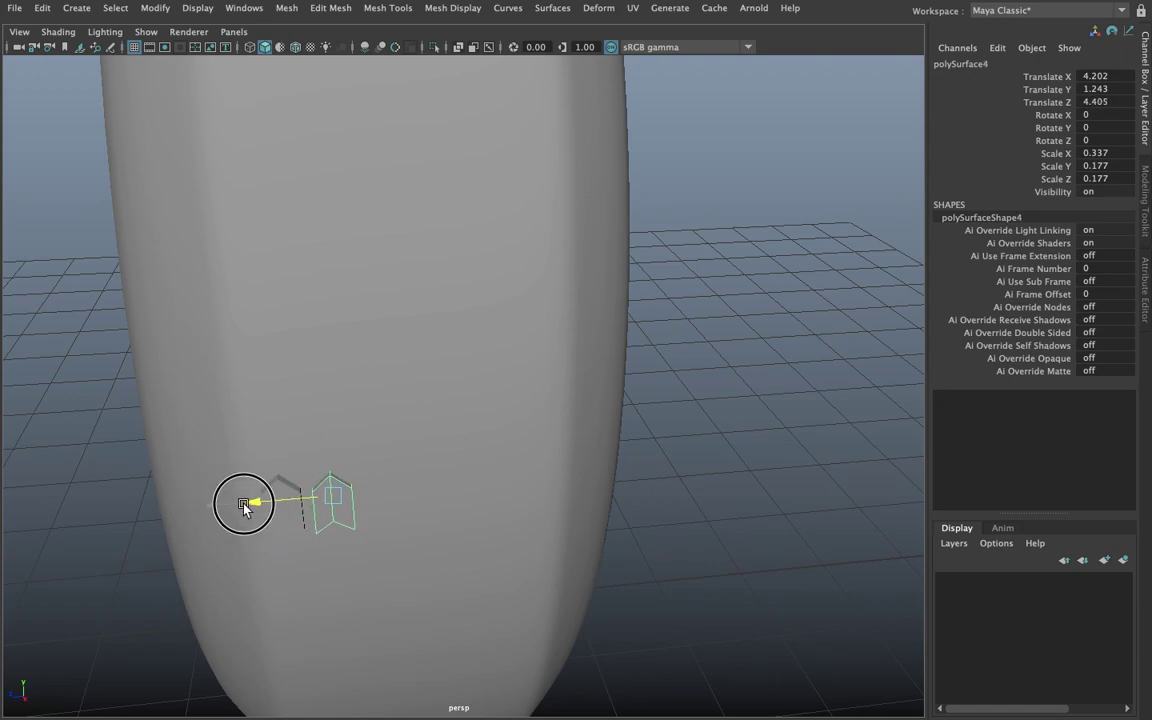
{"action": "key", "text": "shift+d"}
{"action": "key", "text": "shift+d"}
{"action": "key", "text": "shift+d"}
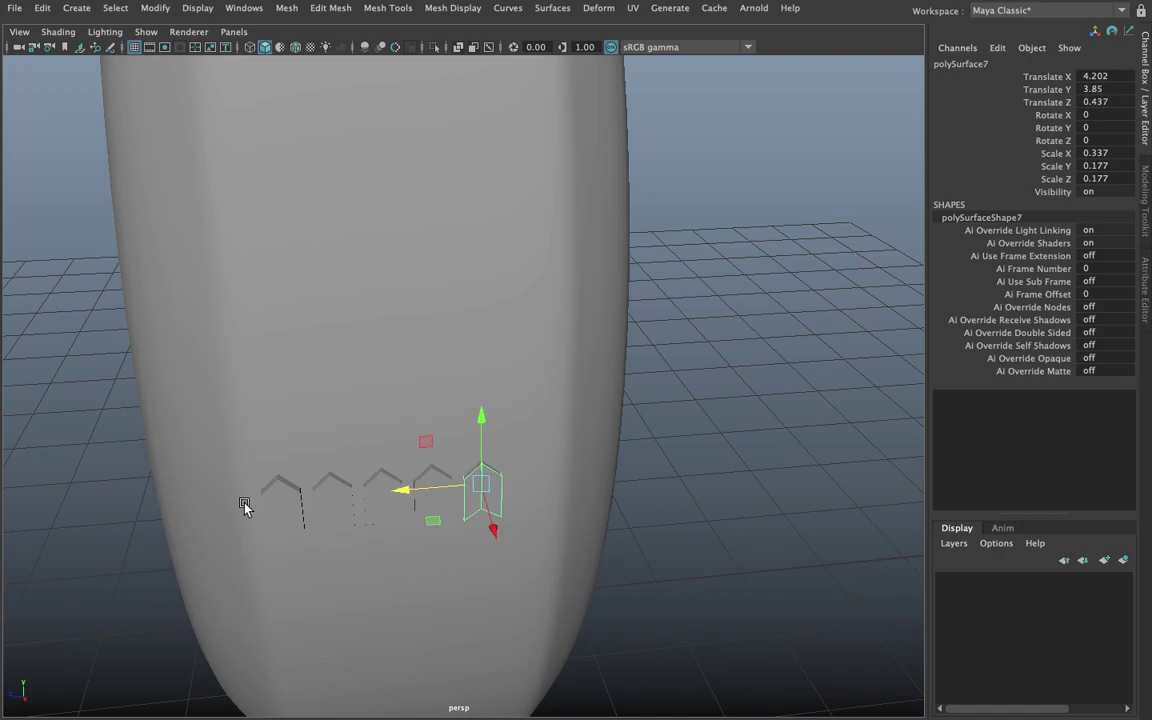
{"action": "key", "text": "shift+d"}
{"action": "mouse_move", "coordinate": [257, 501]}
{"action": "left_mouse_down", "text": "alt"}
{"action": "mouse_move", "coordinate": [404, 481]}
{"action": "mouse_move", "coordinate": [635, 481]}
{"action": "mouse_move", "coordinate": [419, 508]}
{"action": "left_mouse_up", "text": "alt"}
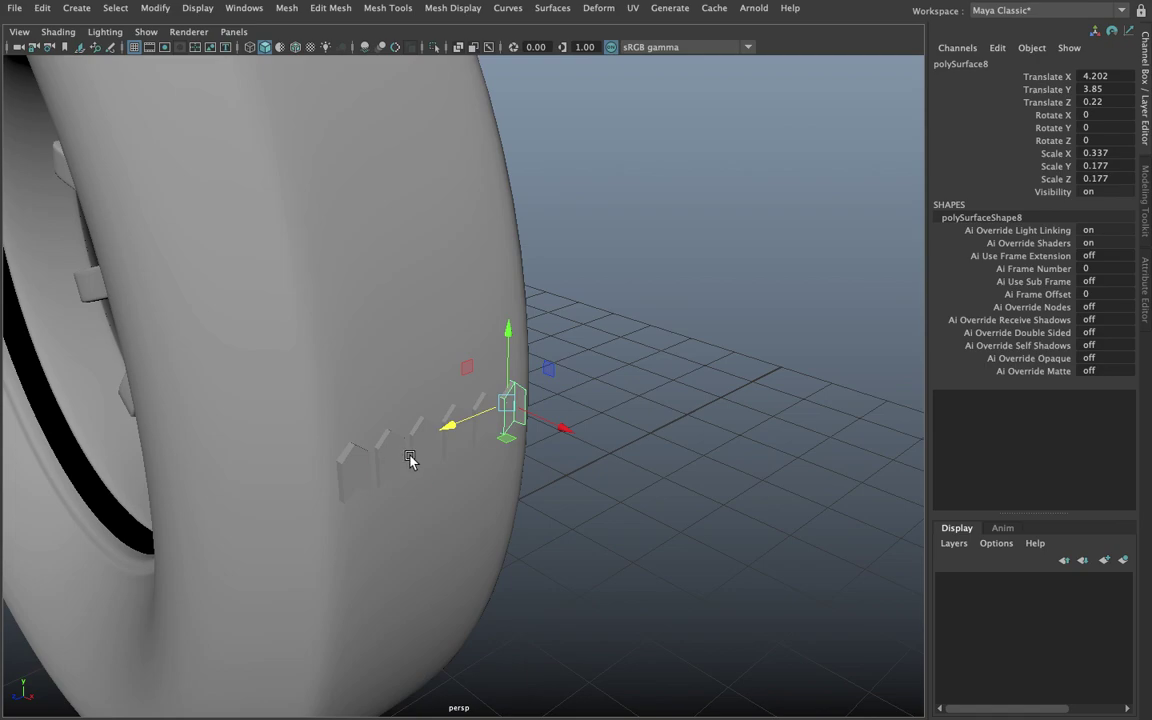
{"action": "mouse_move", "coordinate": [410, 460]}
{"action": "left_mouse_down", "text": "alt"}
{"action": "mouse_move", "coordinate": [386, 463]}
{"action": "mouse_move", "coordinate": [380, 478]}
{"action": "mouse_move", "coordinate": [317, 470]}
{"action": "left_mouse_up", "text": "alt"}
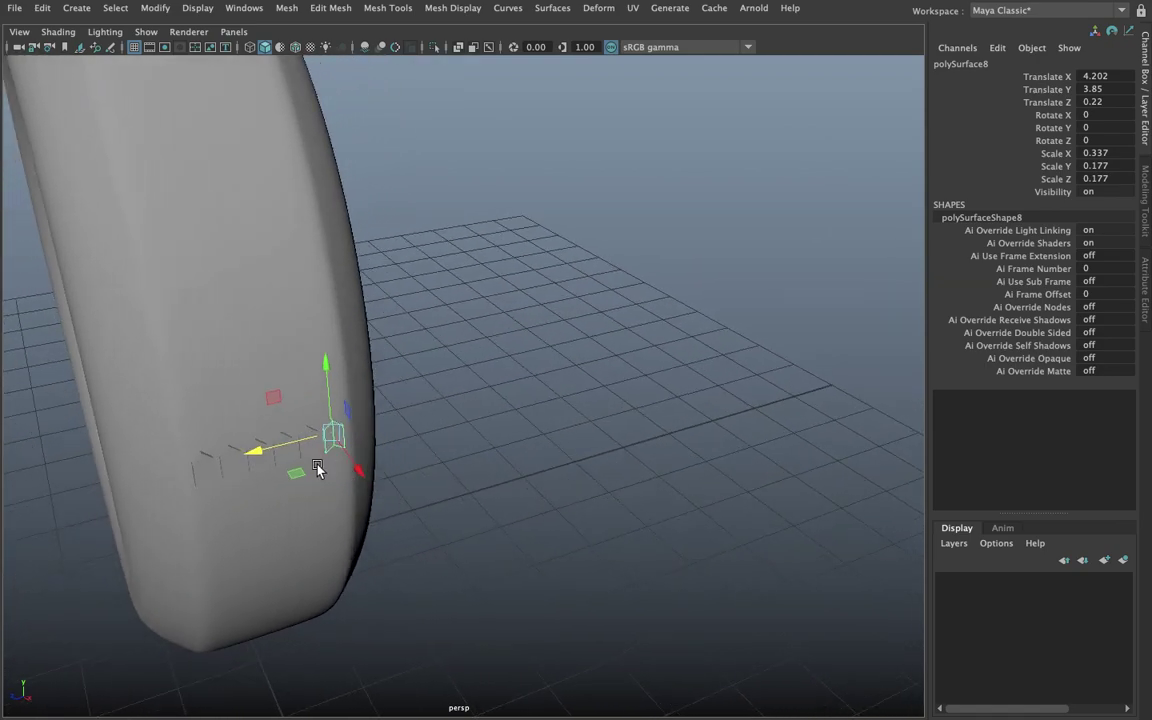
Step: Reposition individual tread block copies along the tread
{"action": "left_click", "coordinate": [200, 467]}
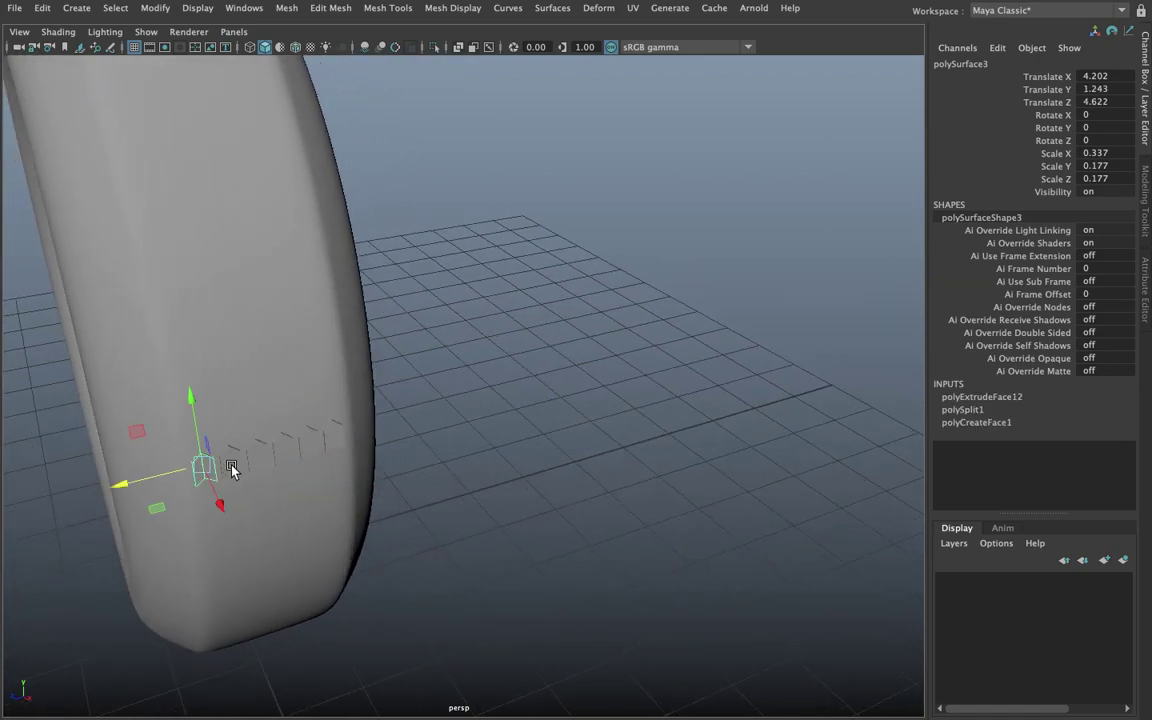
{"action": "left_click", "coordinate": [274, 464]}
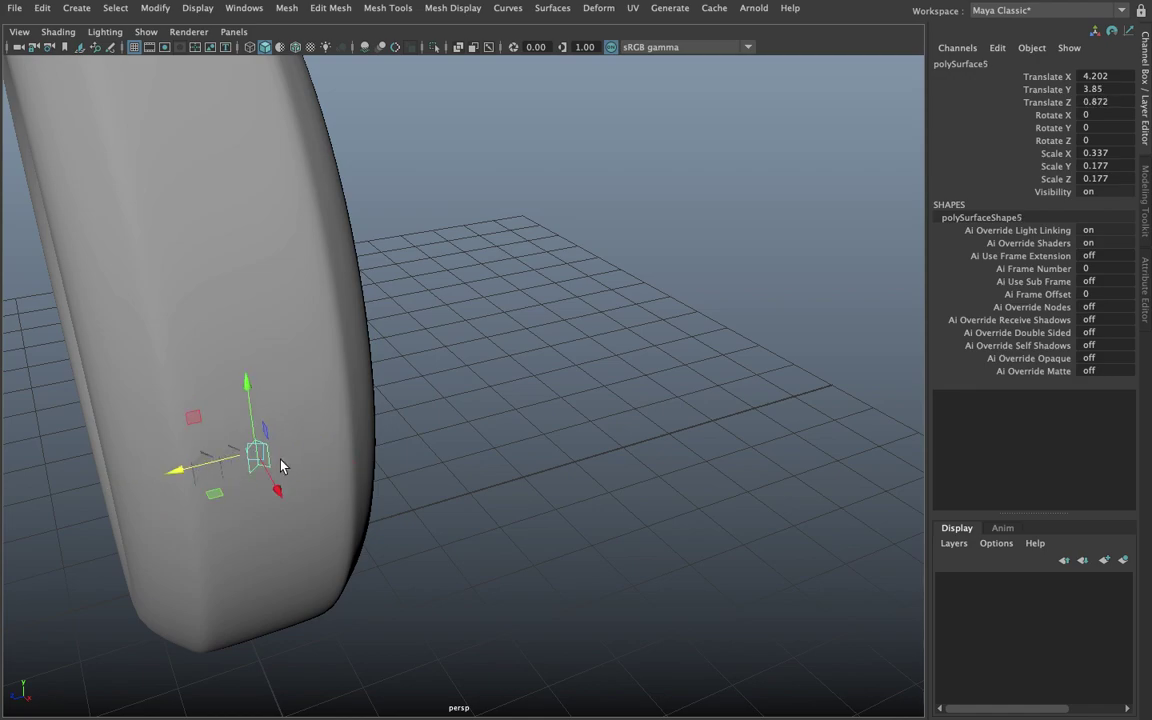
{"action": "left_click", "coordinate": [268, 467]}
{"action": "mouse_move", "coordinate": [130, 484]}
{"action": "left_mouse_down"}
{"action": "mouse_move", "coordinate": [193, 465]}
{"action": "mouse_move", "coordinate": [342, 507]}
{"action": "left_mouse_up"}
{"action": "scroll", "coordinate": [342, 507], "scroll_direction": "up", "scroll_amount": 5}
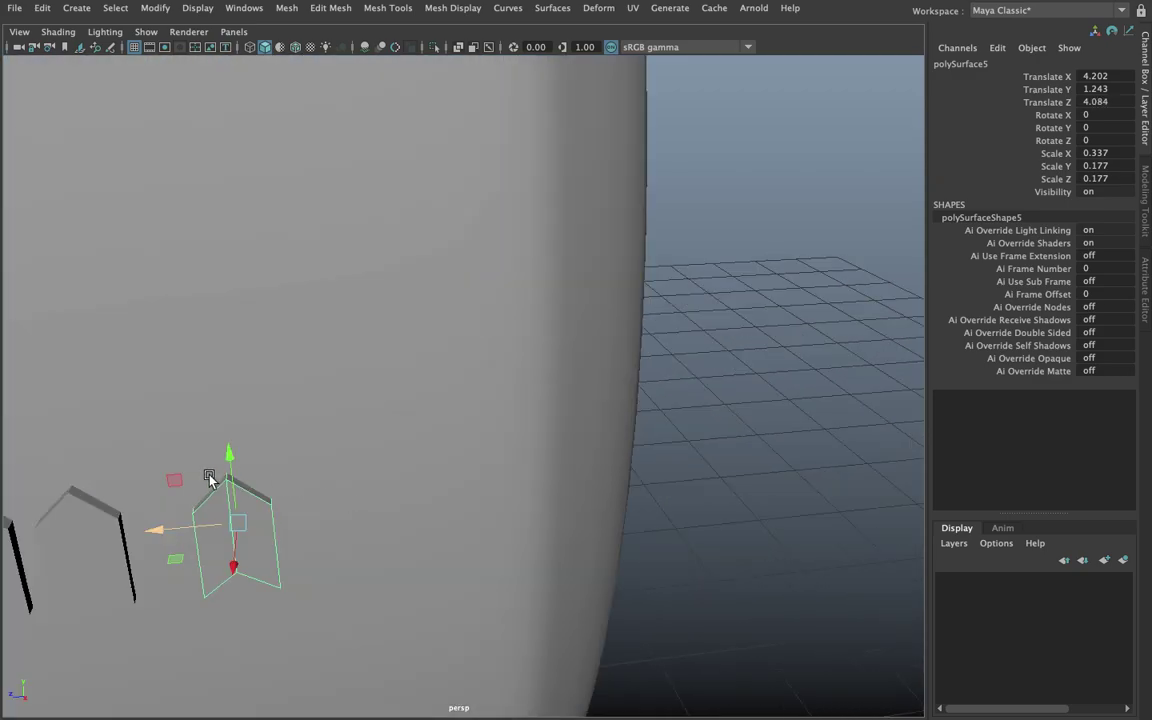
{"action": "left_click", "coordinate": [362, 476]}
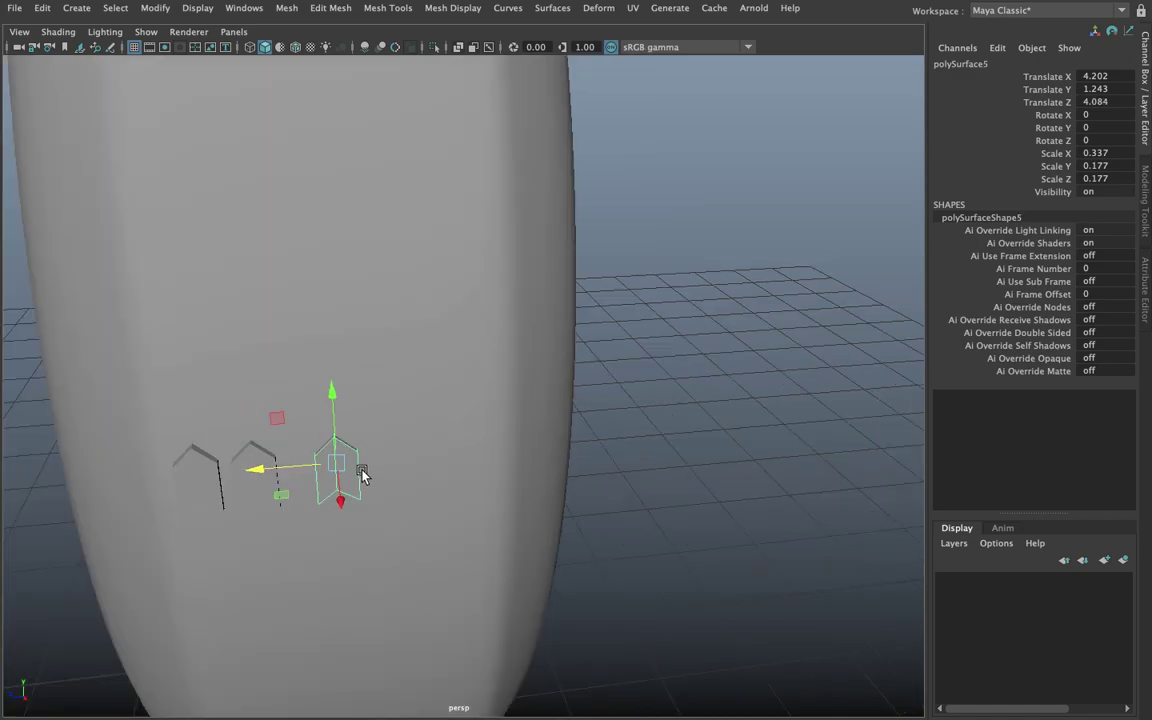
{"action": "mouse_move", "coordinate": [271, 470]}
{"action": "left_mouse_down"}
{"action": "mouse_move", "coordinate": [411, 463]}
{"action": "mouse_move", "coordinate": [219, 474]}
{"action": "left_mouse_up"}
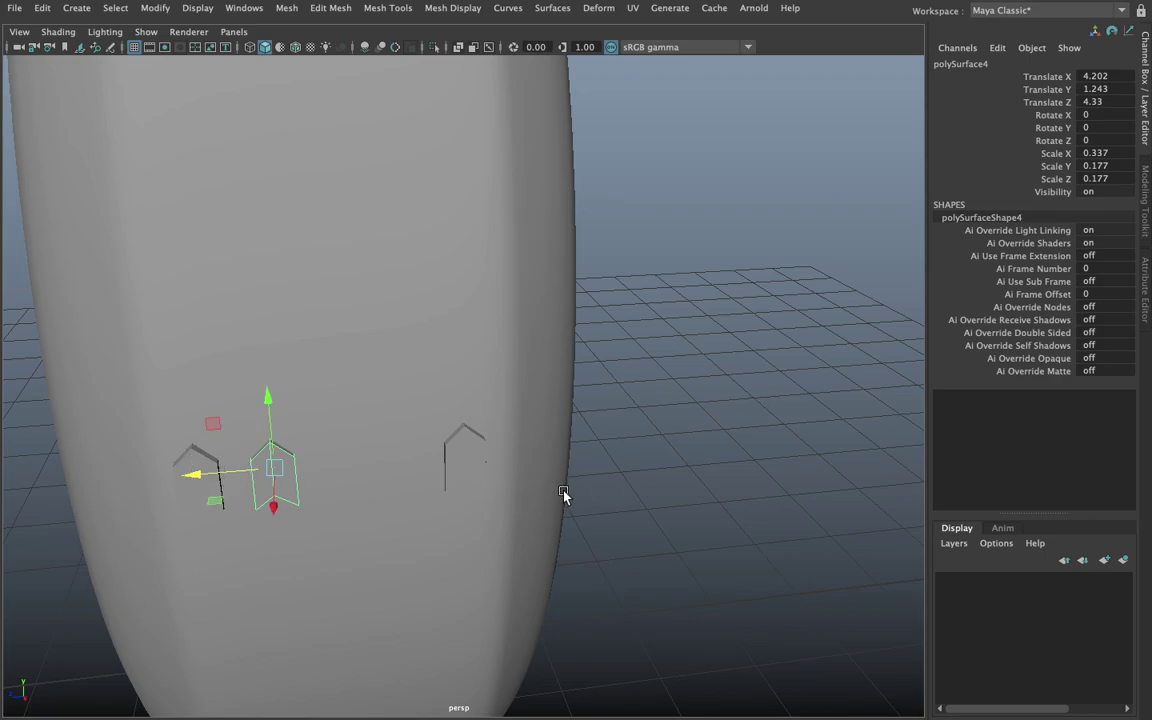
Step: Duplicate the original block again with evenly offset copies to complete a row of five
{"action": "left_click", "coordinate": [468, 472]}
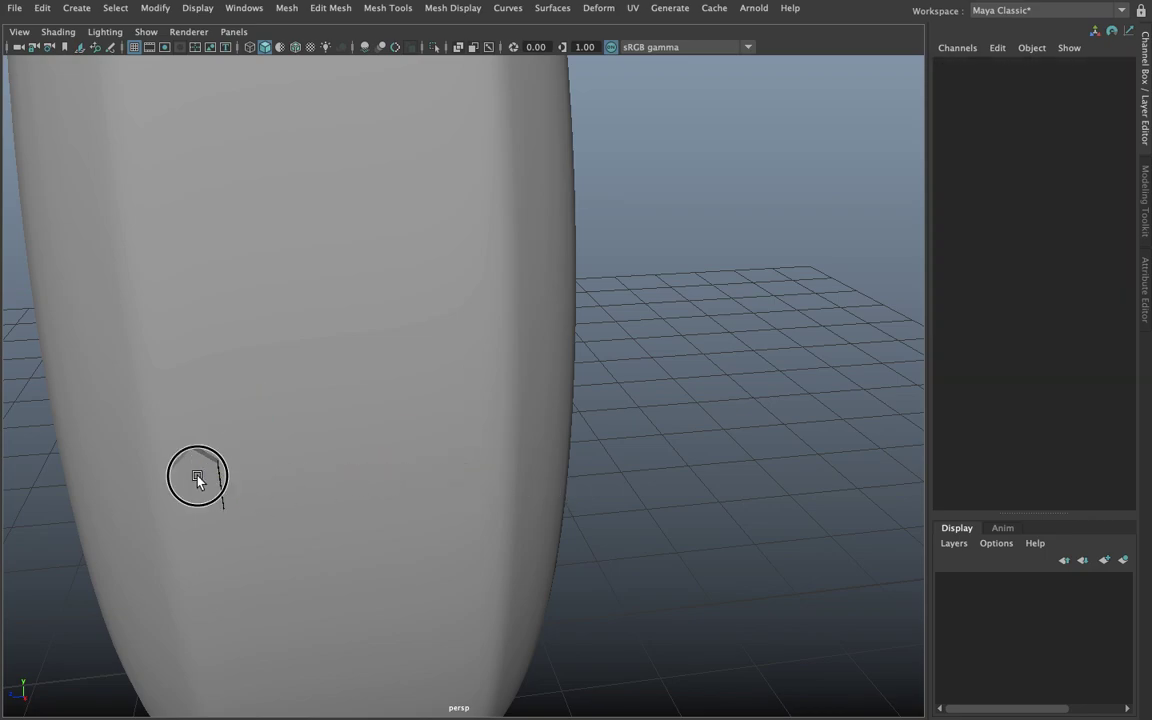
{"action": "left_click", "coordinate": [197, 480]}
{"action": "key", "text": "ctrl+d"}
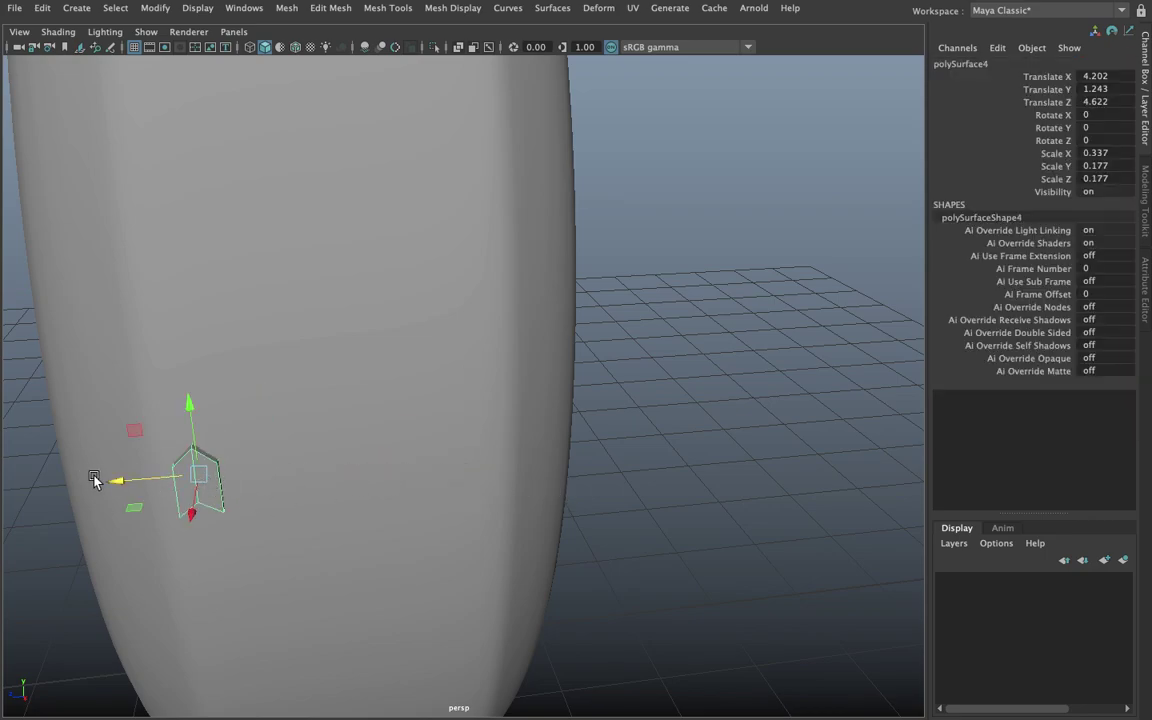
{"action": "left_click_drag", "start_coordinate": [93, 479], "coordinate": [190, 478]}
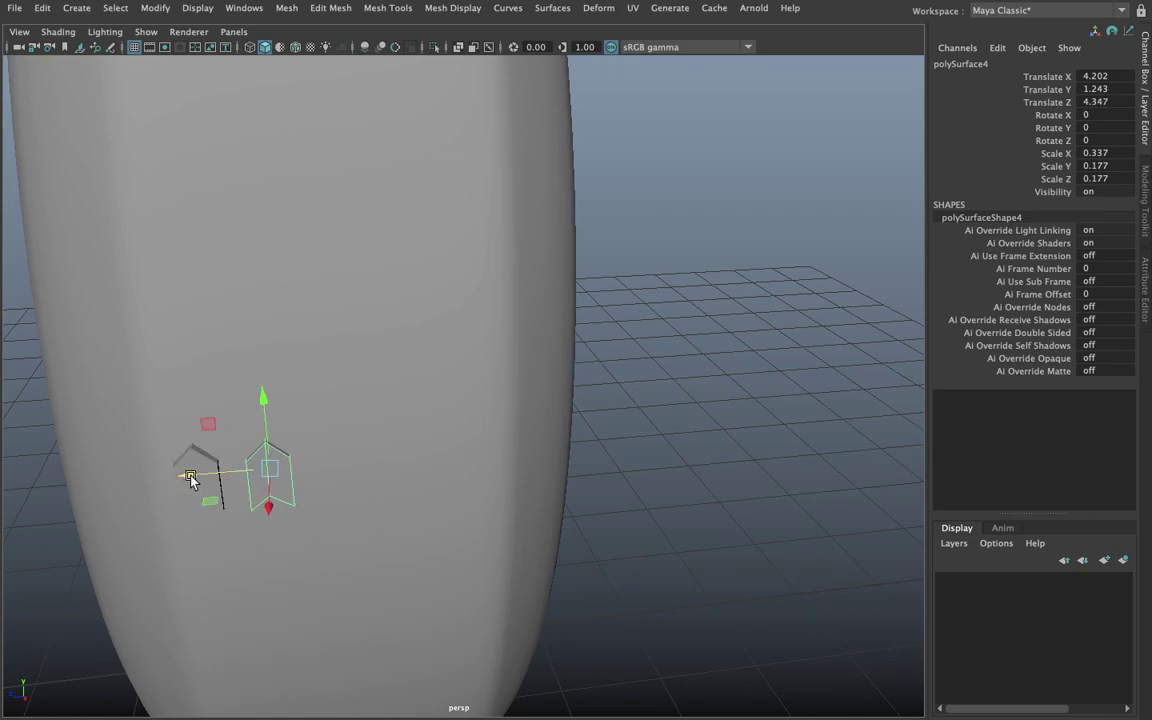
{"action": "key", "text": "shift+d"}
{"action": "key", "text": "shift+d"}
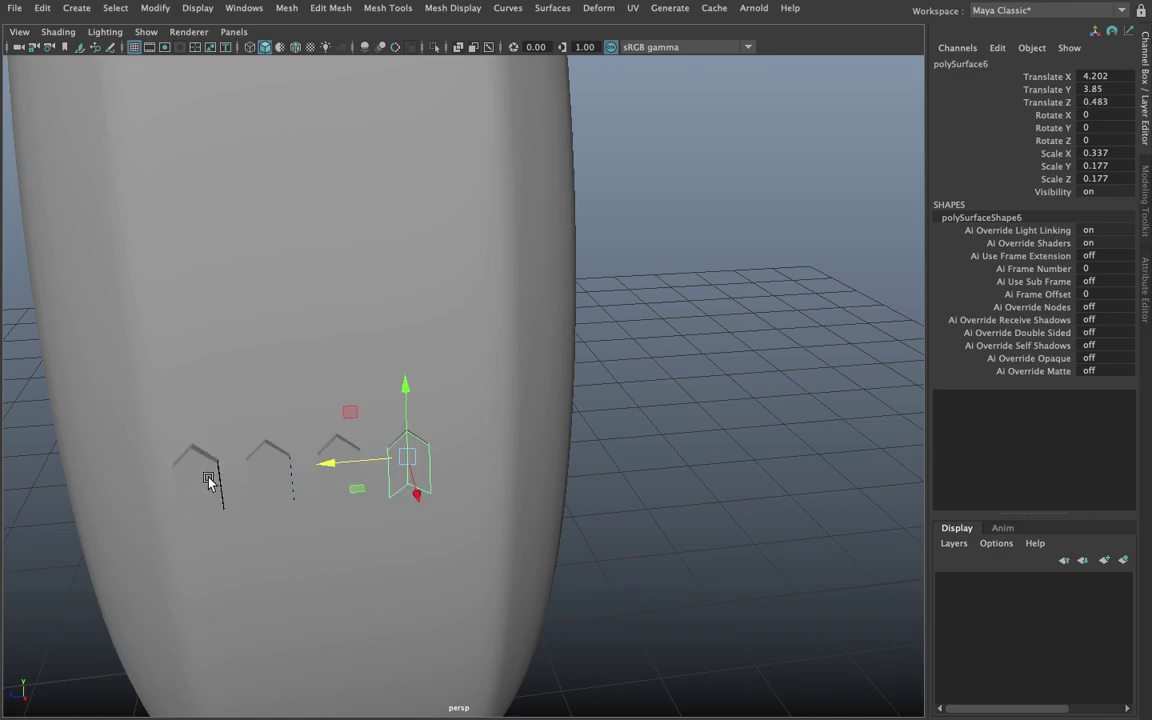
{"action": "key", "text": "shift+d"}
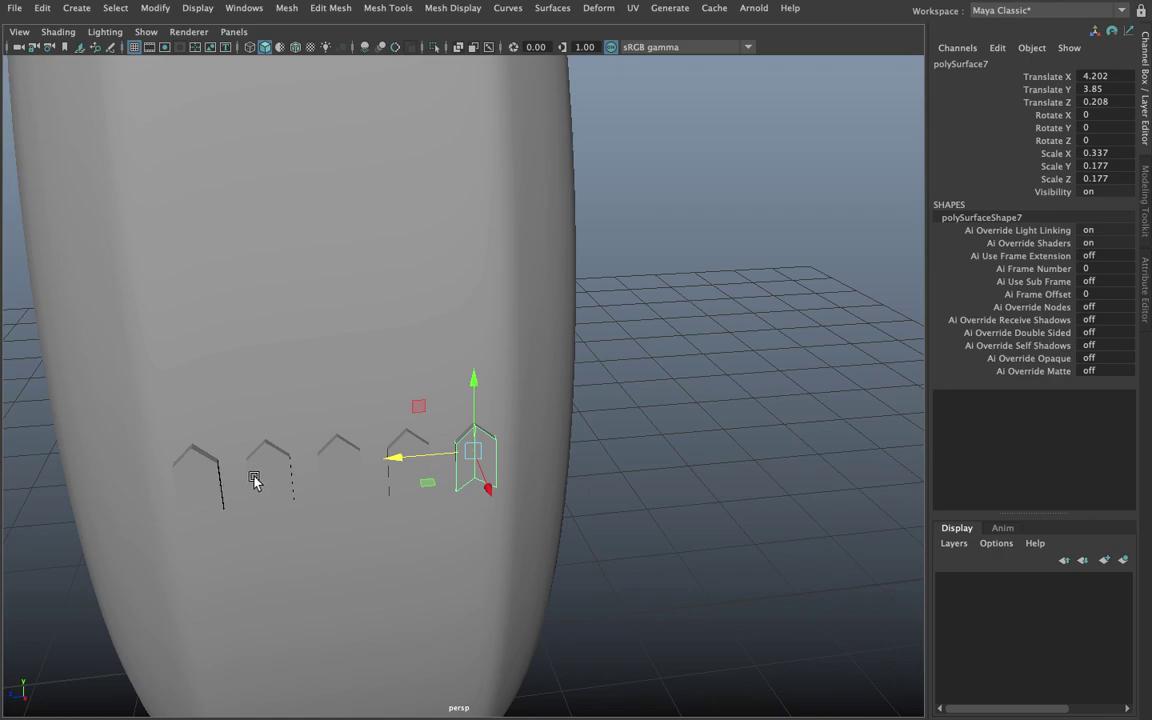
{"action": "left_click_drag", "start_coordinate": [274, 474], "coordinate": [289, 474], "text": "alt"}
{"action": "left_click", "coordinate": [275, 482]}
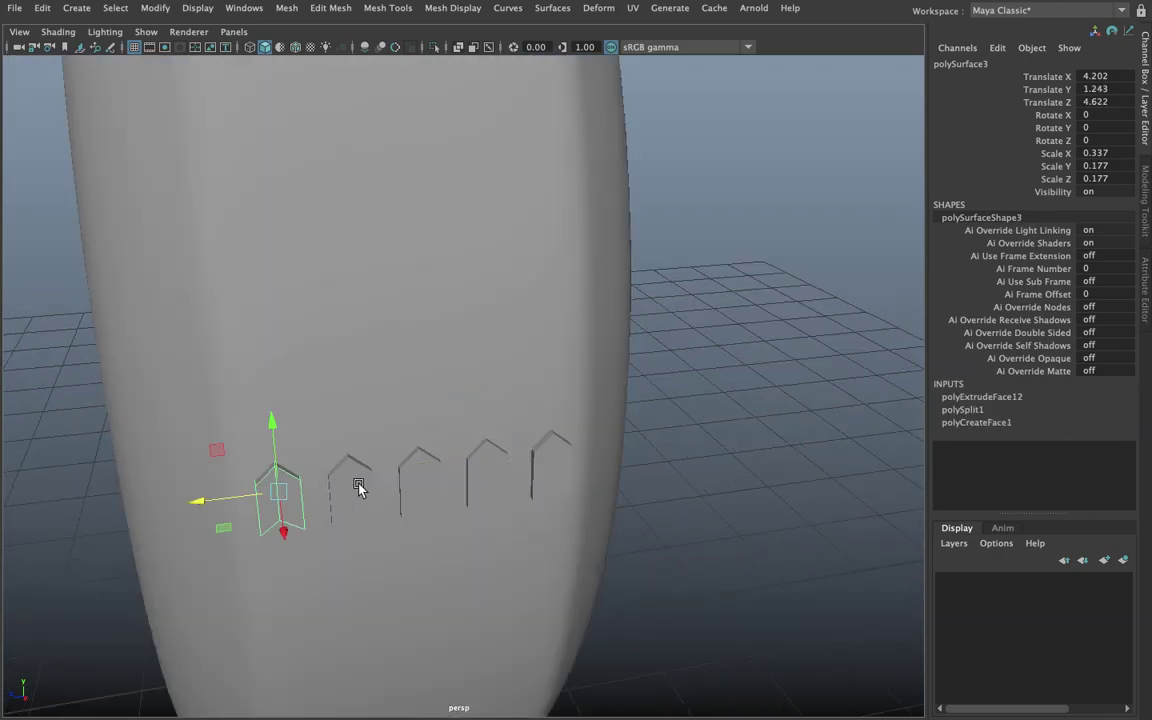
Step: Duplicate the row of five blocks, raising and shifting the copy to stagger it
{"action": "left_click", "coordinate": [350, 487], "text": "shift"}
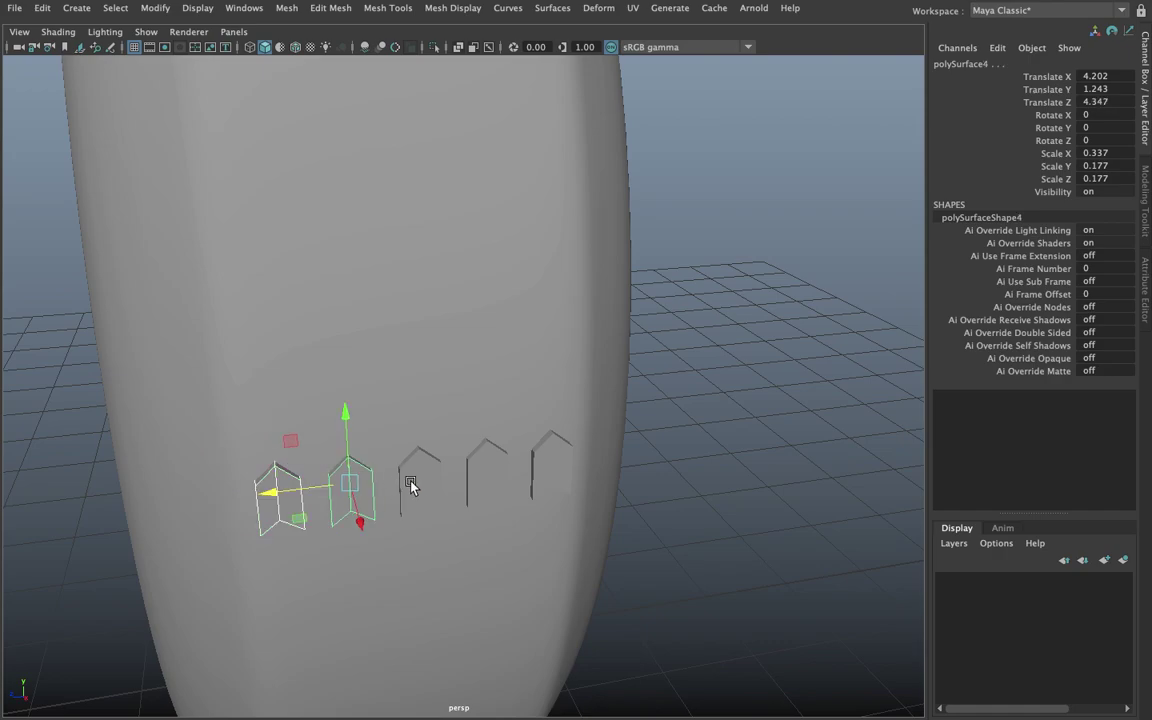
{"action": "left_click", "coordinate": [411, 481], "text": "shift"}
{"action": "left_click", "coordinate": [472, 478], "text": "shift"}
{"action": "left_click", "coordinate": [542, 476], "text": "shift"}
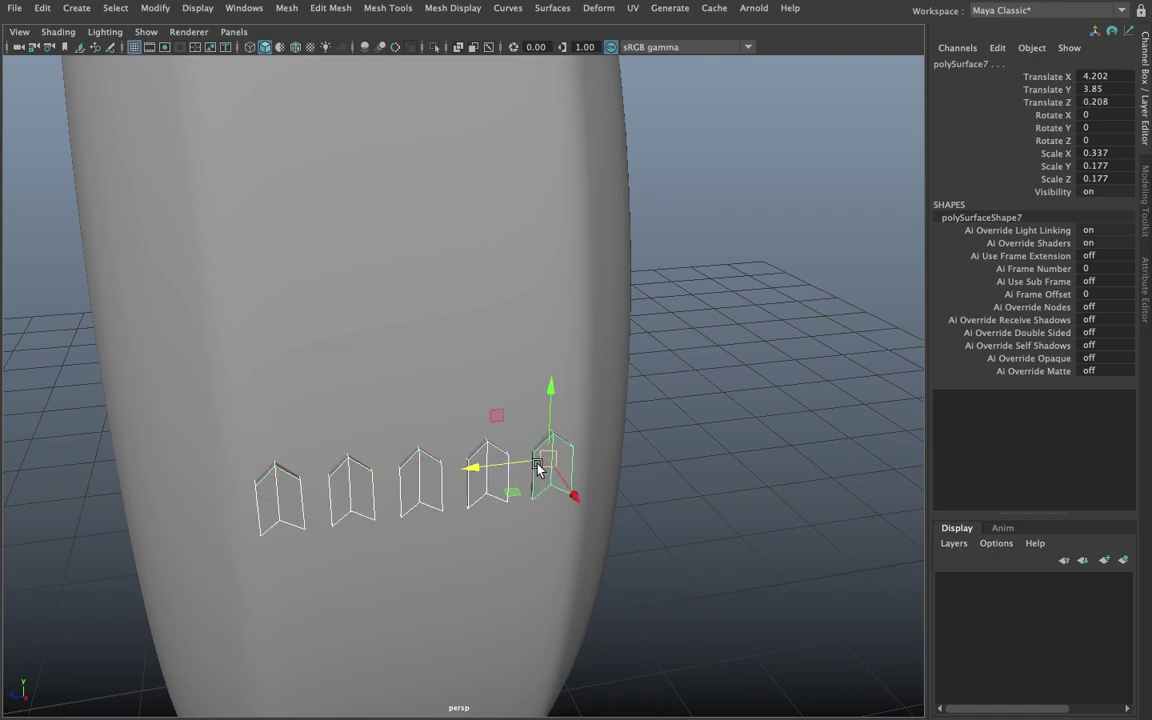
{"action": "key", "text": "ctrl+d"}
{"action": "mouse_move", "coordinate": [551, 386]}
{"action": "left_mouse_down"}
{"action": "mouse_move", "coordinate": [549, 310]}
{"action": "mouse_move", "coordinate": [492, 365]}
{"action": "left_mouse_up"}
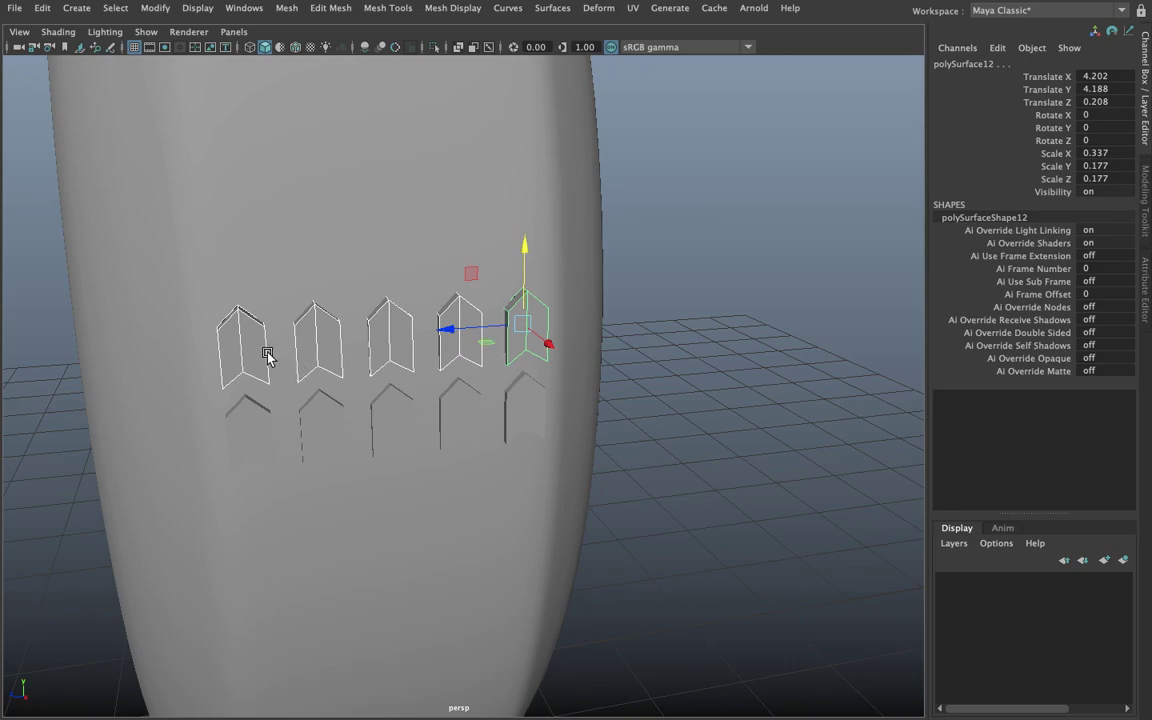
{"action": "left_click_drag", "start_coordinate": [445, 330], "coordinate": [485, 330]}
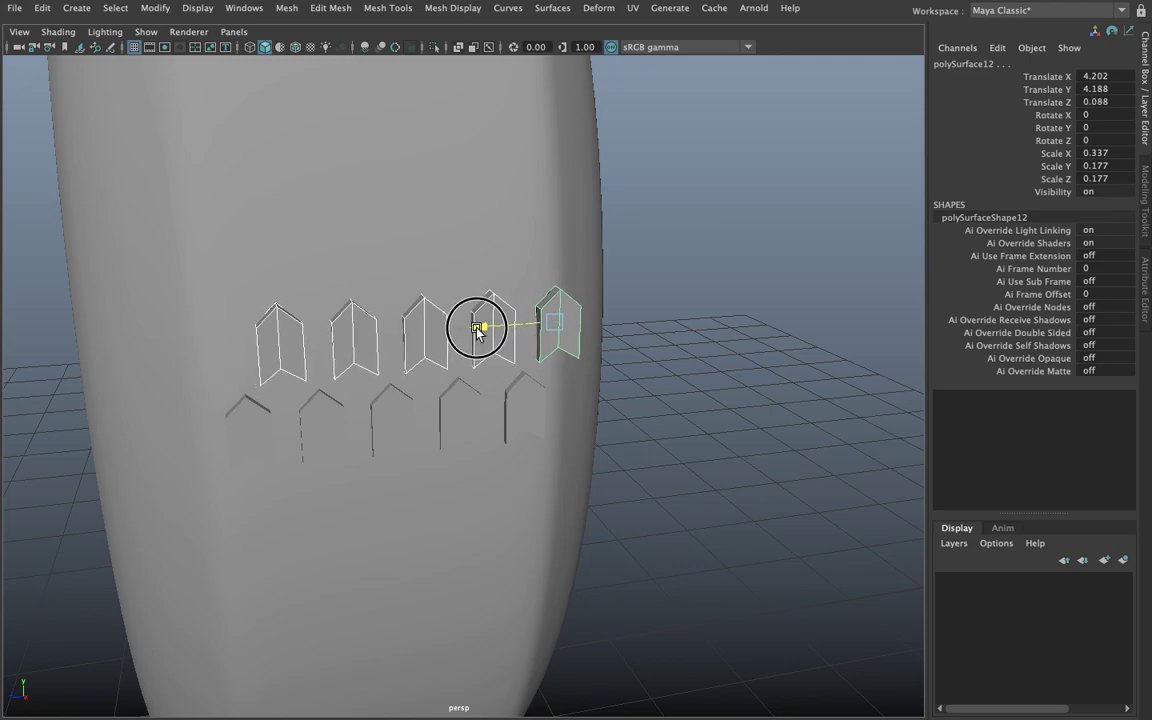
Step: Move the new row's end block to the other end and nudge the upper row along Z
{"action": "left_click", "coordinate": [566, 337]}
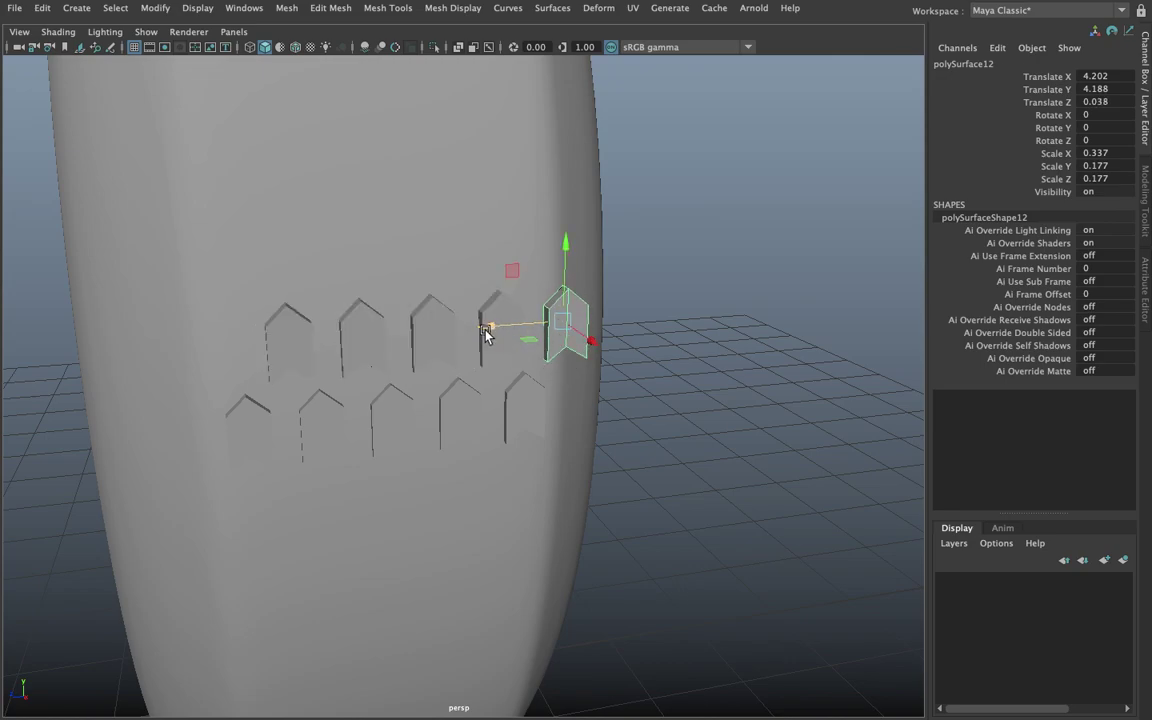
{"action": "mouse_move", "coordinate": [485, 335]}
{"action": "left_mouse_down"}
{"action": "mouse_move", "coordinate": [507, 321]}
{"action": "mouse_move", "coordinate": [585, 317]}
{"action": "mouse_move", "coordinate": [141, 356]}
{"action": "left_mouse_up"}
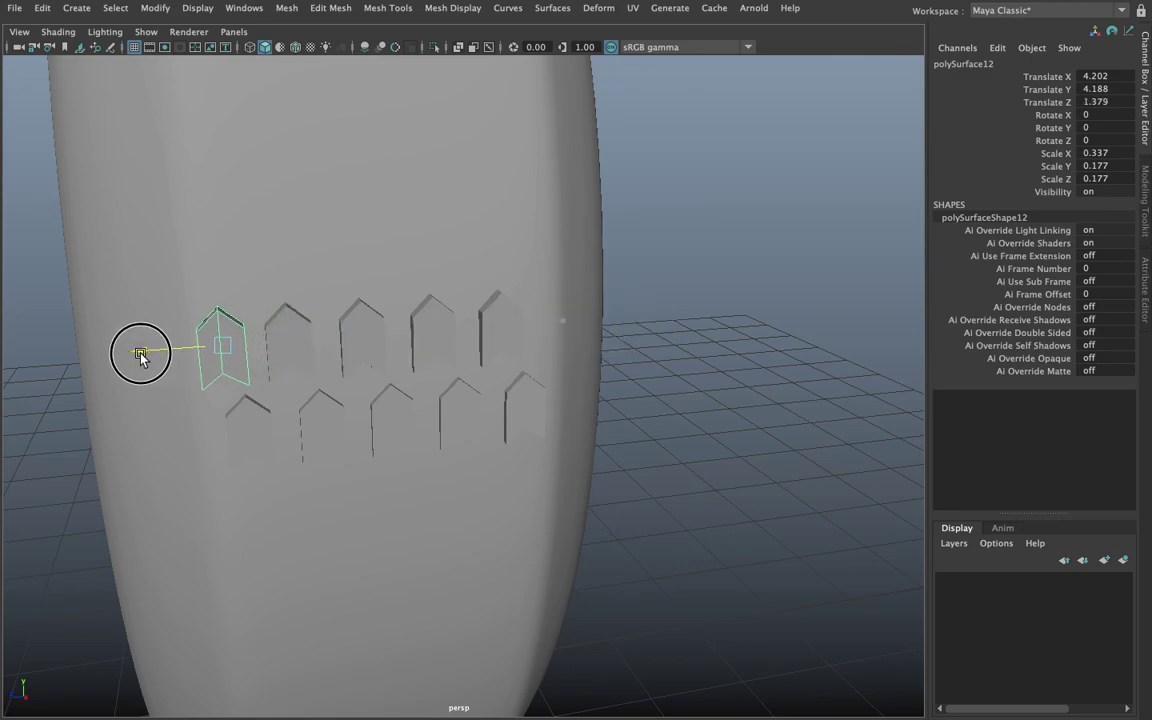
{"action": "left_click", "coordinate": [290, 345], "text": "shift"}
{"action": "left_click", "coordinate": [362, 340], "text": "shift"}
{"action": "left_click", "coordinate": [432, 335], "text": "shift"}
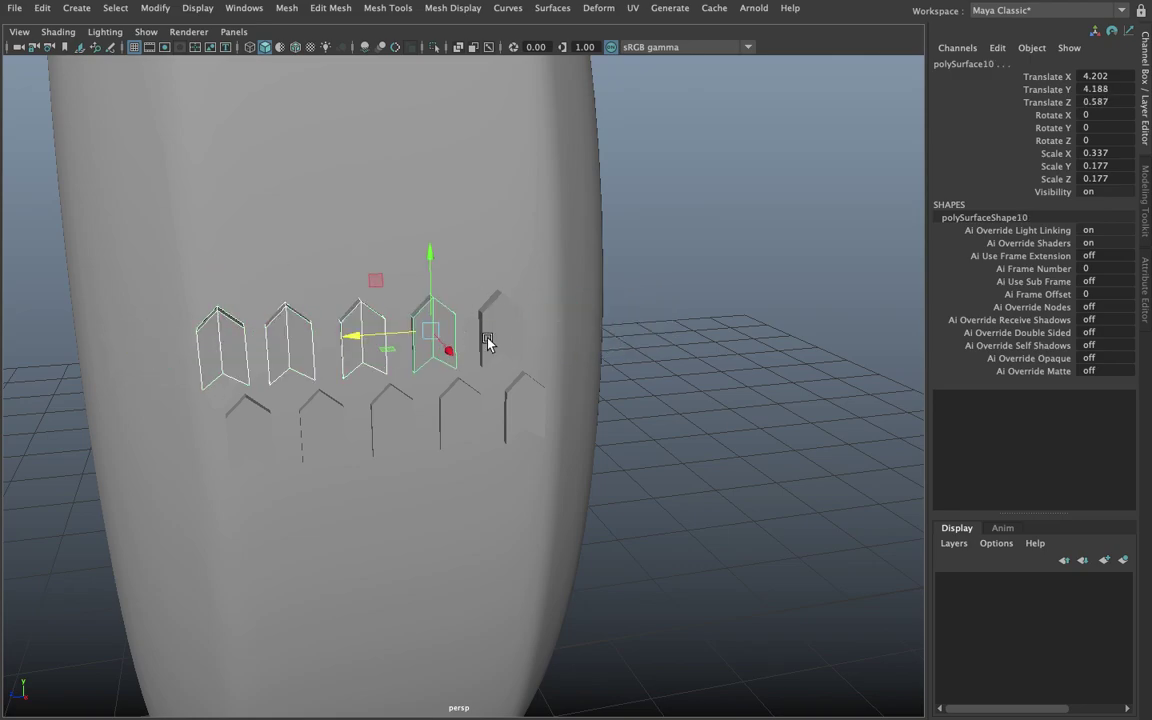
{"action": "left_click", "coordinate": [497, 330], "text": "shift"}
{"action": "left_click_drag", "start_coordinate": [430, 340], "coordinate": [431, 340]}
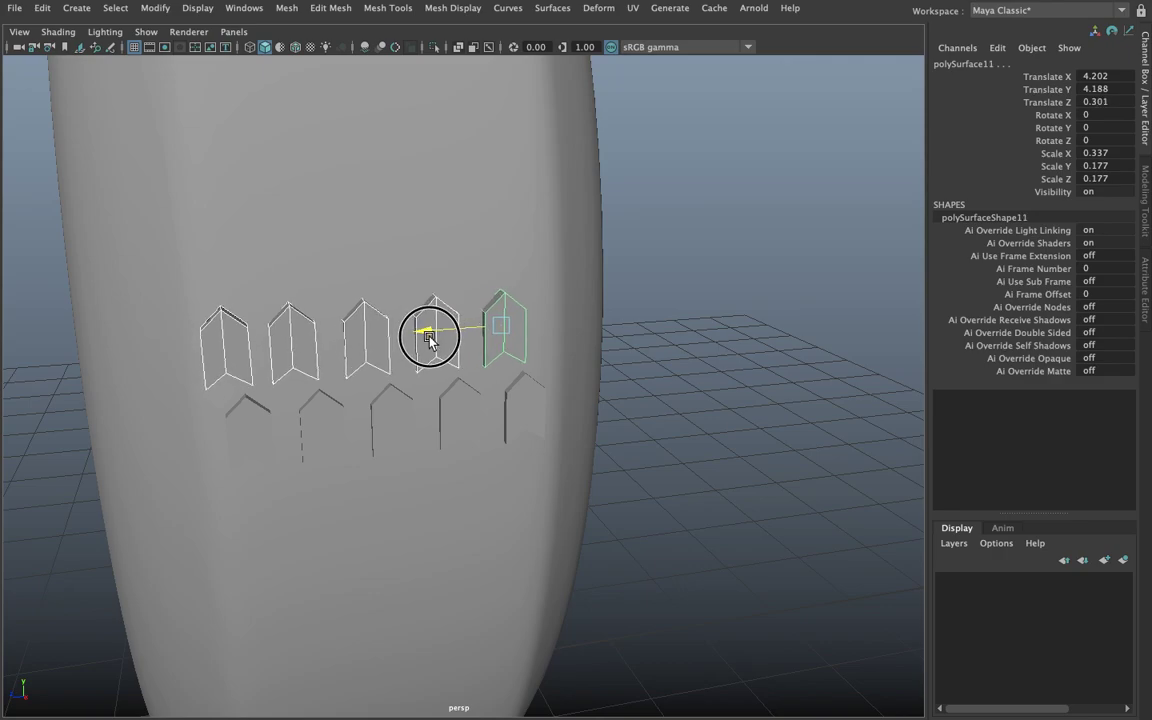
Step: Add the lower-row blocks to the selection so all ten tread blocks are selected
{"action": "left_click", "coordinate": [255, 415], "text": "shift"}
{"action": "left_click", "coordinate": [318, 415], "text": "shift"}
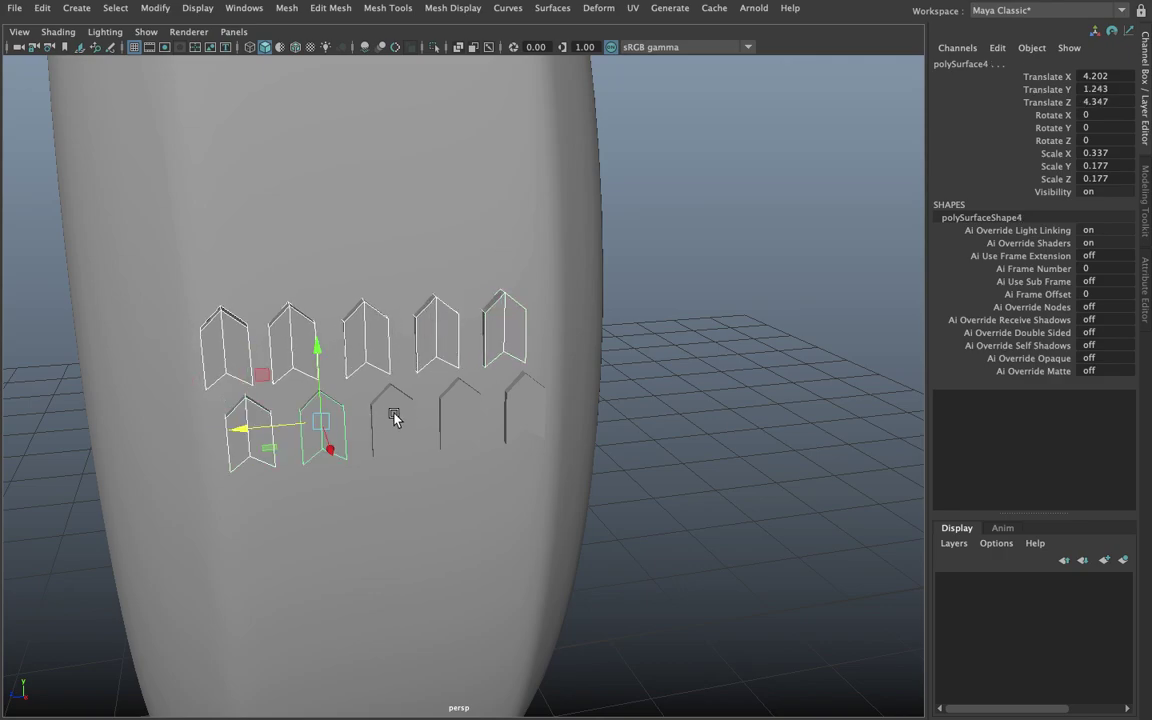
{"action": "left_click", "coordinate": [393, 416], "text": "shift"}
{"action": "left_click", "coordinate": [443, 413], "text": "shift"}
{"action": "left_click", "coordinate": [504, 406], "text": "shift"}
{"action": "left_click", "coordinate": [490, 404], "text": "shift"}
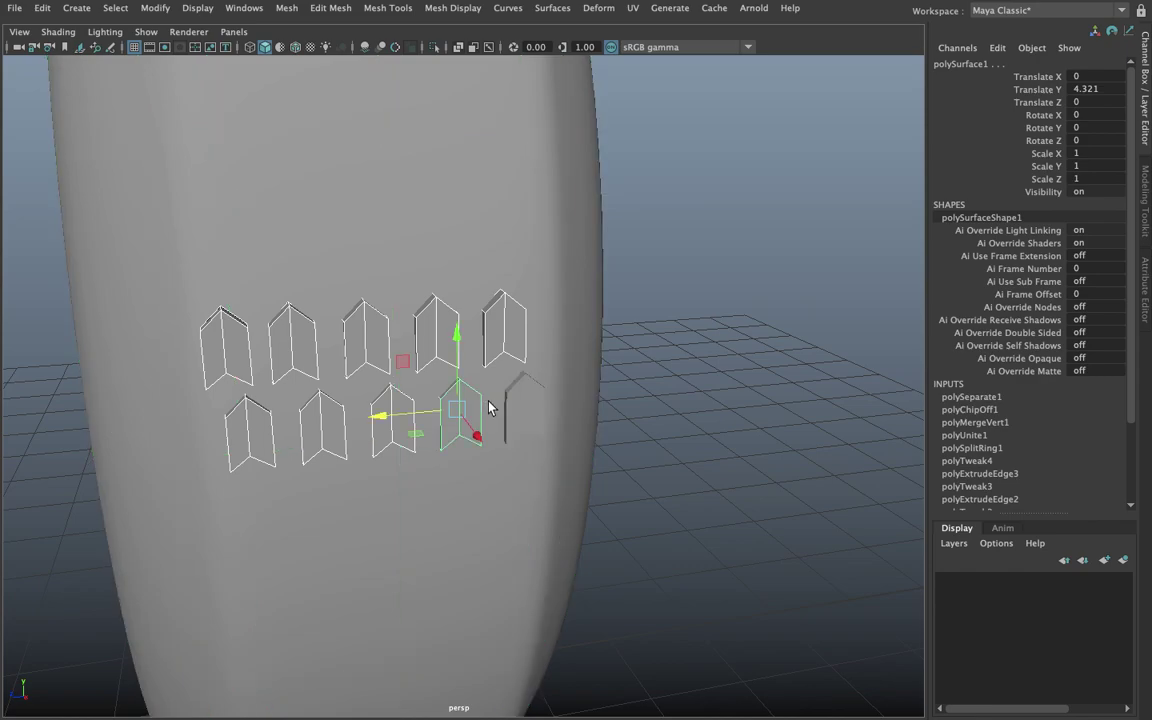
{"action": "left_click", "coordinate": [515, 405], "text": "shift"}
{"action": "mouse_move", "coordinate": [463, 419]}
{"action": "left_mouse_down", "text": "alt"}
{"action": "mouse_move", "coordinate": [478, 494]}
{"action": "mouse_move", "coordinate": [411, 424]}
{"action": "mouse_move", "coordinate": [417, 432]}
{"action": "left_mouse_up", "text": "alt"}
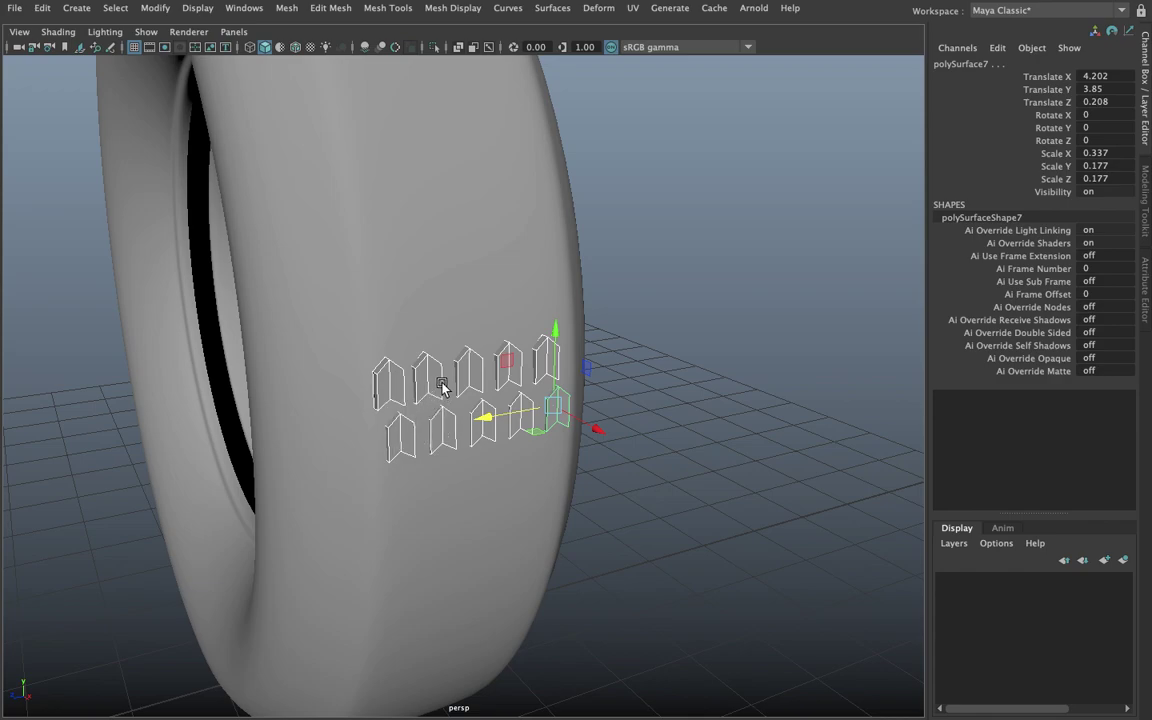
Step: Combine the ten tread blocks into the single mesh polySurface13
{"action": "right_click_drag", "start_coordinate": [435, 381], "coordinate": [419, 599], "text": "shift"}
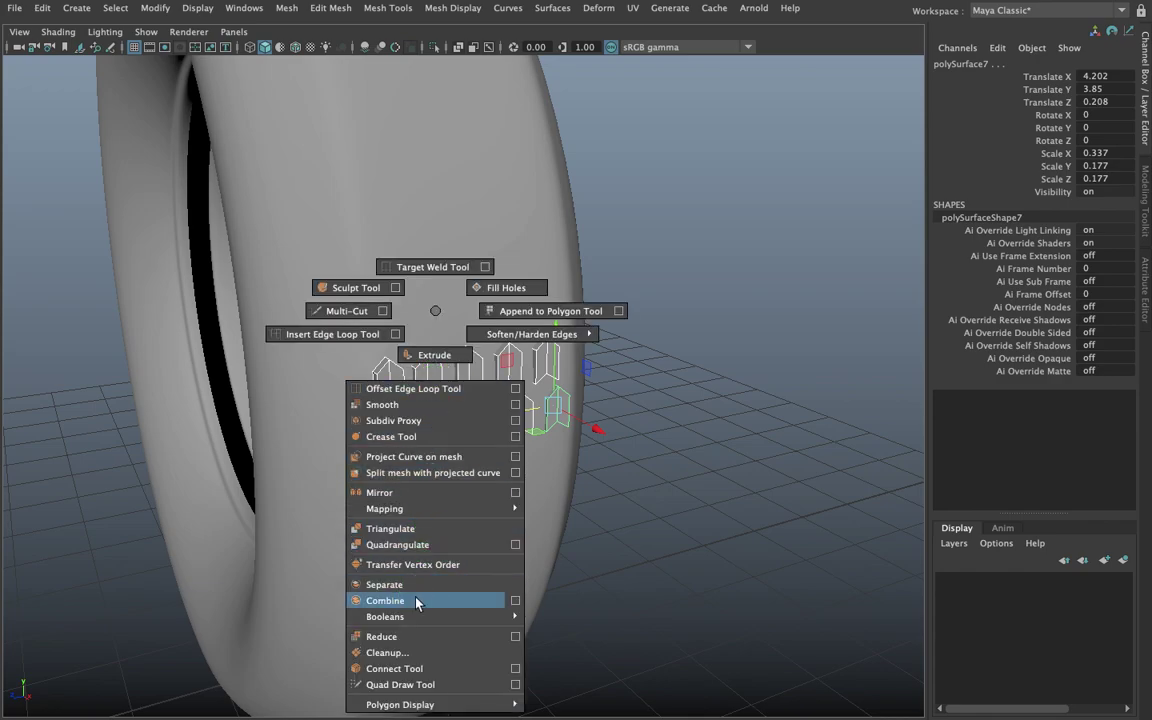
{"action": "scroll", "coordinate": [455, 531], "scroll_direction": "down", "scroll_amount": 3}
{"action": "key", "text": "space"}
{"action": "key", "text": "space"}
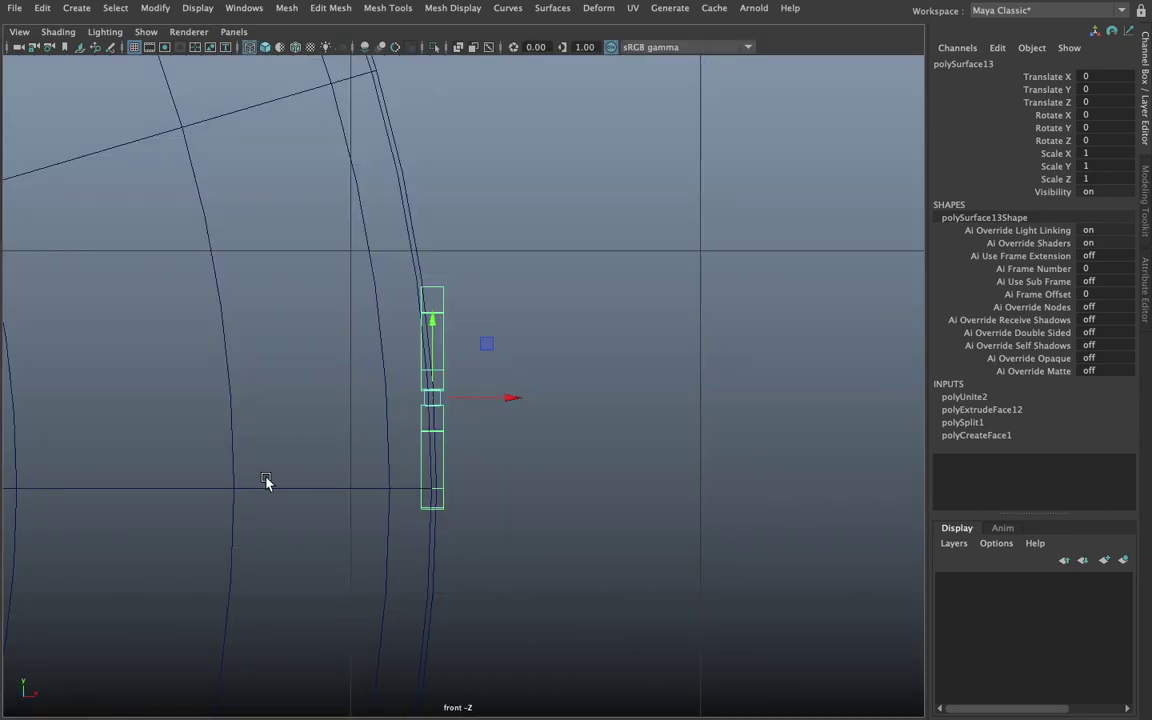
Step: Zoom the front view onto the wheel and select the combined tread mesh polySurface13
{"action": "scroll", "coordinate": [300, 478], "scroll_direction": "down", "scroll_amount": 5}
{"action": "scroll", "coordinate": [450, 457], "scroll_direction": "up", "scroll_amount": 2}
{"action": "scroll", "coordinate": [514, 463], "scroll_direction": "up", "scroll_amount": 2}
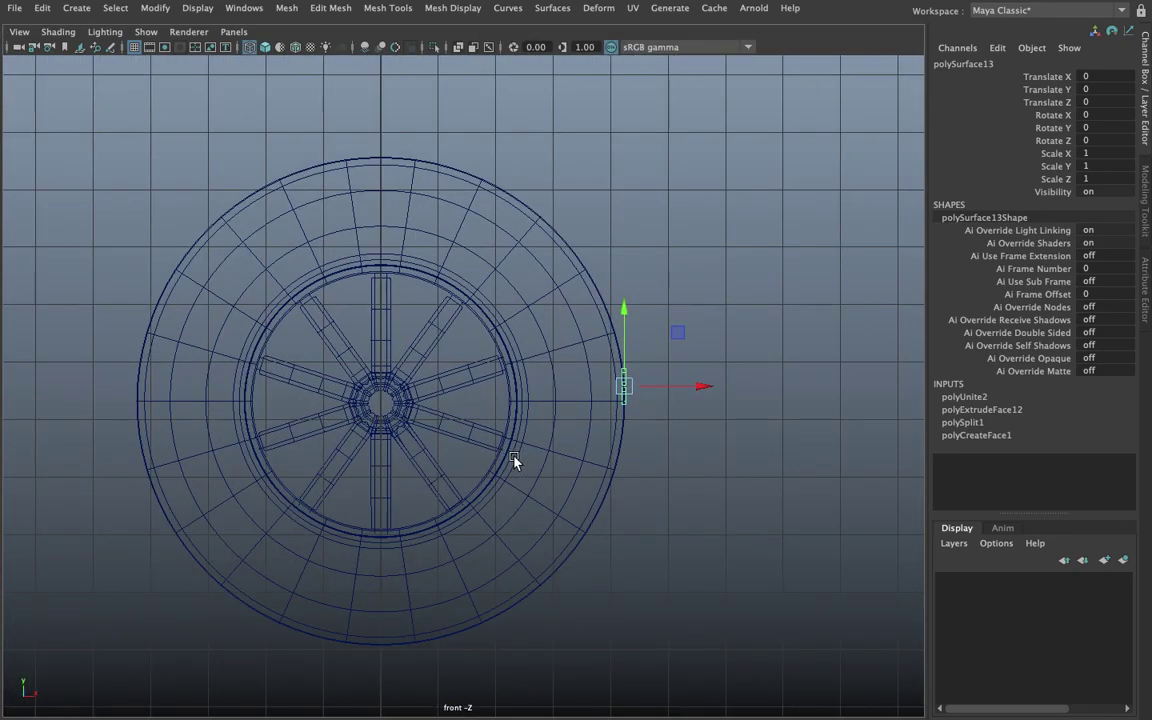
{"action": "scroll", "coordinate": [510, 458], "scroll_direction": "down", "scroll_amount": 3}
{"action": "key", "text": "ctrl+z"}
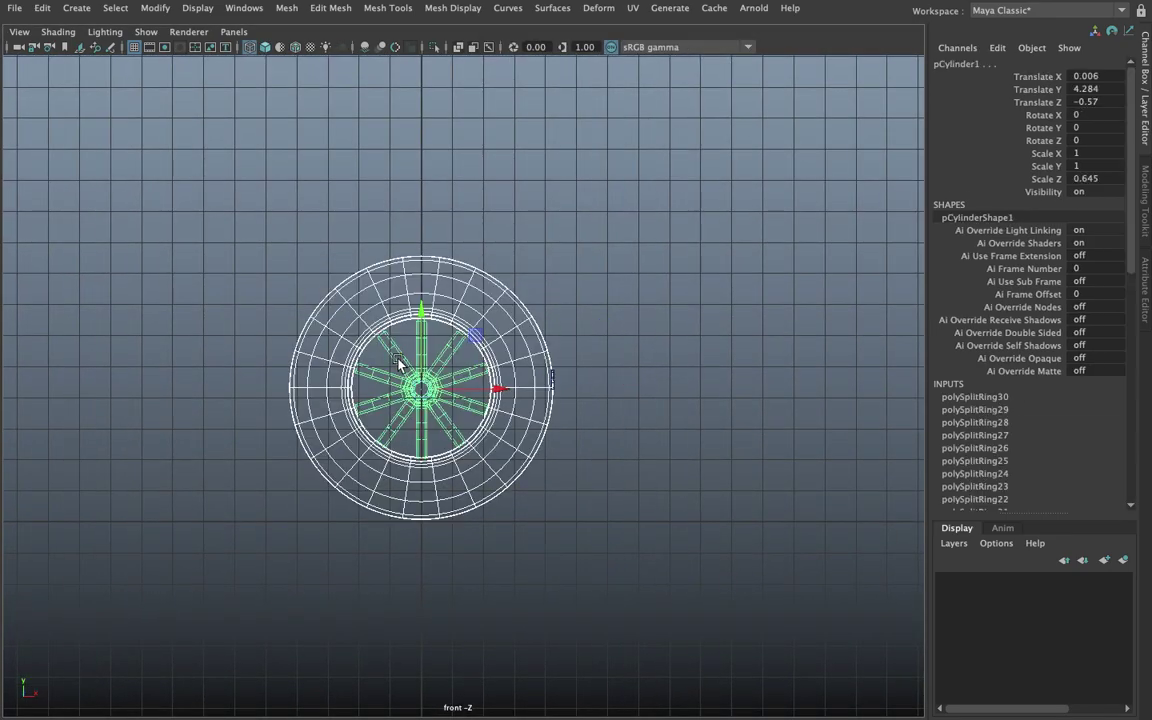
{"action": "scroll", "coordinate": [430, 390], "scroll_direction": "up", "scroll_amount": 1}
{"action": "scroll", "coordinate": [432, 395], "scroll_direction": "up", "scroll_amount": 2}
{"action": "scroll", "coordinate": [437, 398], "scroll_direction": "up", "scroll_amount": 2}
{"action": "scroll", "coordinate": [560, 375], "scroll_direction": "up", "scroll_amount": 1}
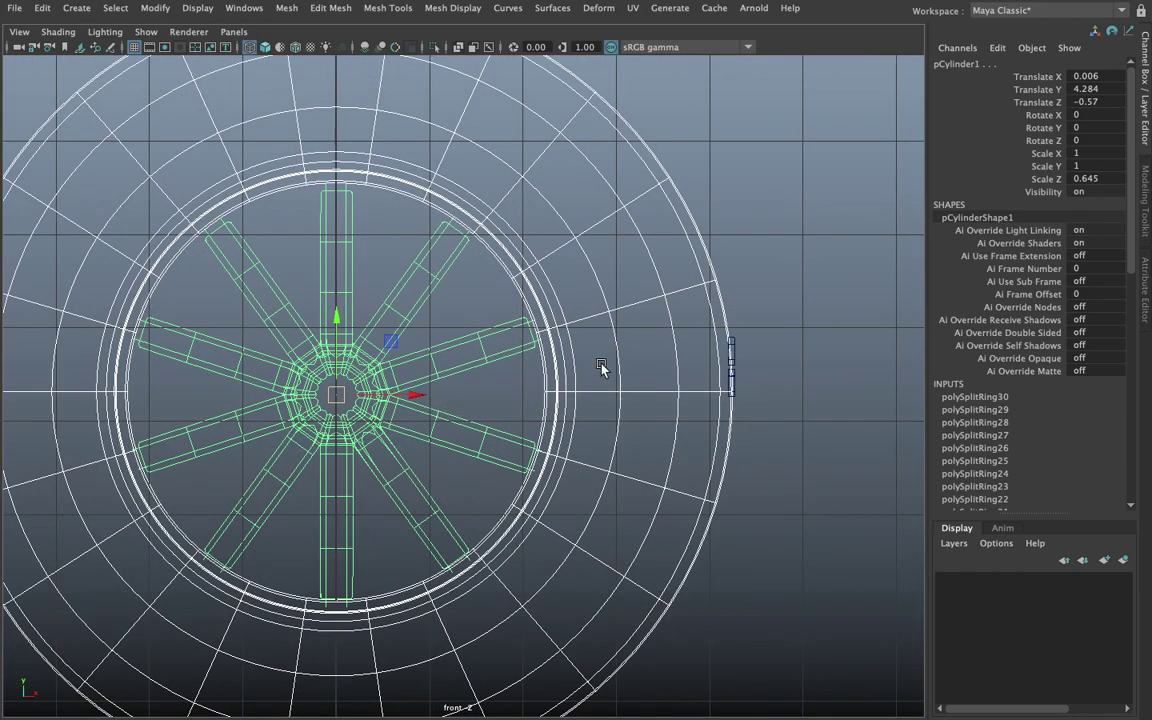
{"action": "left_click", "coordinate": [740, 361]}
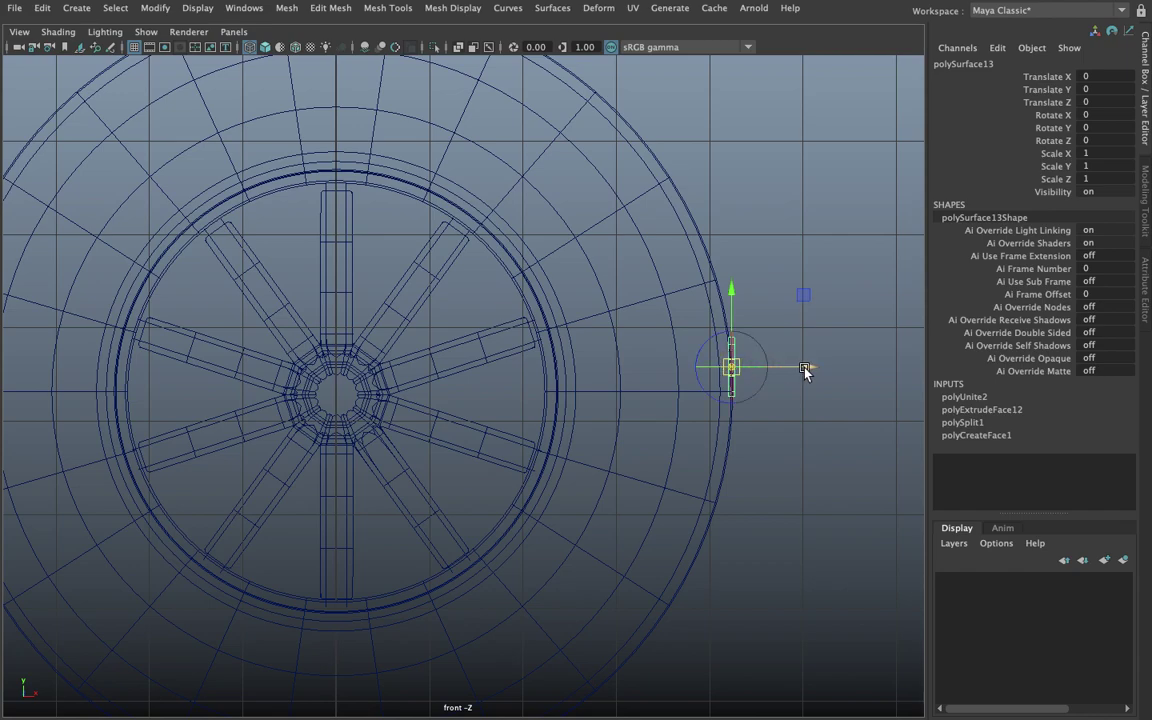
Step: Move the tread strip's pivot to the wheel centre and test-rotate it around the hub
{"action": "mouse_move", "coordinate": [808, 368]}
{"action": "left_mouse_down"}
{"action": "mouse_move", "coordinate": [372, 390]}
{"action": "mouse_move", "coordinate": [330, 316]}
{"action": "left_mouse_up"}
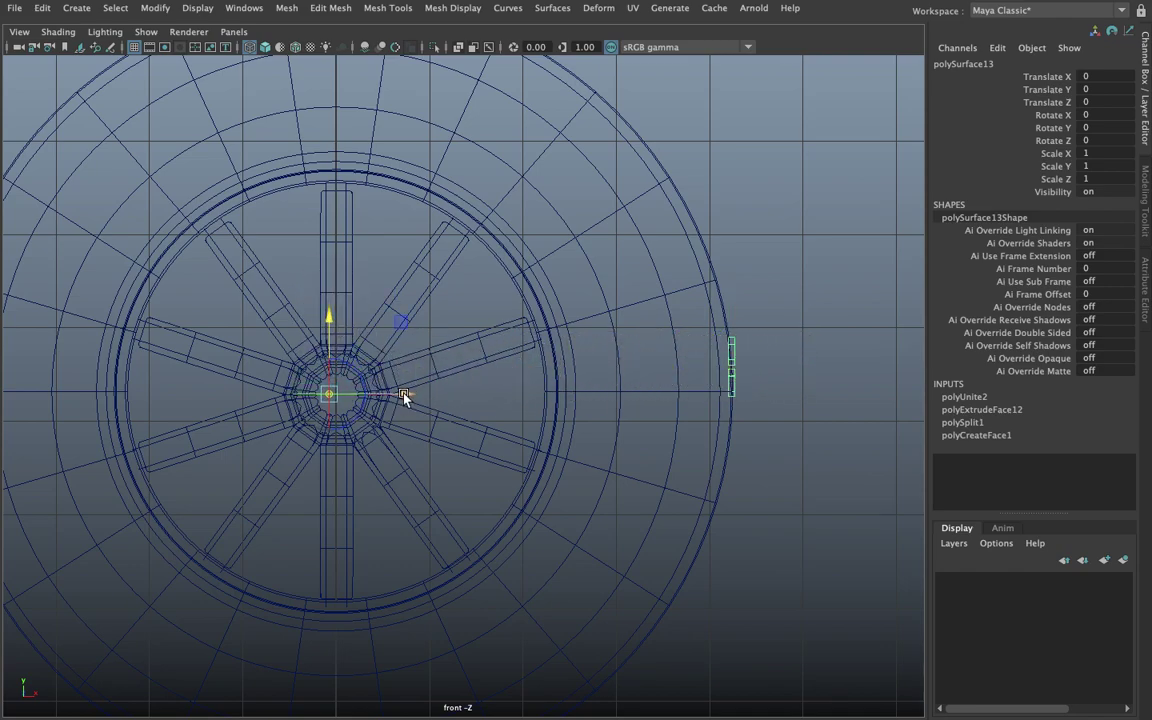
{"action": "left_click_drag", "start_coordinate": [403, 395], "coordinate": [411, 396]}
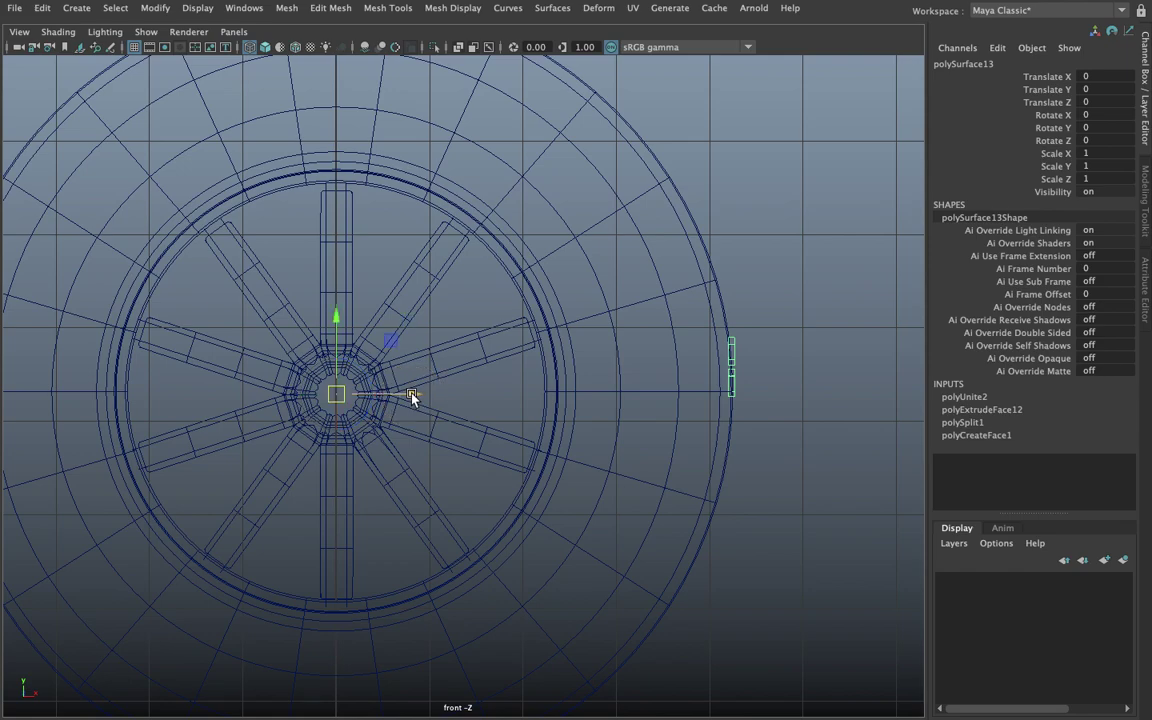
{"action": "key", "text": "e"}
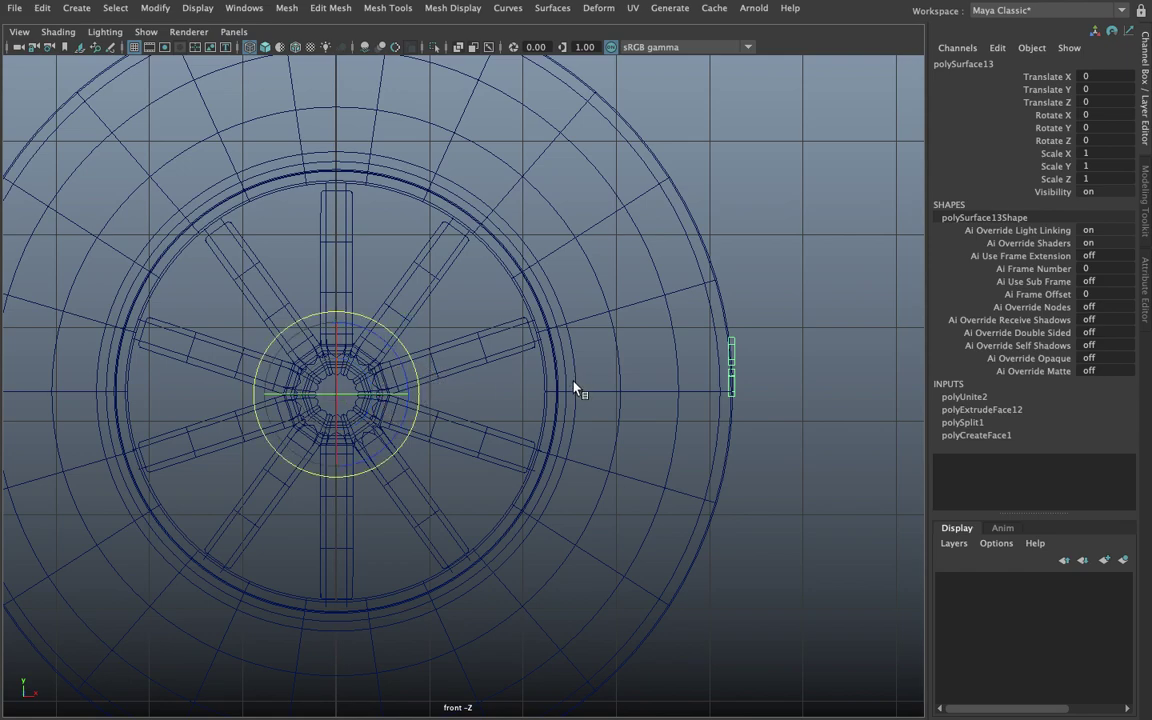
{"action": "mouse_move", "coordinate": [406, 448]}
{"action": "left_mouse_down"}
{"action": "mouse_move", "coordinate": [340, 320]}
{"action": "mouse_move", "coordinate": [395, 333]}
{"action": "mouse_move", "coordinate": [470, 530]}
{"action": "left_mouse_up"}
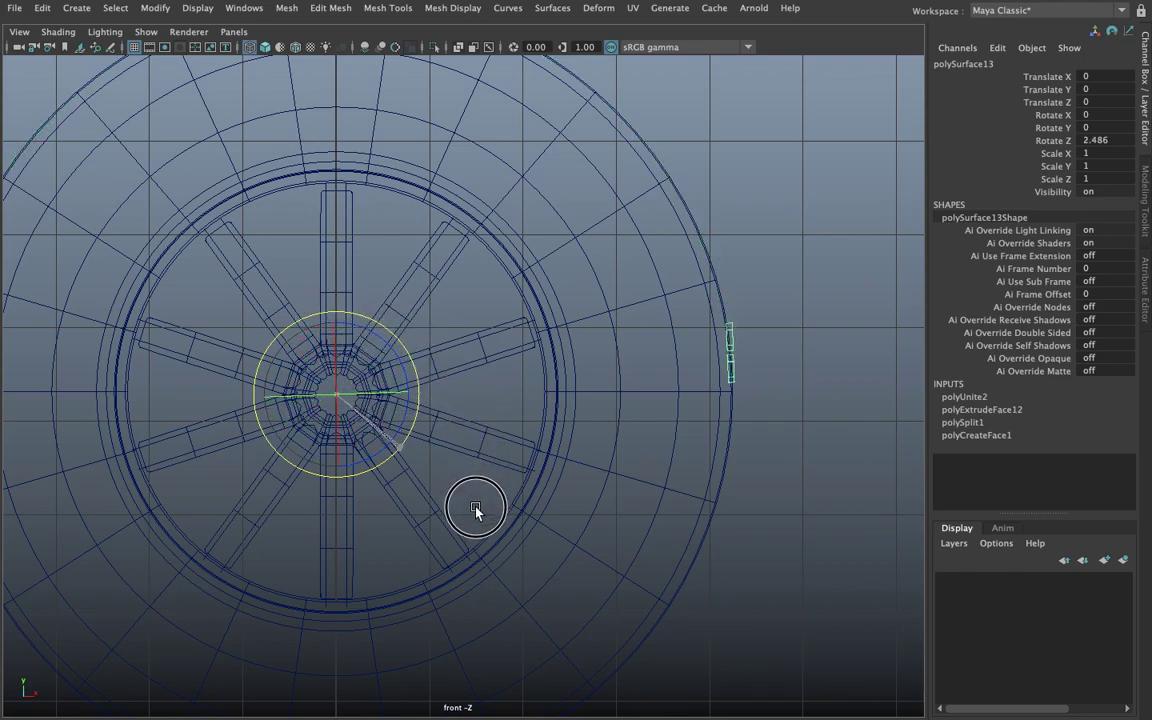
{"action": "right_click_drag", "start_coordinate": [470, 530], "coordinate": [550, 463], "text": "alt"}
{"action": "middle_click_drag", "start_coordinate": [550, 463], "coordinate": [193, 432], "text": "alt"}
{"action": "right_click_drag", "start_coordinate": [193, 432], "coordinate": [265, 416], "text": "alt"}
Step: Undo the tread strip's rotation and bring the wheel hub back into view
{"action": "key", "text": "ctrl+z"}
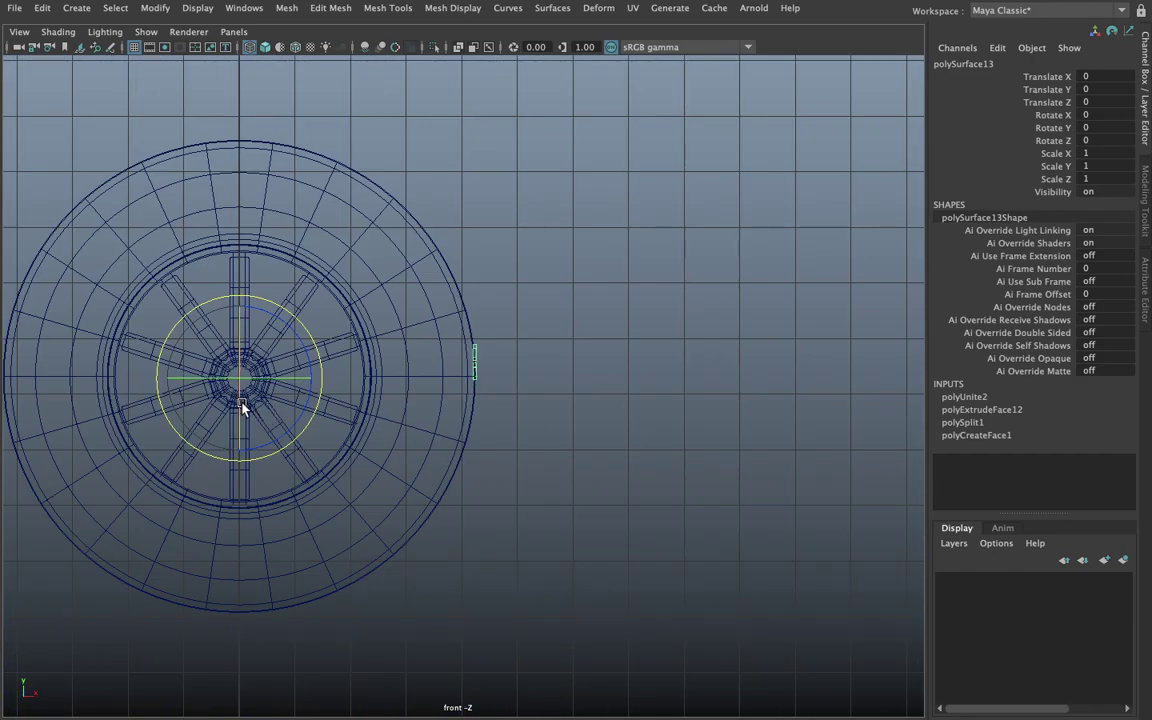
{"action": "key", "text": "ctrl+z"}
{"action": "scroll", "coordinate": [236, 400], "scroll_direction": "up", "scroll_amount": 3}
{"action": "scroll", "coordinate": [218, 396], "scroll_direction": "up", "scroll_amount": 2}
{"action": "scroll", "coordinate": [226, 391], "scroll_direction": "up", "scroll_amount": 2}
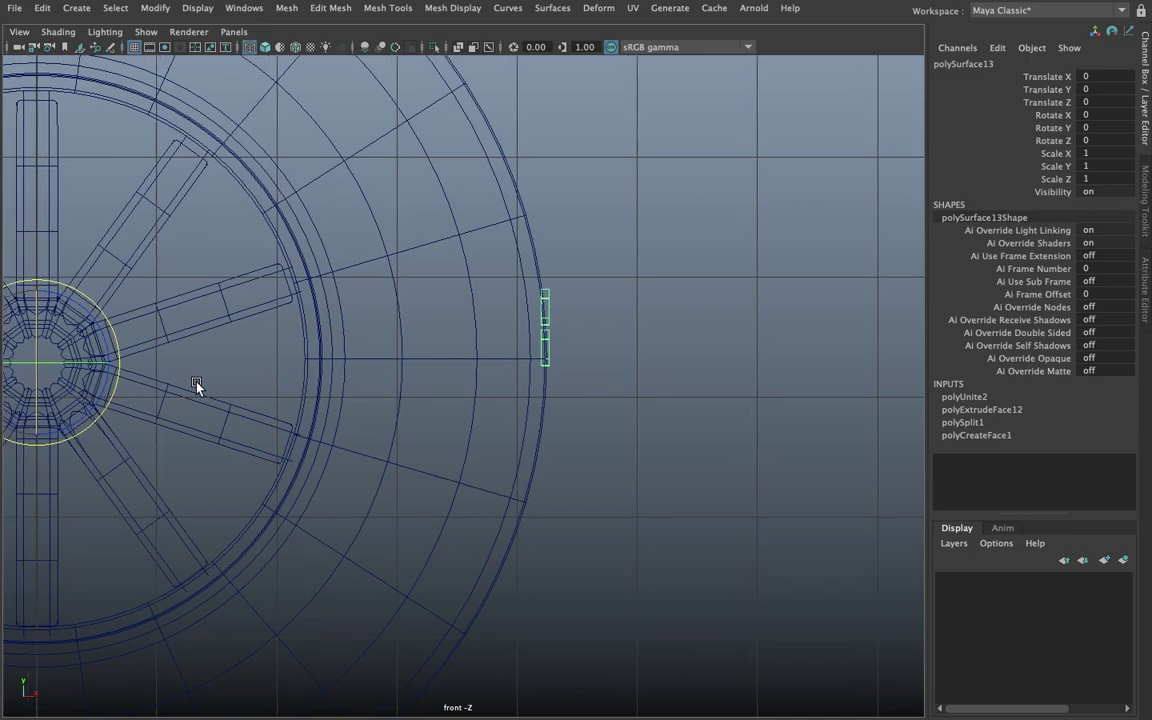
{"action": "scroll", "coordinate": [200, 388], "scroll_direction": "up", "scroll_amount": 1}
{"action": "scroll", "coordinate": [280, 388], "scroll_direction": "down", "scroll_amount": 3}
{"action": "scroll", "coordinate": [400, 394], "scroll_direction": "down", "scroll_amount": 3}
Step: Select the outer tire, then the spoked wheel cylinder pCylinder1
{"action": "left_click", "coordinate": [496, 468]}
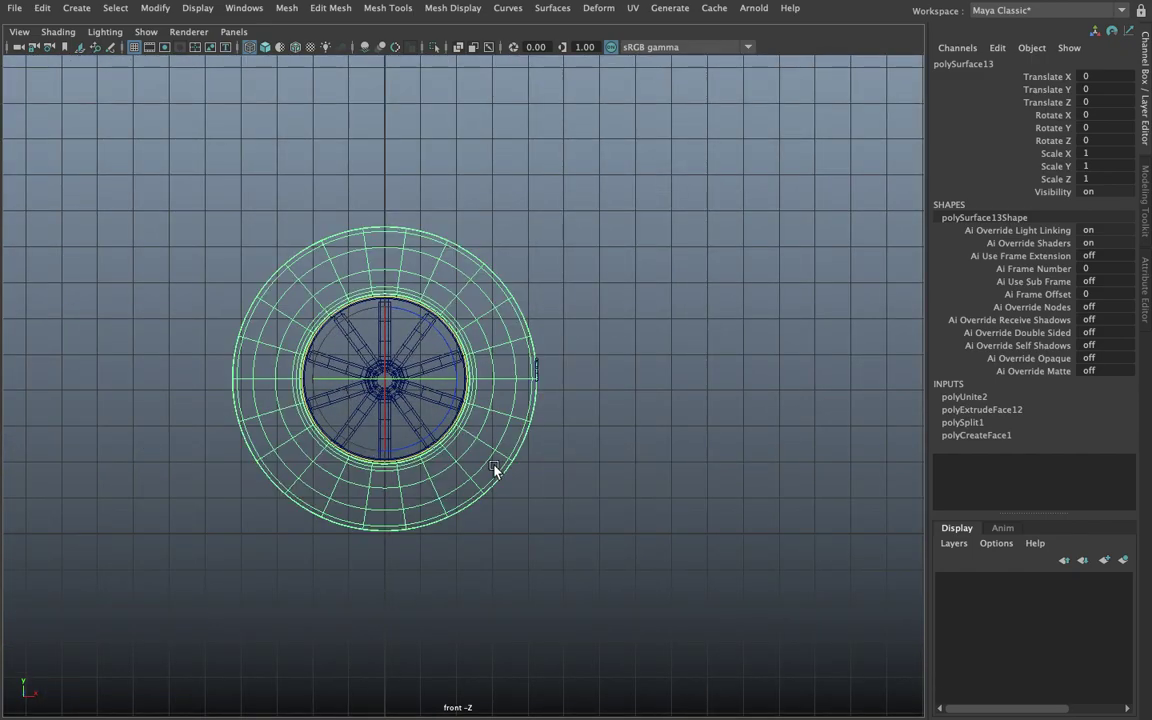
{"action": "scroll", "coordinate": [496, 418], "scroll_direction": "up", "scroll_amount": 1}
{"action": "scroll", "coordinate": [495, 415], "scroll_direction": "up", "scroll_amount": 2}
{"action": "left_click", "coordinate": [430, 422]}
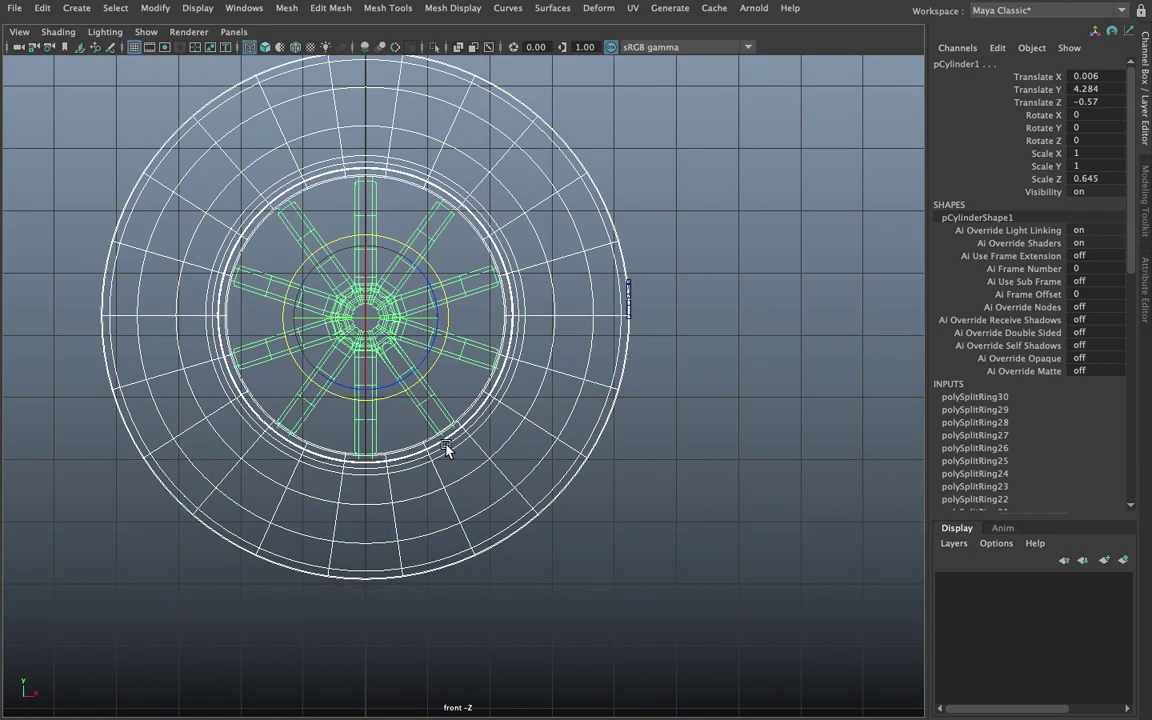
{"action": "scroll", "coordinate": [446, 463], "scroll_direction": "up", "scroll_amount": 1}
{"action": "scroll", "coordinate": [440, 470], "scroll_direction": "up", "scroll_amount": 1}
{"action": "scroll", "coordinate": [437, 463], "scroll_direction": "up", "scroll_amount": 2}
{"action": "scroll", "coordinate": [645, 396], "scroll_direction": "up", "scroll_amount": 1}
{"action": "middle_click_drag", "start_coordinate": [645, 396], "coordinate": [553, 406], "text": "alt"}
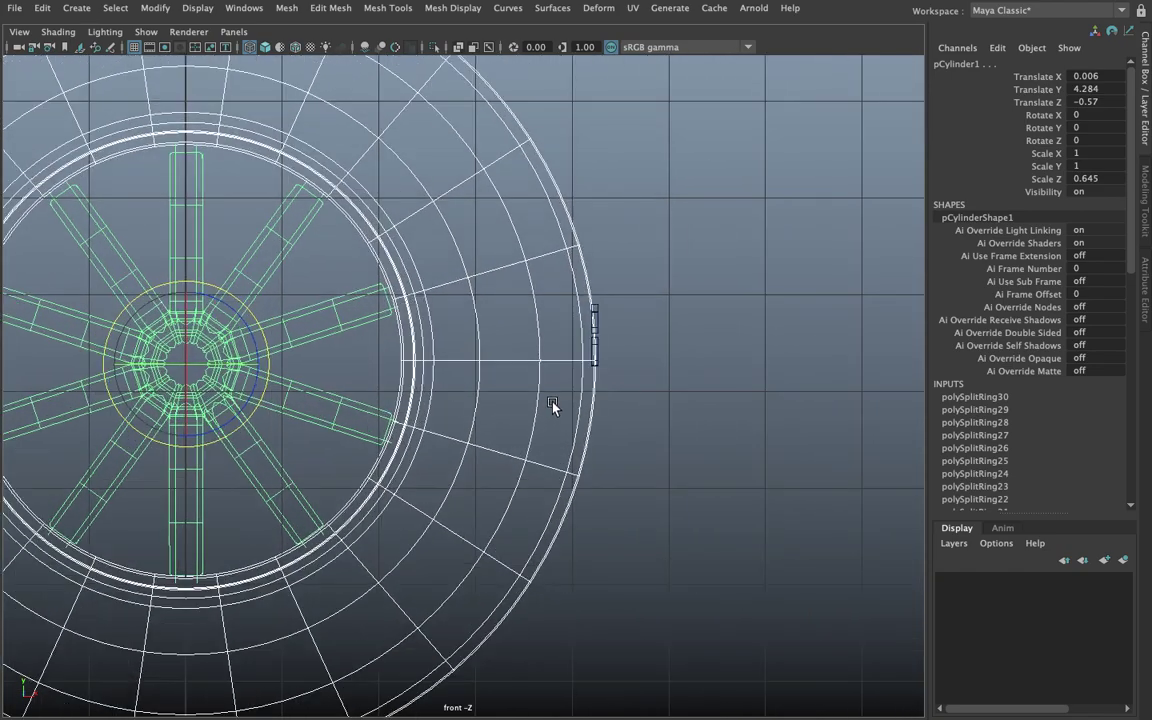
Step: Reselect the combined tread strip, nudge its position, and rotate it about the wheel centre
{"action": "left_click", "coordinate": [604, 318]}
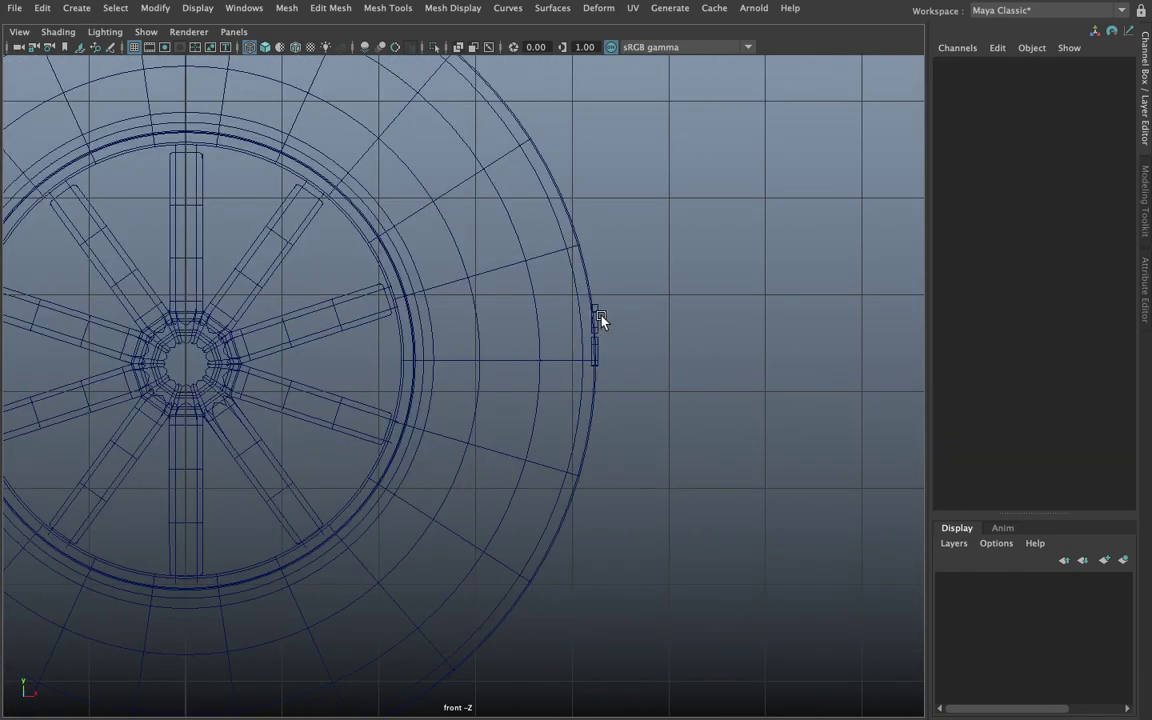
{"action": "left_click", "coordinate": [599, 320]}
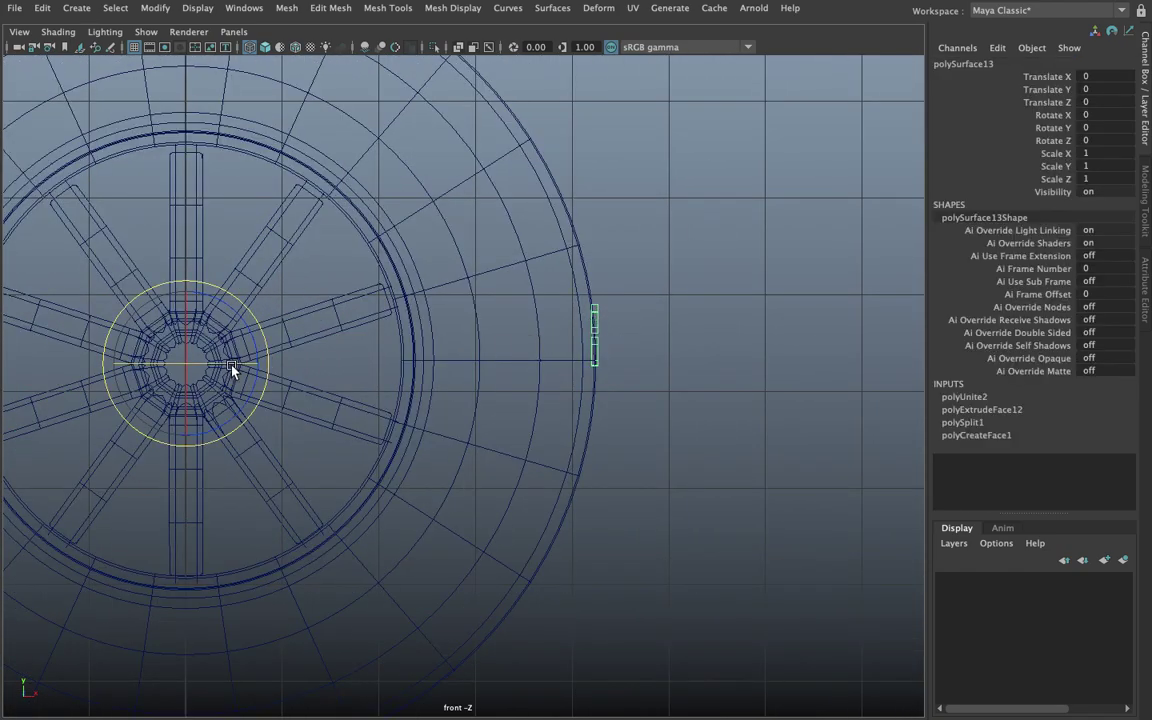
{"action": "key", "text": "w"}
{"action": "left_click_drag", "start_coordinate": [188, 360], "coordinate": [195, 388]}
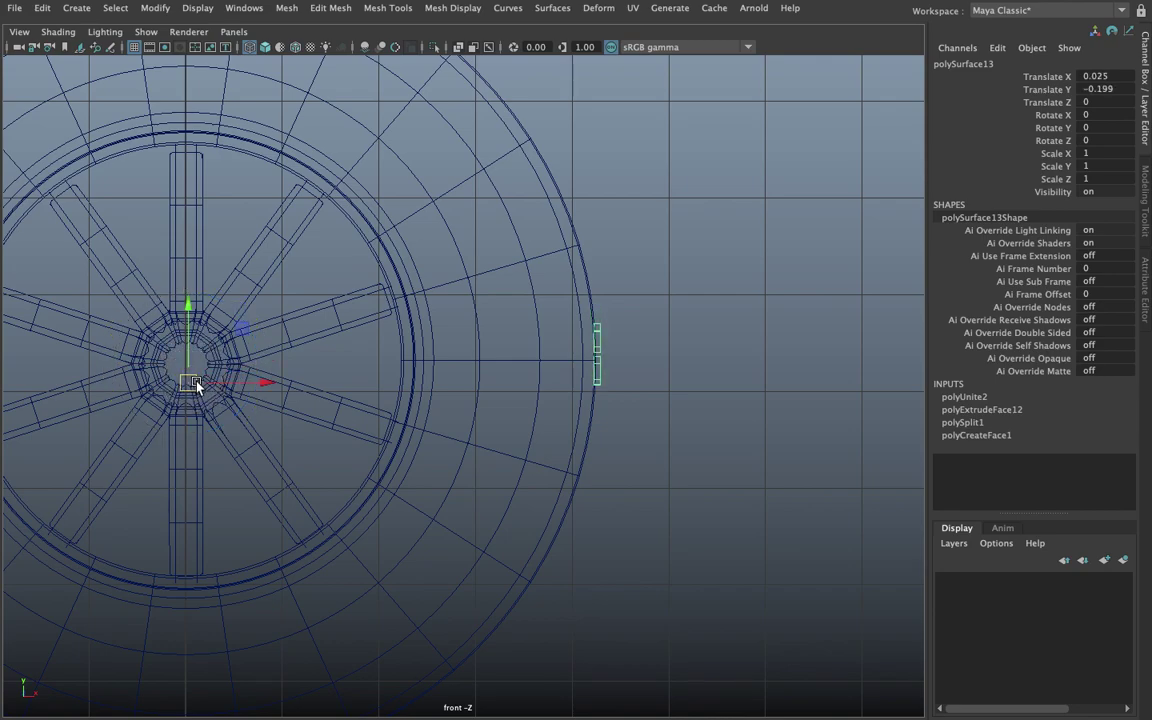
{"action": "key", "text": "e"}
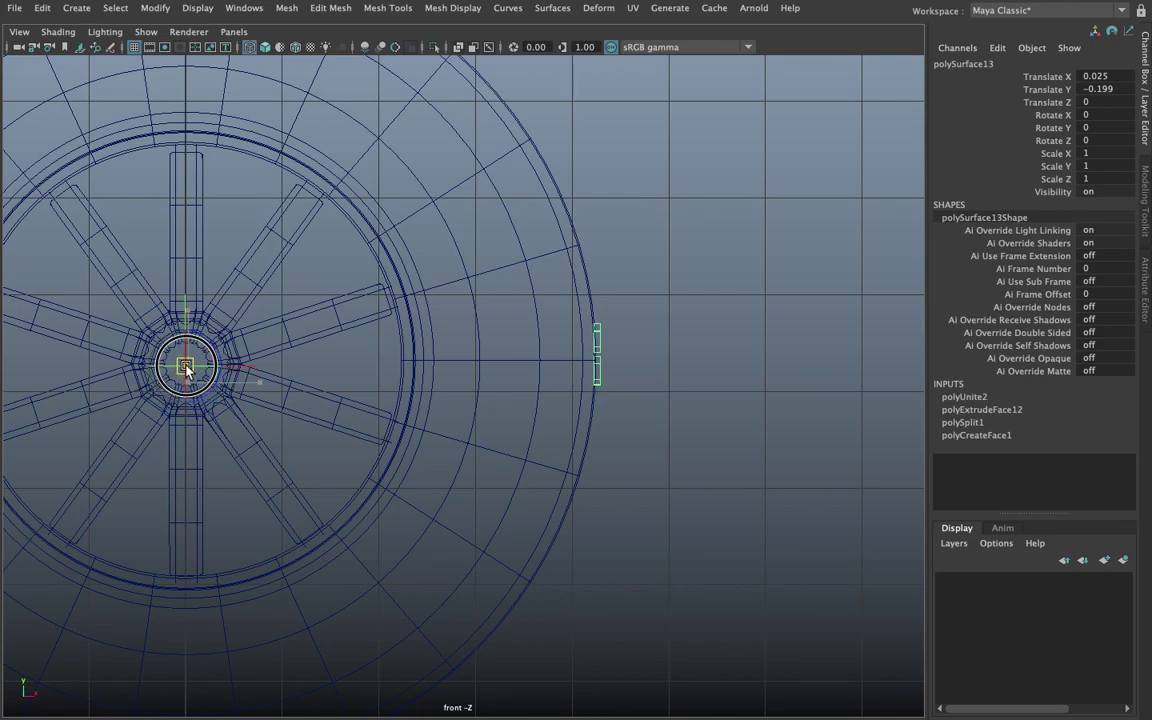
{"action": "key", "text": "w"}
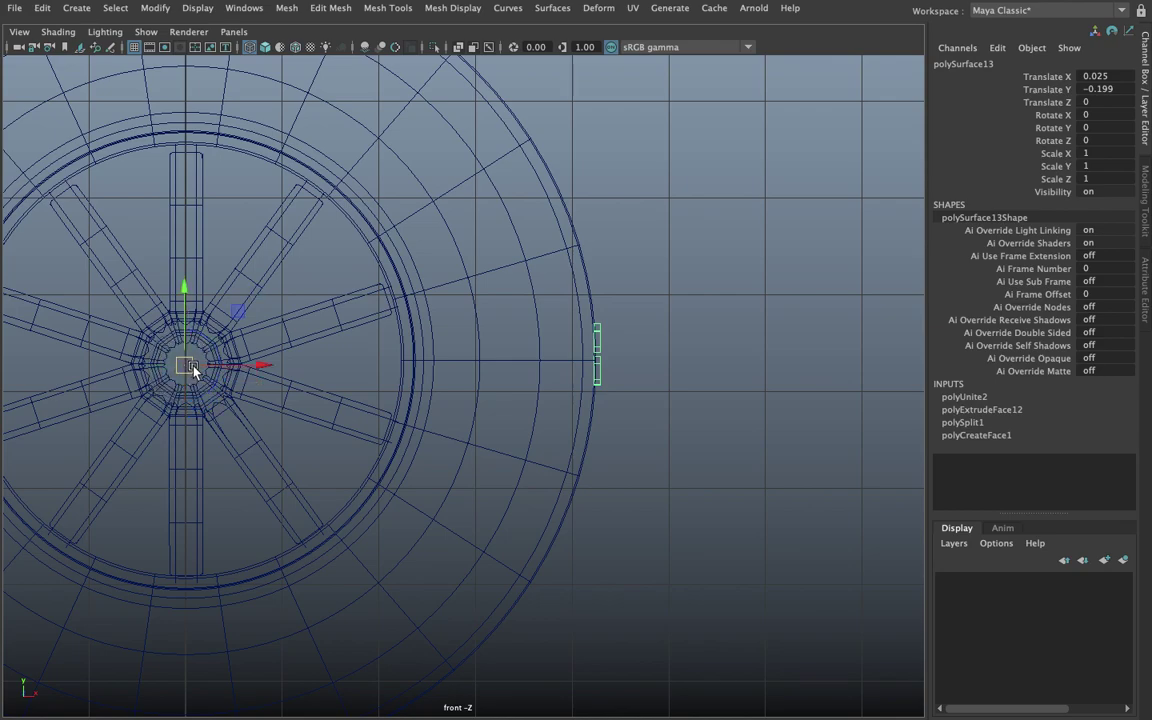
{"action": "key", "text": "e"}
{"action": "scroll", "coordinate": [343, 444], "scroll_direction": "down", "scroll_amount": 5}
{"action": "mouse_move", "coordinate": [360, 456]}
{"action": "left_mouse_down"}
{"action": "mouse_move", "coordinate": [384, 341]}
{"action": "mouse_move", "coordinate": [336, 405]}
{"action": "mouse_move", "coordinate": [365, 397]}
{"action": "mouse_move", "coordinate": [352, 418]}
{"action": "left_mouse_up"}
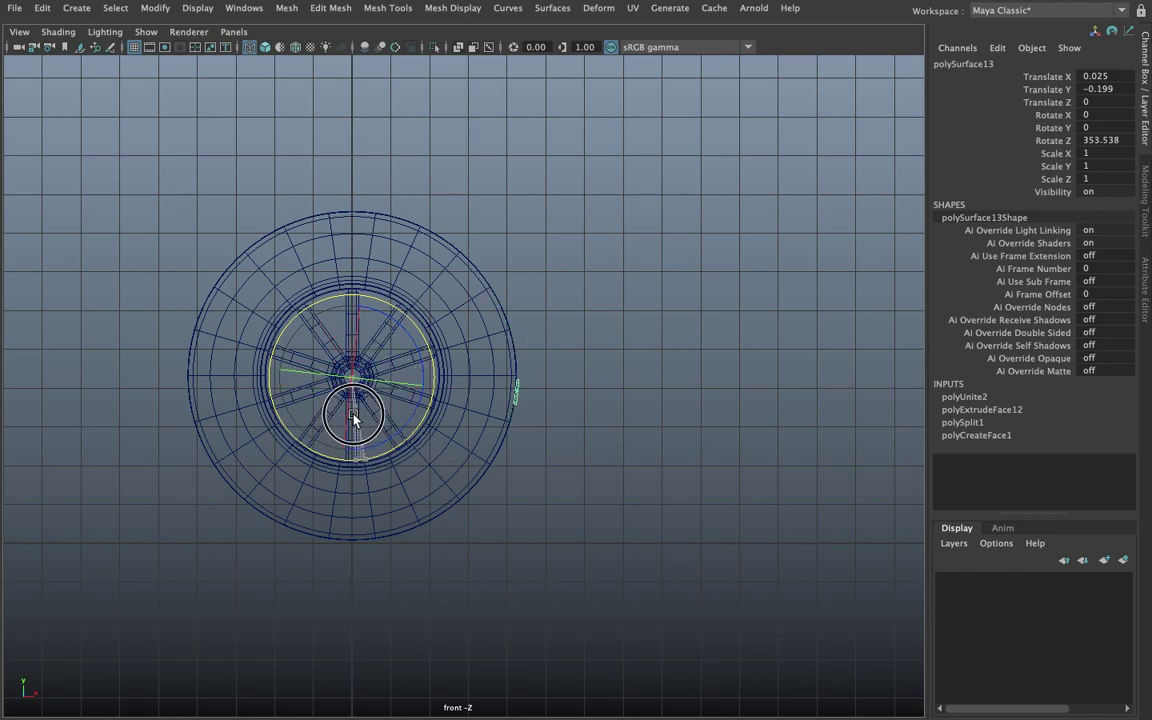
Step: Undo the tread block's rotation so Rotate Z reads 0, and clear the selection
{"action": "key", "text": "ctrl+z"}
{"action": "scroll", "coordinate": [362, 412], "scroll_direction": "up", "scroll_amount": 1}
{"action": "scroll", "coordinate": [360, 415], "scroll_direction": "up", "scroll_amount": 1}
{"action": "scroll", "coordinate": [380, 380], "scroll_direction": "down", "scroll_amount": 1}
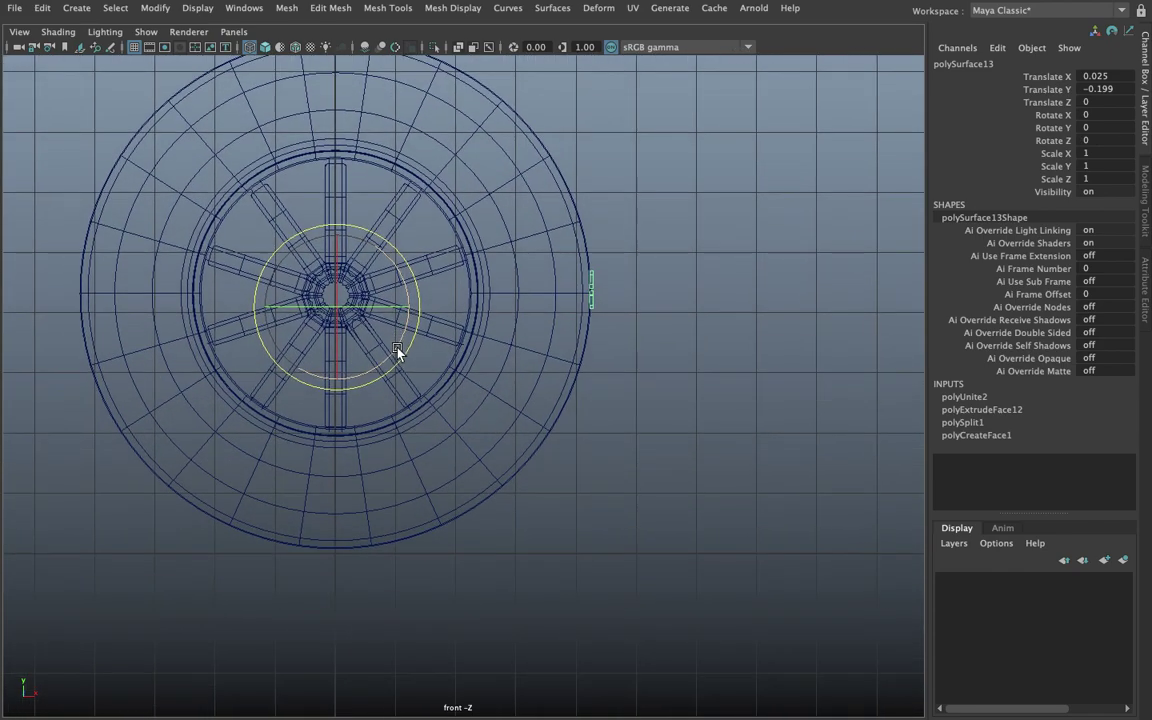
{"action": "left_click", "coordinate": [400, 390]}
{"action": "scroll", "coordinate": [390, 388], "scroll_direction": "down", "scroll_amount": 1}
Step: Grid-snap the spokes and the rim up to Translate Y 5, centred in the tire
{"action": "left_click", "coordinate": [405, 392]}
{"action": "scroll", "coordinate": [380, 385], "scroll_direction": "up", "scroll_amount": 1}
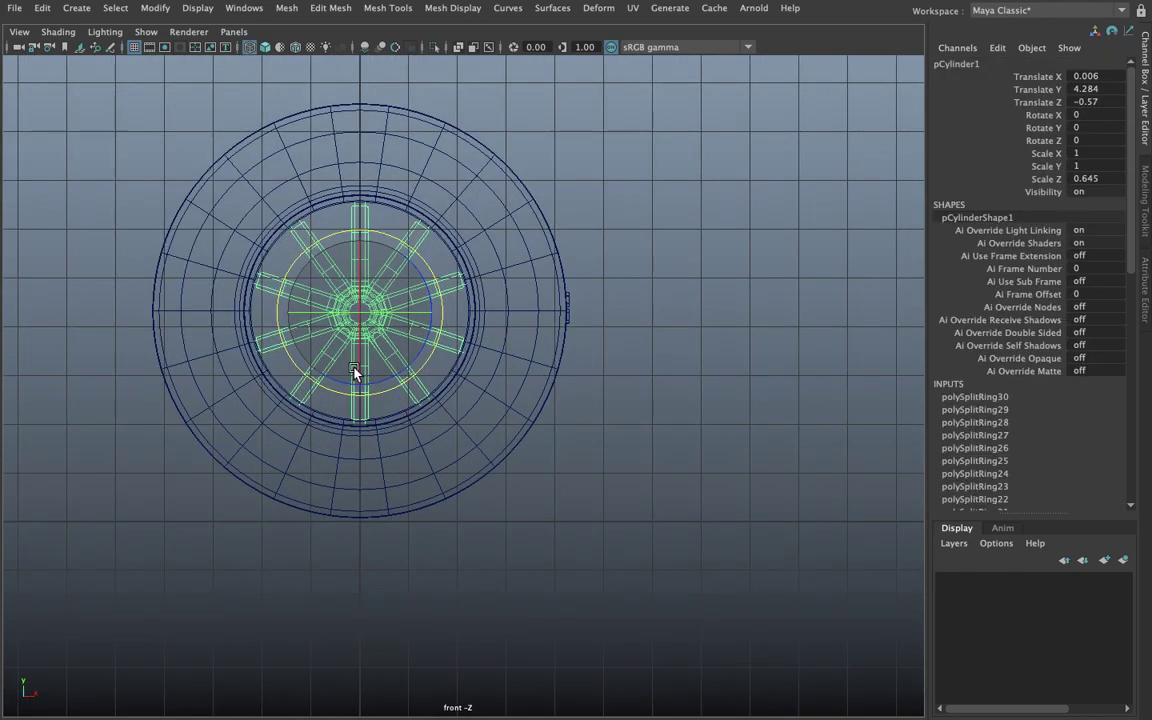
{"action": "scroll", "coordinate": [355, 373], "scroll_direction": "up", "scroll_amount": 1}
{"action": "key", "text": "w"}
{"action": "middle_click_drag", "start_coordinate": [350, 370], "coordinate": [364, 364], "text": "alt"}
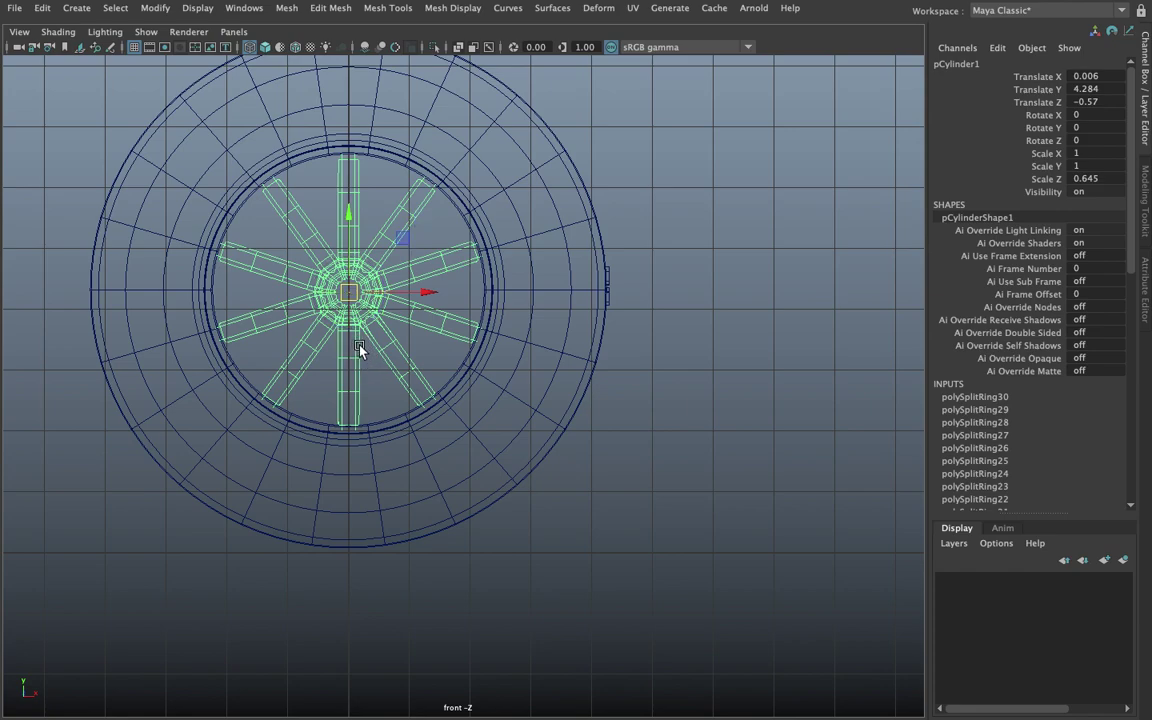
{"action": "middle_click_drag", "start_coordinate": [357, 350], "coordinate": [358, 408]}
{"action": "left_click", "coordinate": [365, 421]}
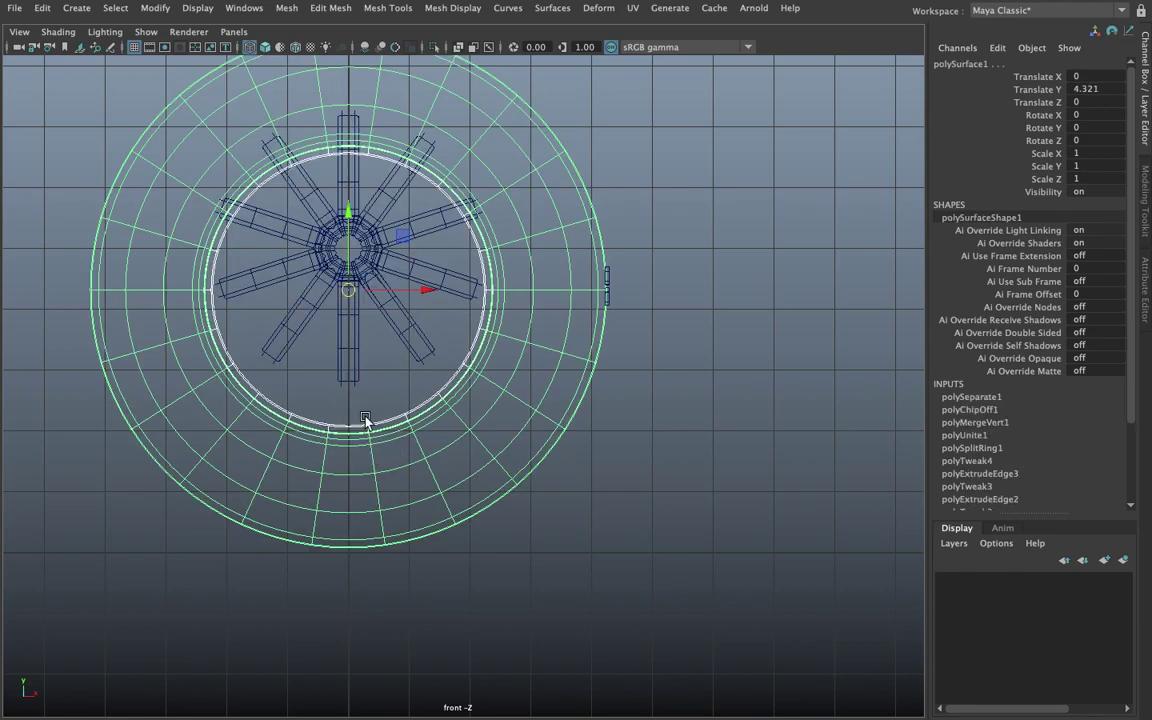
{"action": "middle_click_drag", "start_coordinate": [348, 296], "coordinate": [372, 303]}
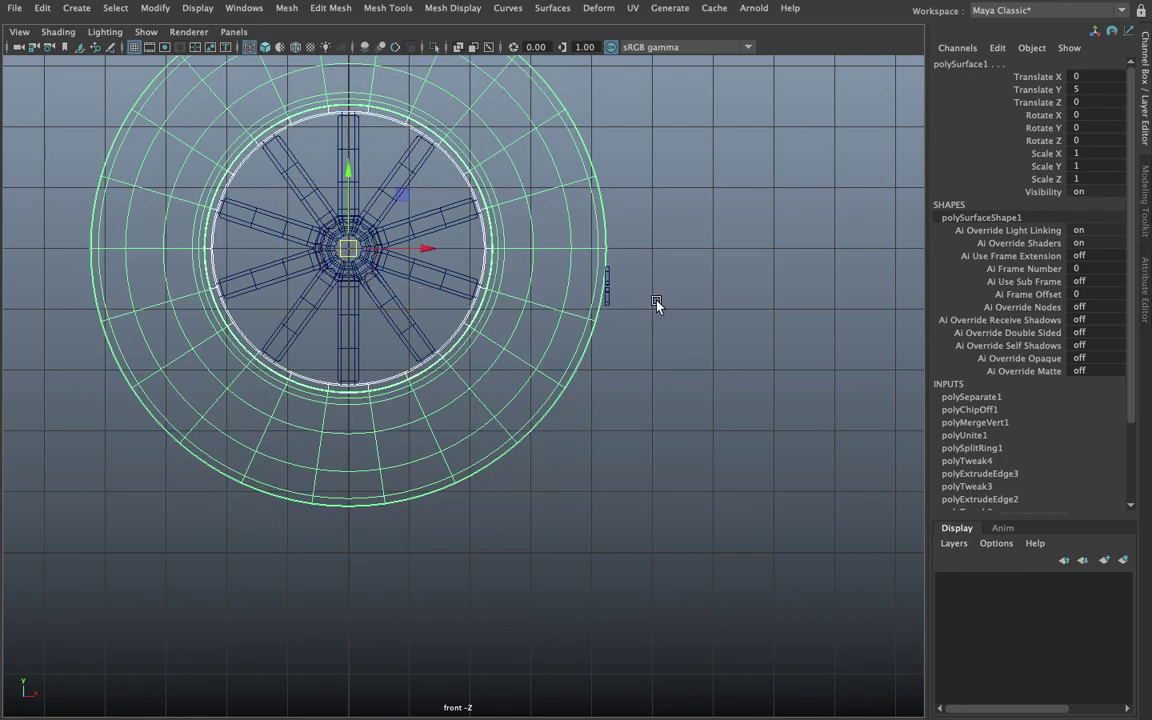
{"action": "left_click", "coordinate": [614, 302]}
{"action": "scroll", "coordinate": [590, 355], "scroll_direction": "up", "scroll_amount": 3}
{"action": "scroll", "coordinate": [575, 370], "scroll_direction": "up", "scroll_amount": 1}
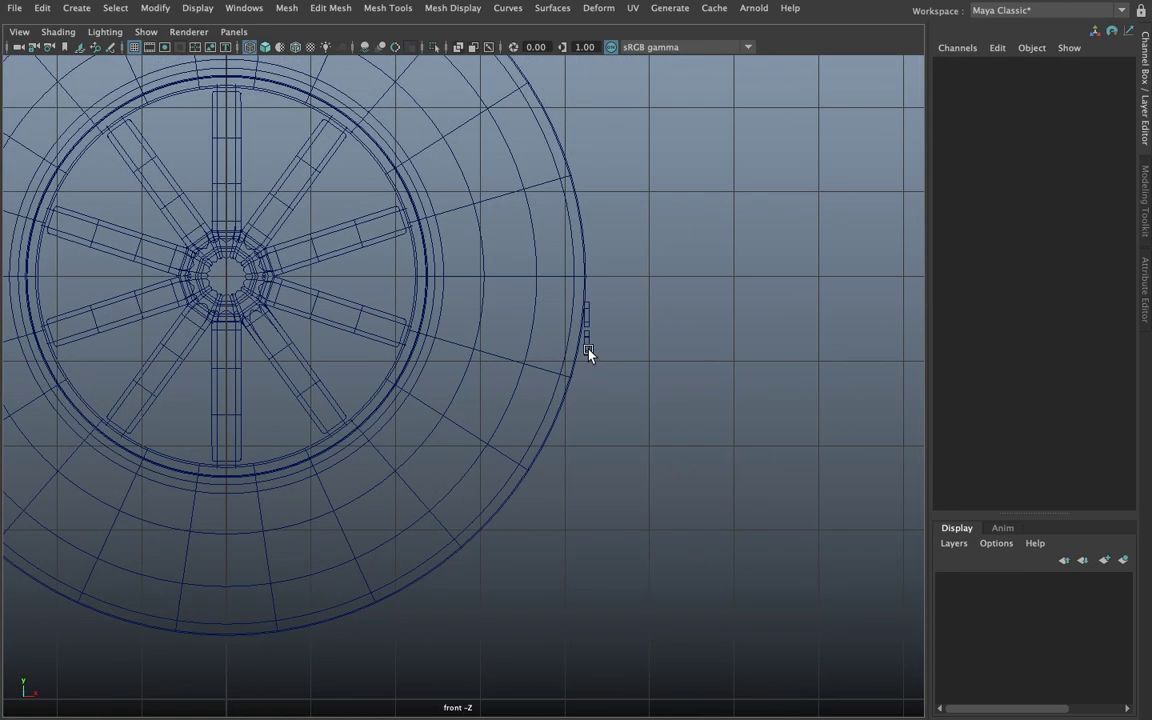
Step: Raise the tread block level with the hub and snap its pivot to the hub centre
{"action": "left_click", "coordinate": [589, 348]}
{"action": "middle_click_drag", "start_coordinate": [590, 350], "coordinate": [574, 386], "text": "alt"}
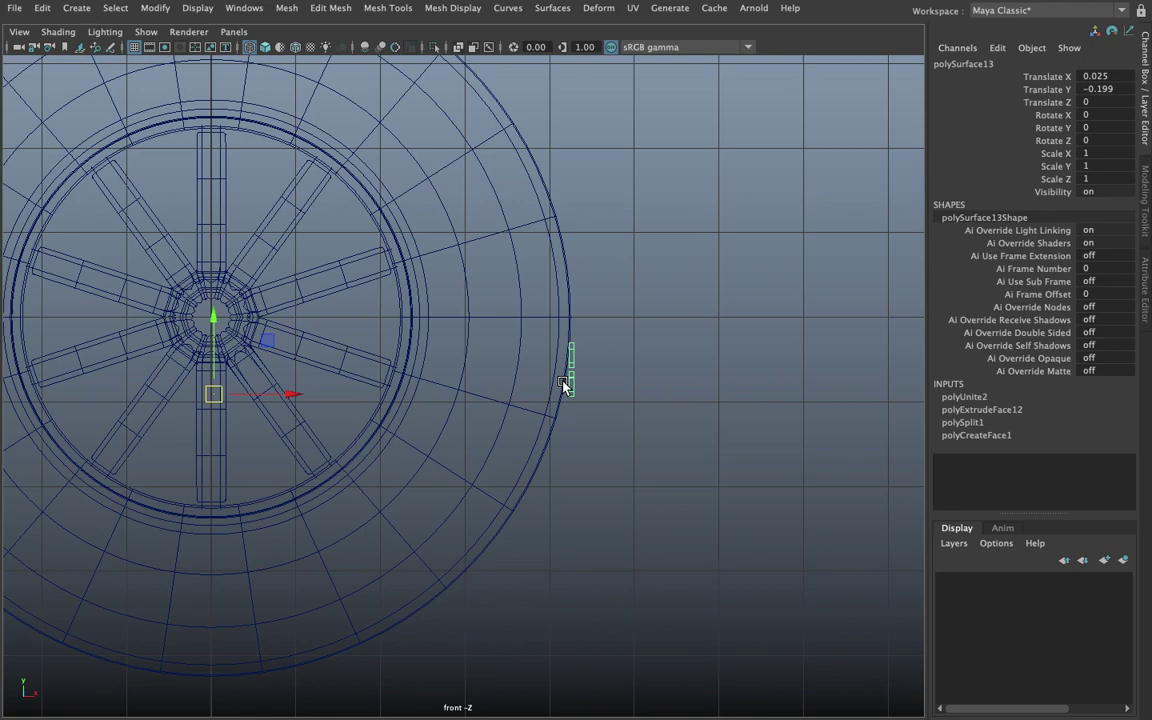
{"action": "left_click_drag", "start_coordinate": [232, 398], "coordinate": [218, 350]}
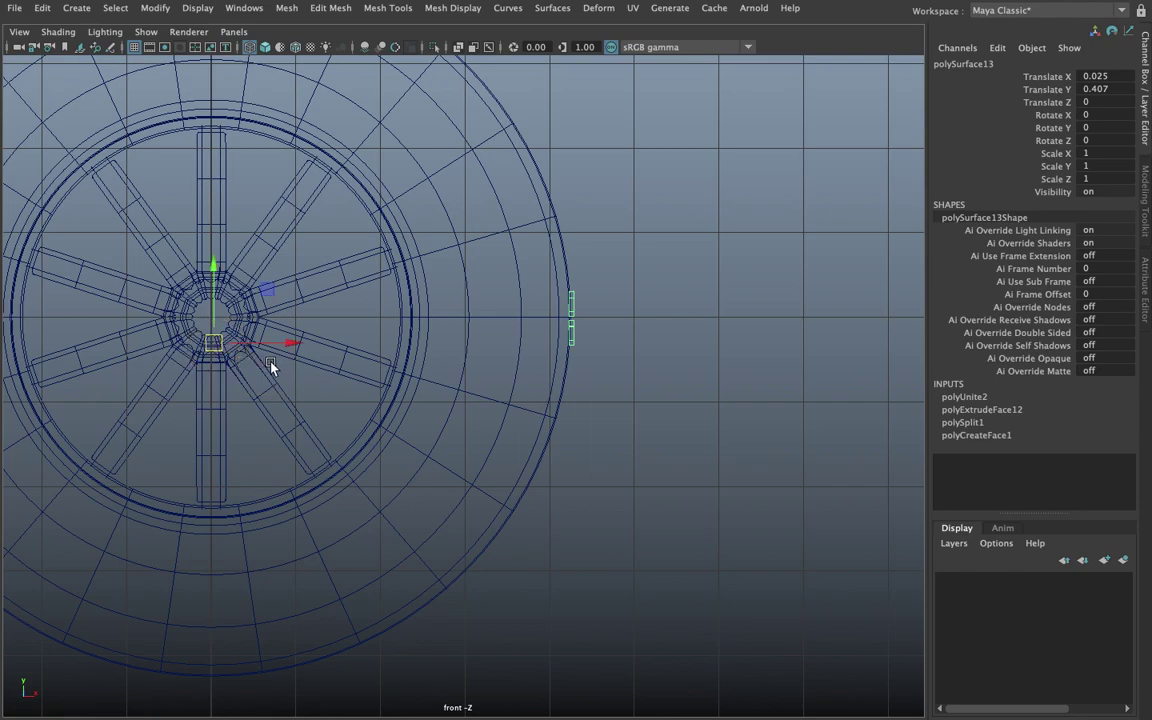
{"action": "key", "text": "d"}
{"action": "left_click_drag", "start_coordinate": [214, 343], "coordinate": [212, 320]}
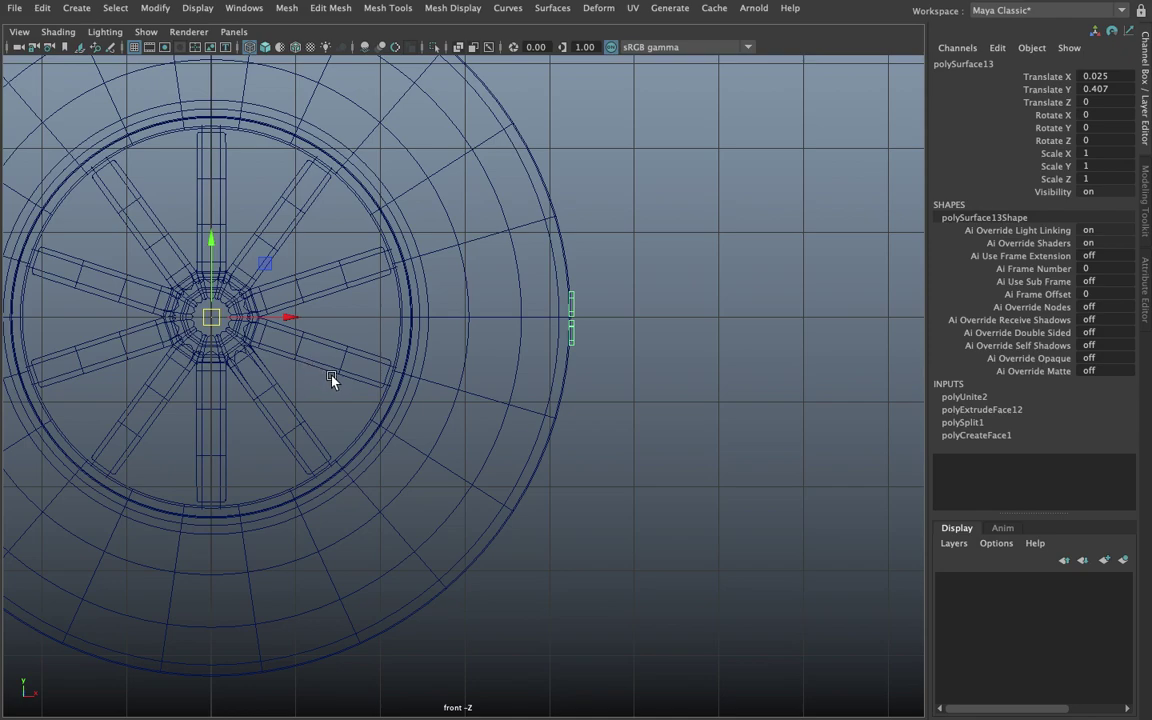
{"action": "scroll", "coordinate": [410, 387], "scroll_direction": "down", "scroll_amount": 3}
{"action": "scroll", "coordinate": [410, 388], "scroll_direction": "up", "scroll_amount": 1}
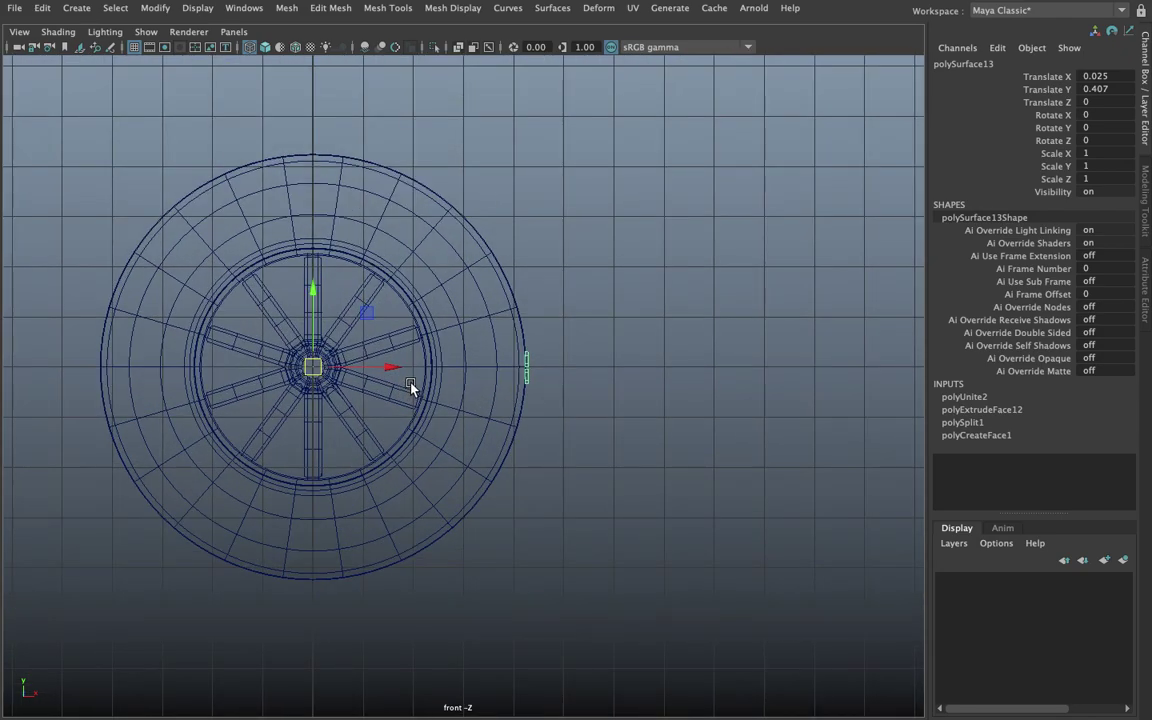
{"action": "key", "text": "e"}
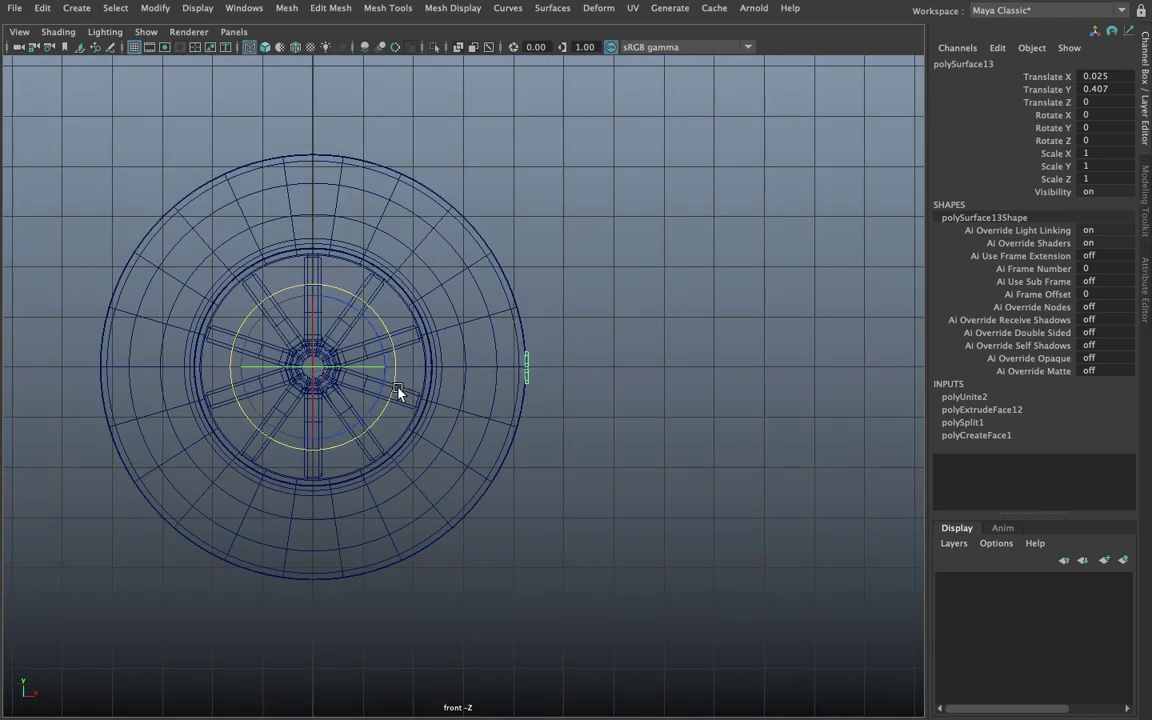
Step: Duplicate the tread block, rotate the copy about the hub, and repeat with Shift+D around the tire
{"action": "key", "text": "ctrl+d"}
{"action": "left_click_drag", "start_coordinate": [380, 415], "coordinate": [384, 400]}
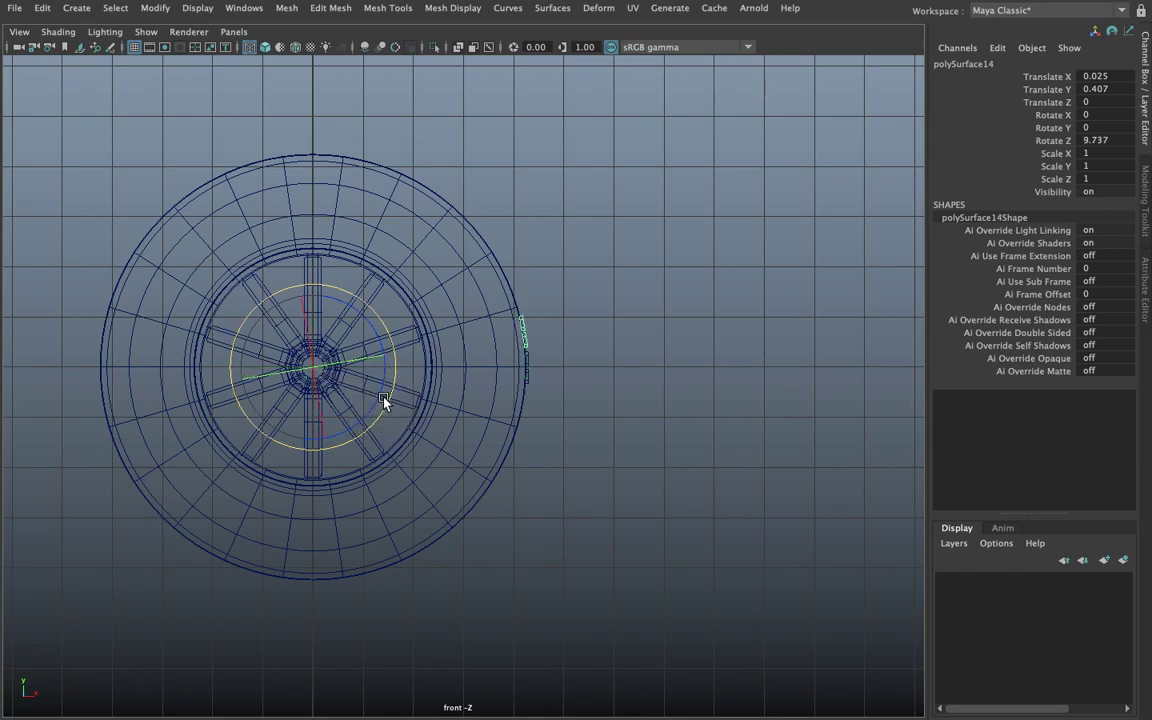
{"action": "key", "text": "shift+d"}
{"action": "key", "text": "shift+d"}
{"action": "key", "text": "shift+d"}
{"action": "key", "text": "shift+d"}
{"action": "key", "text": "shift+d"}
{"action": "key", "text": "shift+d"}
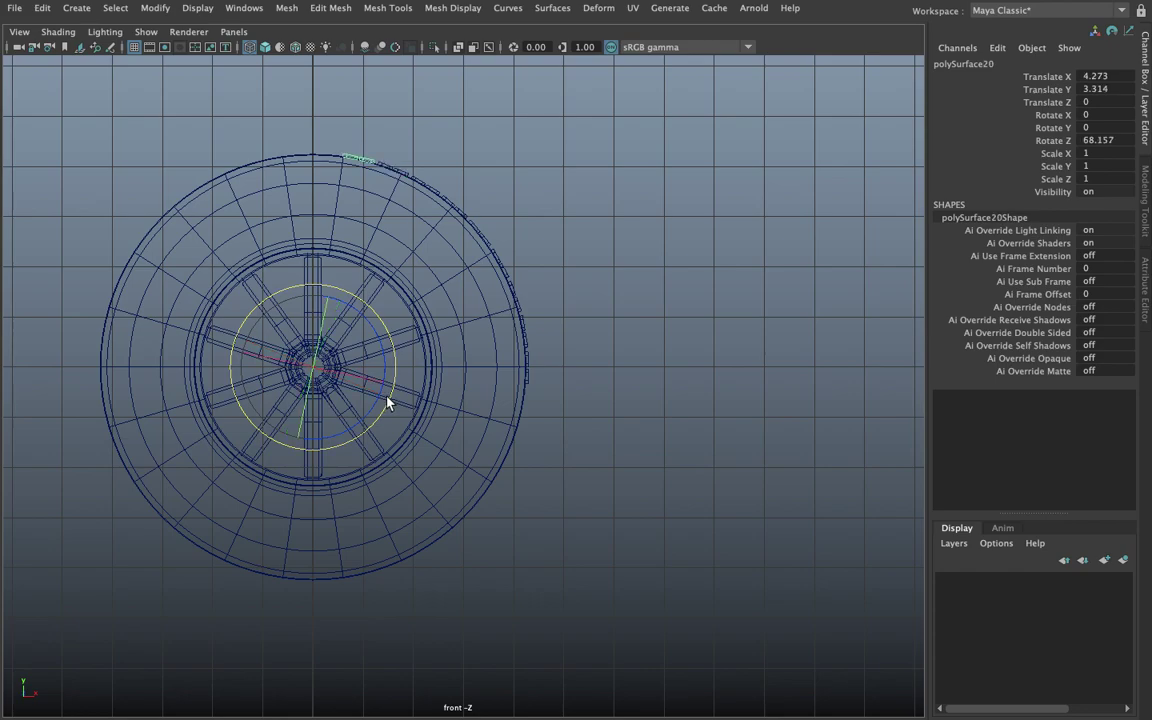
{"action": "key", "text": "shift+d"}
{"action": "key", "text": "shift+d"}
{"action": "key", "text": "shift+d"}
{"action": "key", "text": "shift+d"}
{"action": "key", "text": "shift+d"}
{"action": "key", "text": "shift+d"}
{"action": "key", "text": "shift+d"}
{"action": "key", "text": "shift+d"}
{"action": "key", "text": "shift+d"}
{"action": "key", "text": "shift+d"}
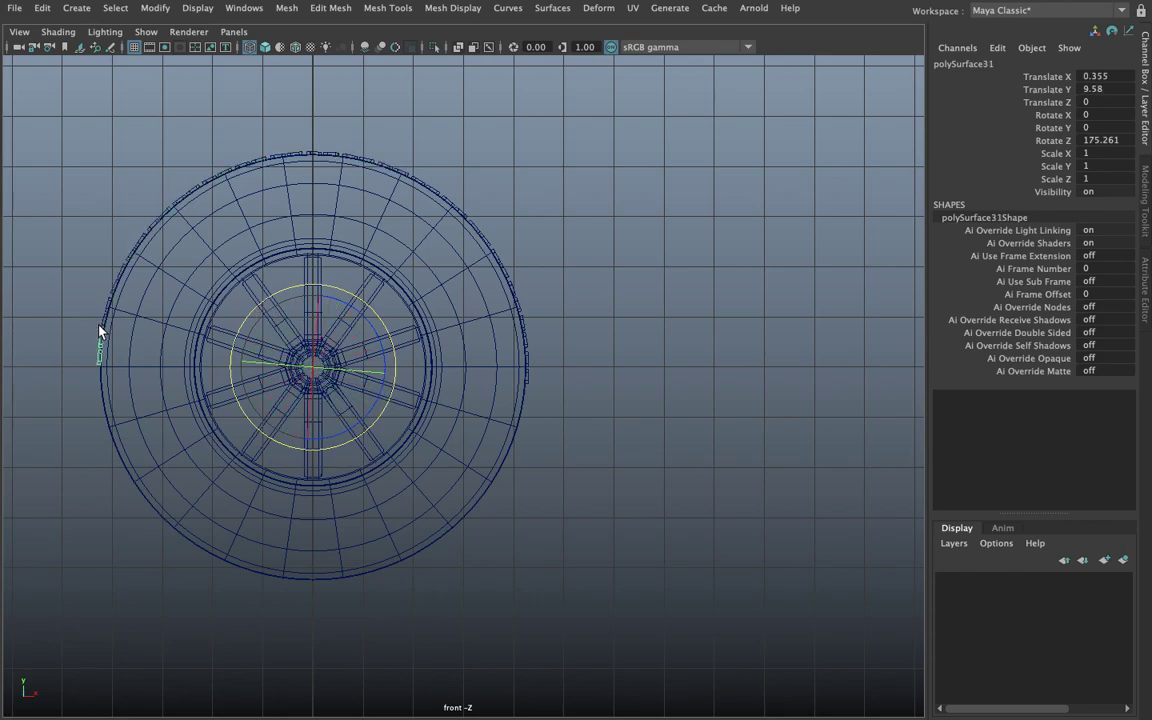
{"action": "key", "text": "shift+d"}
{"action": "key", "text": "shift+d"}
{"action": "key", "text": "shift+d"}
{"action": "key", "text": "shift+d"}
{"action": "key", "text": "shift+d"}
{"action": "key", "text": "shift+d"}
{"action": "key", "text": "shift+d"}
{"action": "key", "text": "shift+d"}
{"action": "key", "text": "shift+d"}
{"action": "key", "text": "shift+d"}
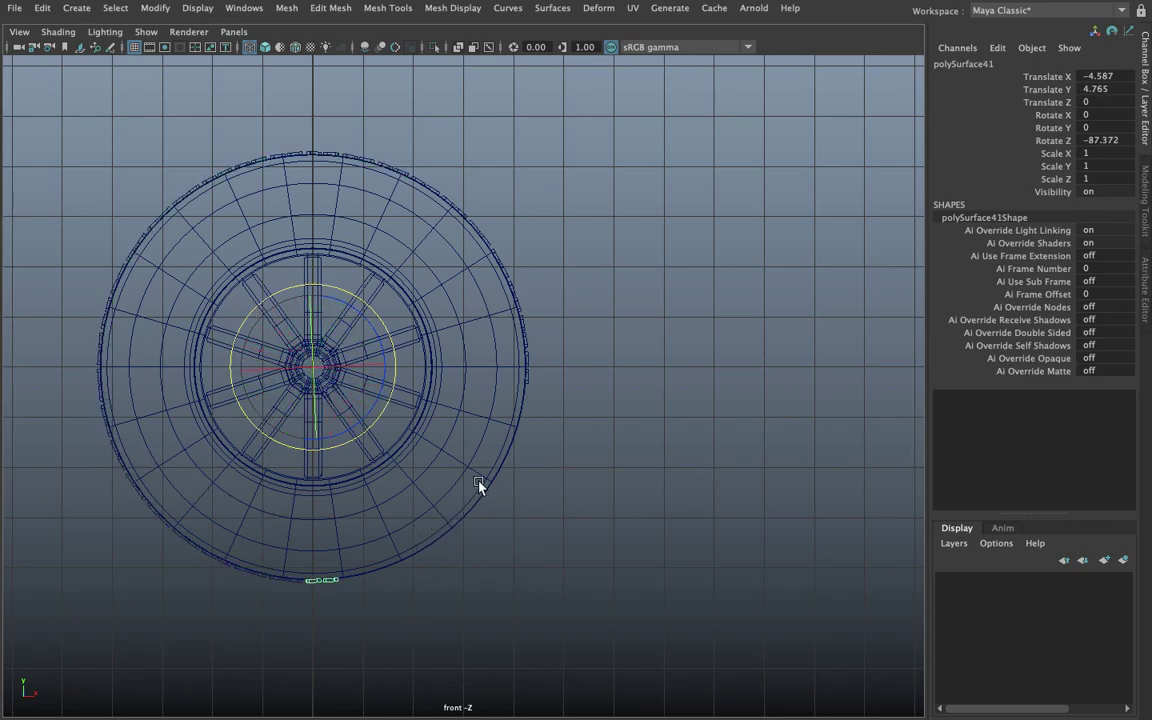
{"action": "key", "text": "shift+d"}
{"action": "key", "text": "shift+d"}
{"action": "key", "text": "shift+d"}
{"action": "key", "text": "shift+d"}
{"action": "key", "text": "shift+d"}
{"action": "key", "text": "shift+d"}
{"action": "key", "text": "shift+d"}
{"action": "key", "text": "shift+d"}
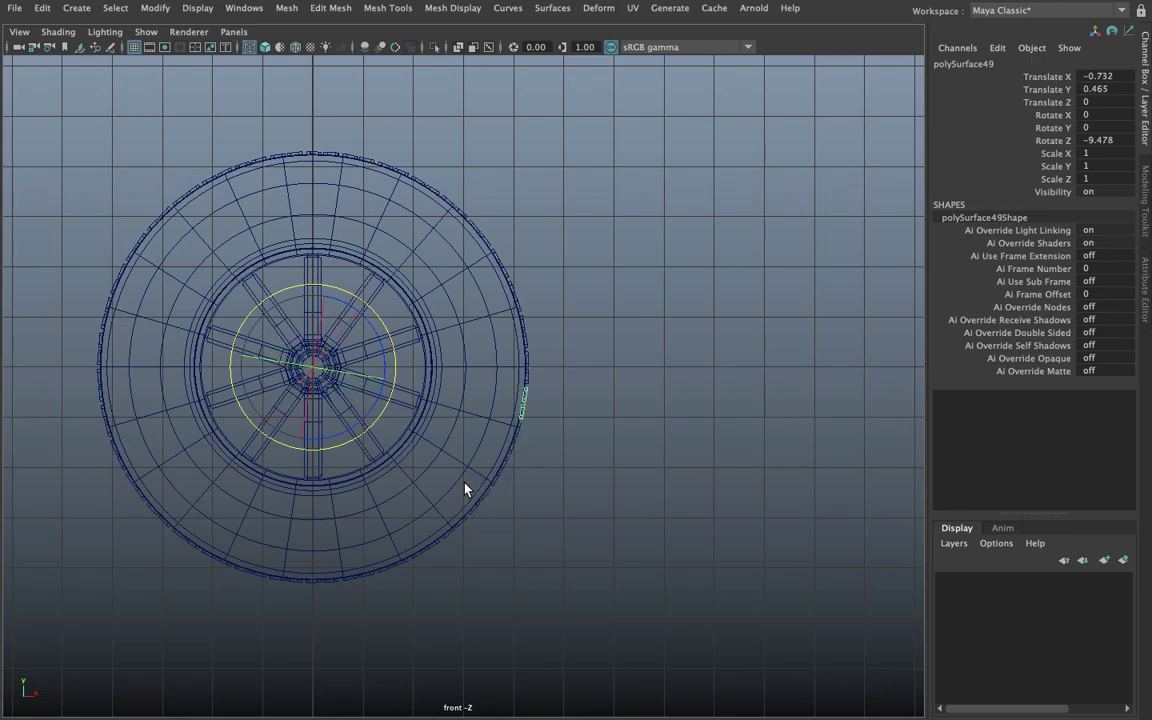
{"action": "key", "text": "space"}
{"action": "key", "text": "space"}
Step: In the perspective view, scale the tire and rim object up very slightly and uniformly
{"action": "left_click", "coordinate": [707, 296]}
{"action": "mouse_move", "coordinate": [707, 296]}
{"action": "left_mouse_down", "text": "alt"}
{"action": "mouse_move", "coordinate": [476, 355]}
{"action": "mouse_move", "coordinate": [501, 329]}
{"action": "mouse_move", "coordinate": [442, 414]}
{"action": "mouse_move", "coordinate": [387, 295]}
{"action": "mouse_move", "coordinate": [257, 309]}
{"action": "mouse_move", "coordinate": [648, 296]}
{"action": "mouse_move", "coordinate": [622, 316]}
{"action": "mouse_move", "coordinate": [620, 352]}
{"action": "mouse_move", "coordinate": [743, 334]}
{"action": "mouse_move", "coordinate": [787, 309]}
{"action": "left_mouse_up", "text": "alt"}
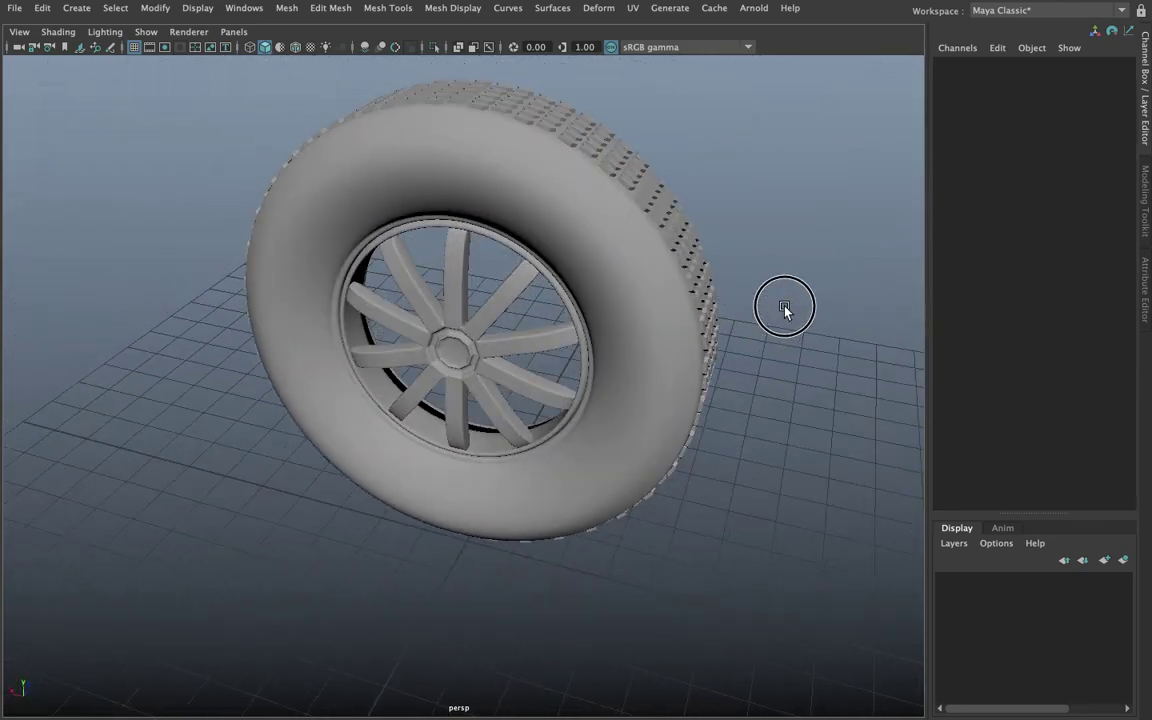
{"action": "left_click", "coordinate": [638, 274]}
{"action": "left_click", "coordinate": [643, 296]}
{"action": "key", "text": "w"}
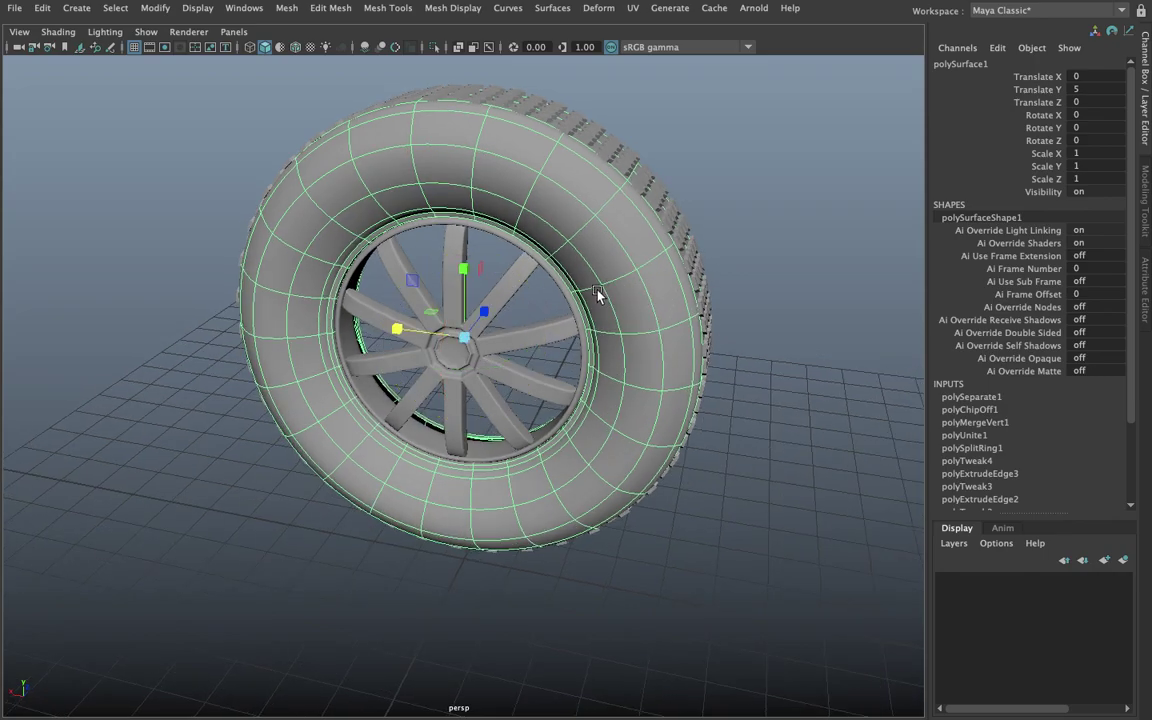
{"action": "left_click_drag", "start_coordinate": [463, 338], "coordinate": [467, 335]}
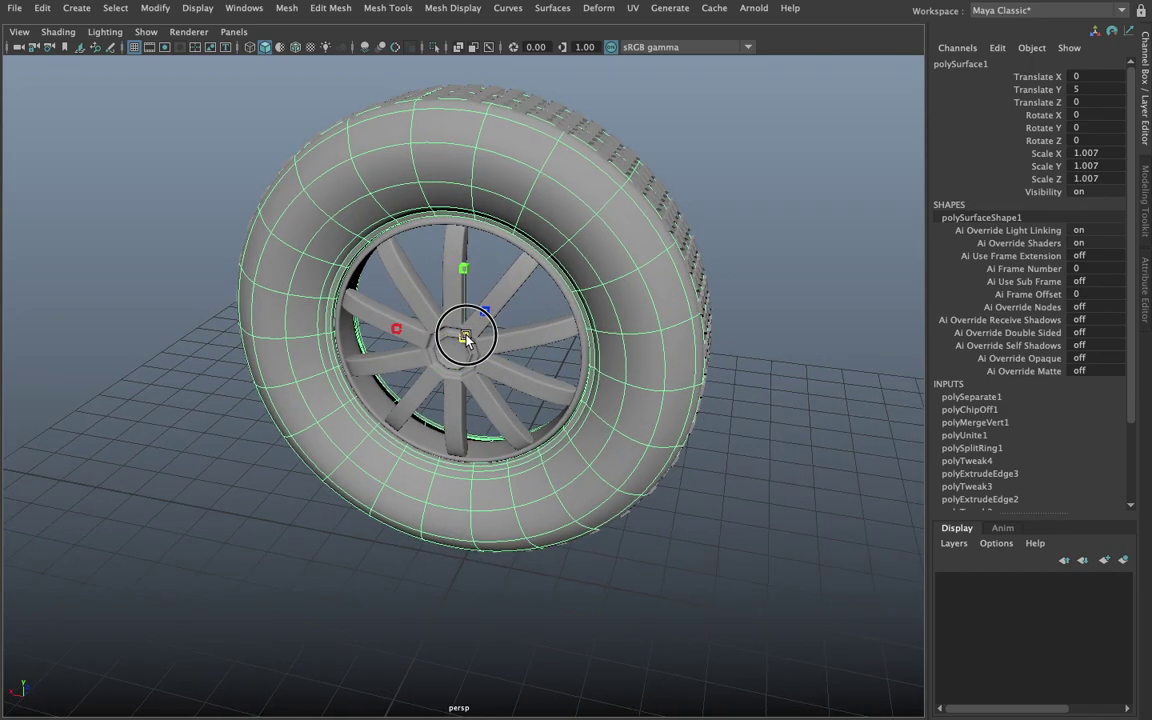
{"action": "left_click", "coordinate": [800, 257]}
Step: Orbit and zoom around the finished treaded wheel, ending on a close front view
{"action": "mouse_move", "coordinate": [800, 257]}
{"action": "left_mouse_down", "text": "alt"}
{"action": "mouse_move", "coordinate": [530, 268]}
{"action": "mouse_move", "coordinate": [522, 255]}
{"action": "mouse_move", "coordinate": [522, 327]}
{"action": "left_mouse_up", "text": "alt"}
{"action": "left_click", "coordinate": [576, 356]}
{"action": "left_click", "coordinate": [761, 280]}
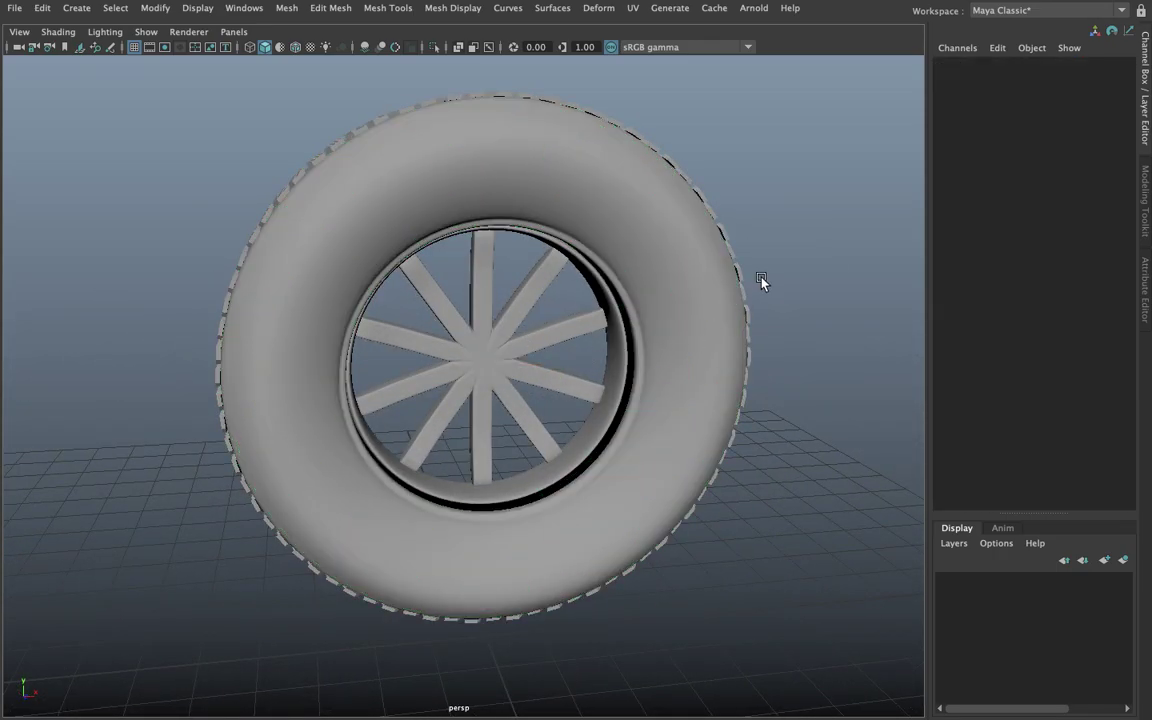
{"action": "mouse_move", "coordinate": [761, 280]}
{"action": "left_mouse_down", "text": "alt"}
{"action": "mouse_move", "coordinate": [666, 267]}
{"action": "mouse_move", "coordinate": [428, 303]}
{"action": "mouse_move", "coordinate": [877, 275]}
{"action": "mouse_move", "coordinate": [802, 262]}
{"action": "left_mouse_up", "text": "alt"}
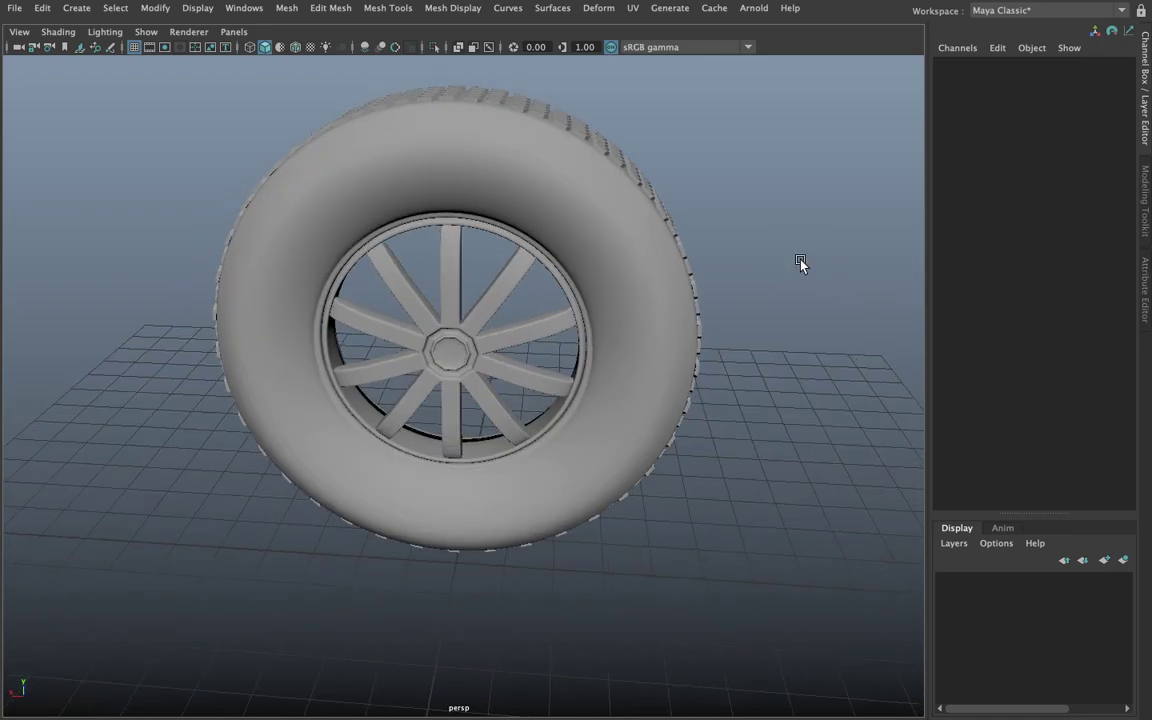
{"action": "right_click_drag", "start_coordinate": [802, 262], "coordinate": [784, 278], "text": "alt"}
{"action": "mouse_move", "coordinate": [784, 278]}
{"action": "left_mouse_down", "text": "alt"}
{"action": "mouse_move", "coordinate": [890, 252]}
{"action": "mouse_move", "coordinate": [494, 386]}
{"action": "mouse_move", "coordinate": [568, 306]}
{"action": "mouse_move", "coordinate": [510, 365]}
{"action": "mouse_move", "coordinate": [661, 345]}
{"action": "mouse_move", "coordinate": [851, 388]}
{"action": "mouse_move", "coordinate": [674, 314]}
{"action": "mouse_move", "coordinate": [530, 358]}
{"action": "mouse_move", "coordinate": [591, 337]}
{"action": "mouse_move", "coordinate": [527, 375]}
{"action": "left_mouse_up", "text": "alt"}
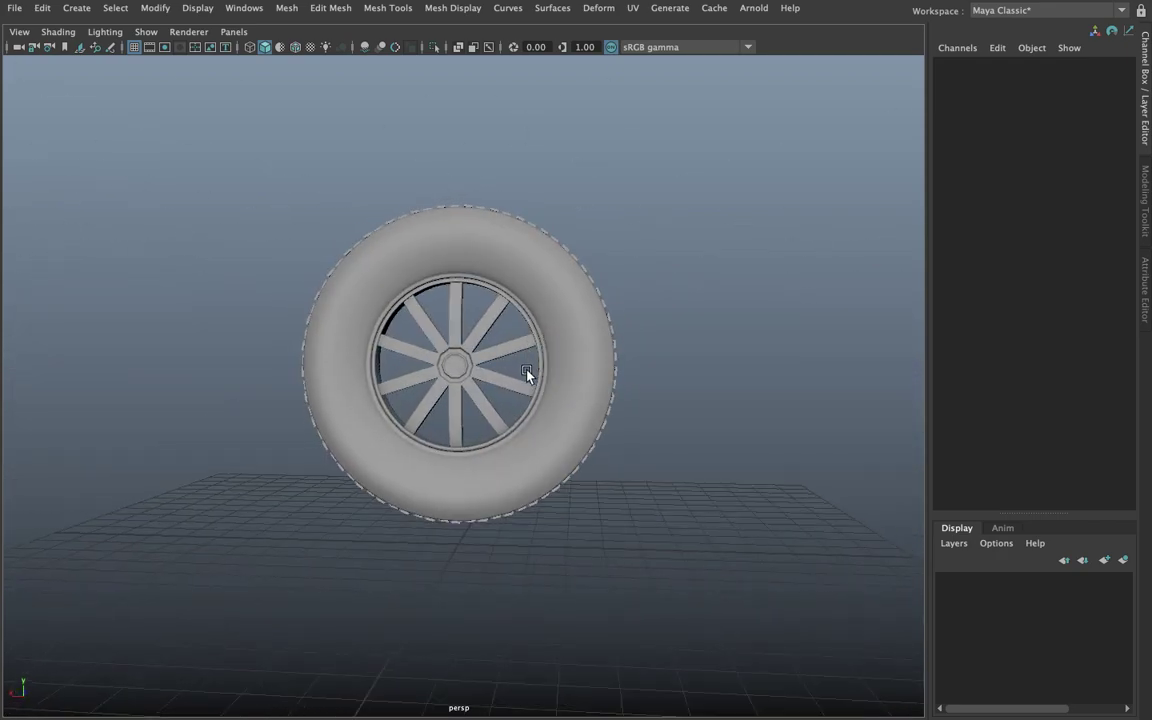
{"action": "right_click_drag", "start_coordinate": [527, 375], "coordinate": [545, 401], "text": "alt"}
{"action": "left_click_drag", "start_coordinate": [545, 401], "coordinate": [645, 322], "text": "alt"}
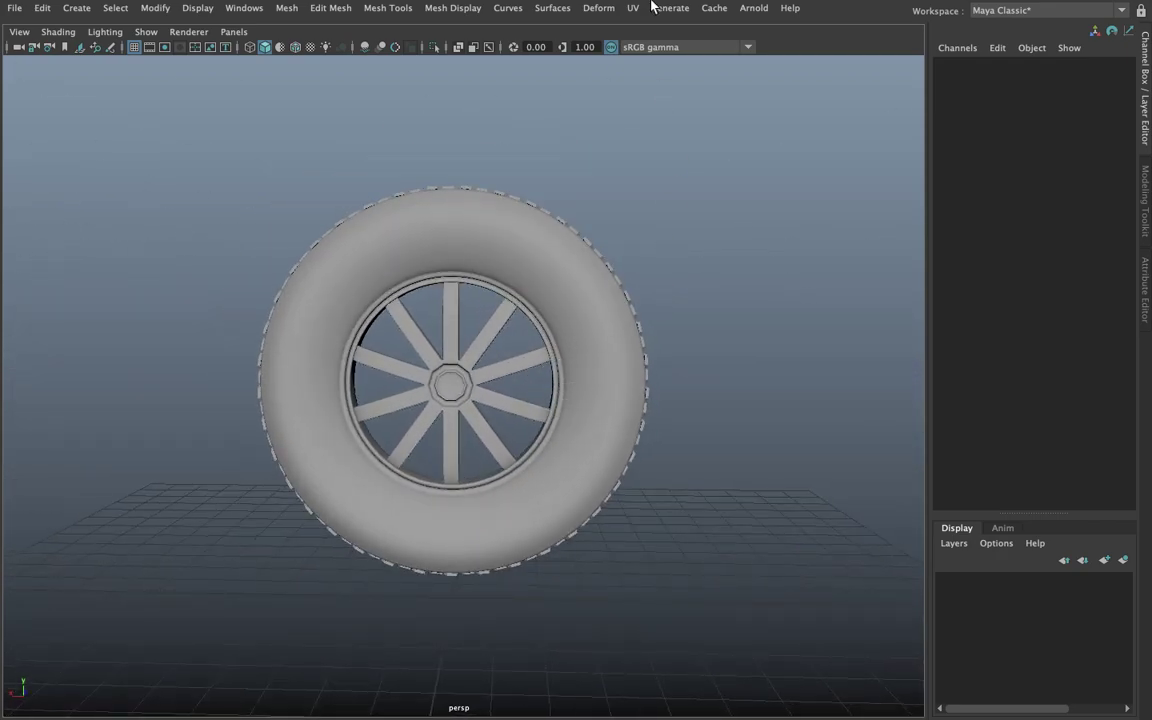